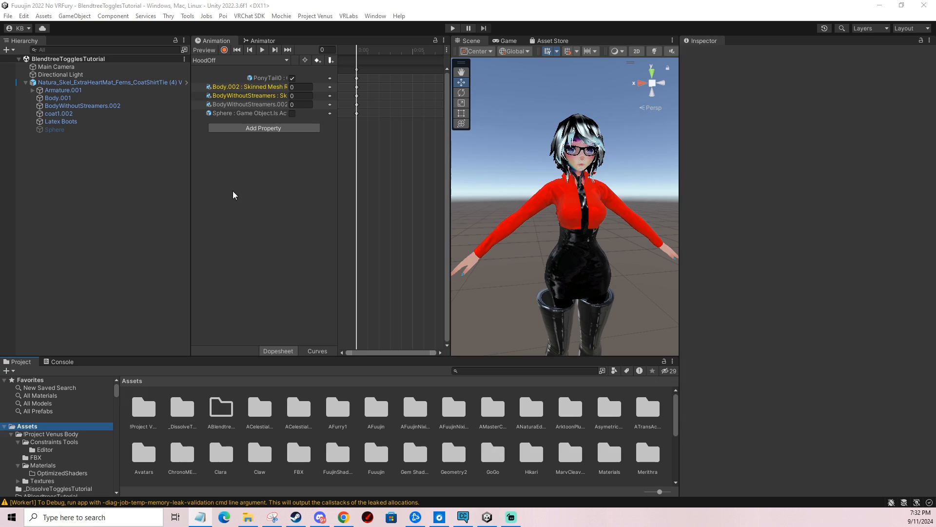
# Create a VRChat Expression Parameters asset named BlendtreeTutorialParameters in the ABlendtreesTutorial folder
pyautogui.click(124, 82)
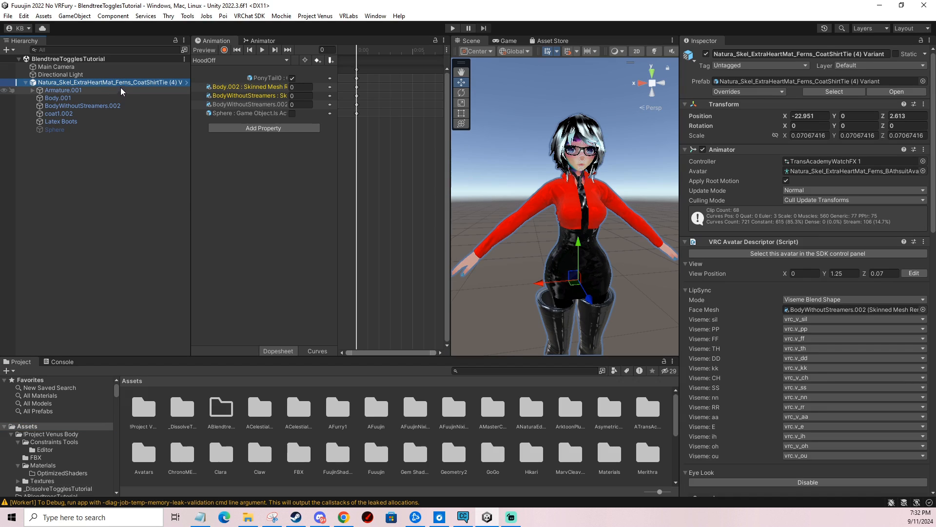
pyautogui.scroll(-3, 836, 341)
pyautogui.scroll(-10, 835, 341)
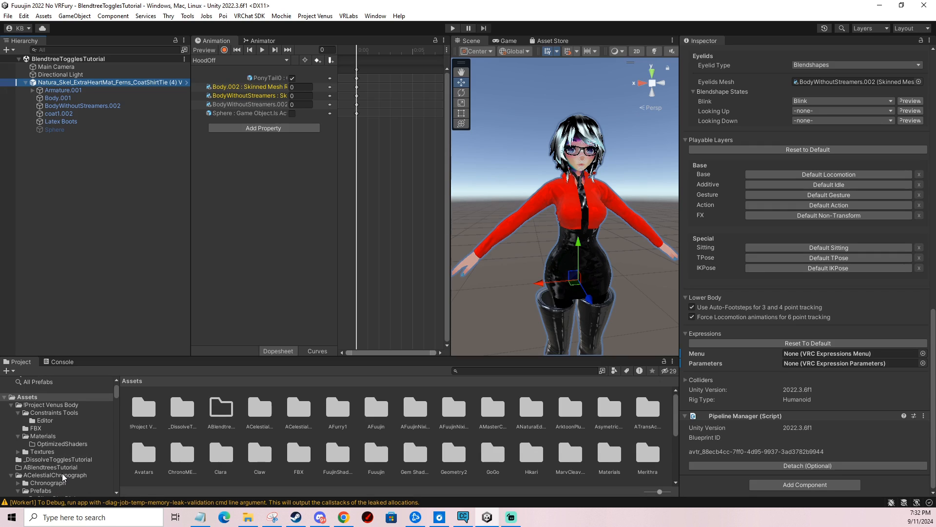
pyautogui.click(68, 496)
pyautogui.rightClick(161, 435)
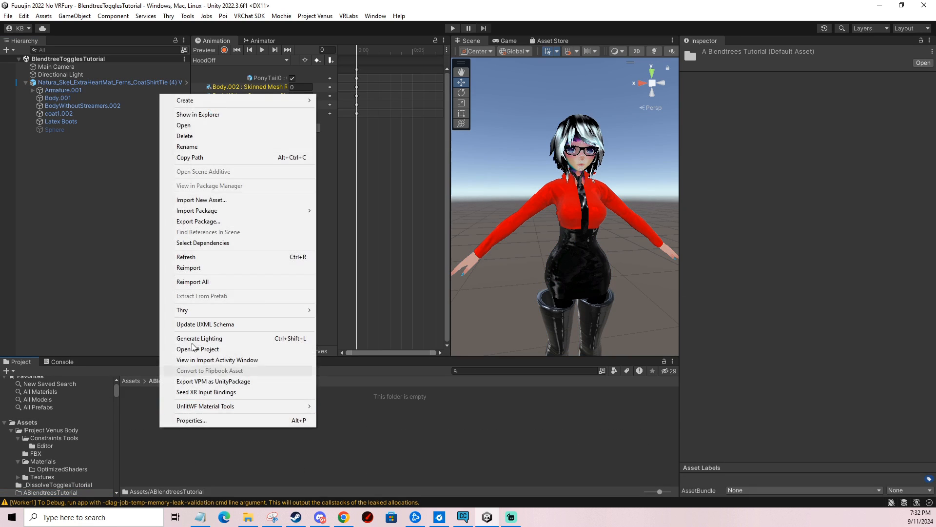
pyautogui.moveTo(234, 100)
pyautogui.moveTo(351, 34)
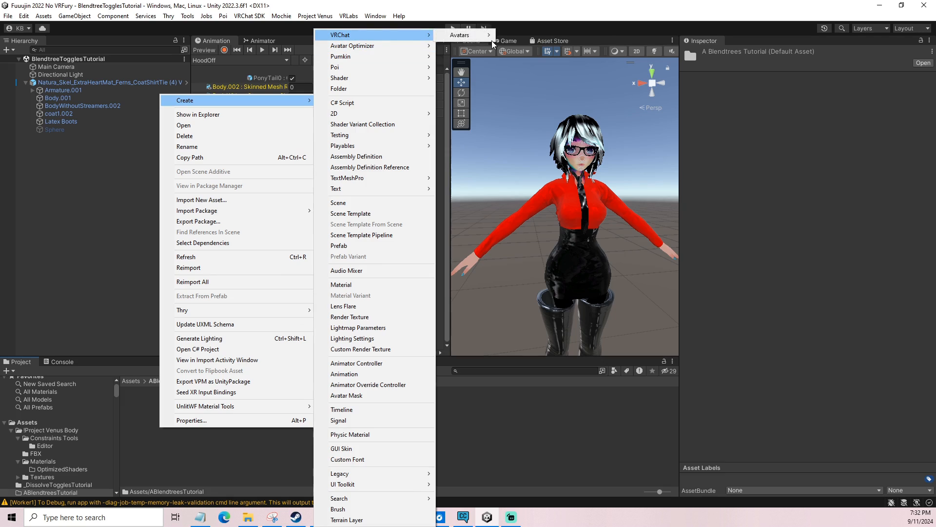
pyautogui.moveTo(463, 34)
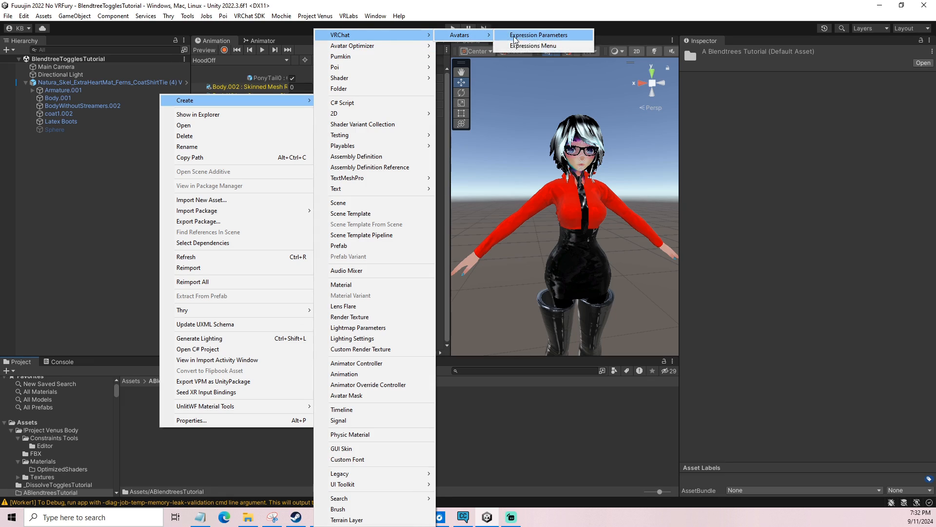
pyautogui.click(538, 36)
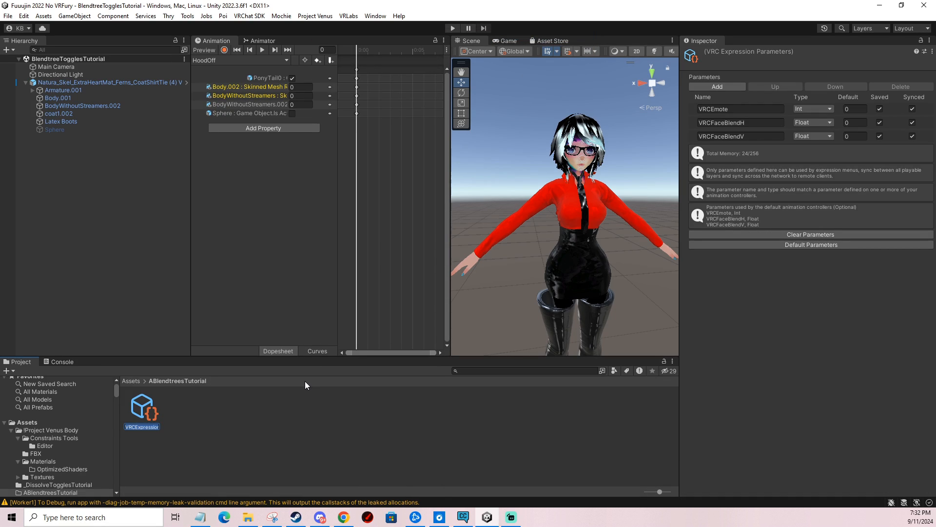
pyautogui.write('Blen')
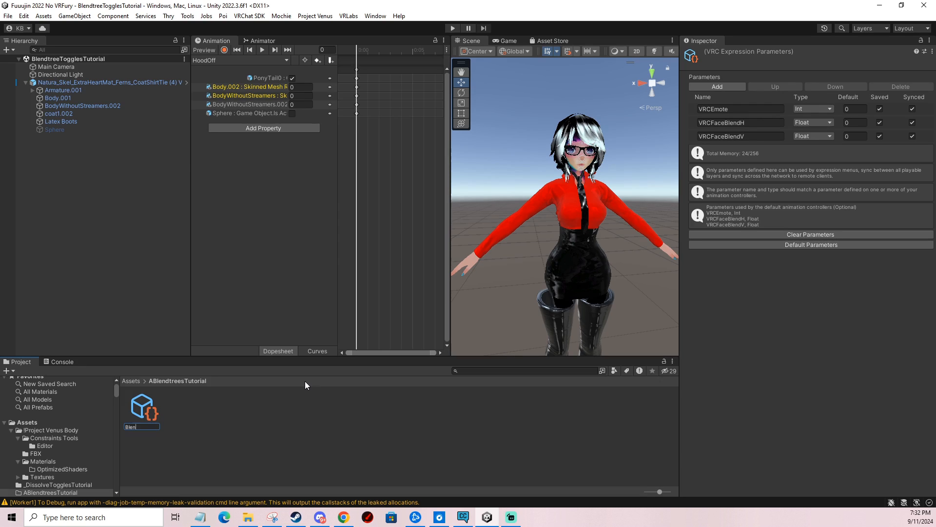
pyautogui.write('dtreeTut')
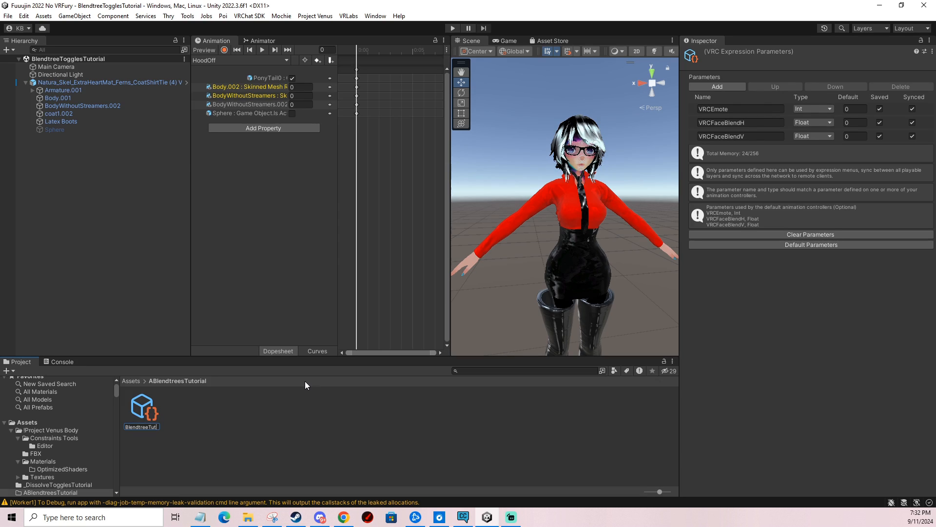
pyautogui.write('orialParamet')
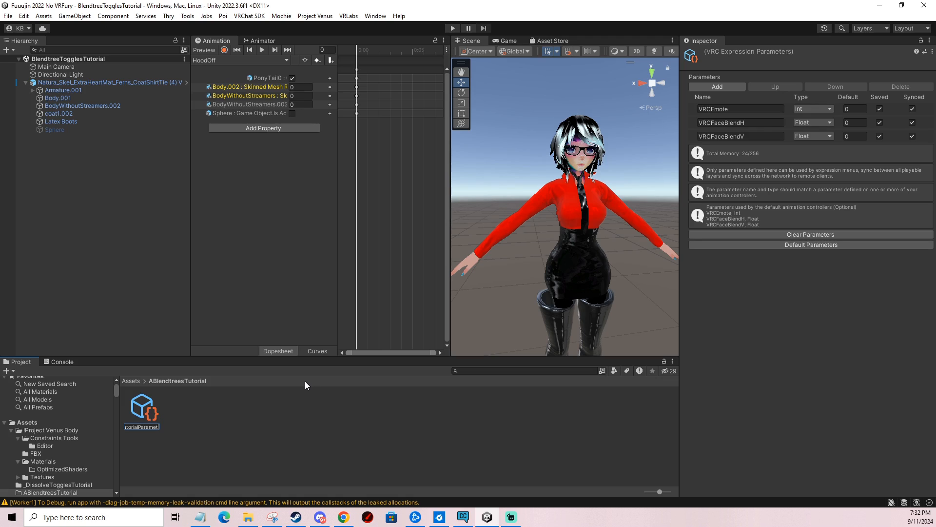
pyautogui.write('ers')
pyautogui.press('Return')
# Create a VRChat Expressions Menu asset named BlendtreeTutorialMenu in the same folder
pyautogui.rightClick(203, 439)
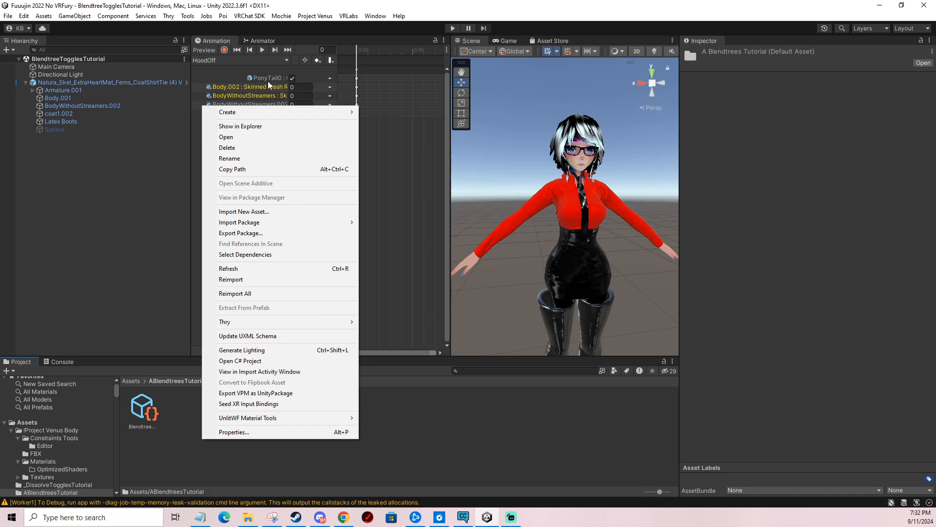
pyautogui.moveTo(229, 113)
pyautogui.moveTo(385, 35)
pyautogui.moveTo(505, 35)
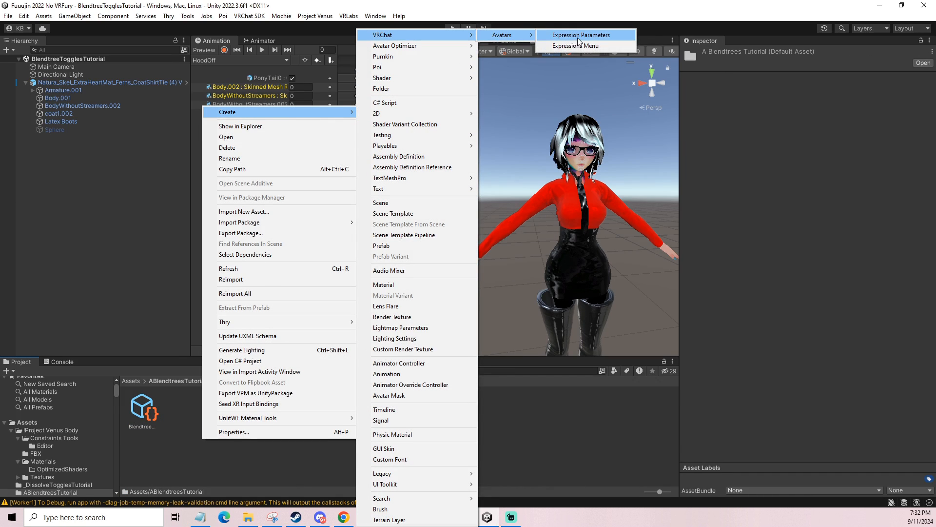
pyautogui.click(578, 45)
pyautogui.write('Blendtre')
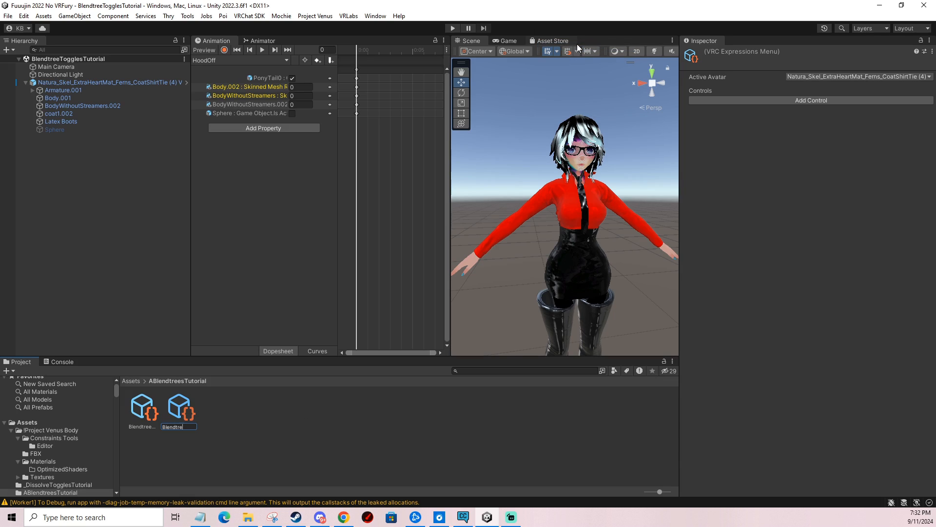
pyautogui.write('eTutorialM')
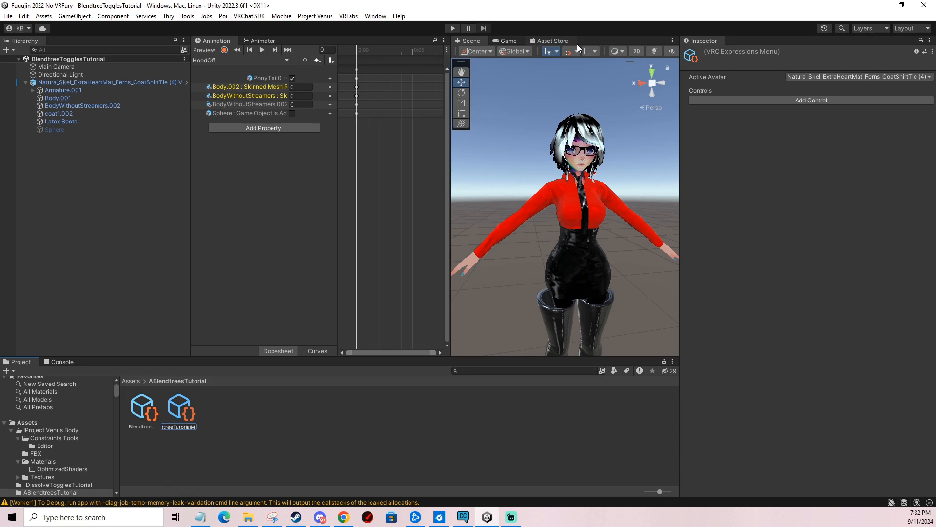
pyautogui.write('enu')
pyautogui.press('Return')
# Assign BlendtreeTutorialMenu and BlendtreeTutorialParameters as the menu and parameters in the avatar descriptor's Expressions section
pyautogui.click(179, 410)
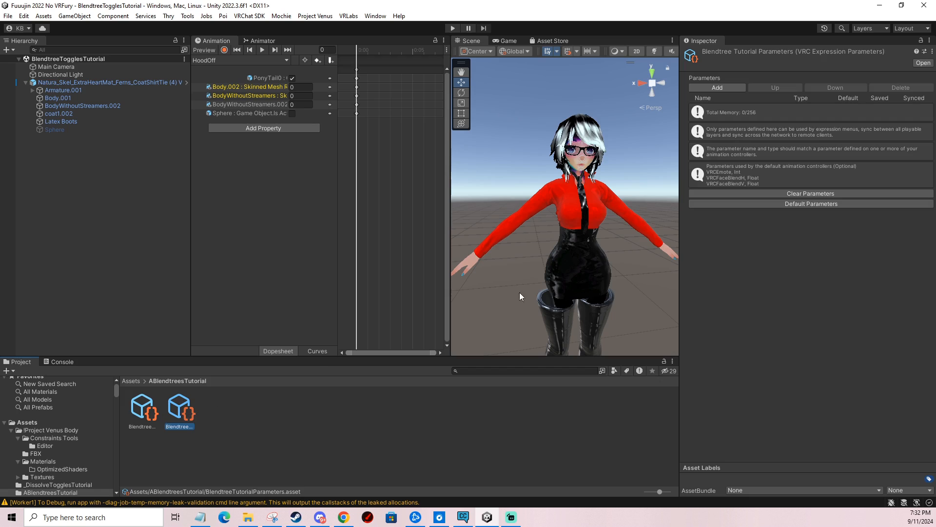
pyautogui.click(84, 82)
pyautogui.click(139, 406)
pyautogui.click(180, 409)
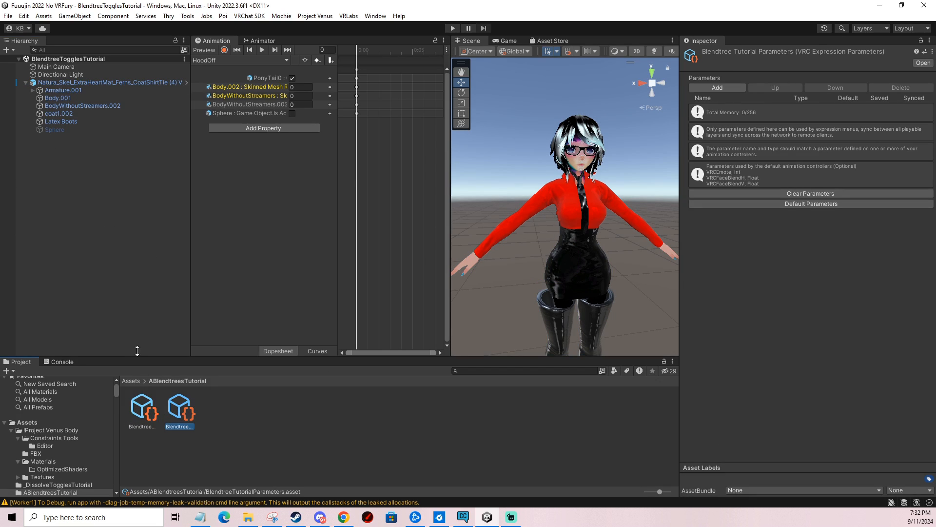
pyautogui.click(112, 83)
pyautogui.scroll(-15, 783, 358)
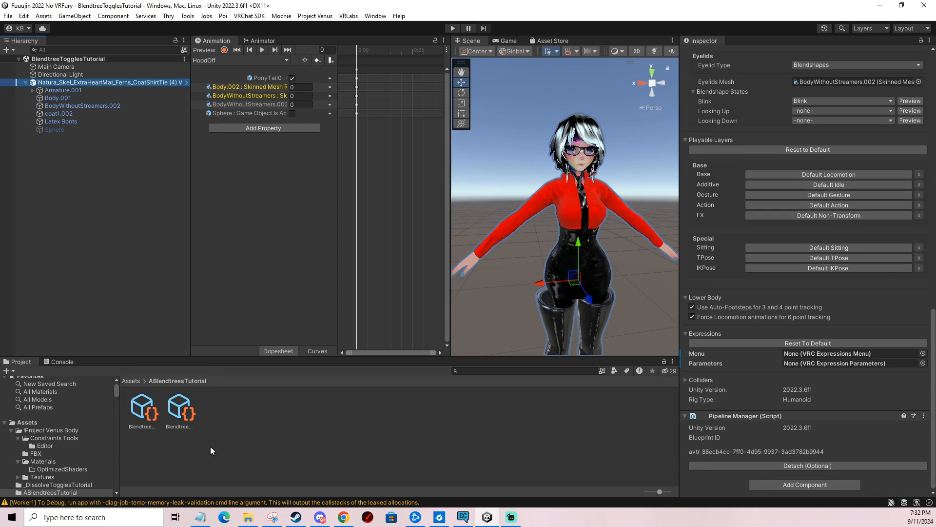
pyautogui.moveTo(143, 408); pyautogui.dragTo(810, 353)
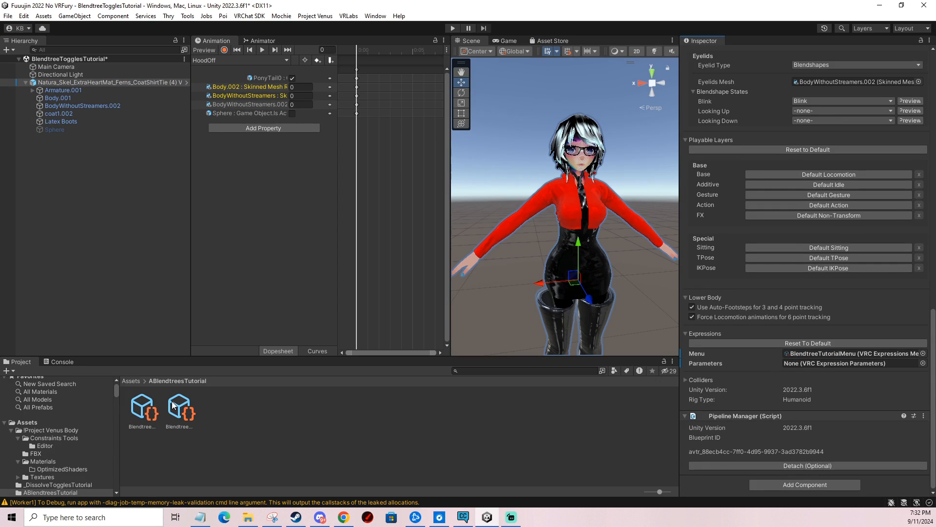
pyautogui.moveTo(180, 409); pyautogui.dragTo(805, 364)
# Create an Animator Controller named BlendtreeTutorialFX in the ABlendtreesTutorial folder
pyautogui.rightClick(195, 399)
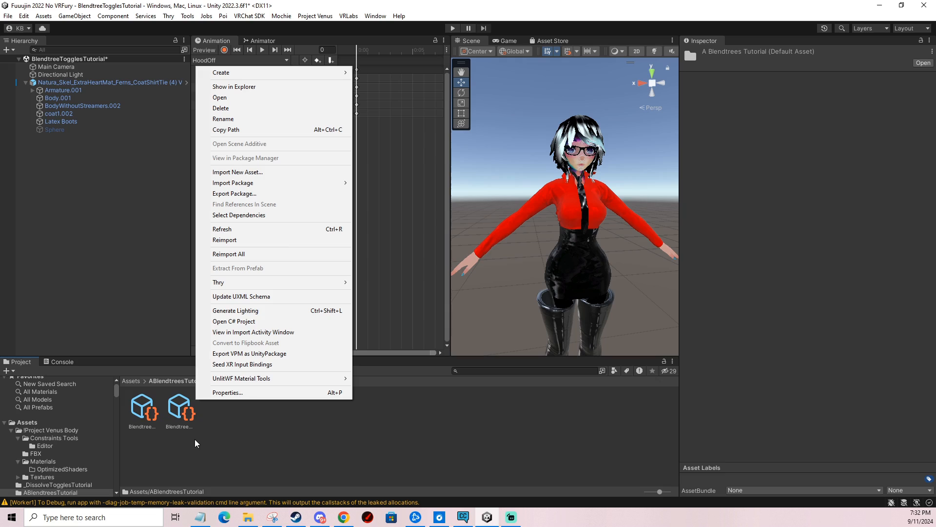
pyautogui.moveTo(247, 74)
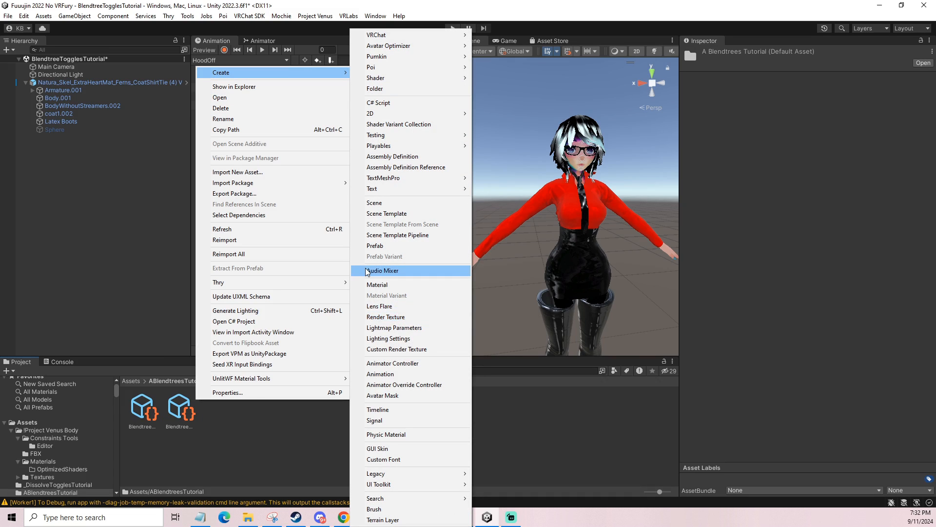
pyautogui.click(395, 363)
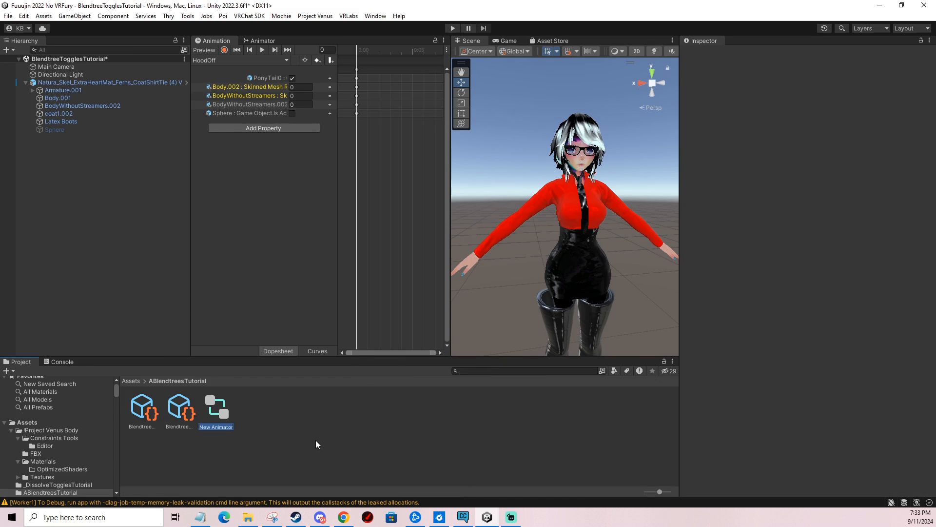
pyautogui.write('BlendtreeTut')
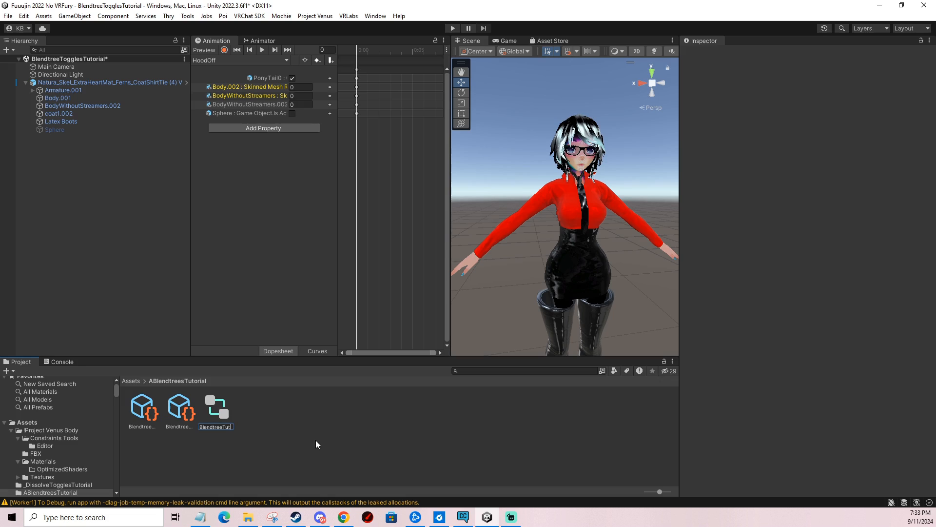
pyautogui.write('orialFX')
pyautogui.press('Return')
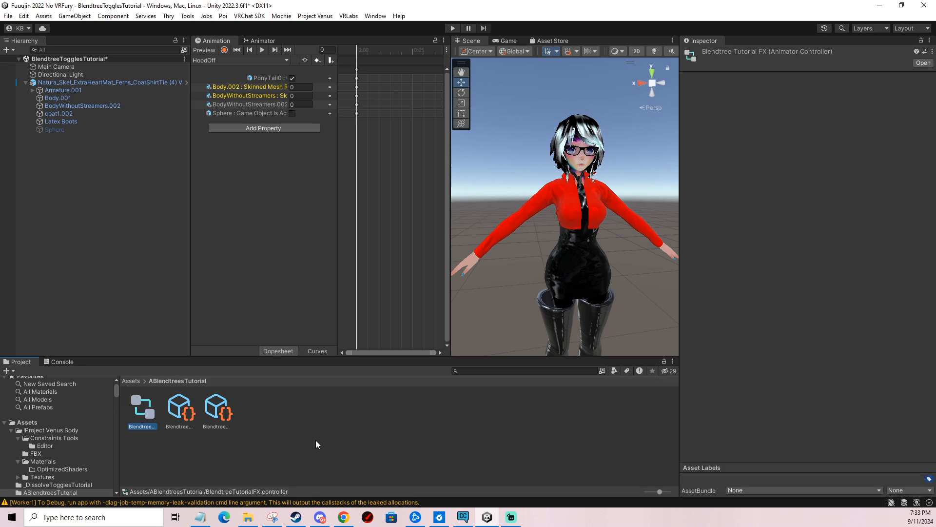
# Assign the BlendtreeTutorialFX controller to the FX playable layer of the avatar descriptor
pyautogui.click(249, 41)
pyautogui.click(89, 82)
pyautogui.scroll(-10, 799, 293)
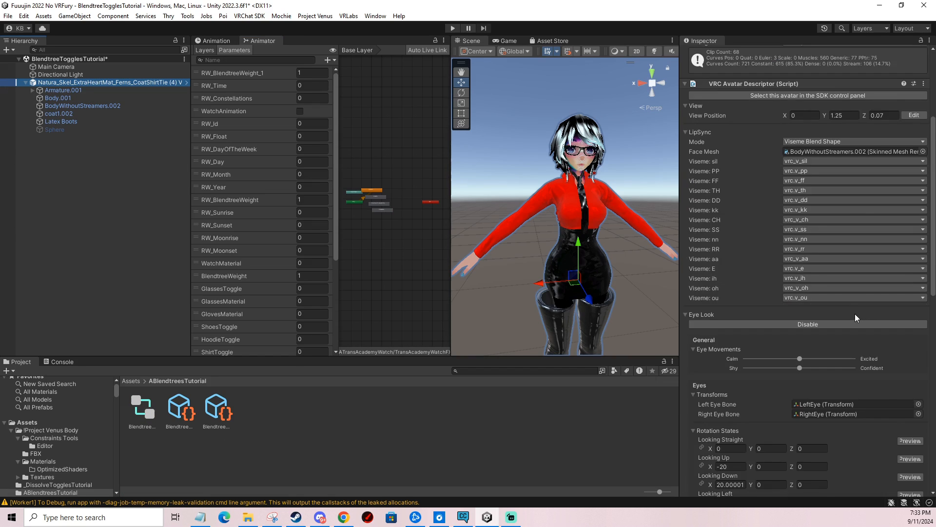
pyautogui.click(773, 249)
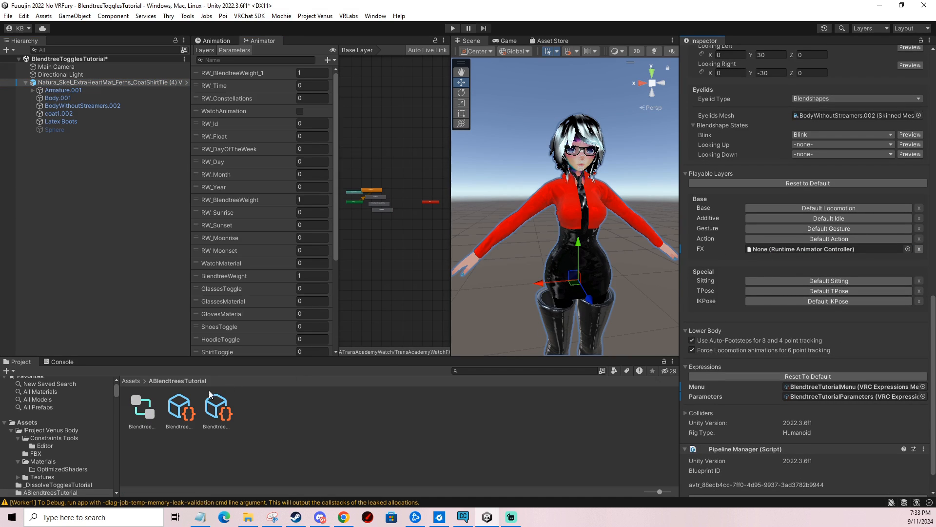
pyautogui.moveTo(771, 256); pyautogui.dragTo(772, 253)
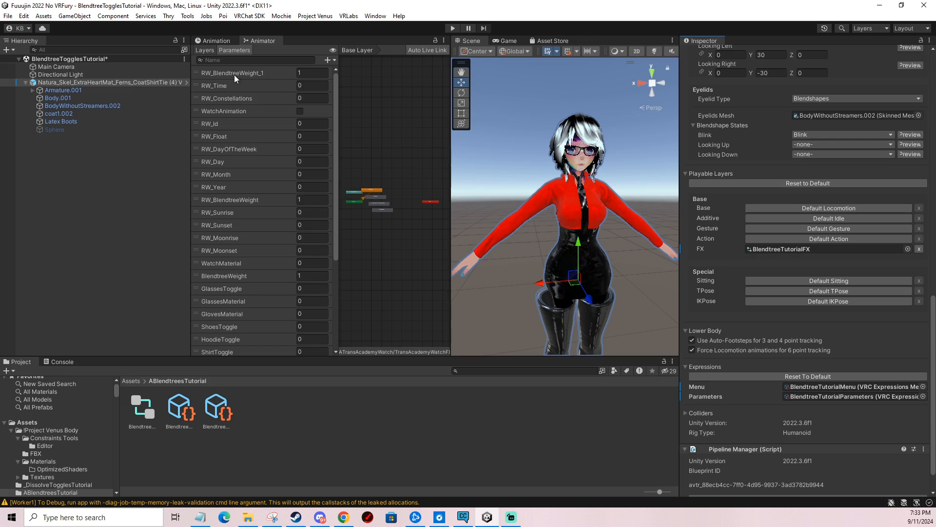
# Open the avatar's BlendtreeTutorialFX controller in the Animator and widen the Animator view
pyautogui.click(211, 42)
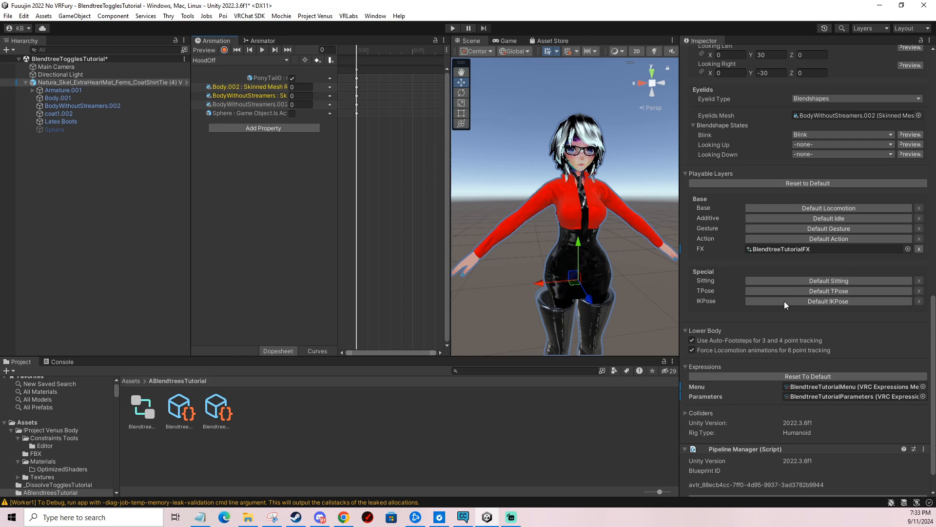
pyautogui.doubleClick(785, 248)
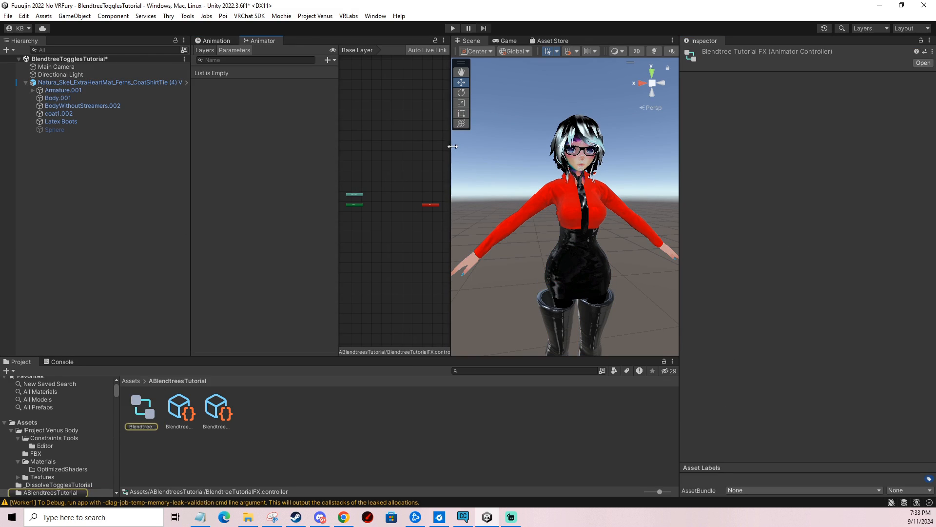
pyautogui.moveTo(451, 151); pyautogui.dragTo(470, 152)
# Add a float parameter named BlendtreeWeight to the BlendtreeTutorialFX controller
pyautogui.click(335, 60)
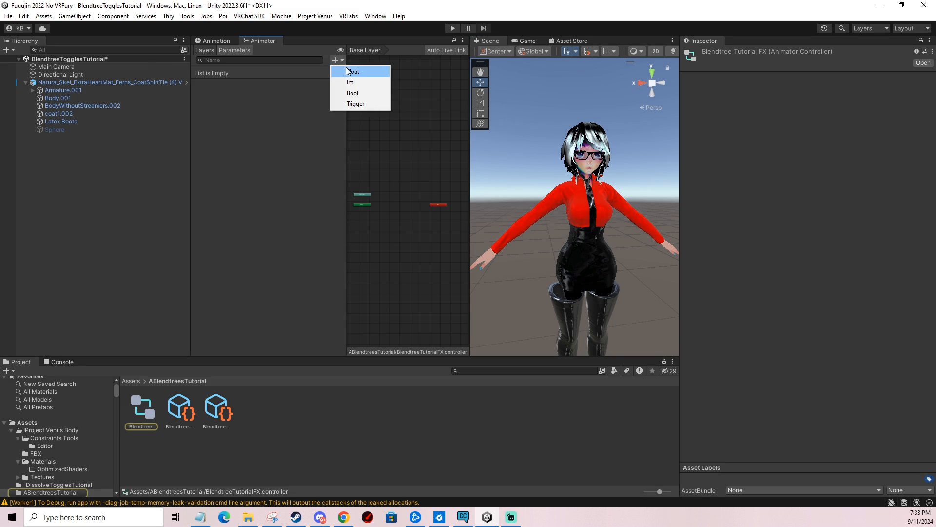
pyautogui.click(347, 69)
pyautogui.write('WeightT')
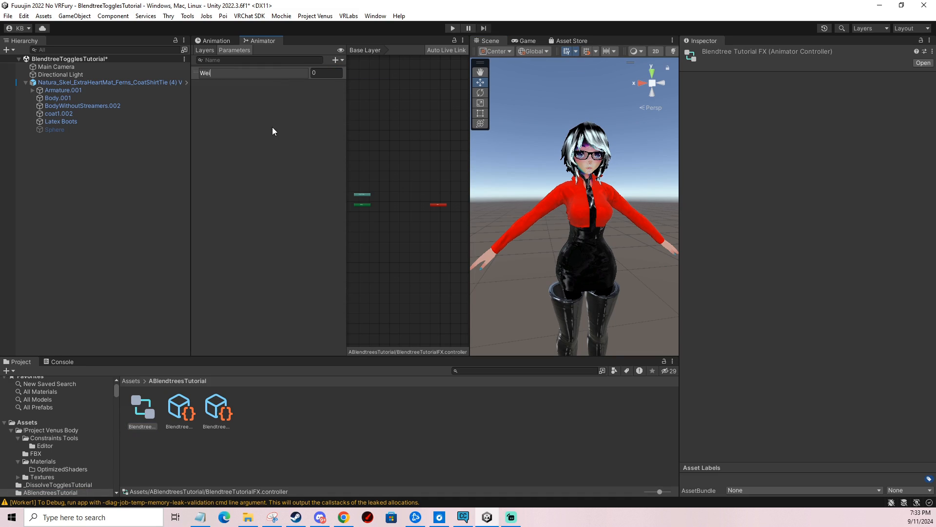
pyautogui.press('BackSpace')
pyautogui.press('BackSpace')
pyautogui.press('BackSpace')
pyautogui.press('BackSpace')
pyautogui.press('BackSpace')
pyautogui.press('BackSpace')
pyautogui.press('BackSpace')
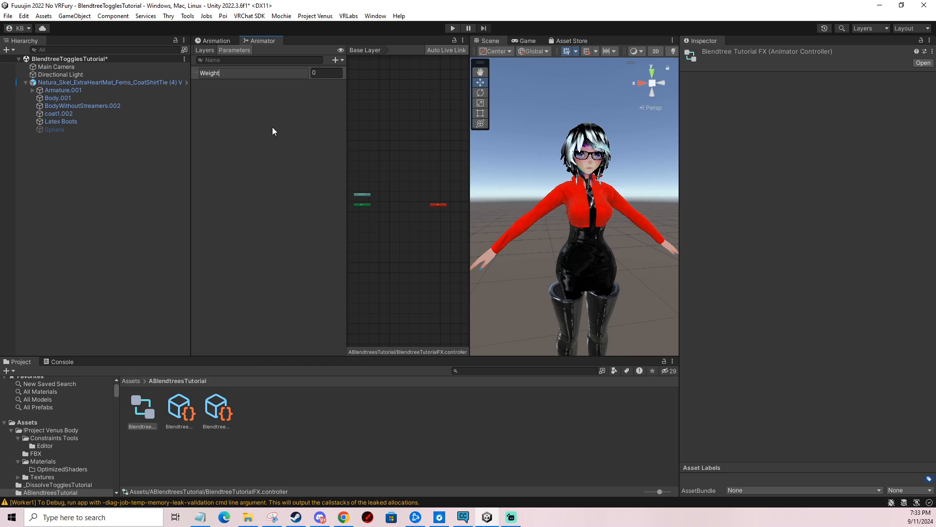
pyautogui.write('BlendtreeWeight')
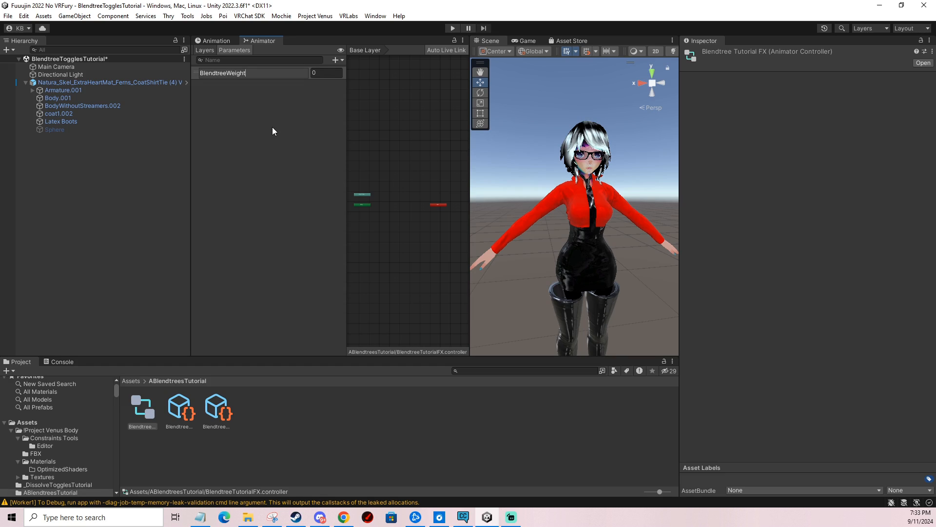
pyautogui.click(391, 102)
# Set the default value of the BlendtreeWeight parameter to 1, keeping its name
pyautogui.click(318, 72)
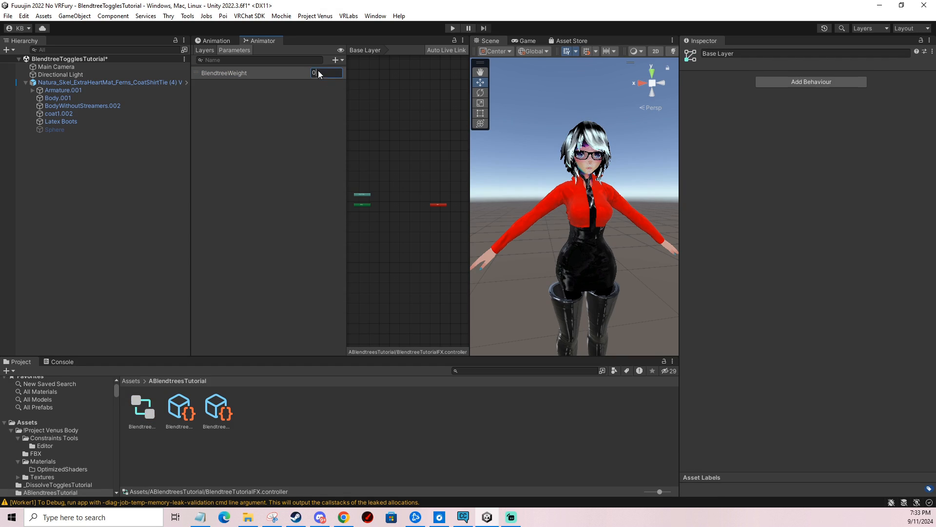
pyautogui.write('1')
pyautogui.click(383, 104)
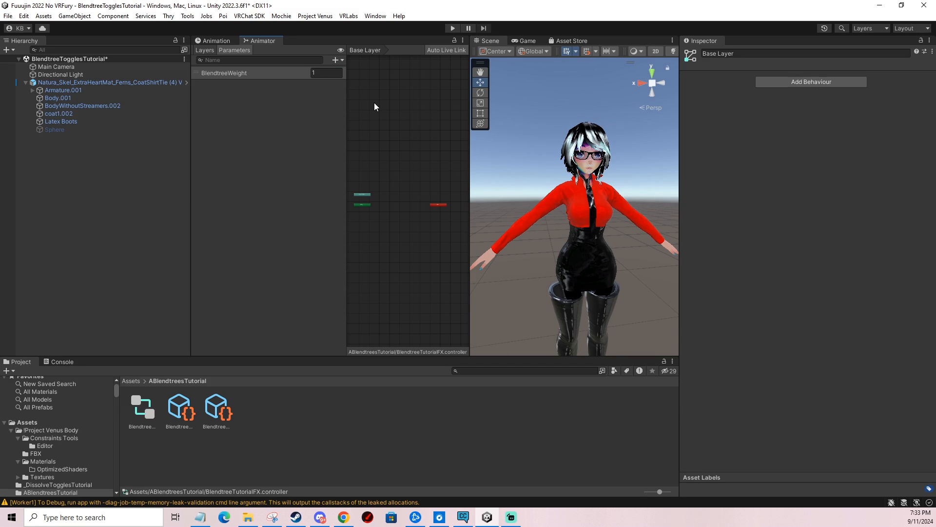
pyautogui.doubleClick(258, 72)
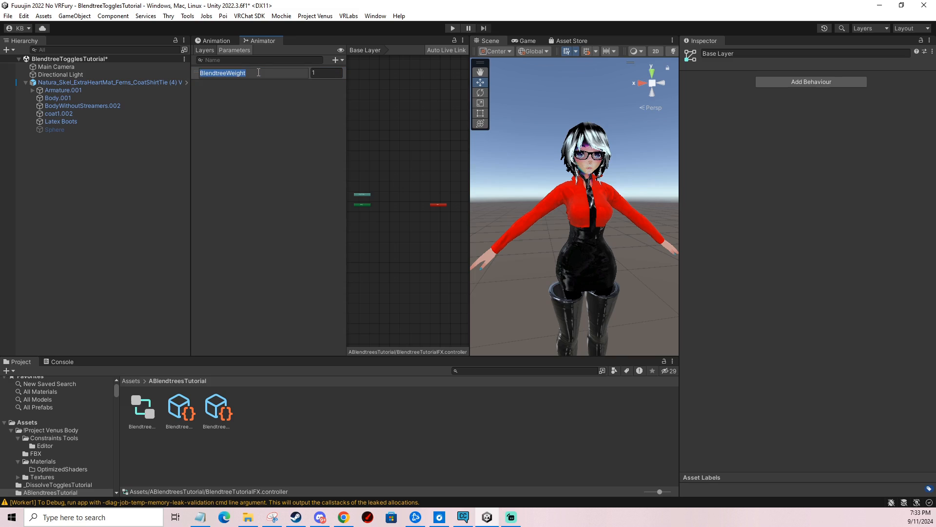
pyautogui.press('Return')
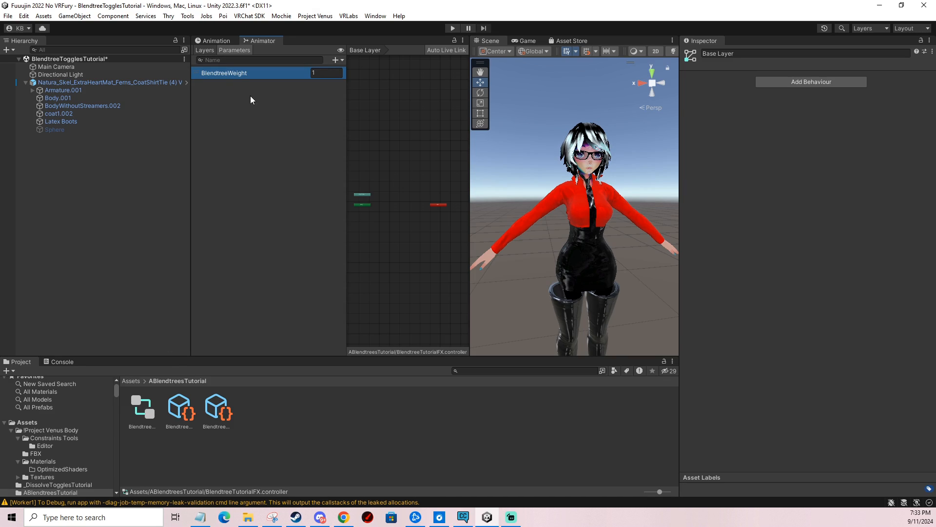
# Add a new layer named Direct Blendtree to the BlendtreeTutorialFX controller
pyautogui.click(209, 51)
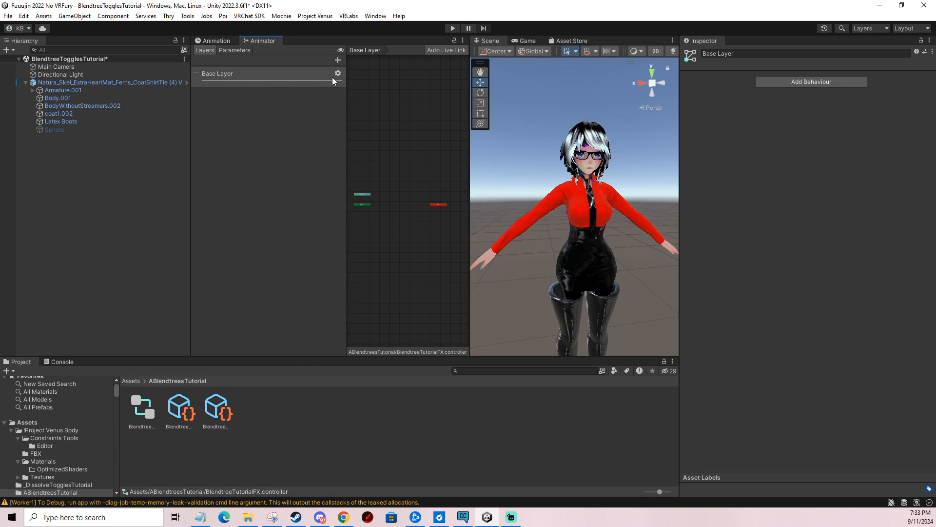
pyautogui.click(338, 60)
pyautogui.write('Blendtree')
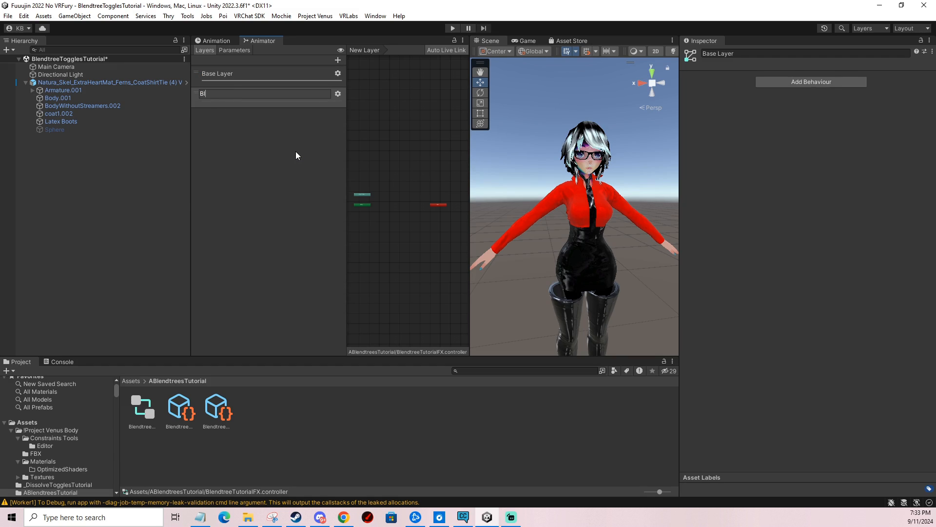
pyautogui.press('BackSpace')
pyautogui.press('BackSpace')
pyautogui.press('BackSpace')
pyautogui.press('BackSpace')
pyautogui.press('BackSpace')
pyautogui.press('BackSpace')
pyautogui.press('BackSpace')
pyautogui.press('BackSpace')
pyautogui.press('BackSpace')
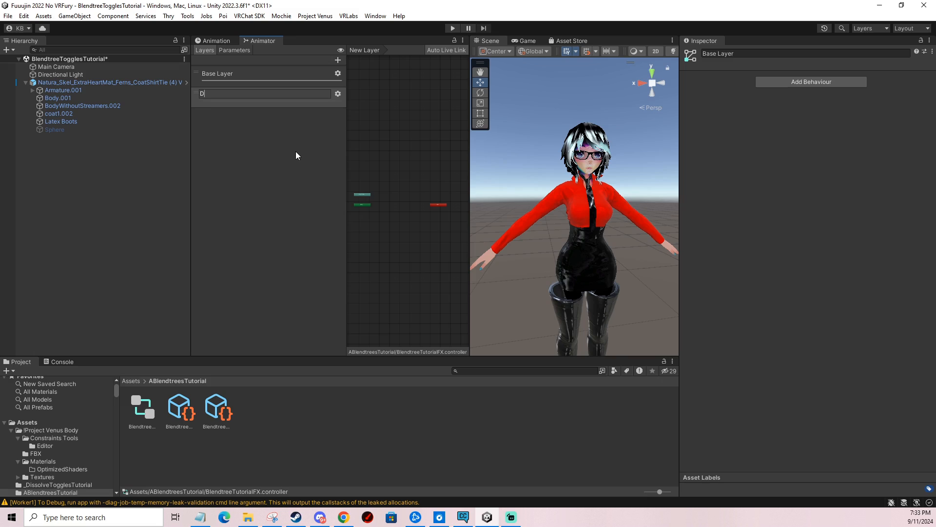
pyautogui.write('Direct Blendtree')
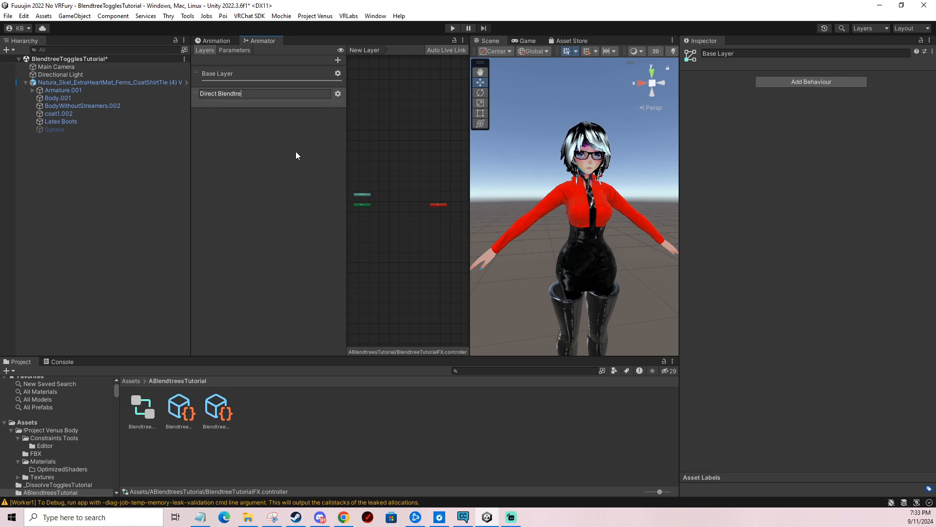
pyautogui.press('Return')
# Set the weight of the Direct Blendtree layer to 1
pyautogui.click(338, 94)
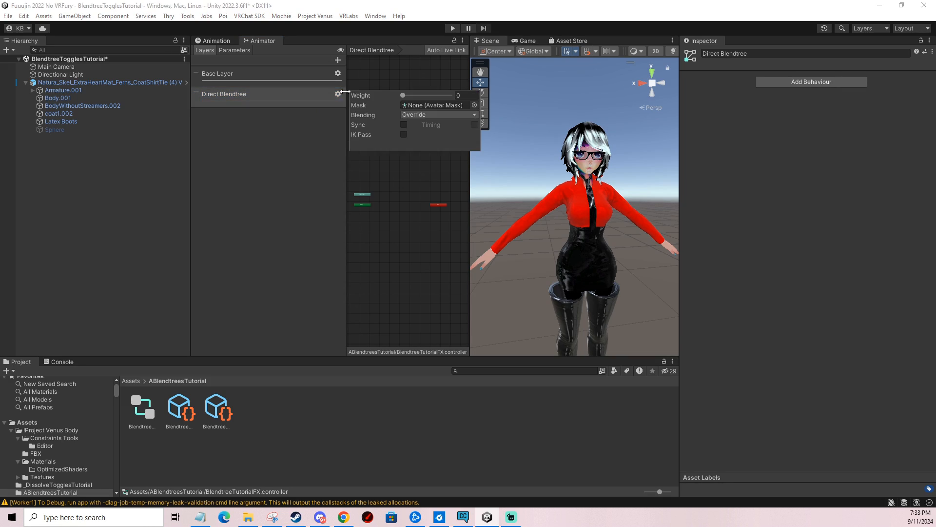
pyautogui.moveTo(404, 94); pyautogui.dragTo(465, 99)
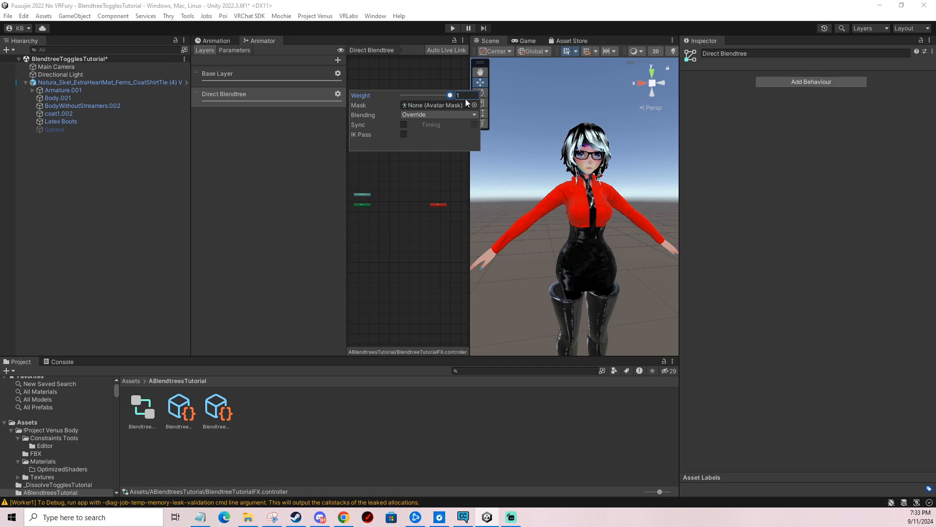
pyautogui.click(395, 210)
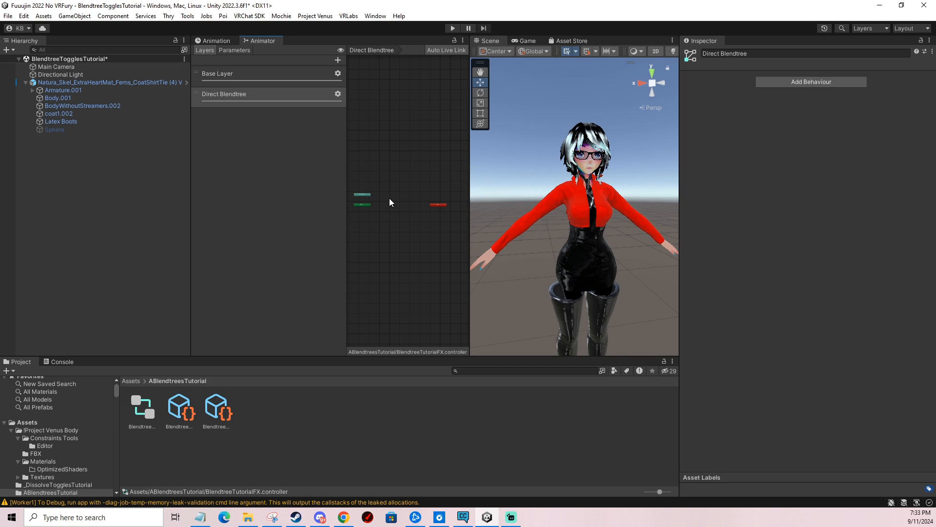
# Create a state from a new blend tree in the Direct Blendtree layer and select it
pyautogui.rightClick(390, 198)
pyautogui.moveTo(422, 205)
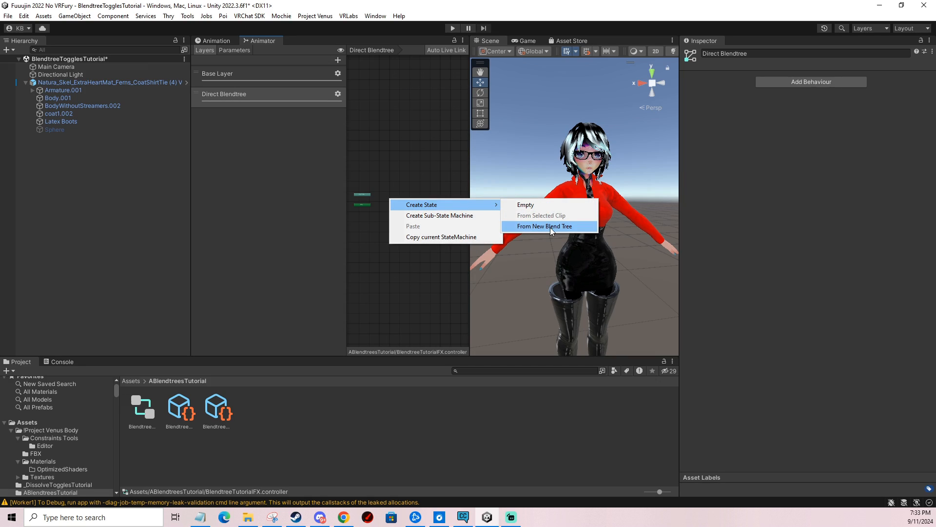
pyautogui.click(550, 226)
pyautogui.click(399, 200)
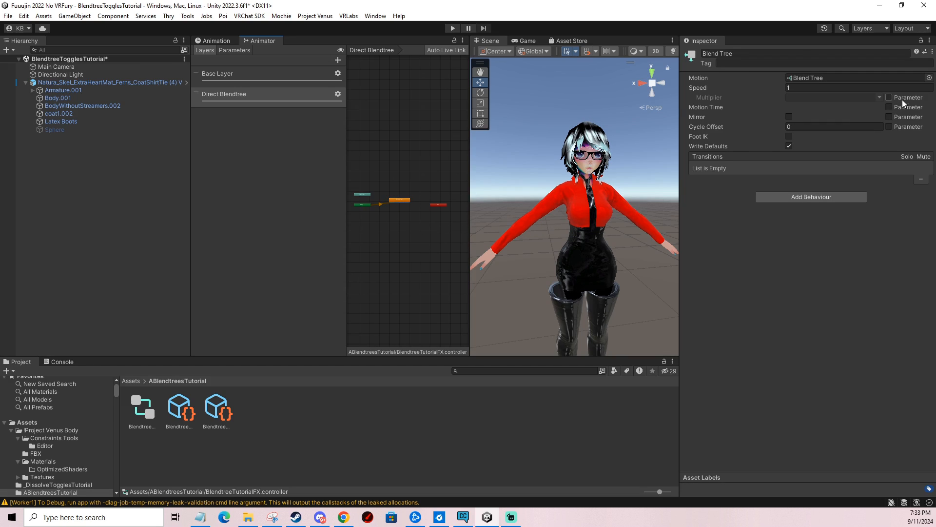
# Open the state's blend tree motion and set its blend type to Direct
pyautogui.doubleClick(861, 78)
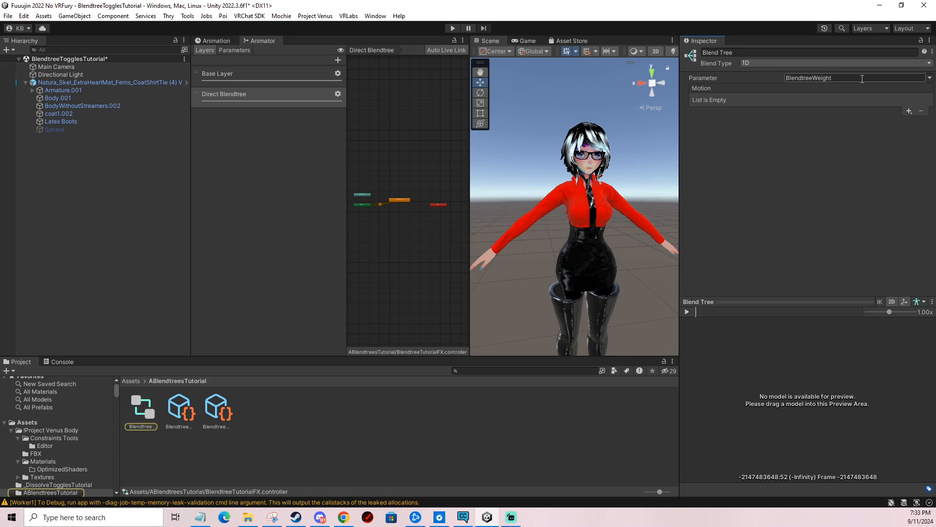
pyautogui.click(802, 63)
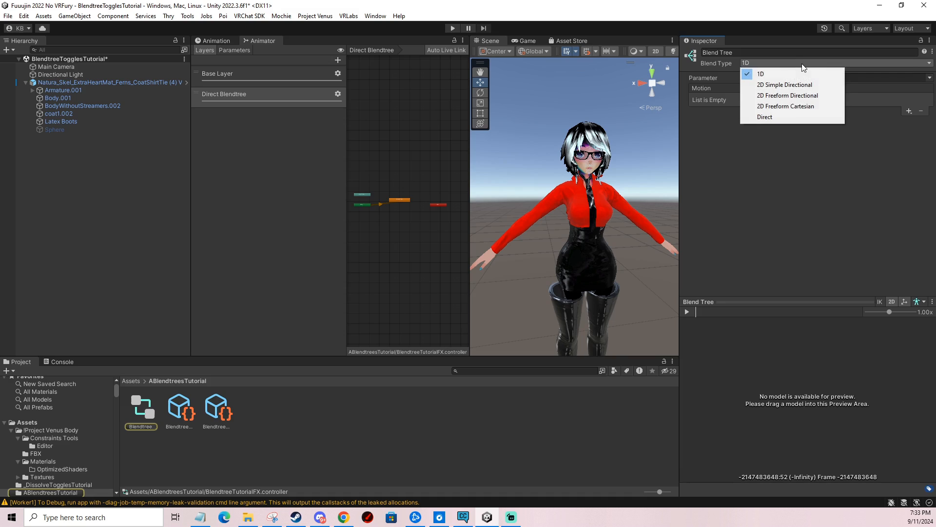
pyautogui.click(765, 114)
# Add a child blend tree to the Direct blend tree's motion list, driven by the BlendtreeWeight parameter
pyautogui.moveTo(428, 146); pyautogui.dragTo(419, 144, button='middle')
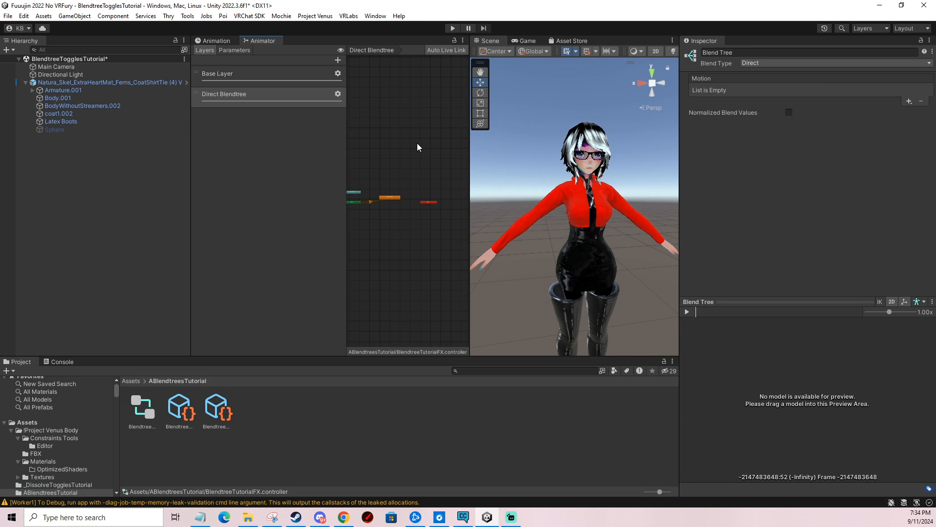
pyautogui.click(905, 102)
pyautogui.click(894, 124)
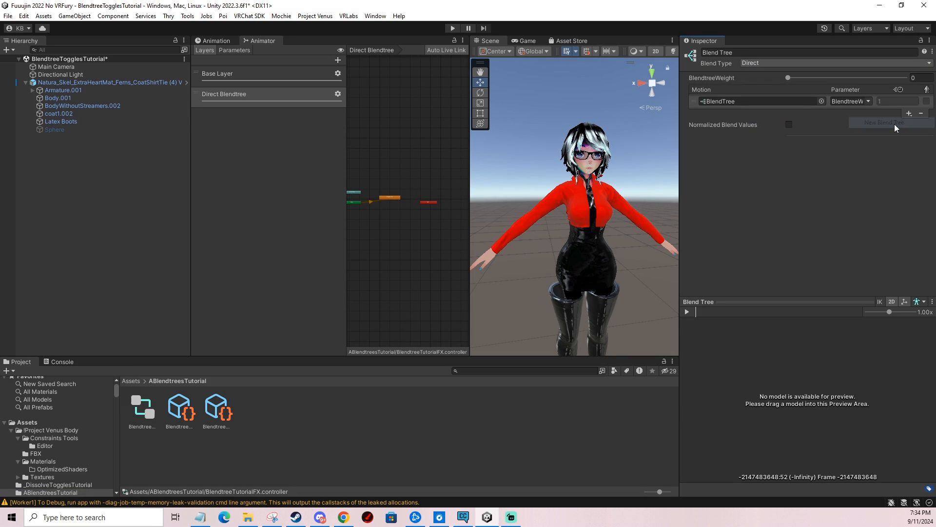
pyautogui.click(870, 103)
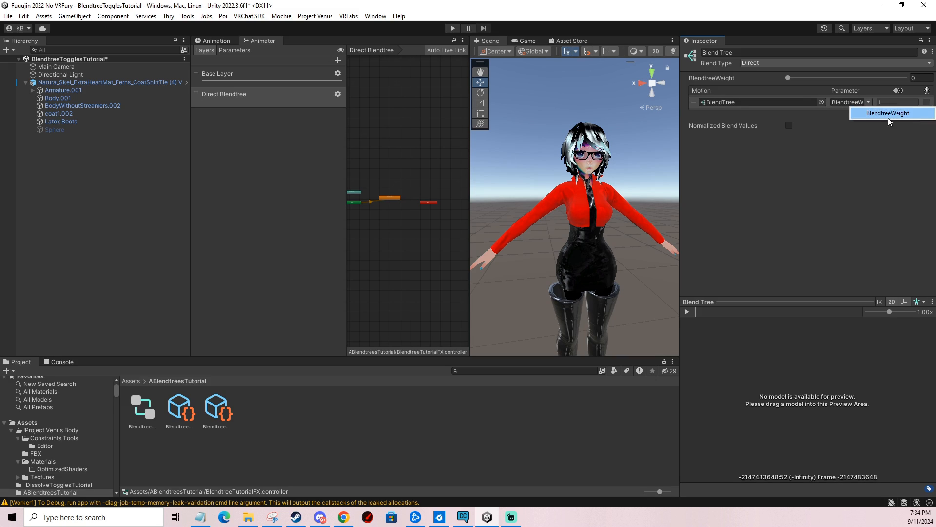
pyautogui.click(891, 115)
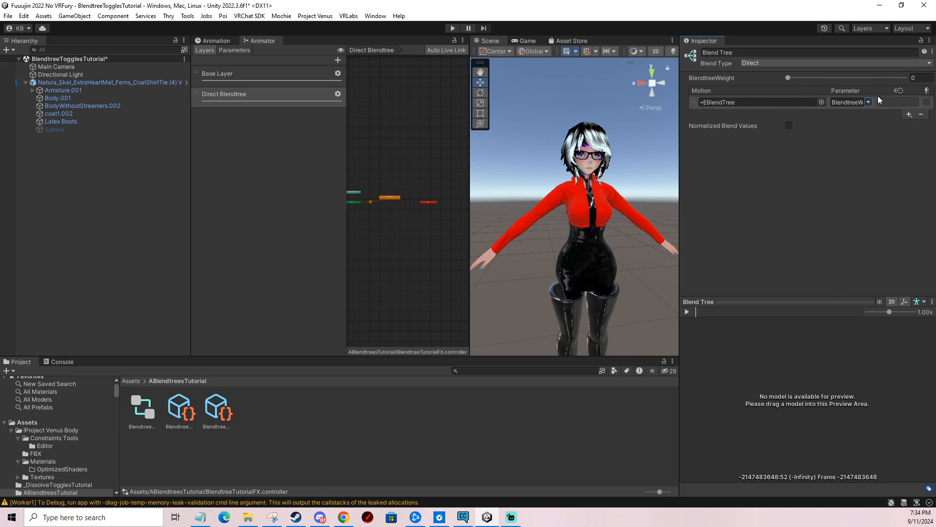
# Open the blend tree's node graph and widen the Animator view to show both connected nodes
pyautogui.doubleClick(392, 196)
pyautogui.moveTo(467, 176); pyautogui.dragTo(531, 176)
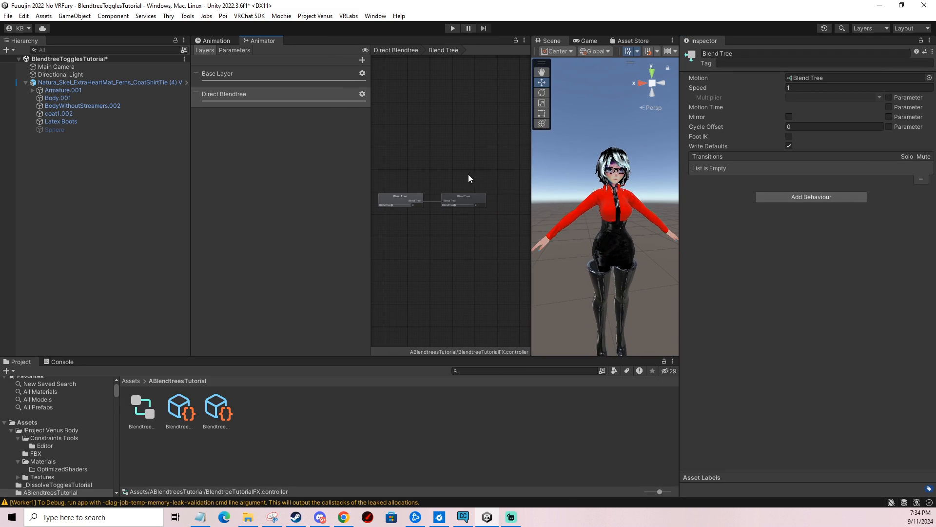
pyautogui.moveTo(405, 190); pyautogui.dragTo(431, 181, button='middle')
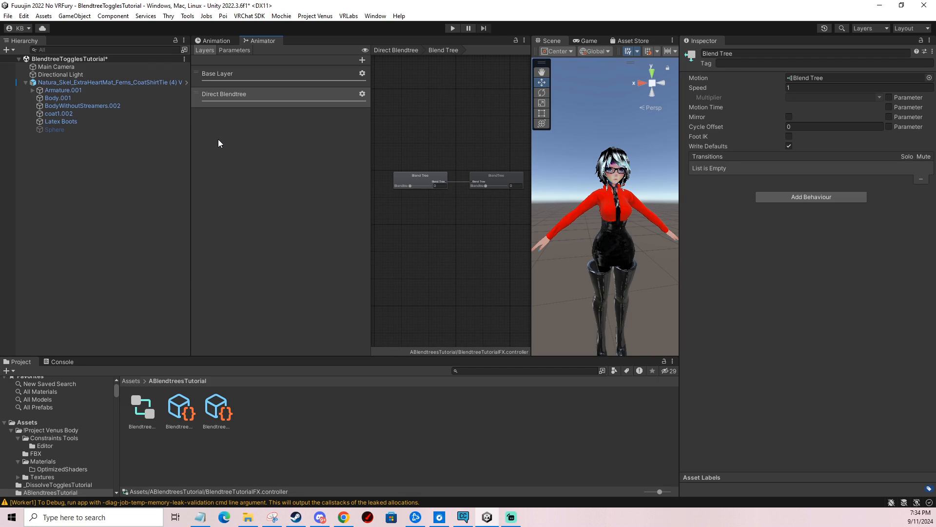
# Examine the avatar's face up close and select the glasses to identify their mesh object
pyautogui.scroll(8, 598, 195)
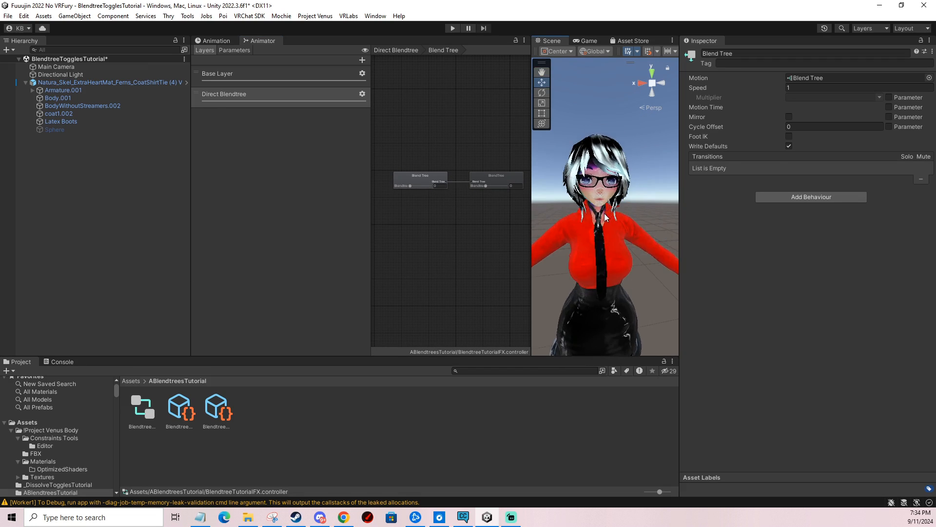
pyautogui.moveTo(592, 209); pyautogui.dragTo(604, 214, button='middle')
pyautogui.click(615, 173)
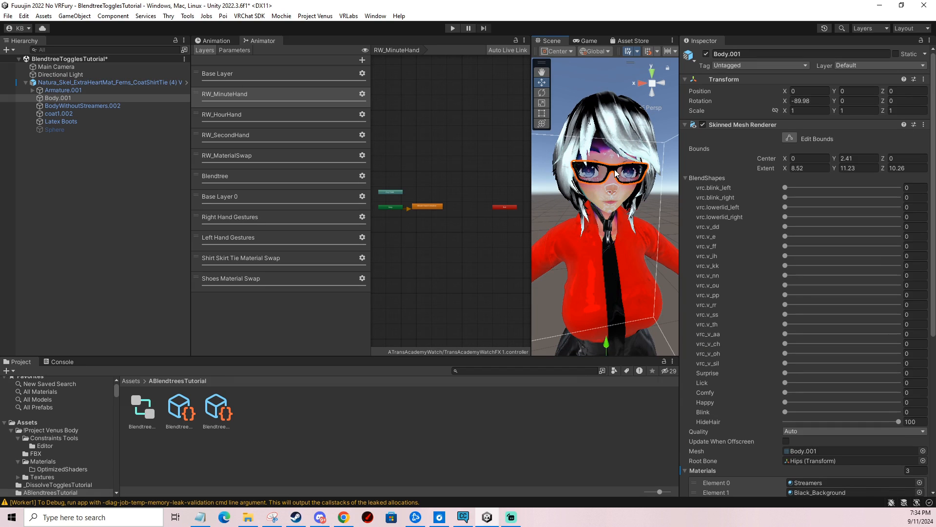
# Select the avatar root, show its animation clips, and remove the TransAcademyWatchFX 1 controller from its Animator component
pyautogui.click(113, 83)
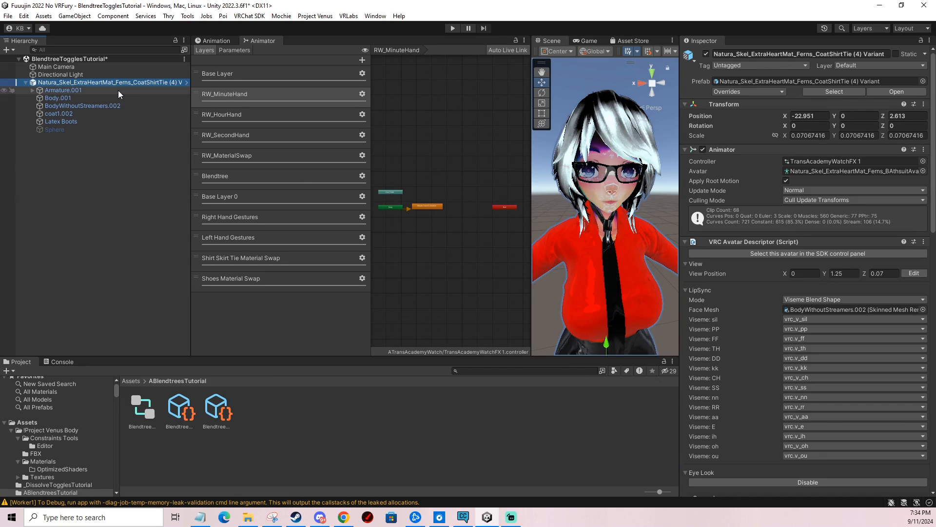
pyautogui.click(230, 43)
pyautogui.click(254, 60)
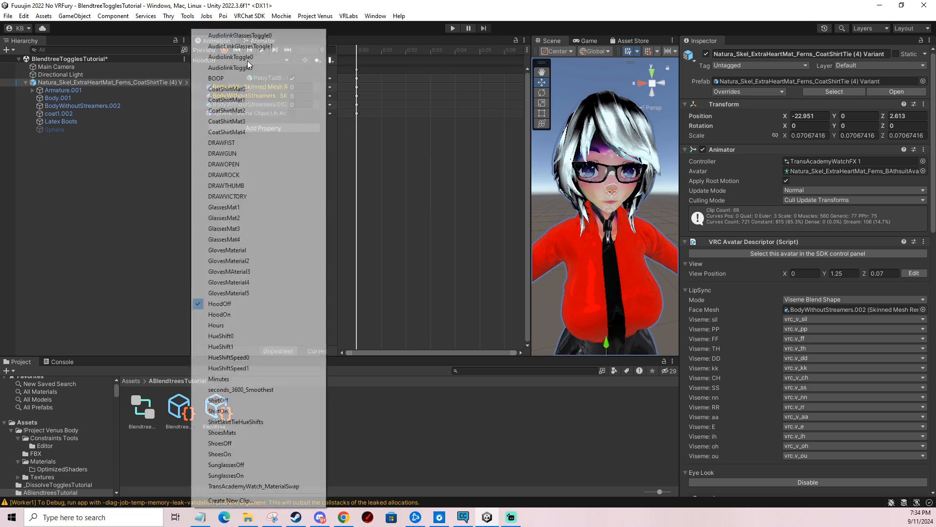
pyautogui.click(817, 161)
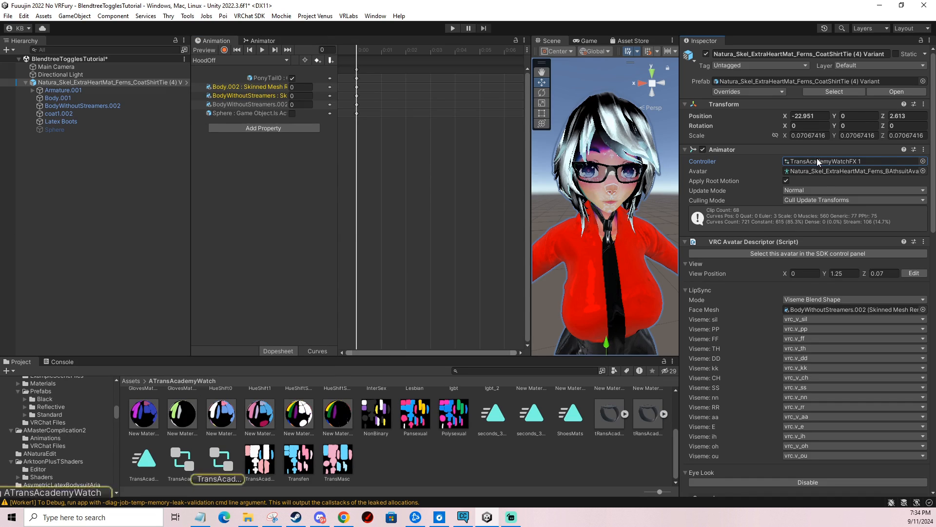
pyautogui.press('Delete')
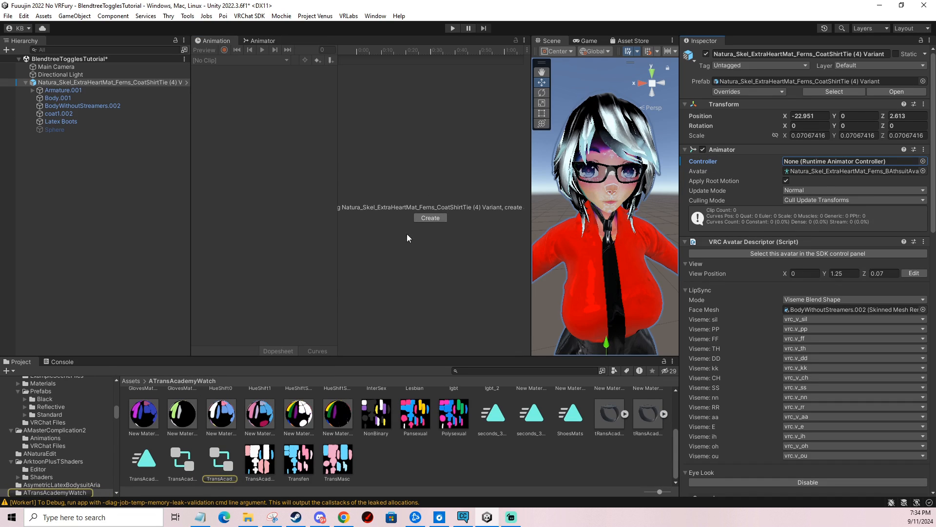
# Create a new animation clip named GlassesOff for the avatar in the ABlendtreesTutorial folder
pyautogui.scroll(10, 96, 417)
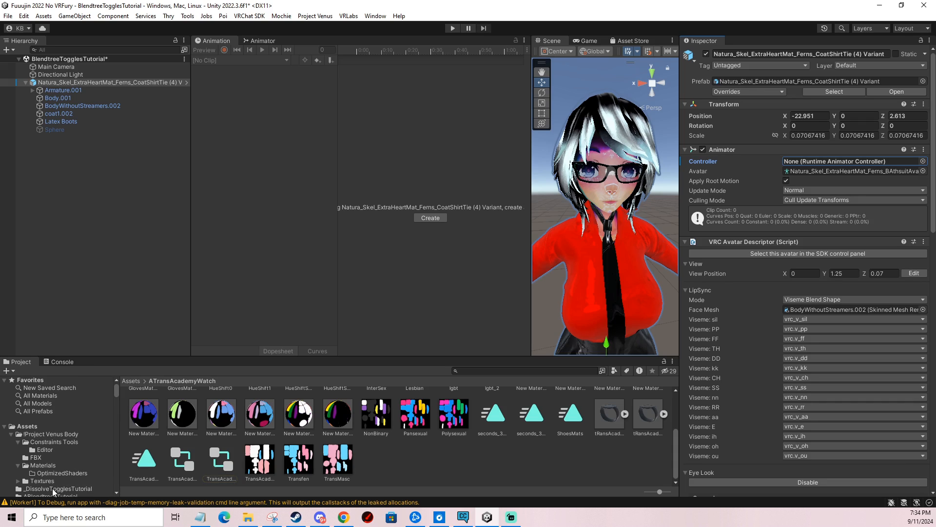
pyautogui.scroll(-3, 53, 469)
pyautogui.click(51, 468)
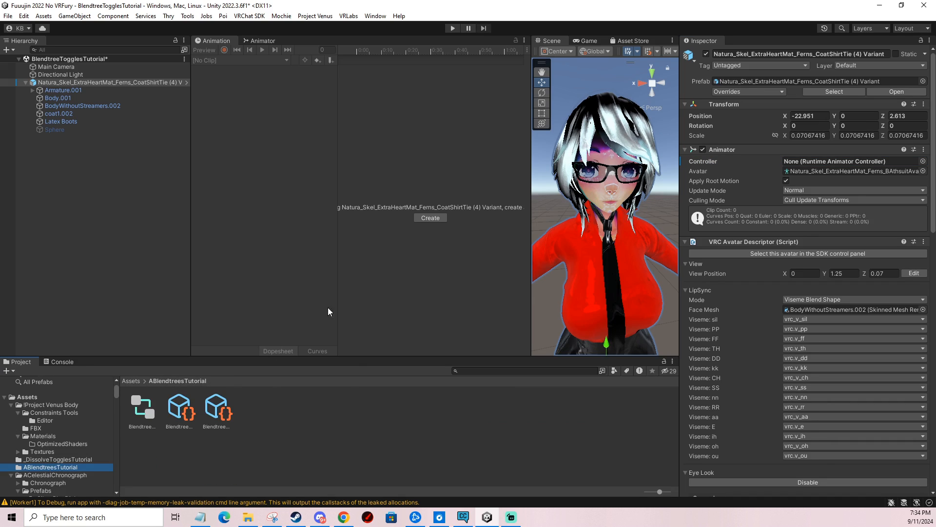
pyautogui.click(437, 218)
pyautogui.click(316, 188)
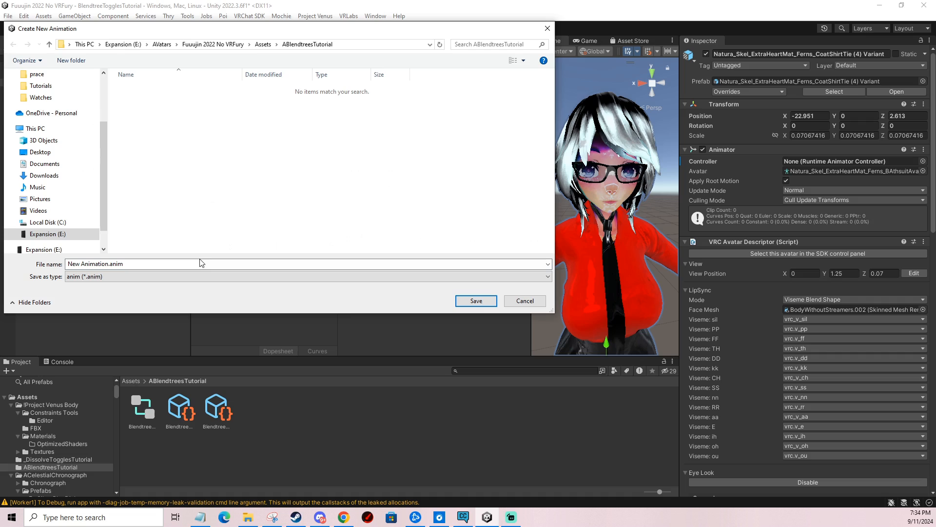
pyautogui.click(179, 263)
pyautogui.write('¨T')
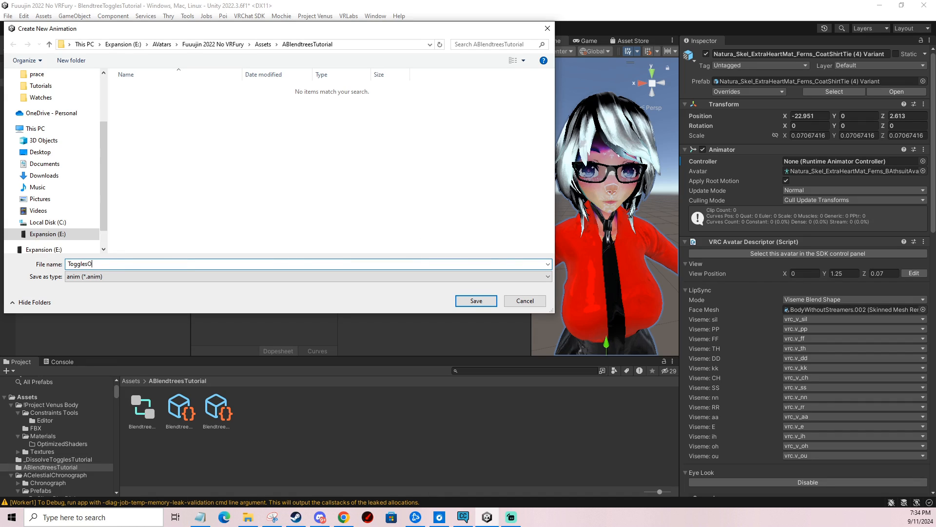
pyautogui.press('BackSpace')
pyautogui.press('BackSpace')
pyautogui.press('BackSpace')
pyautogui.press('BackSpace')
pyautogui.press('BackSpace')
pyautogui.press('BackSpace')
pyautogui.write('GlassesOff')
pyautogui.press('Return')
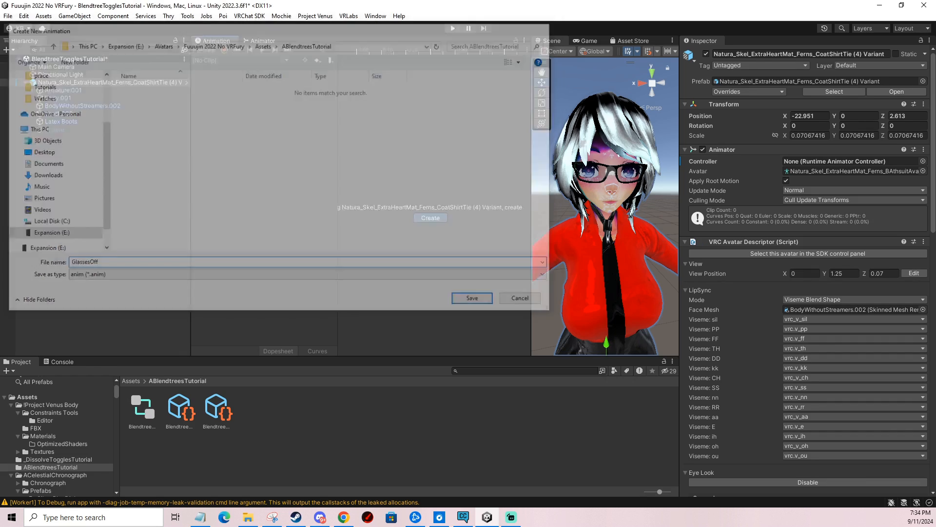
# Record the Body.001 glasses object being disabled in the GlassesOff clip
pyautogui.click(224, 50)
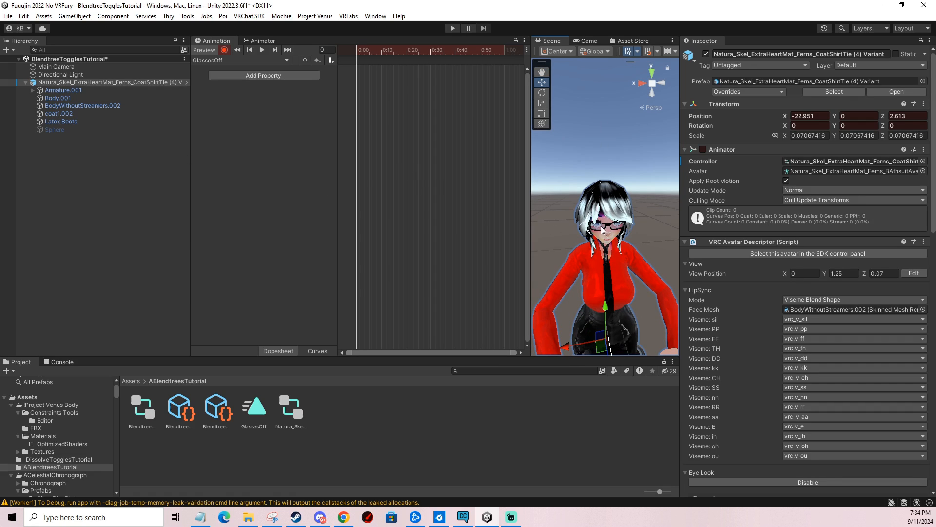
pyautogui.click(57, 98)
pyautogui.click(706, 54)
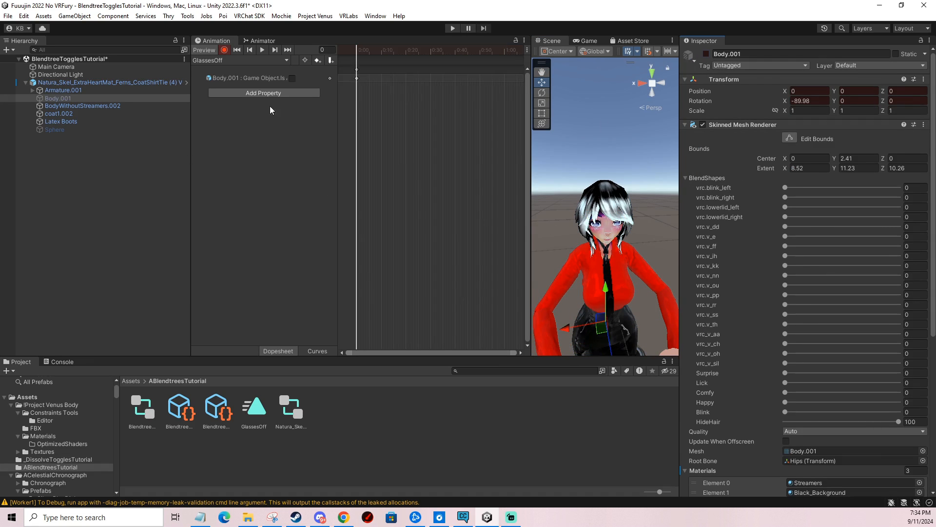
# Copy the Body.001 active-state property from GlassesOff and create a new clip named GlassesON in the same folder
pyautogui.click(257, 79)
pyautogui.click(239, 60)
pyautogui.click(232, 85)
pyautogui.write('G')
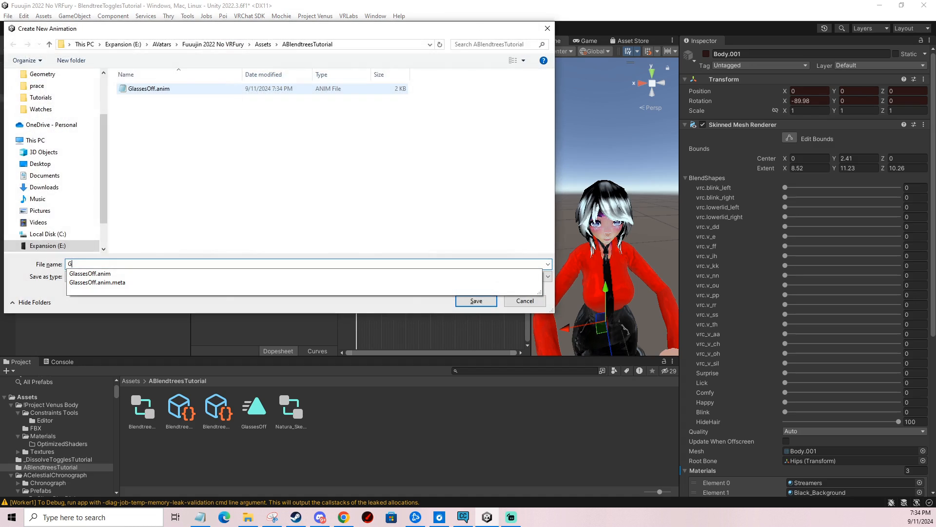
pyautogui.write('lassesON')
pyautogui.press('Return')
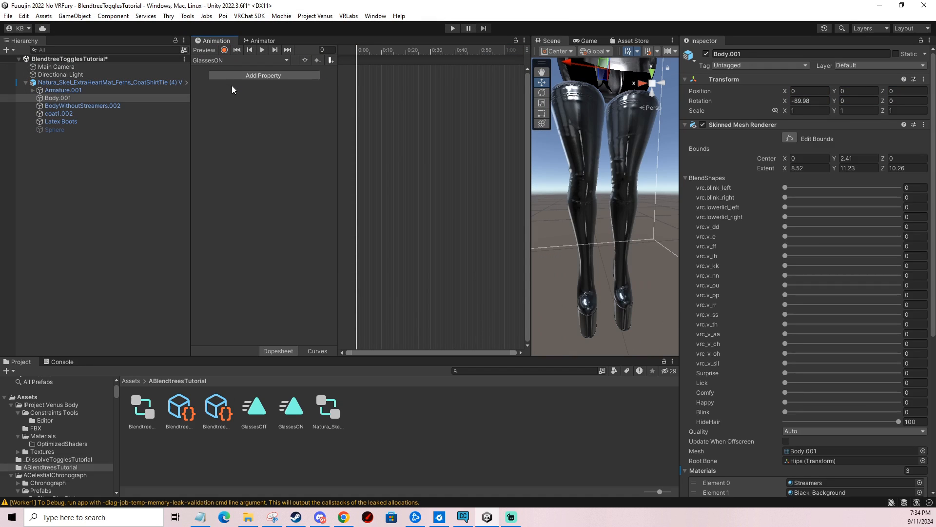
# Paste the Body.001 active-state property into the GlassesON clip, set it to enabled, and save the scene
pyautogui.moveTo(644, 125); pyautogui.dragTo(646, 228, button='middle')
pyautogui.moveTo(604, 146); pyautogui.dragTo(649, 248, button='middle')
pyautogui.moveTo(604, 78); pyautogui.dragTo(562, 249, button='middle')
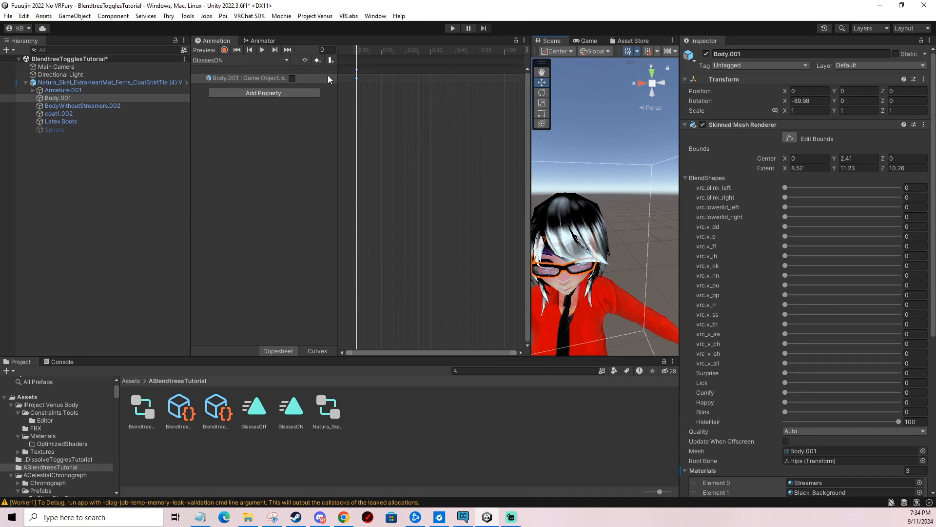
pyautogui.moveTo(641, 205); pyautogui.dragTo(639, 184)
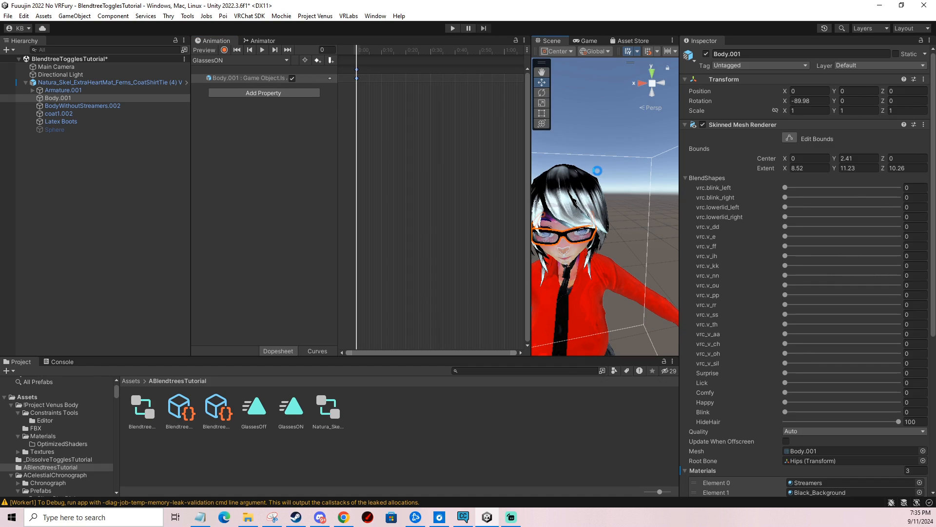
pyautogui.press('w')
pyautogui.hotkey('ctrl', 's')
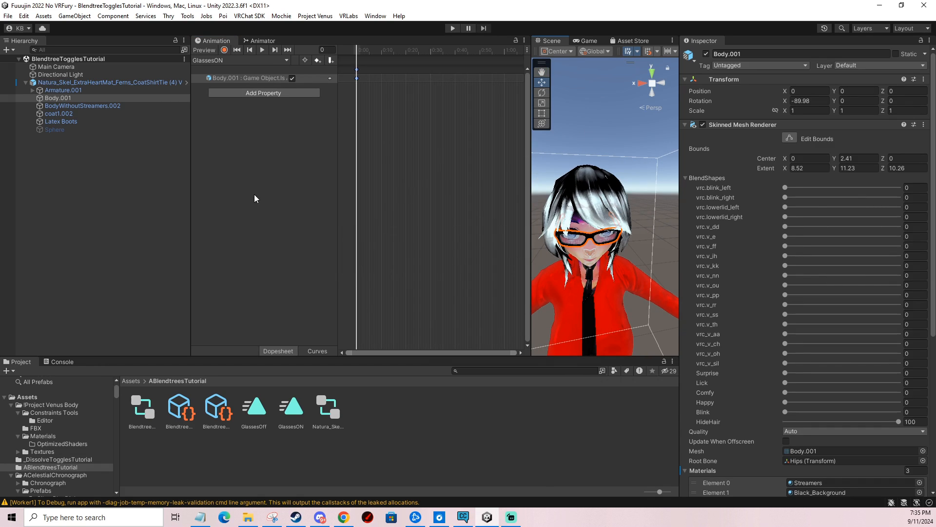
# Open the child BlendTree in the Direct Blendtree layer of BlendtreeTutorialFX and check which parameters it can use
pyautogui.click(100, 82)
pyautogui.click(328, 408)
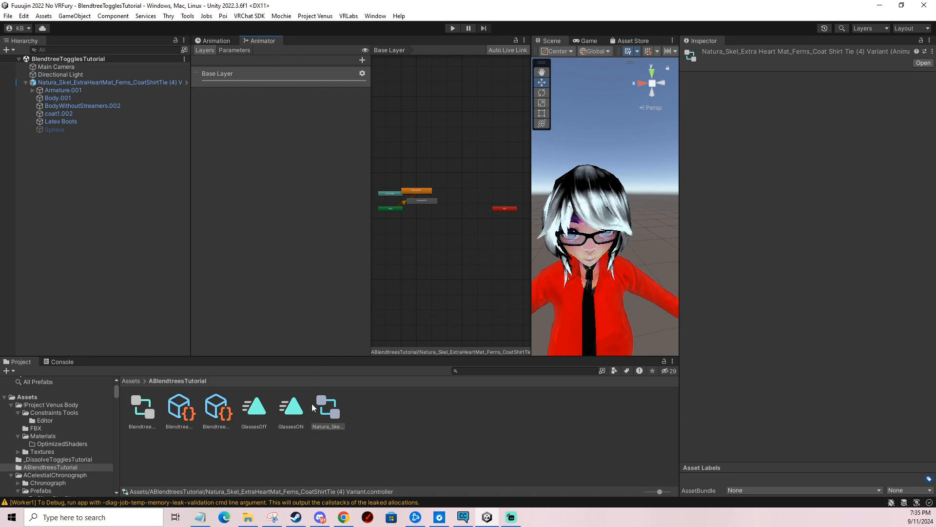
pyautogui.click(142, 408)
pyautogui.click(281, 94)
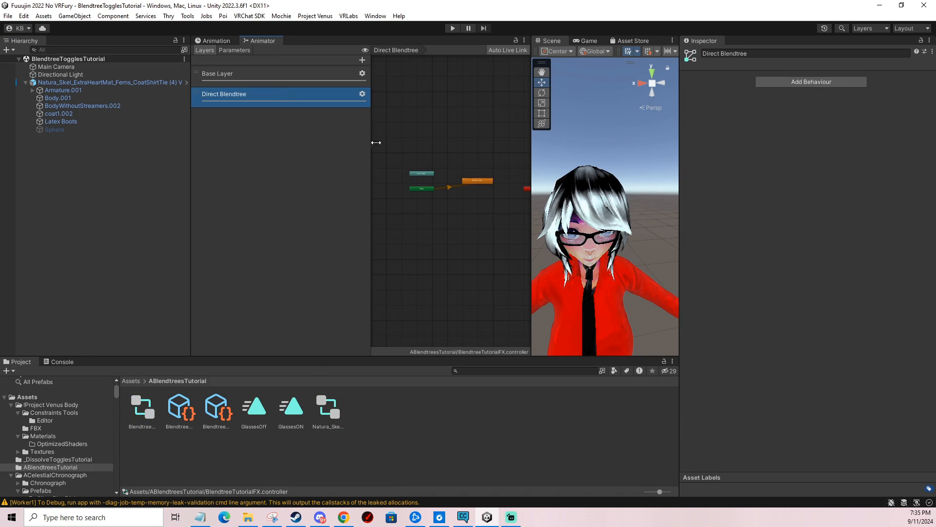
pyautogui.doubleClick(472, 180)
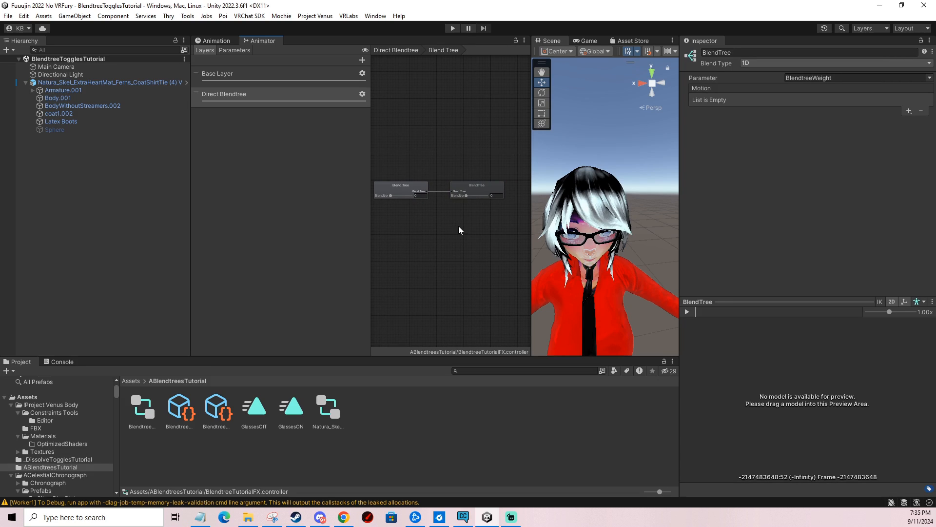
pyautogui.click(471, 194)
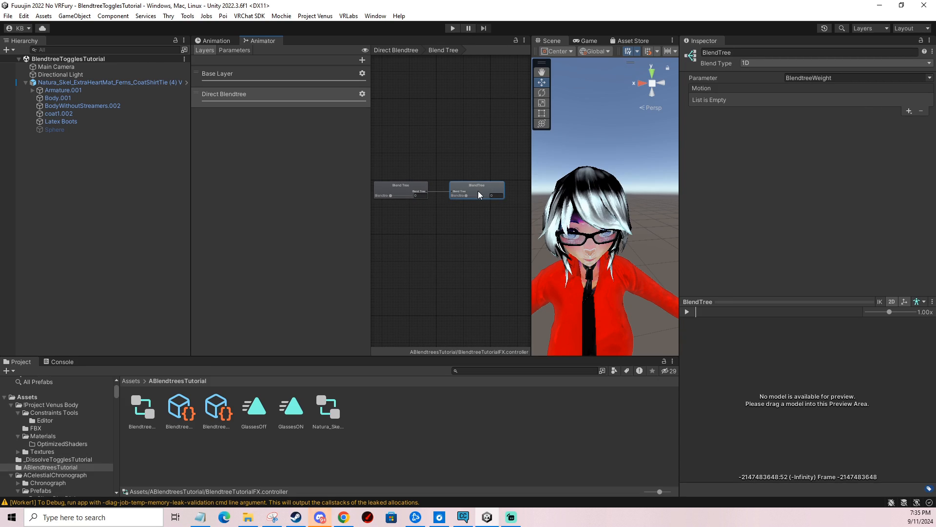
pyautogui.click(880, 78)
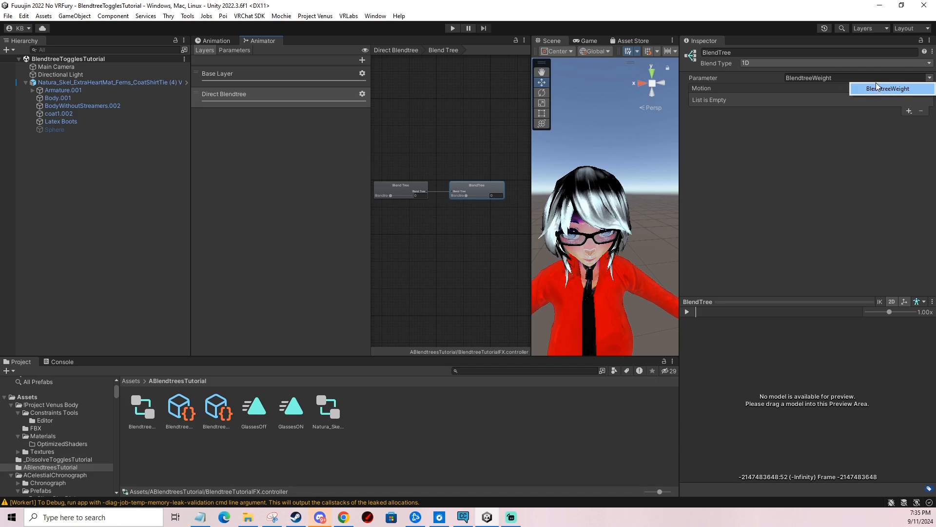
pyautogui.click(837, 137)
# Add a Float parameter named GlassesToggle to the BlendtreeTutorialFX controller
pyautogui.click(234, 50)
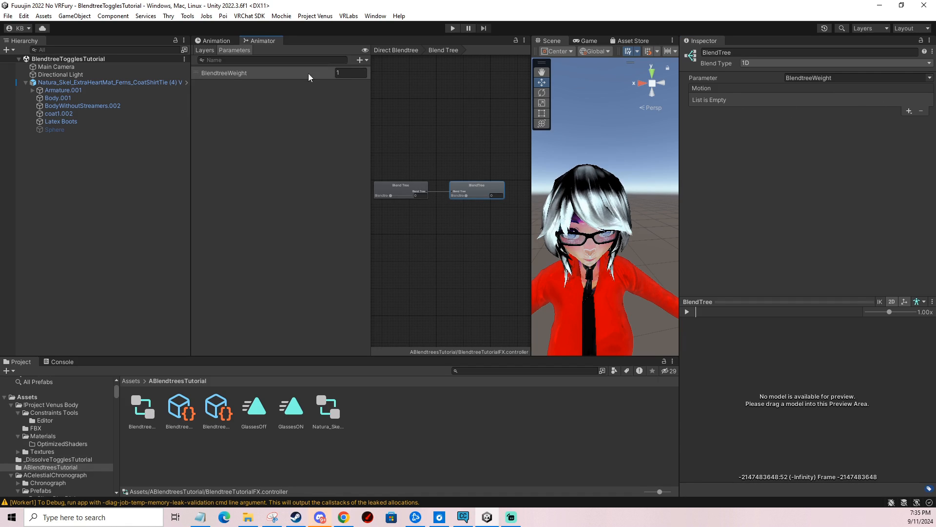
pyautogui.click(364, 61)
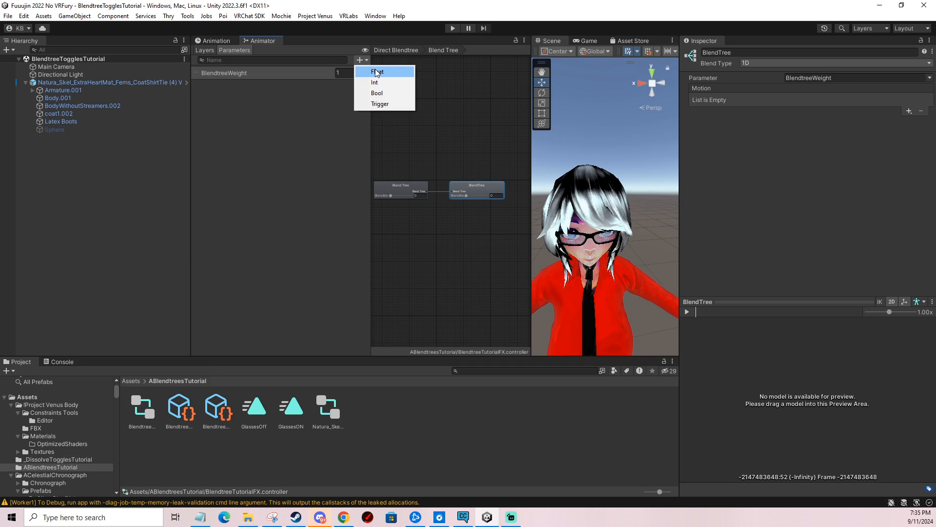
pyautogui.click(378, 71)
pyautogui.write('G')
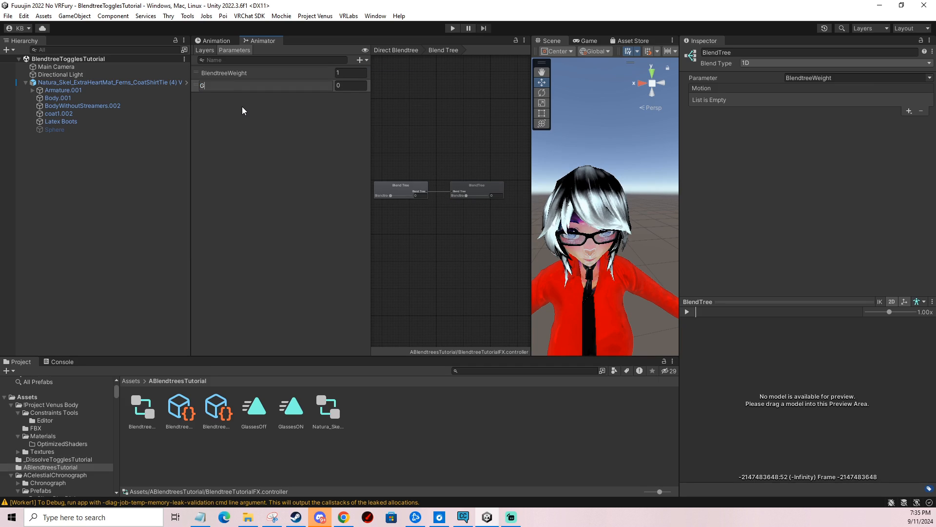
pyautogui.write('lassesToggl')
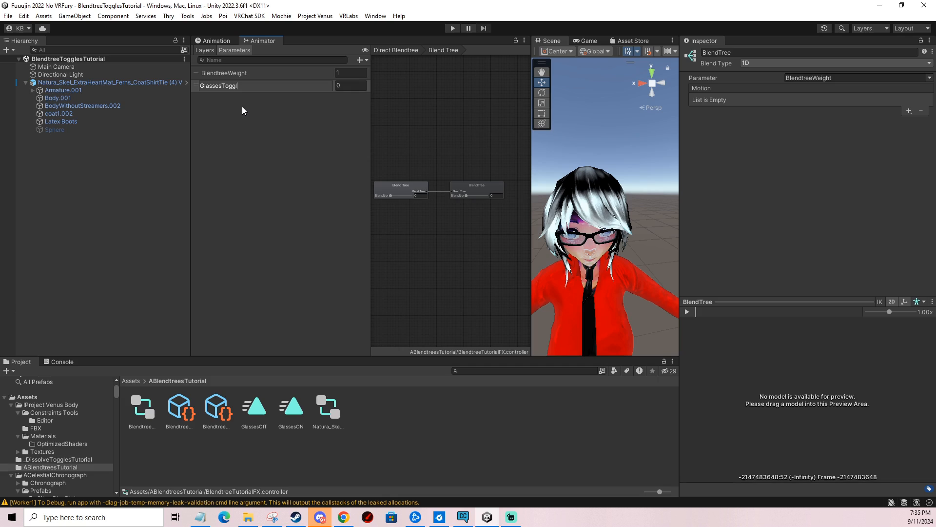
pyautogui.write('e')
pyautogui.press('Return')
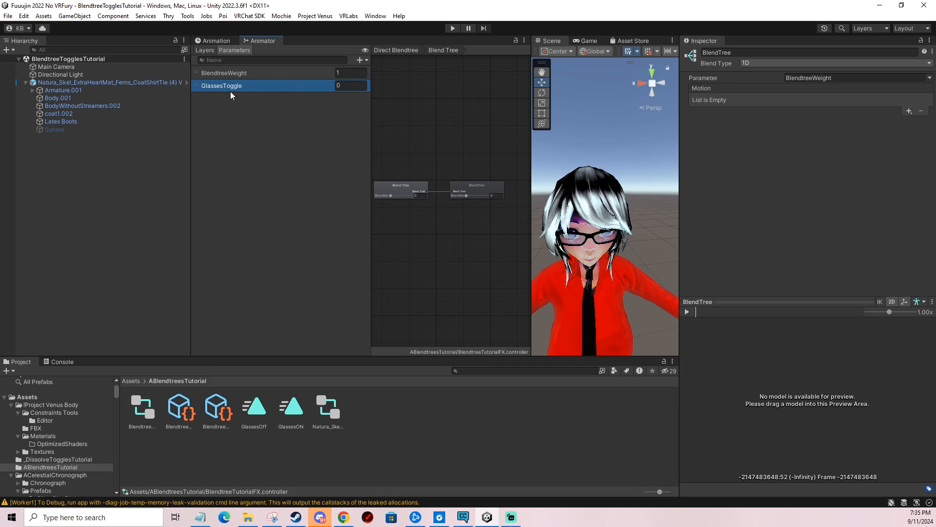
# Add a synced Bool parameter named GlassesToggle to the avatar's BlendtreeTutorialParameters expression parameters
pyautogui.click(96, 85)
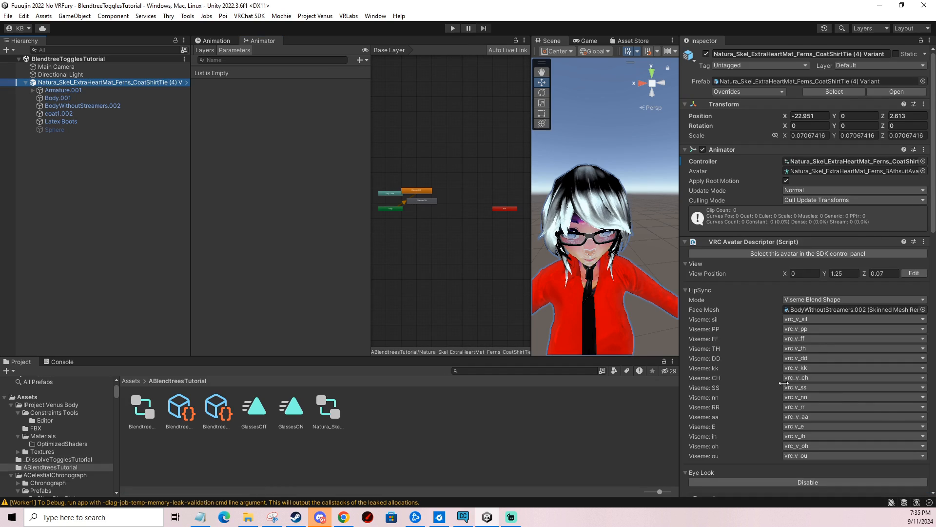
pyautogui.scroll(-10, 853, 401)
pyautogui.scroll(-10, 852, 401)
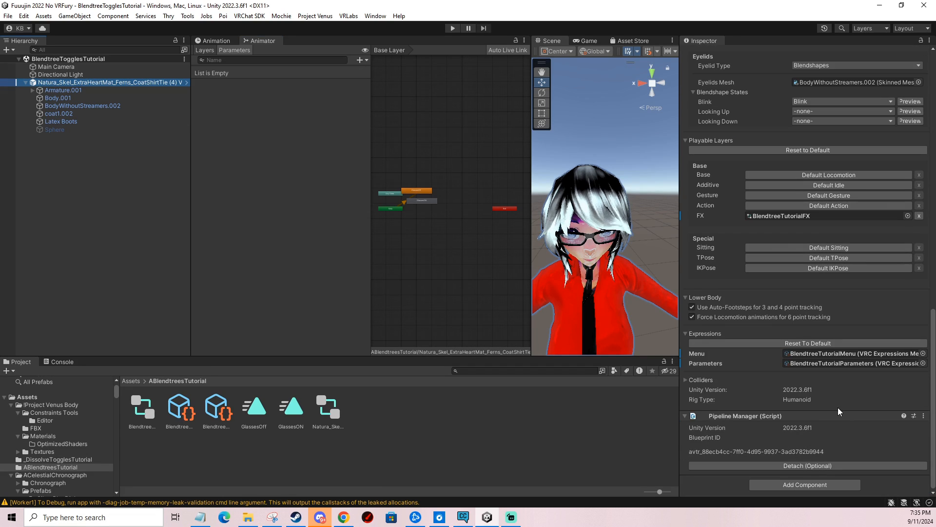
pyautogui.doubleClick(825, 362)
pyautogui.click(717, 87)
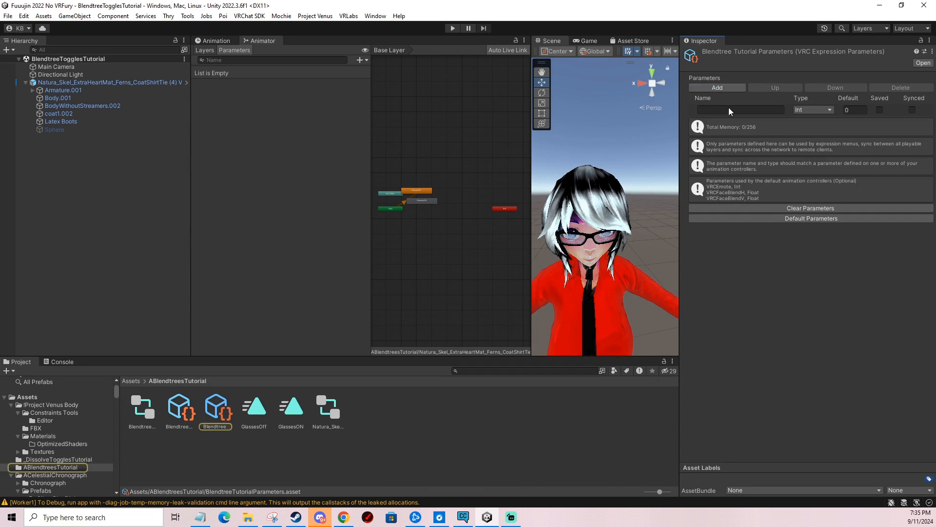
pyautogui.click(732, 110)
pyautogui.write('GlassesToggle')
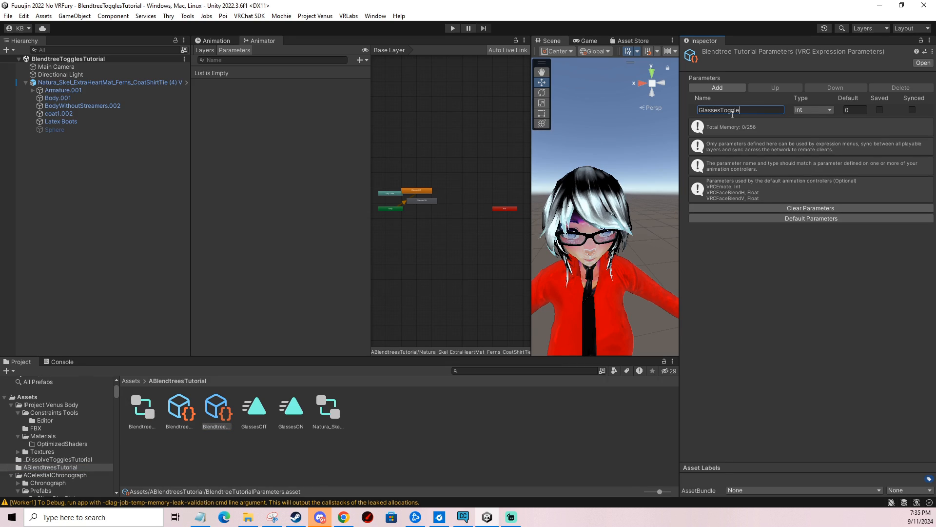
pyautogui.click(812, 110)
pyautogui.click(820, 143)
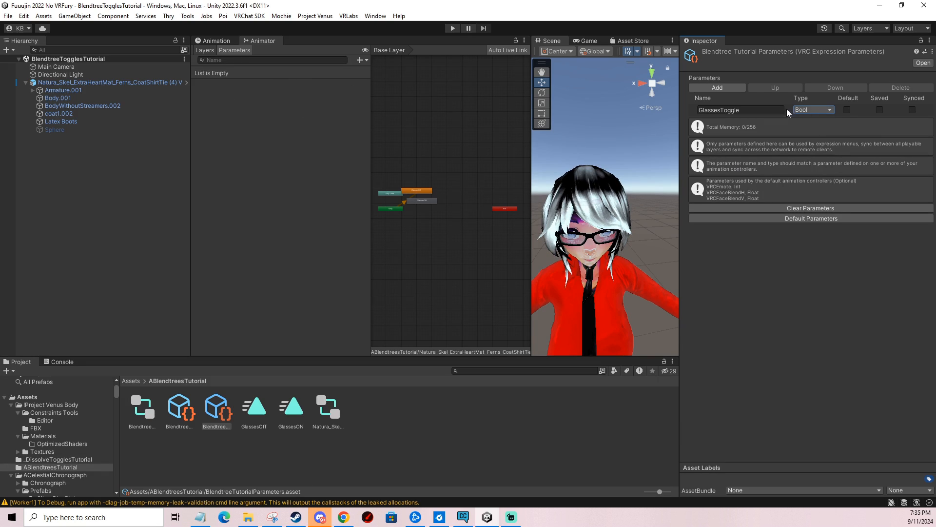
pyautogui.click(912, 110)
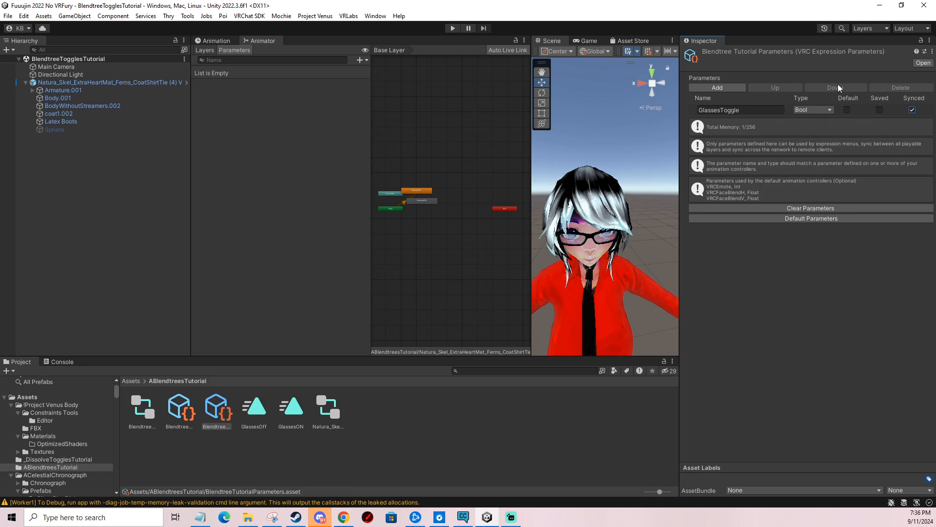
# Set the child BlendTree in BlendtreeTutorialFX's Direct Blendtree layer to use the GlassesToggle parameter
pyautogui.click(142, 409)
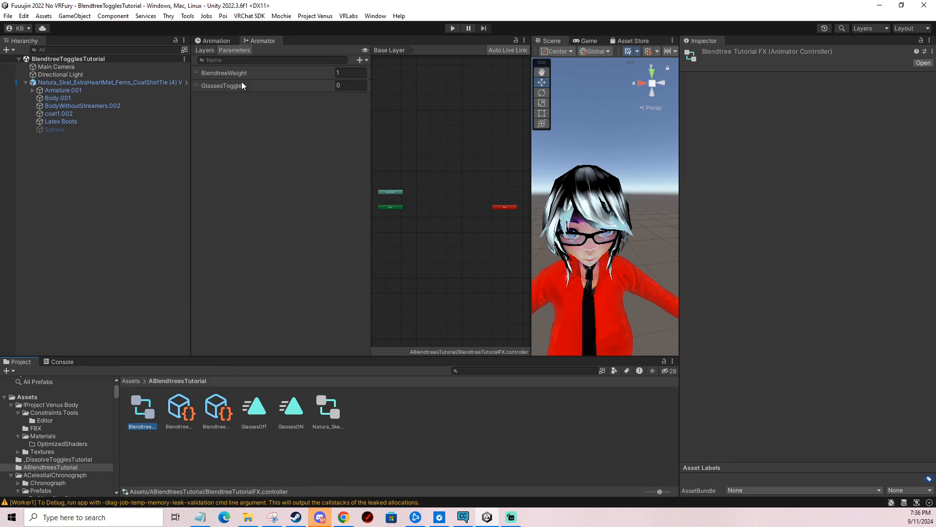
pyautogui.click(210, 50)
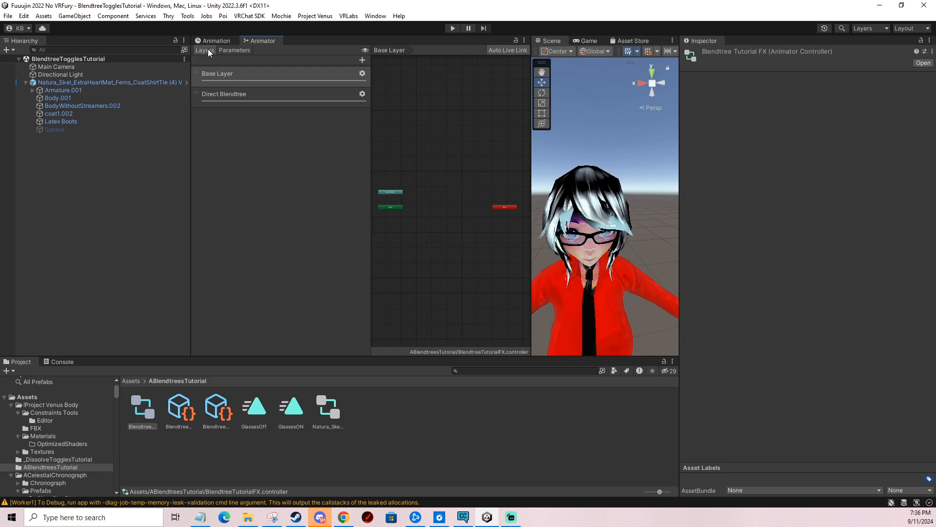
pyautogui.click(218, 93)
pyautogui.doubleClick(452, 197)
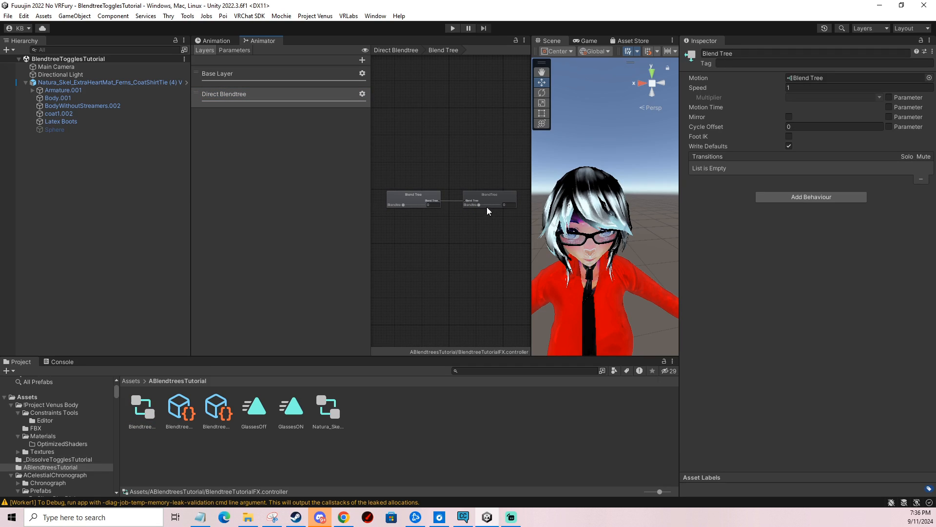
pyautogui.click(490, 197)
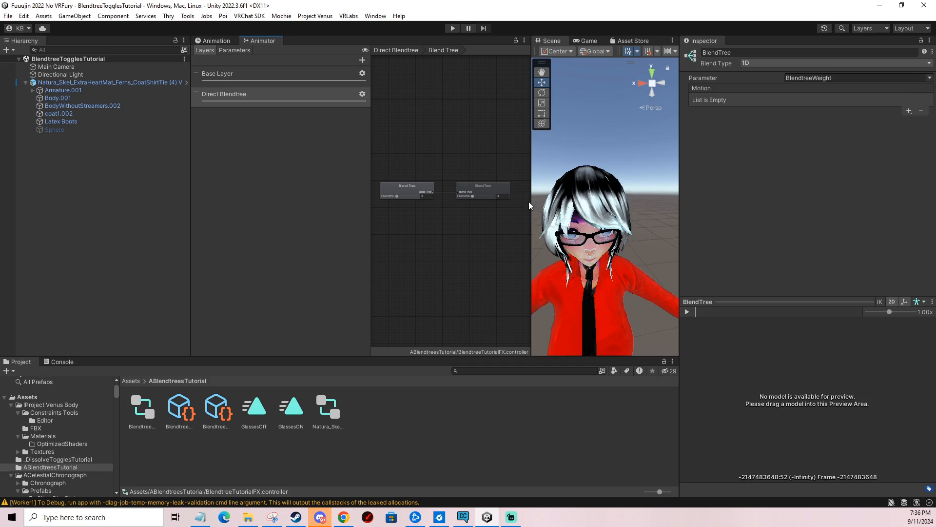
pyautogui.click(487, 196)
pyautogui.click(929, 78)
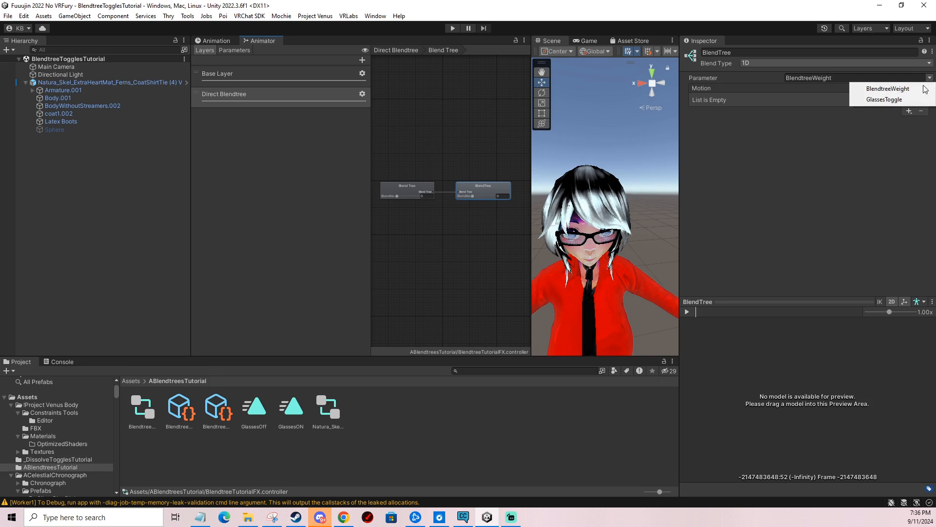
pyautogui.click(894, 98)
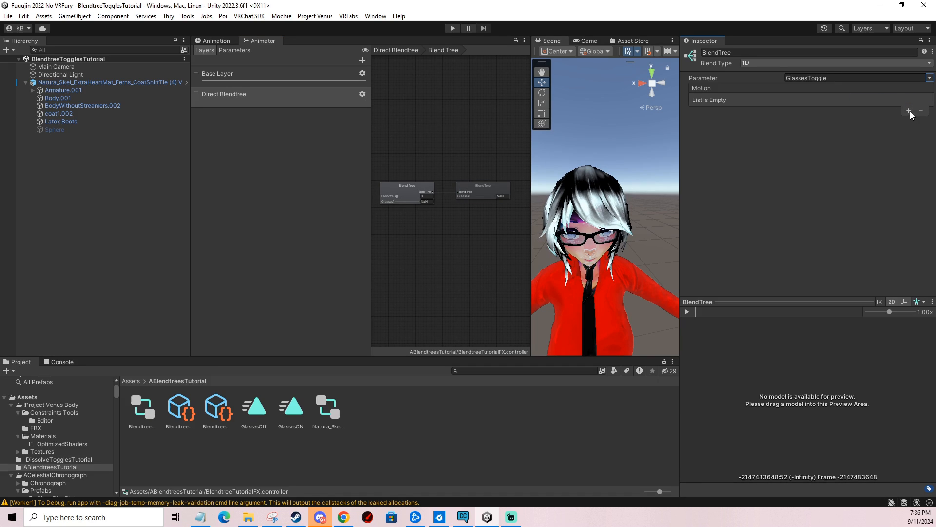
# Add two motion fields to the child BlendTree and assign GlassesOff to the first and GlassesON to the second
pyautogui.click(909, 110)
pyautogui.click(886, 121)
pyautogui.click(907, 113)
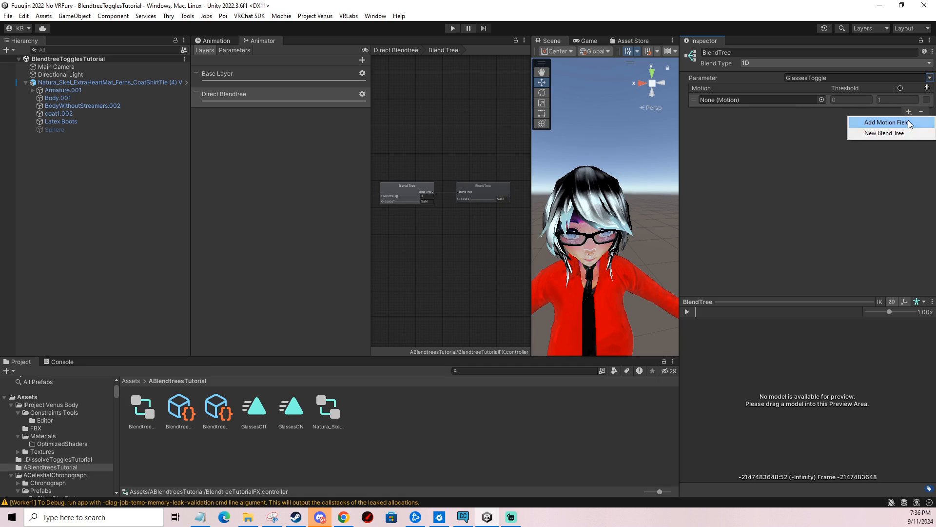
pyautogui.click(897, 125)
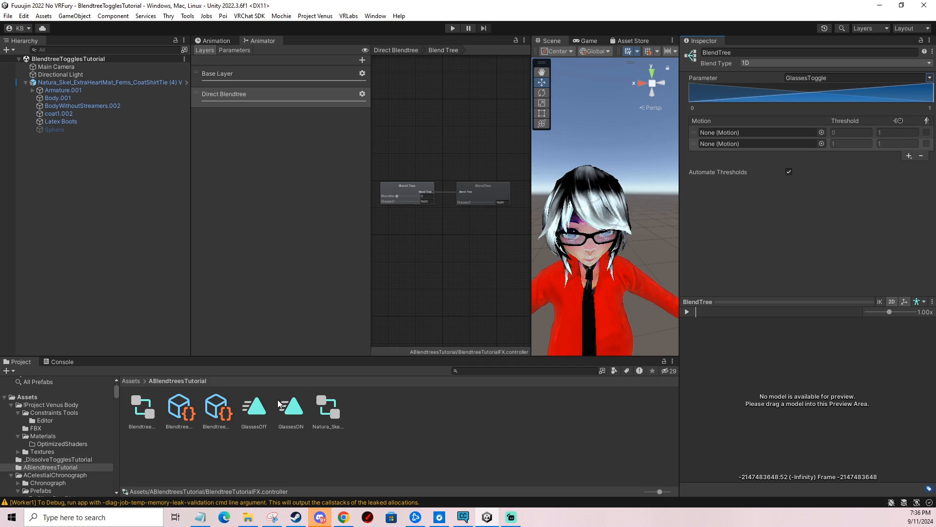
pyautogui.moveTo(254, 407); pyautogui.dragTo(721, 130)
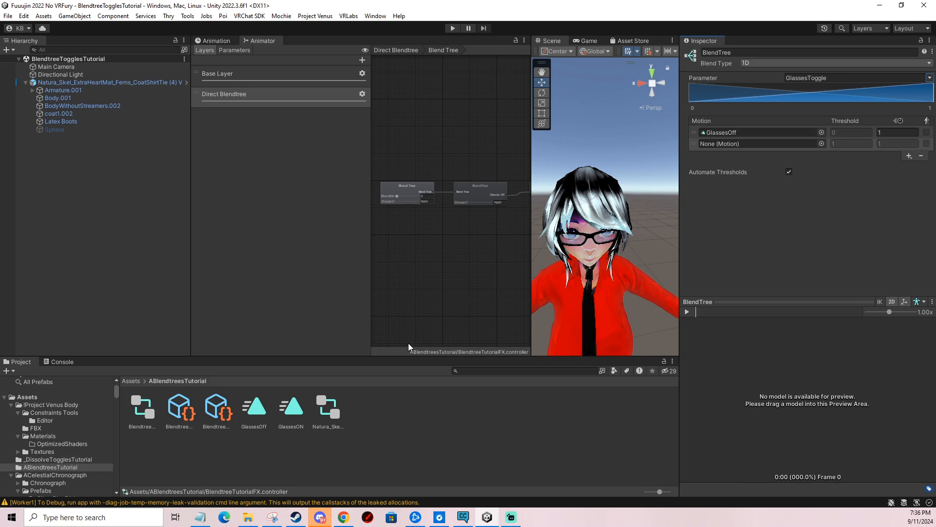
pyautogui.moveTo(291, 407); pyautogui.dragTo(749, 147)
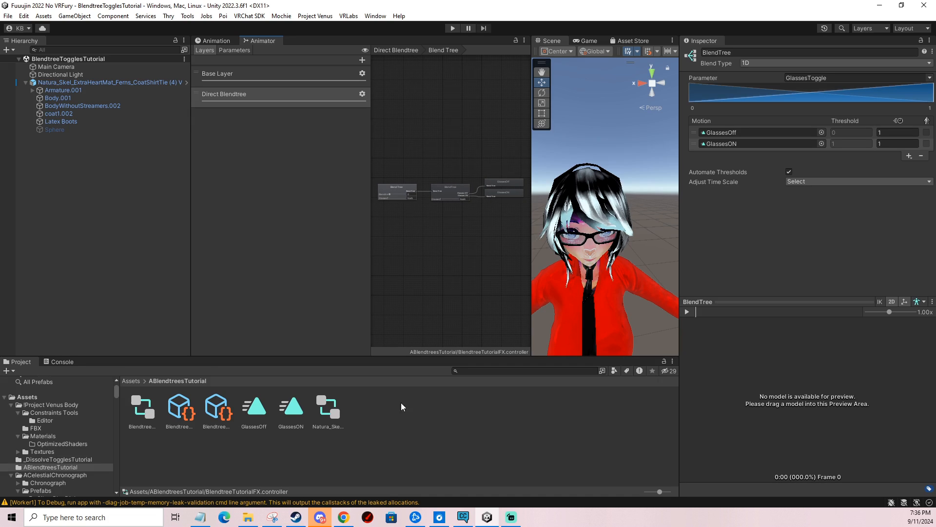
# Add the Gesture Manager Emulator to the scene
pyautogui.click(328, 412)
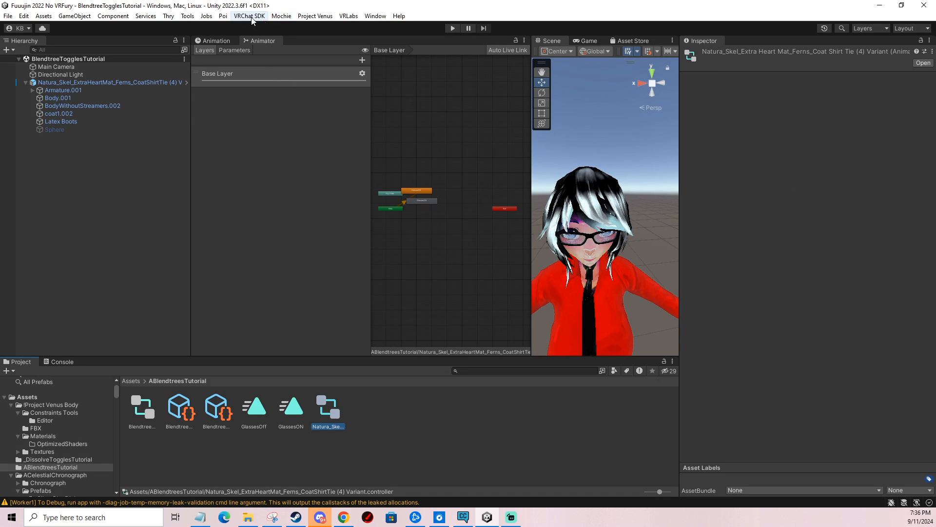
pyautogui.click(188, 17)
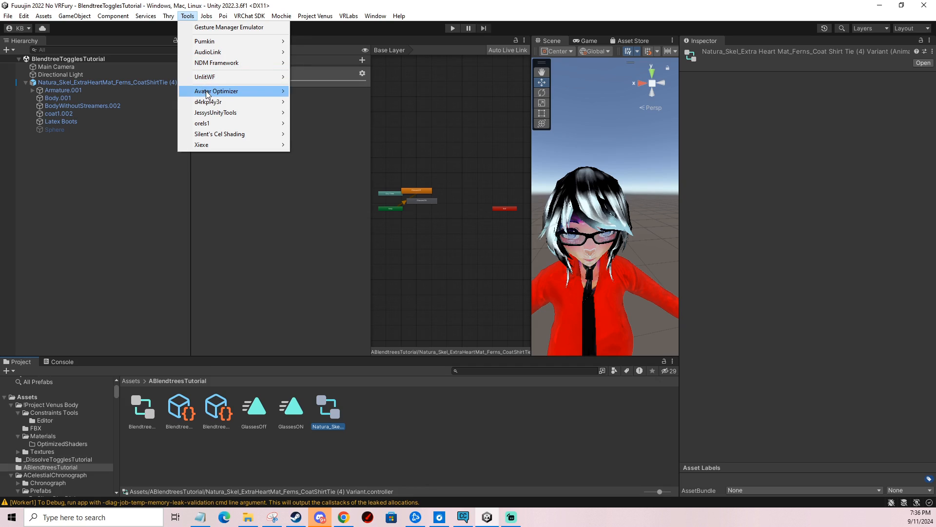
pyautogui.click(229, 27)
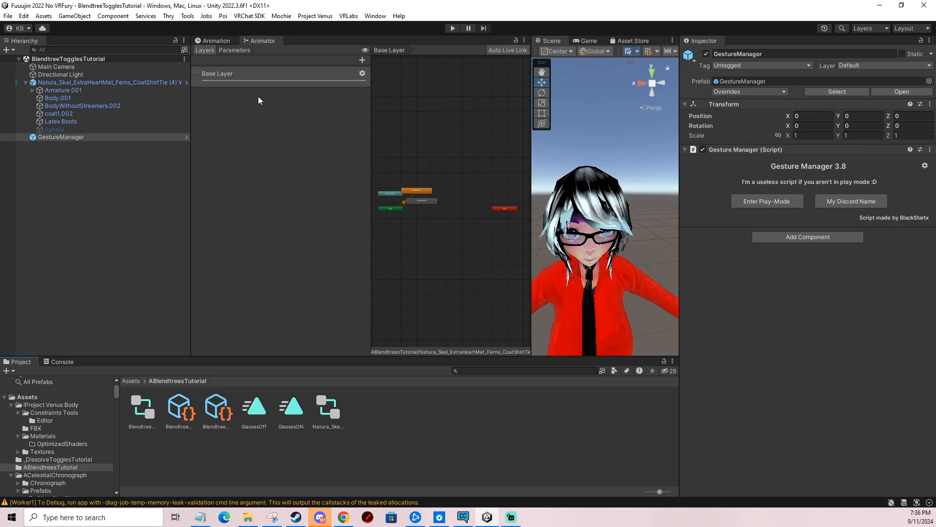
# Review the blend tree in BlendtreeTutorialFX's Direct Blendtree layer, the Base Layer of the avatar variant's controller, and the avatar in the scene
pyautogui.click(142, 412)
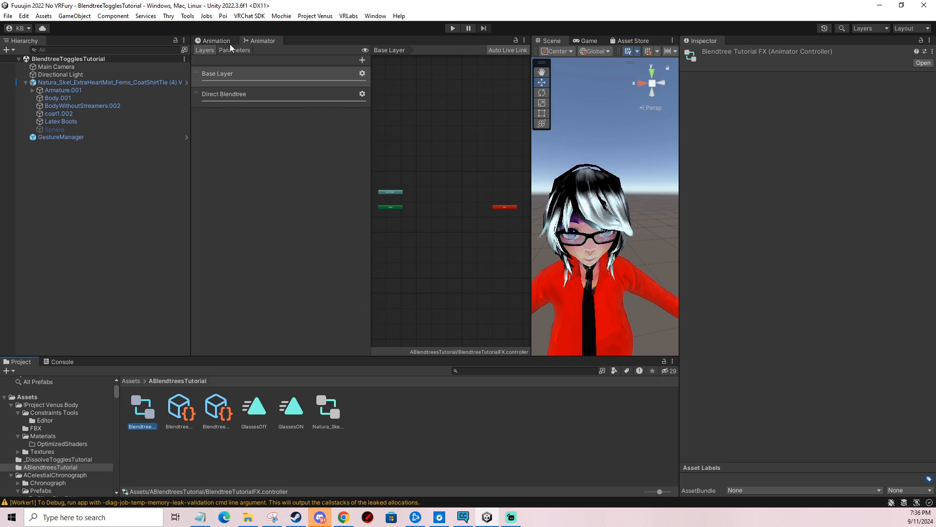
pyautogui.click(253, 94)
pyautogui.doubleClick(454, 199)
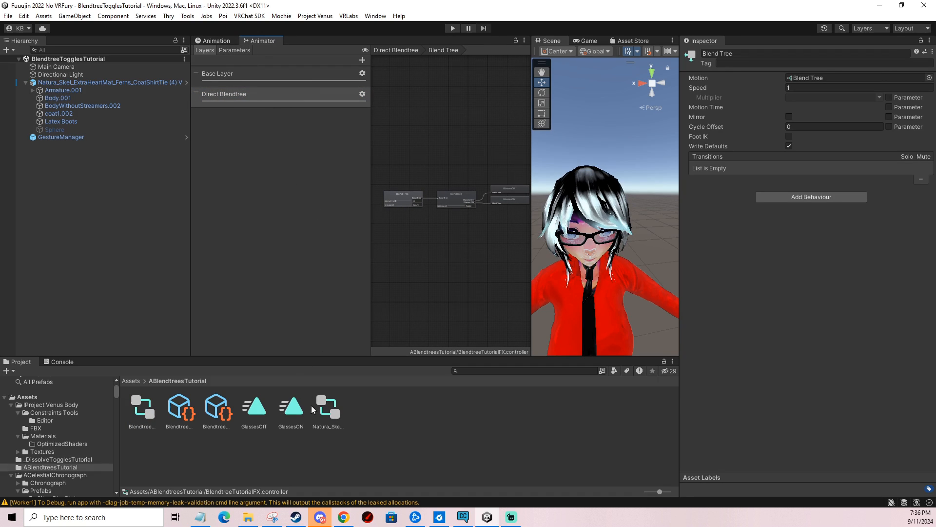
pyautogui.click(333, 411)
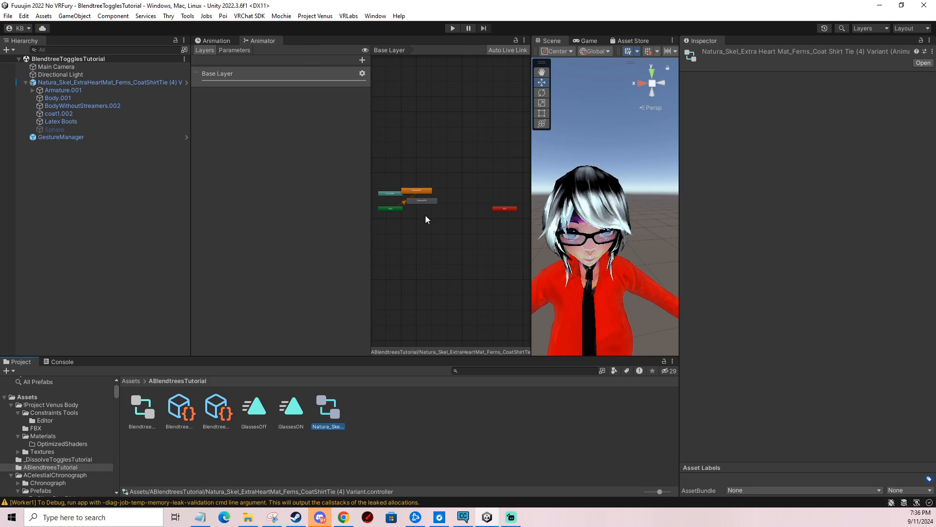
pyautogui.click(430, 153)
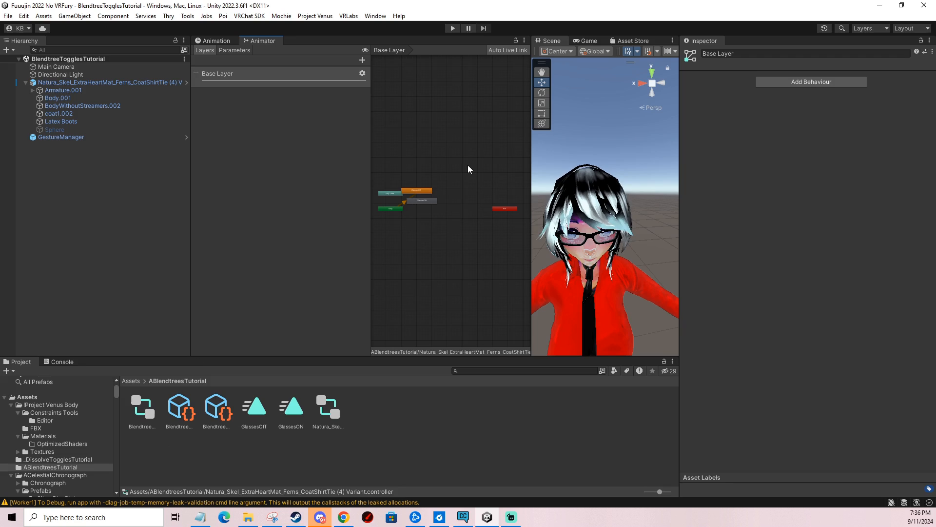
pyautogui.moveTo(463, 155); pyautogui.dragTo(462, 155, button='middle')
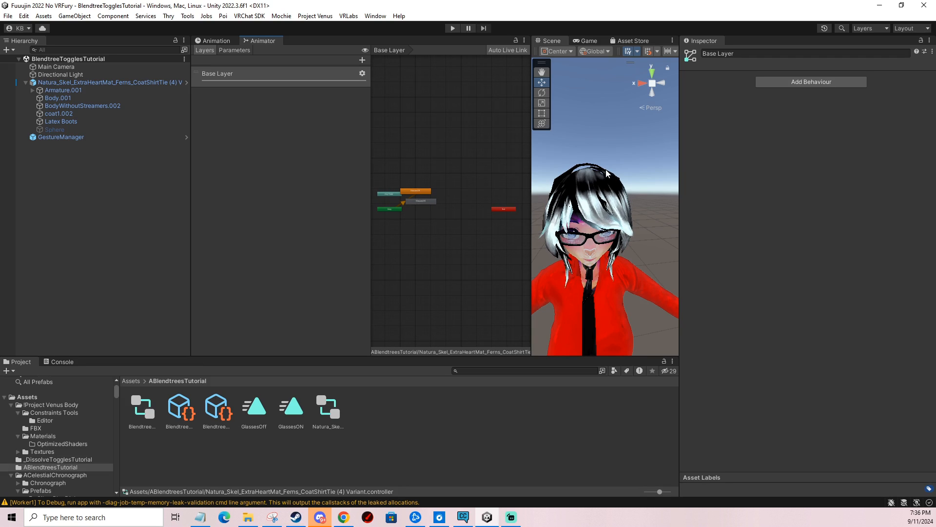
pyautogui.moveTo(593, 191); pyautogui.dragTo(612, 153, button='middle')
pyautogui.scroll(-4, 613, 166)
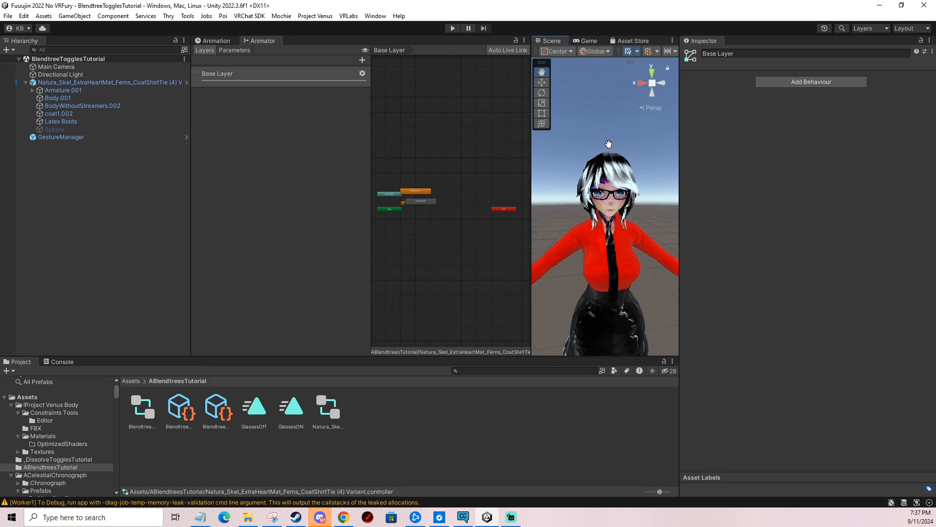
# Try to test the avatar in play mode with the scene view shown
pyautogui.click(453, 28)
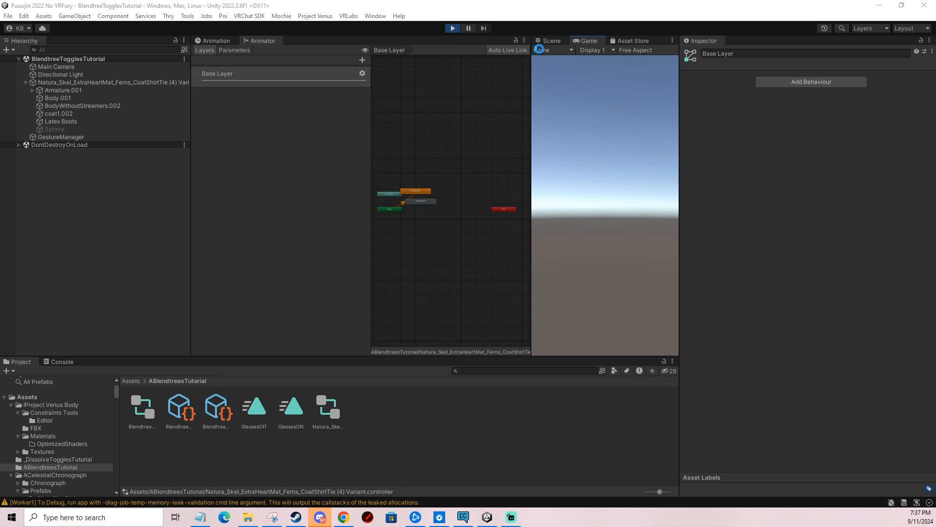
pyautogui.click(555, 42)
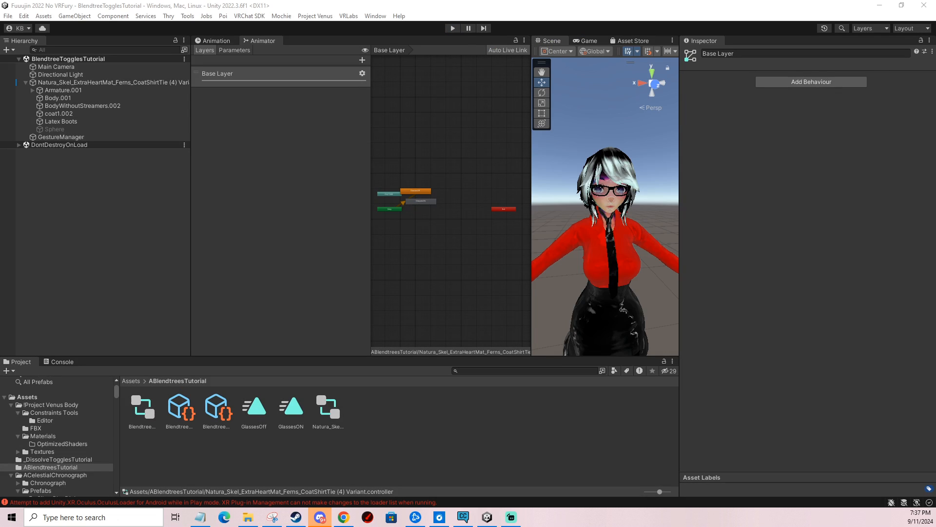
# Open the expressions menu asset assigned in the avatar's VRC Avatar Descriptor
pyautogui.click(80, 83)
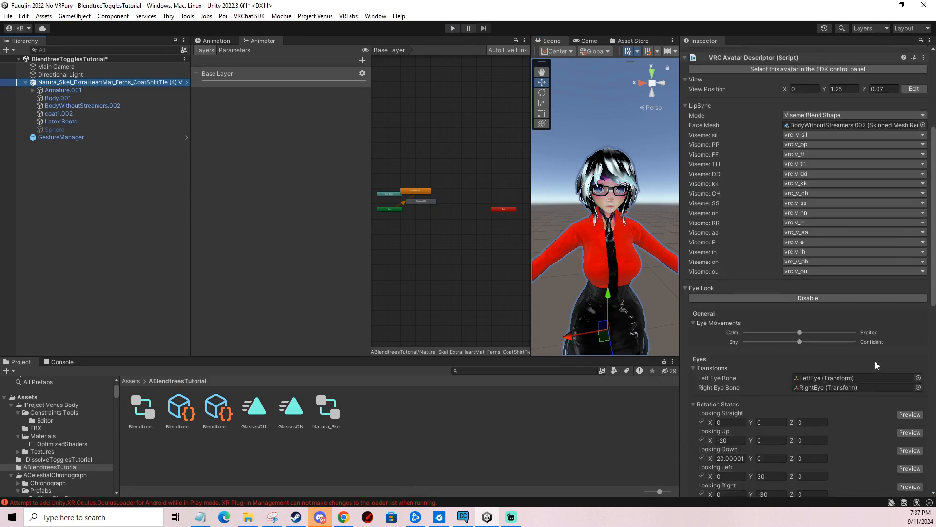
pyautogui.scroll(-5, 868, 361)
pyautogui.scroll(-4, 857, 359)
pyautogui.doubleClick(800, 411)
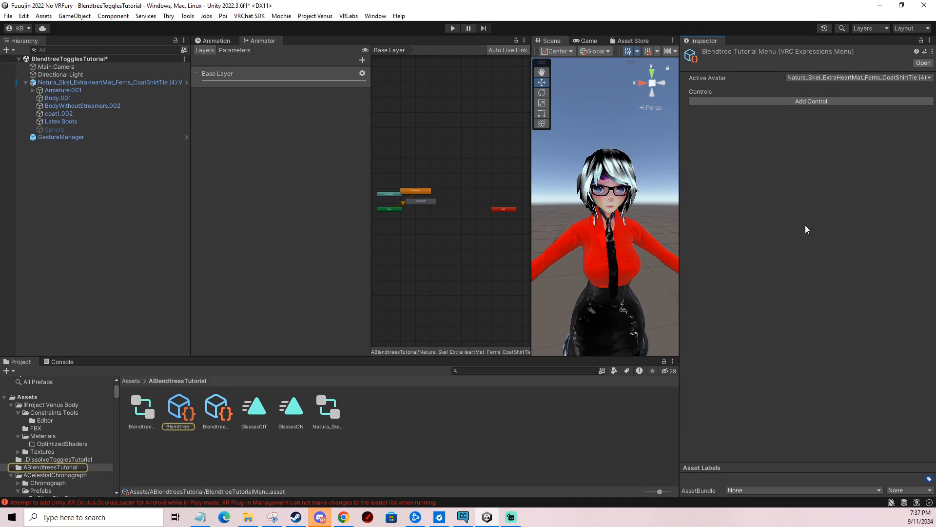
# Add a Toggle control named Glasses Toggle to the expressions menu and assign it the GlassesToggle parameter
pyautogui.click(790, 100)
pyautogui.click(810, 143)
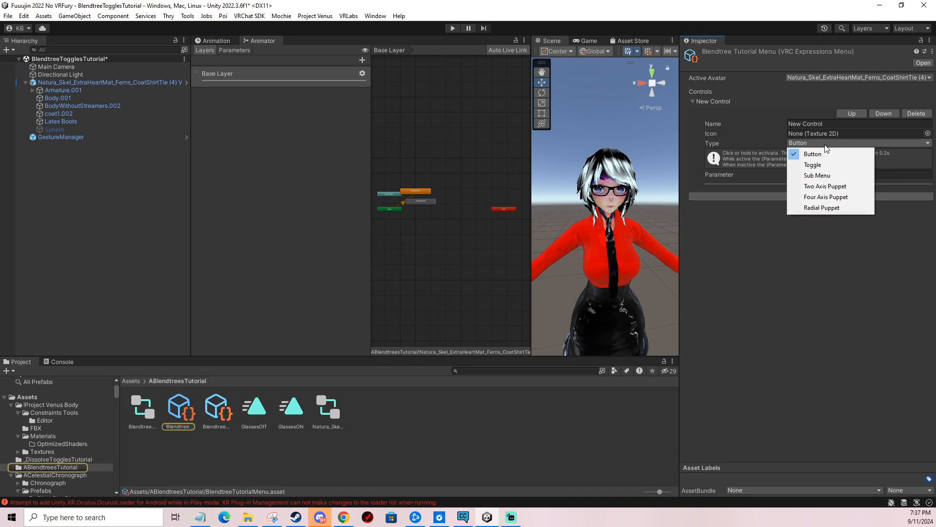
pyautogui.click(812, 164)
pyautogui.click(808, 173)
pyautogui.click(844, 196)
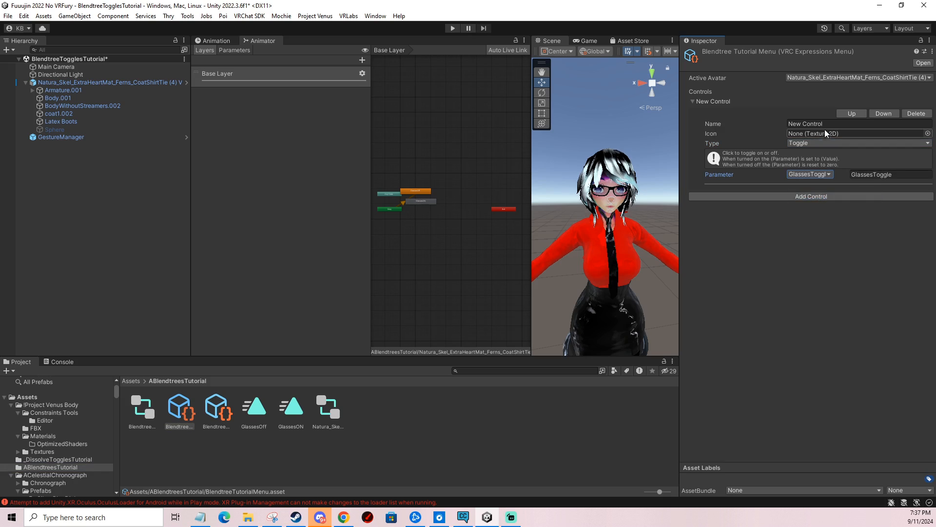
pyautogui.click(825, 125)
pyautogui.write('Glasses')
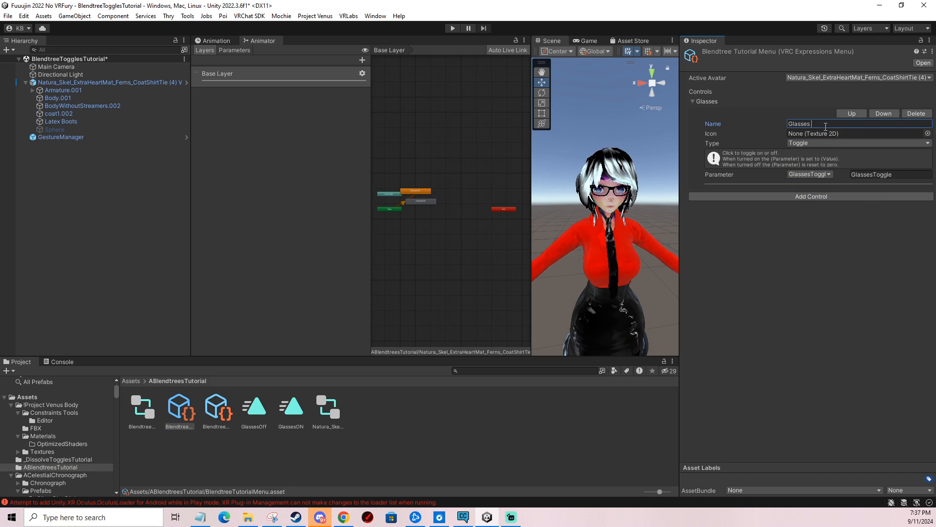
pyautogui.write(' Toggle')
pyautogui.click(578, 101)
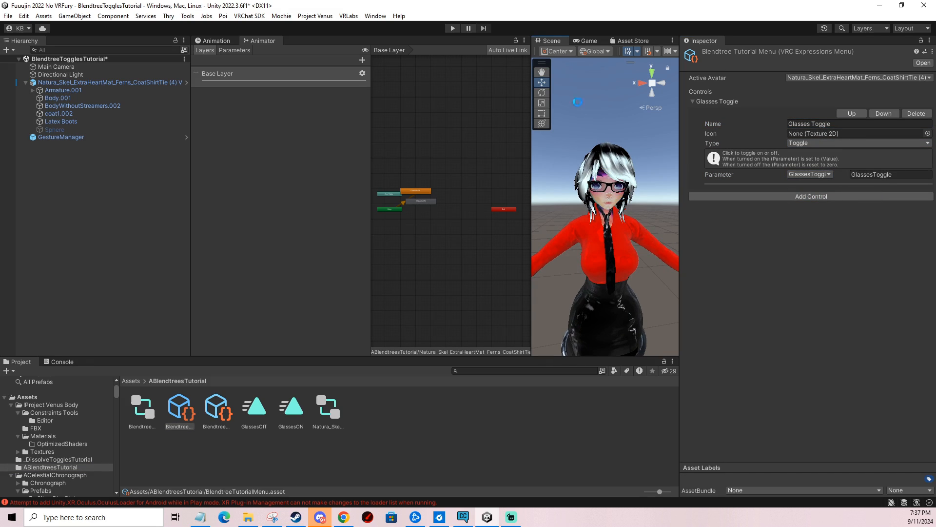
# Enter play mode, show the scene view and select the GestureManager object
pyautogui.click(453, 28)
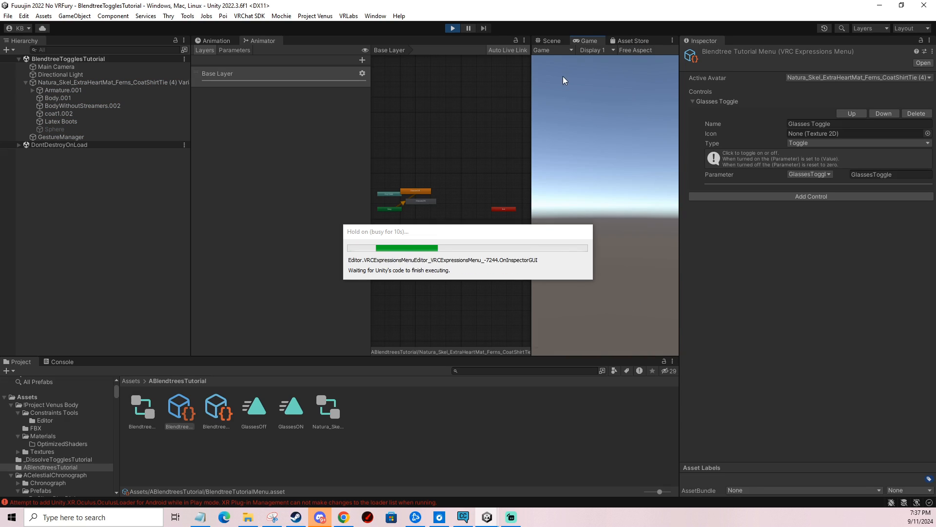
pyautogui.click(556, 42)
pyautogui.click(77, 138)
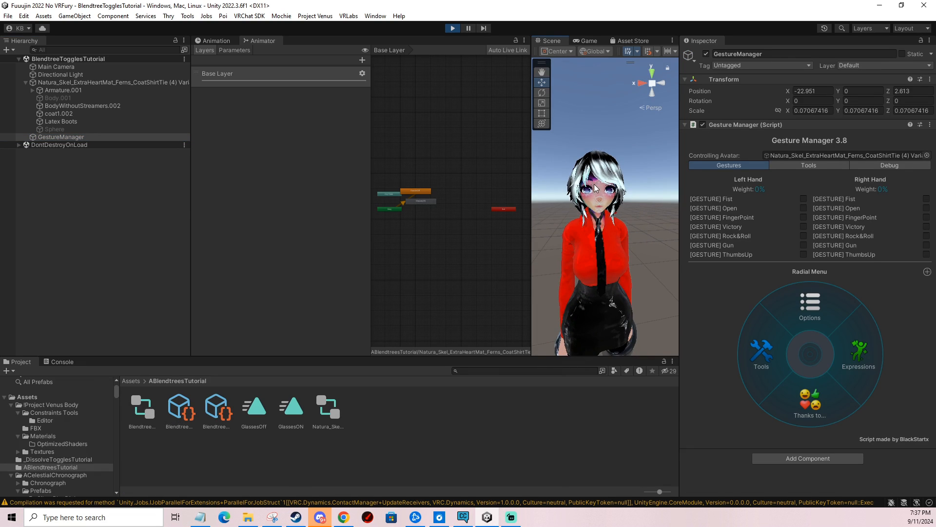
# Test Glasses Toggle repeatedly in the Gesture Manager's Expressions radial menu, then exit play mode
pyautogui.click(866, 353)
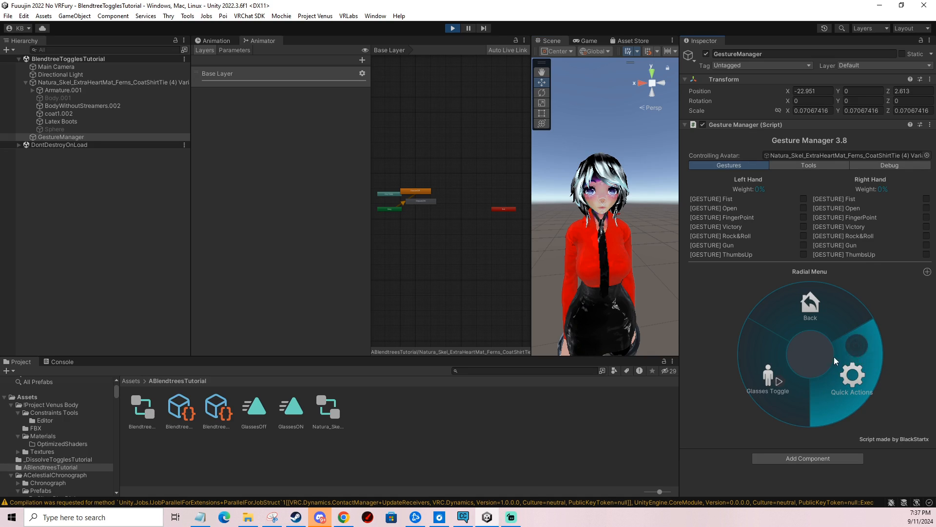
pyautogui.click(782, 389)
pyautogui.click(778, 383)
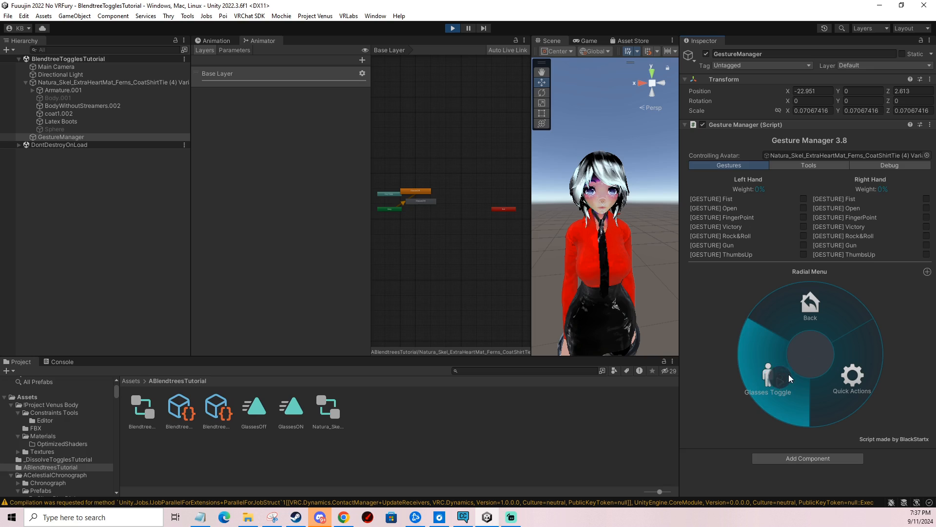
pyautogui.click(770, 375)
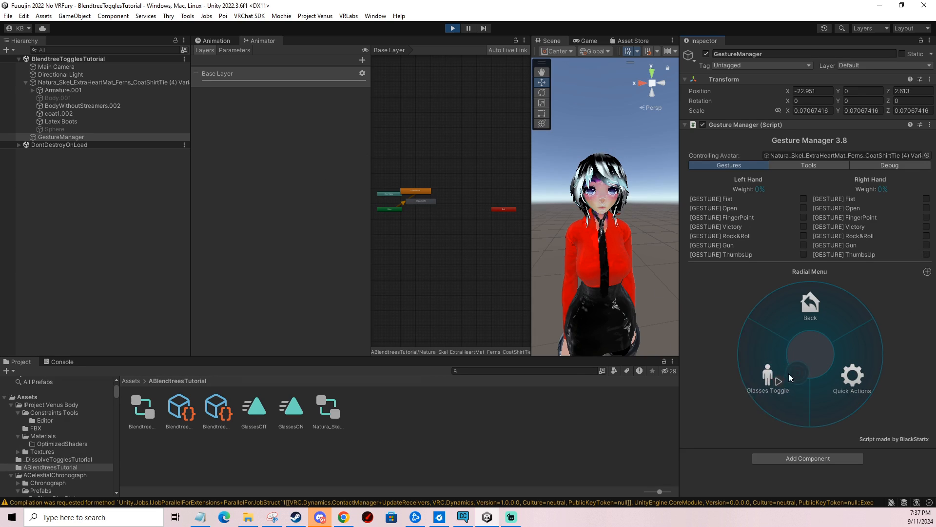
pyautogui.click(814, 320)
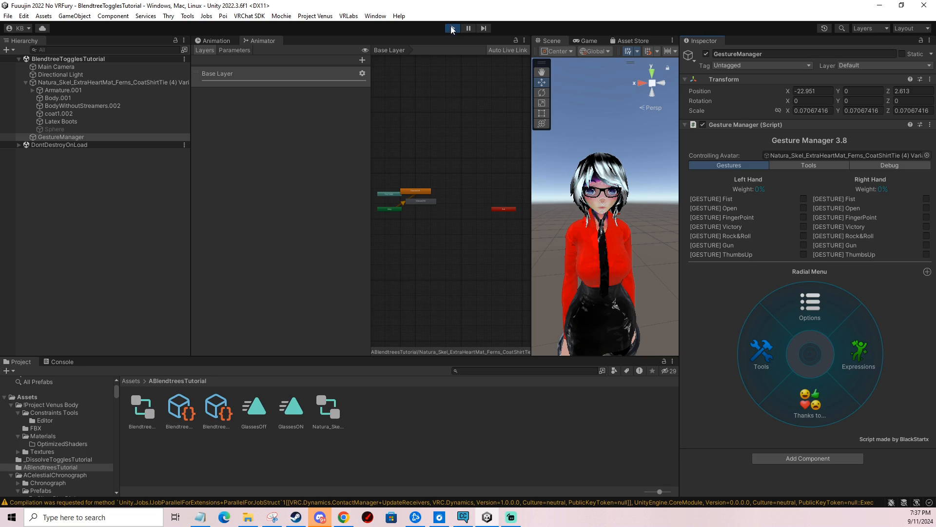
pyautogui.hotkey('ctrl', 'p')
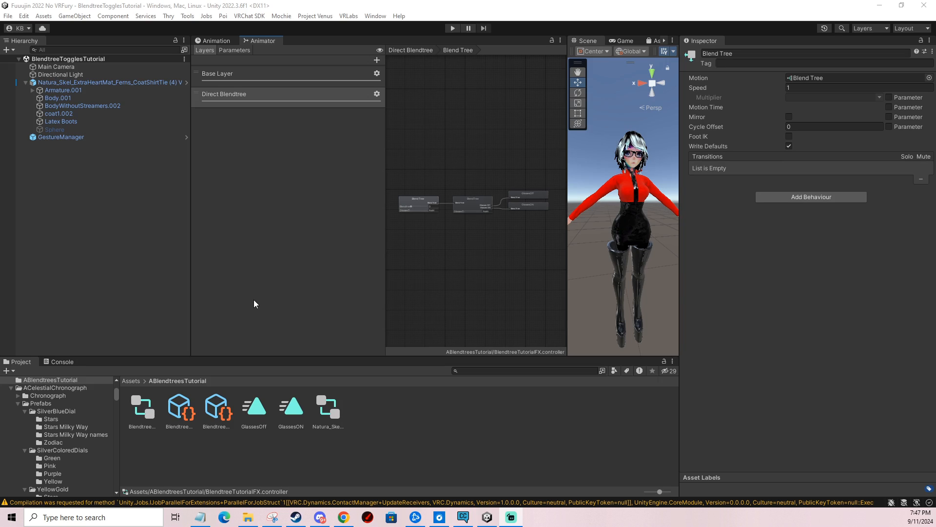
# Add two Bool parameters named Condition1 and ShoesToggle to the avatar's BlendtreeTutorialParameters asset
pyautogui.click(97, 82)
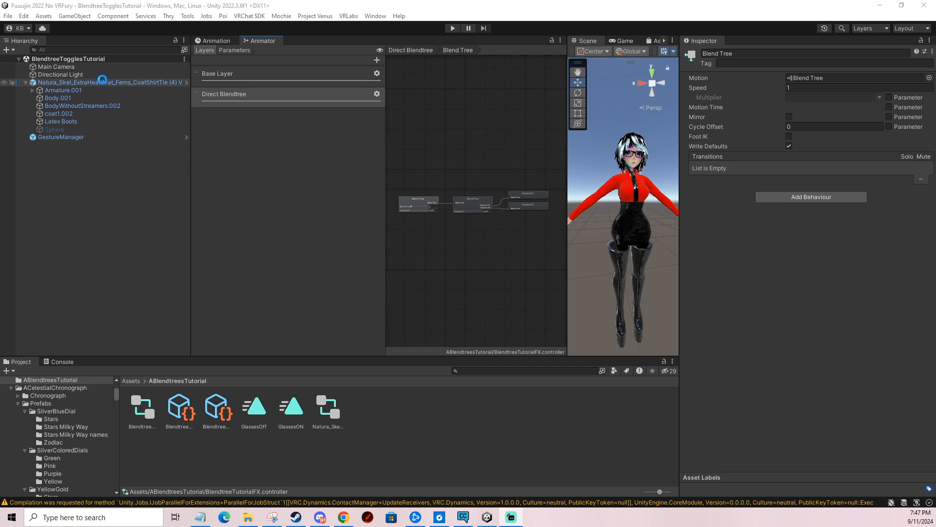
pyautogui.scroll(-15, 900, 308)
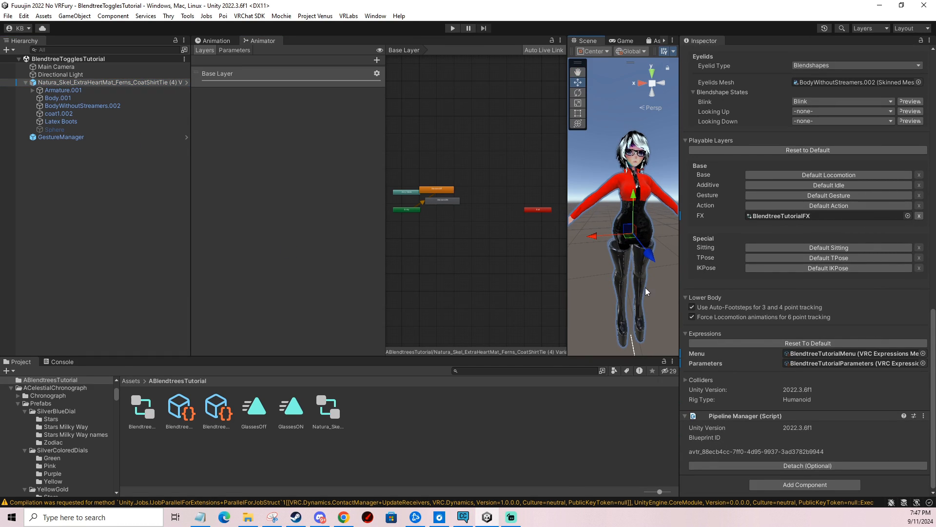
pyautogui.doubleClick(836, 363)
pyautogui.click(726, 87)
pyautogui.click(725, 88)
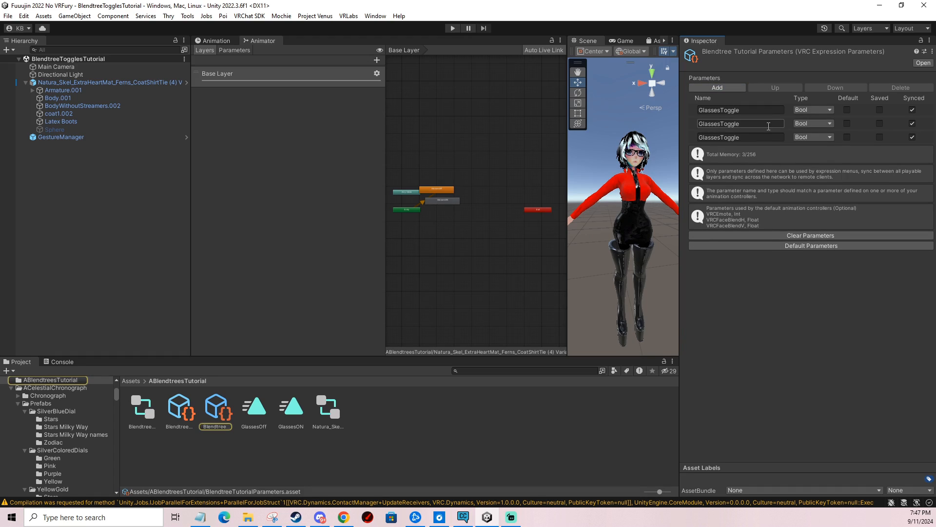
pyautogui.write('Condition1')
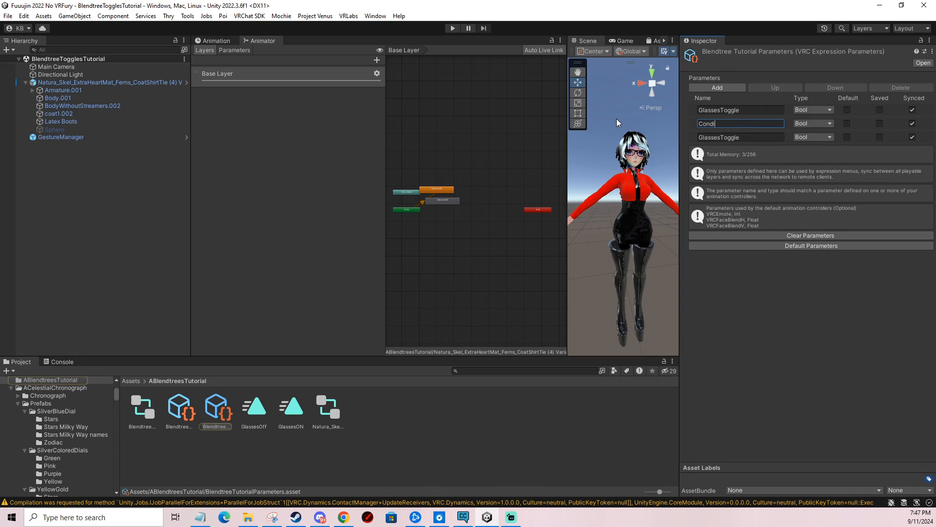
pyautogui.click(773, 138)
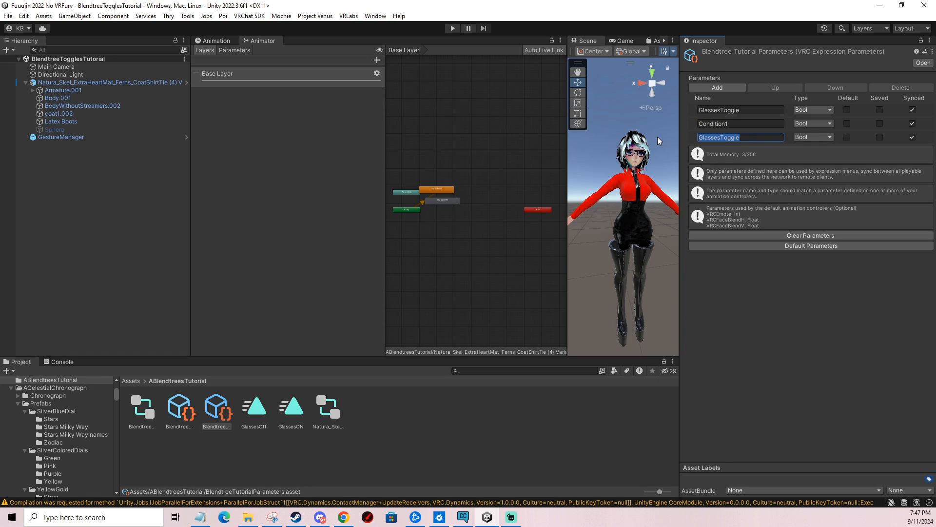
pyautogui.write('ShoesToggle')
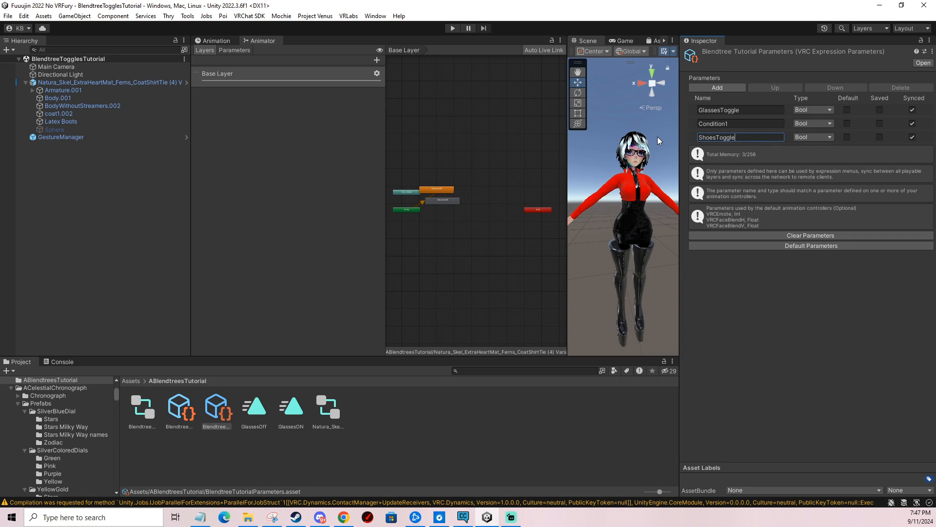
# Add a float parameter named Condition1 to the BlendtreeTutorialFX controller
pyautogui.moveTo(656, 183); pyautogui.dragTo(627, 195, button='middle')
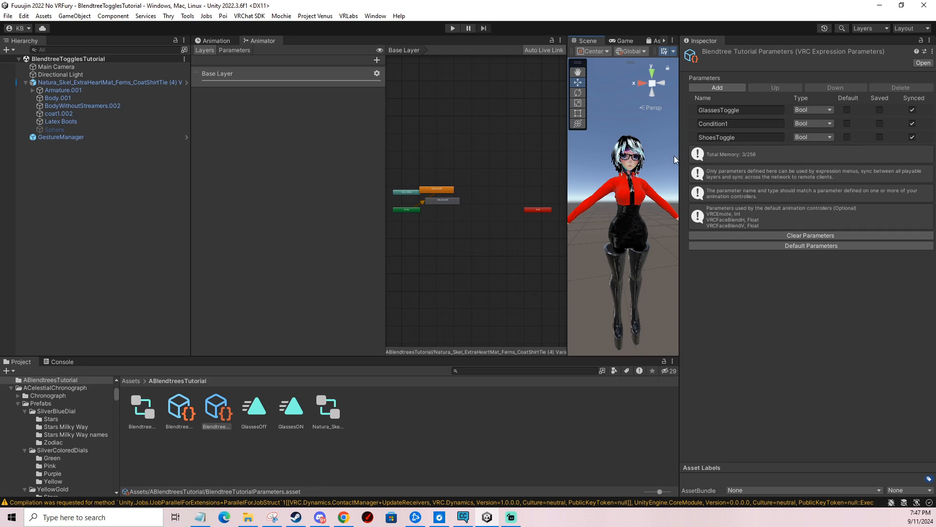
pyautogui.click(756, 123)
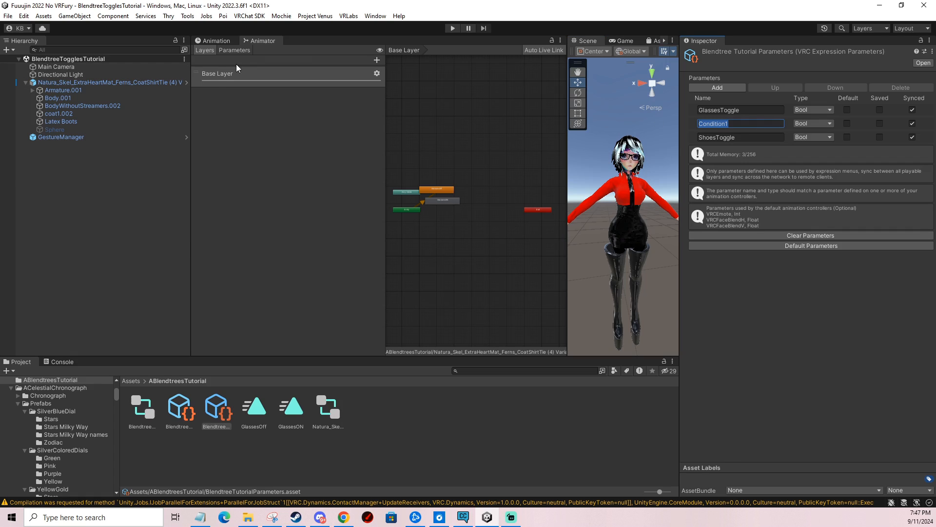
pyautogui.click(330, 406)
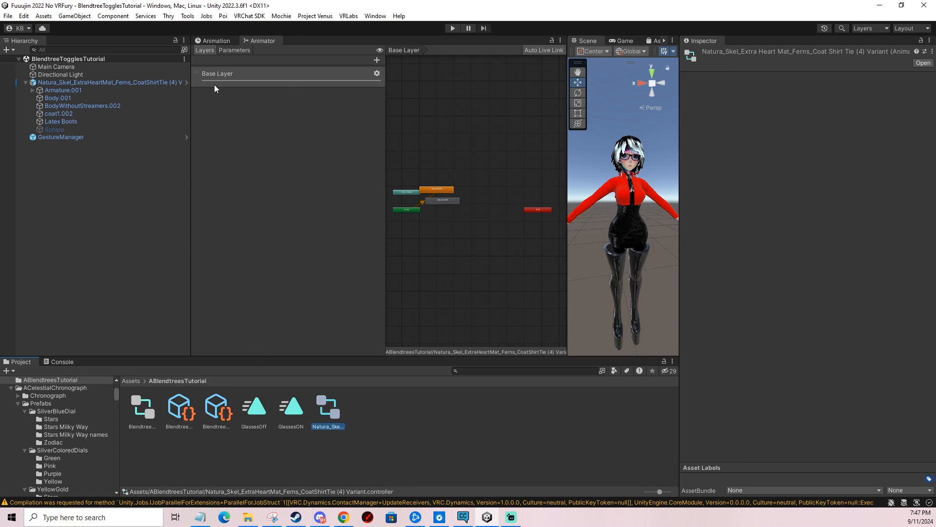
pyautogui.click(141, 409)
pyautogui.click(234, 50)
pyautogui.click(377, 60)
pyautogui.click(392, 72)
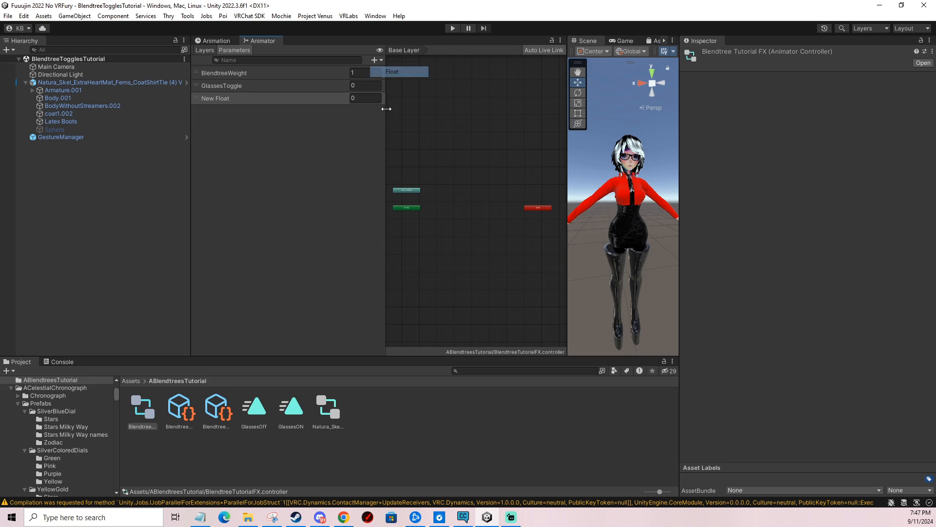
pyautogui.write('Condition1')
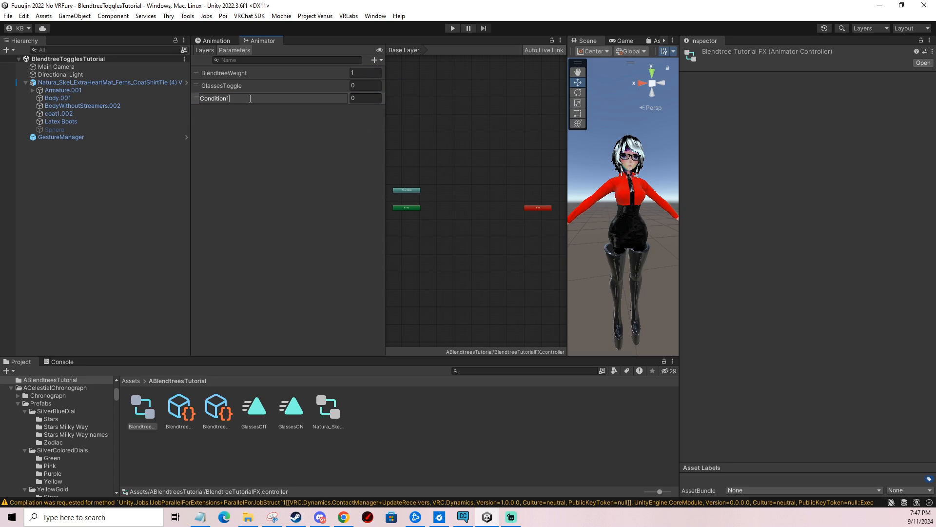
pyautogui.press('Return')
# Add a float parameter named ShoesToggle to BlendtreeTutorialFX and compare with the BlendtreeTutorialParameters list
pyautogui.click(376, 59)
pyautogui.click(390, 71)
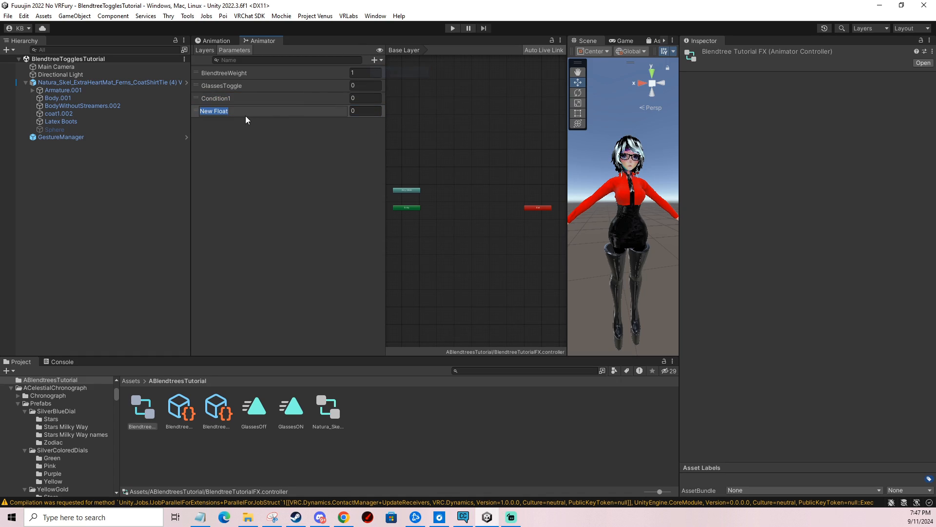
pyautogui.write('ShoesToggle')
pyautogui.press('Return')
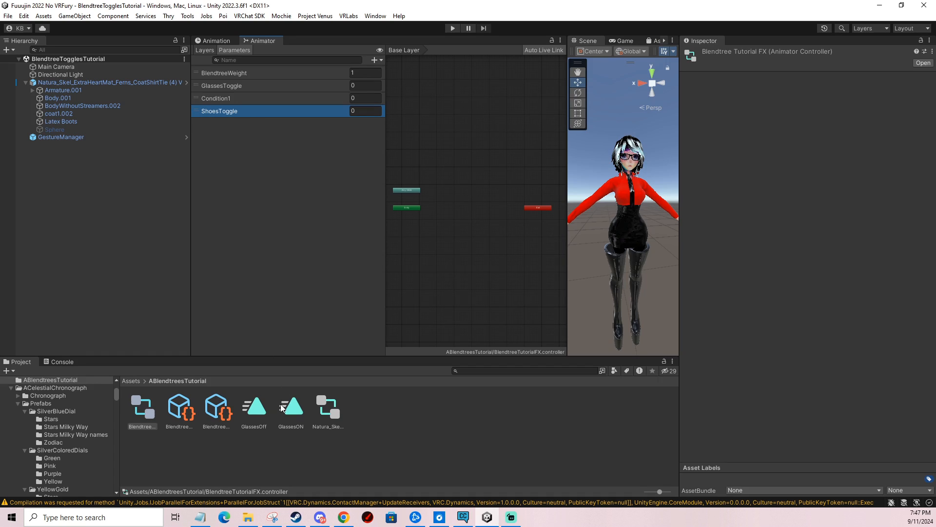
pyautogui.click(217, 409)
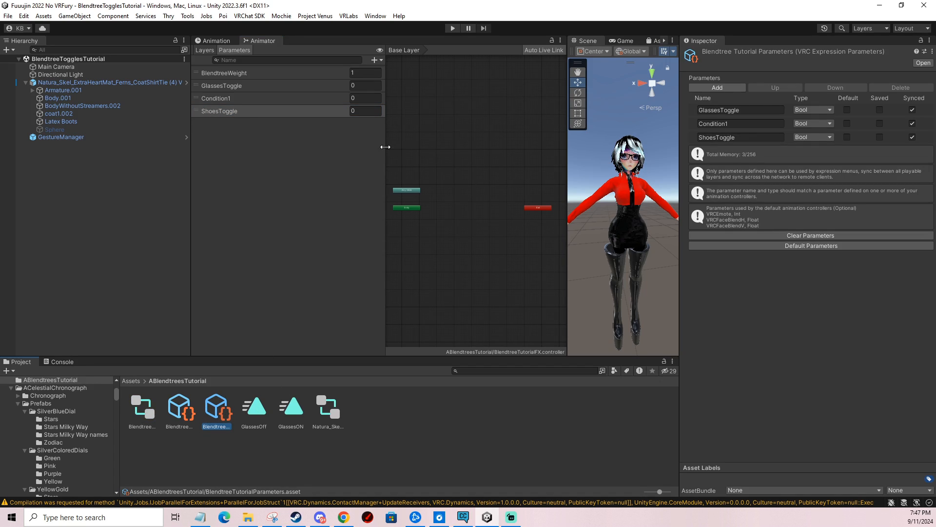
# Create a new animation clip named ShoesOff for the avatar
pyautogui.click(224, 43)
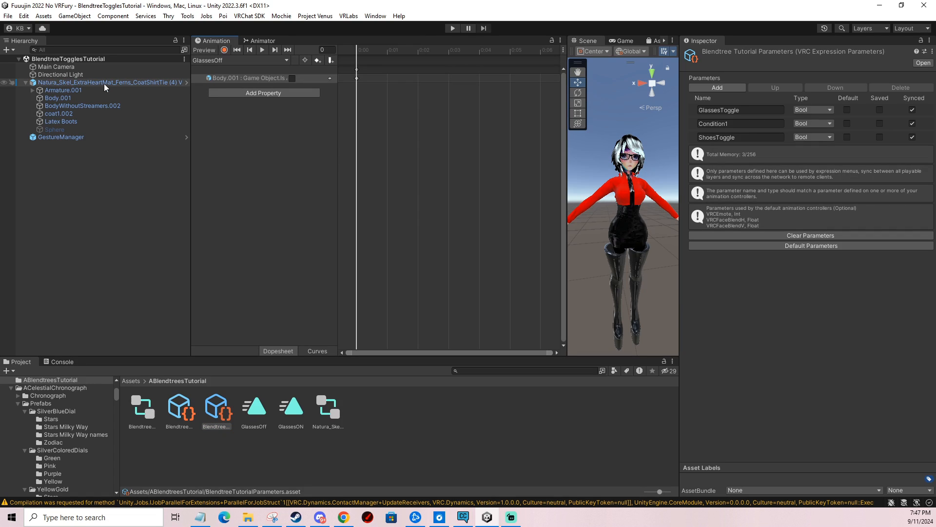
pyautogui.click(255, 61)
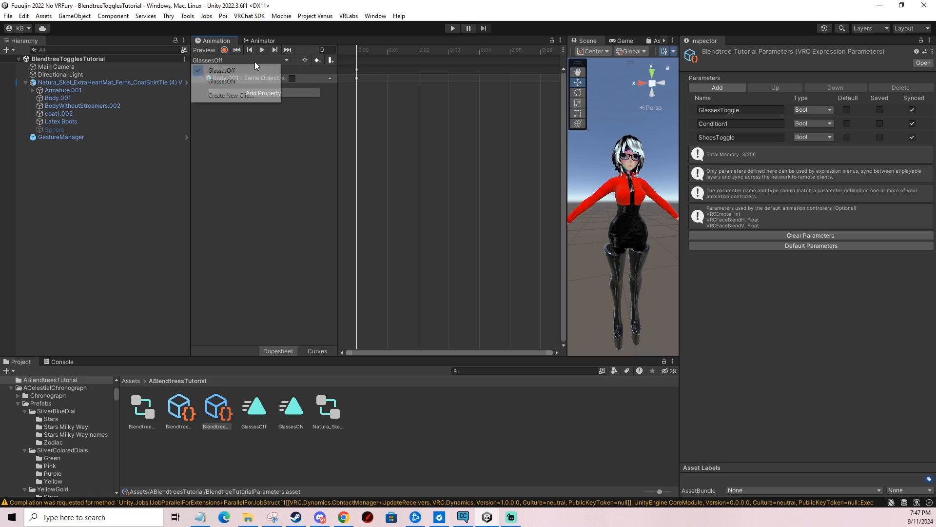
pyautogui.click(233, 99)
pyautogui.write('ShoesOff')
pyautogui.press('Return')
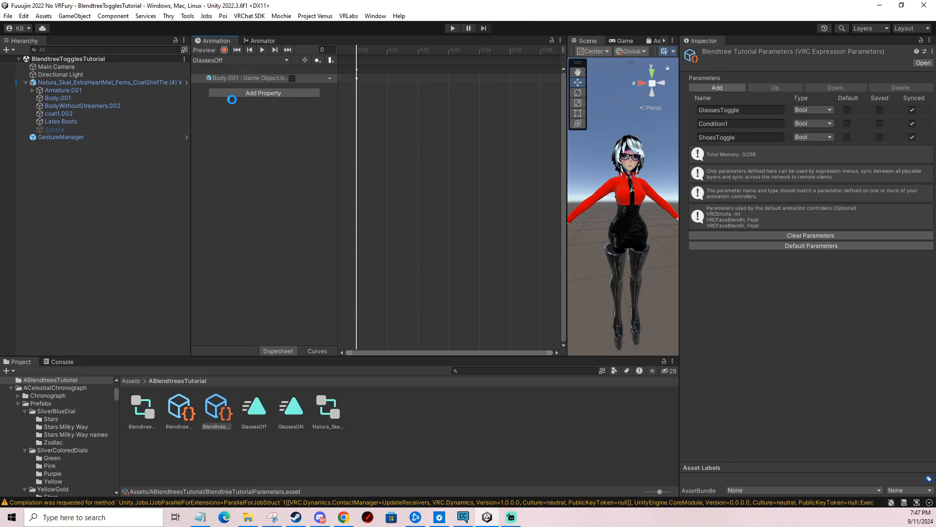
# Record the Latex Boots object being deactivated in the ShoesOff clip
pyautogui.click(225, 49)
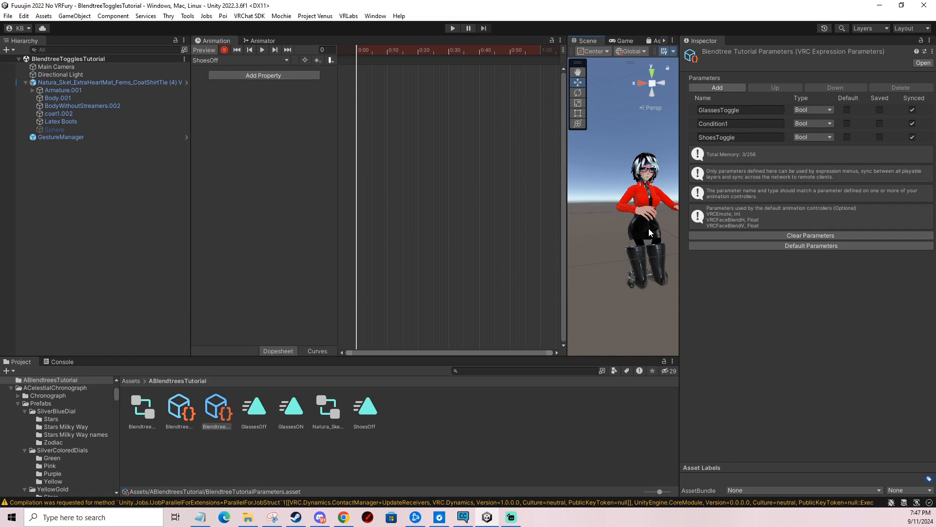
pyautogui.click(639, 256)
pyautogui.click(706, 53)
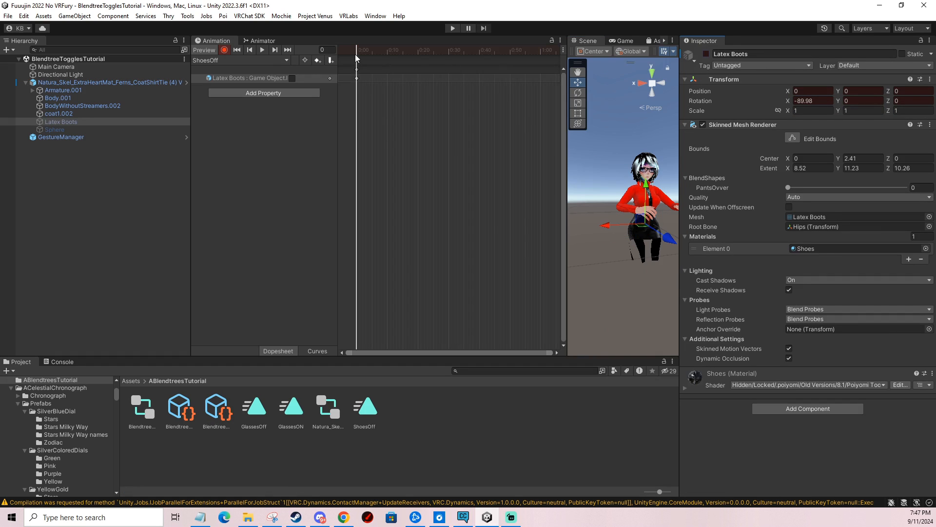
# Create a new animation clip named ShoesOn for the avatar with the Latex Boots object recorded as active
pyautogui.click(244, 60)
pyautogui.click(217, 108)
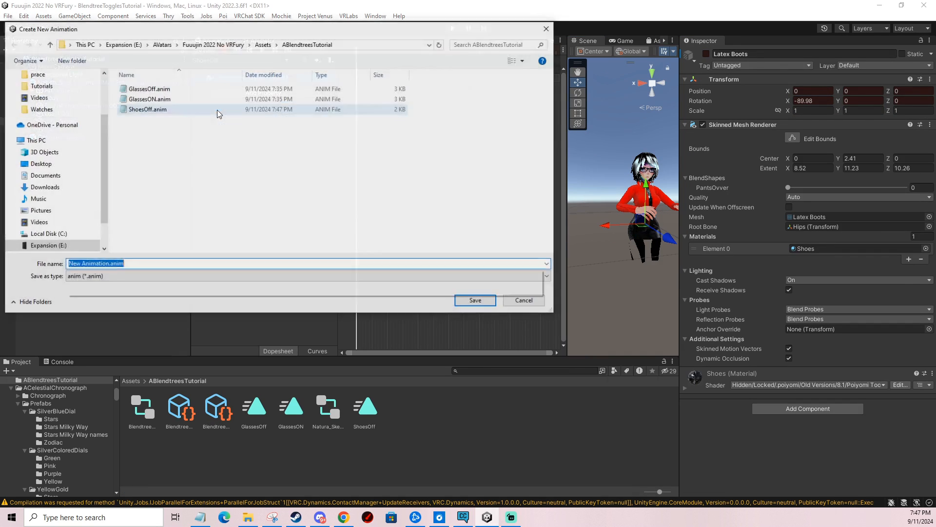
pyautogui.write('ShoesOn')
pyautogui.press('Return')
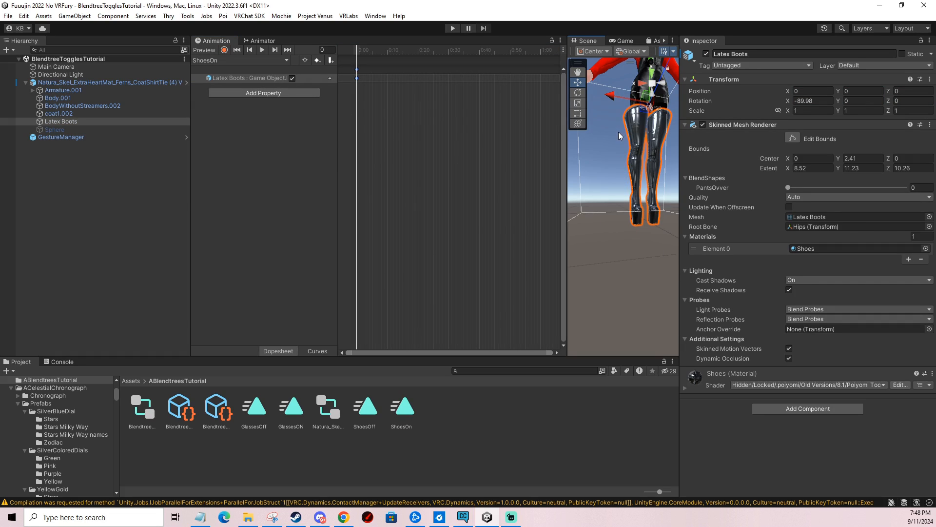
pyautogui.scroll(-5, 618, 132)
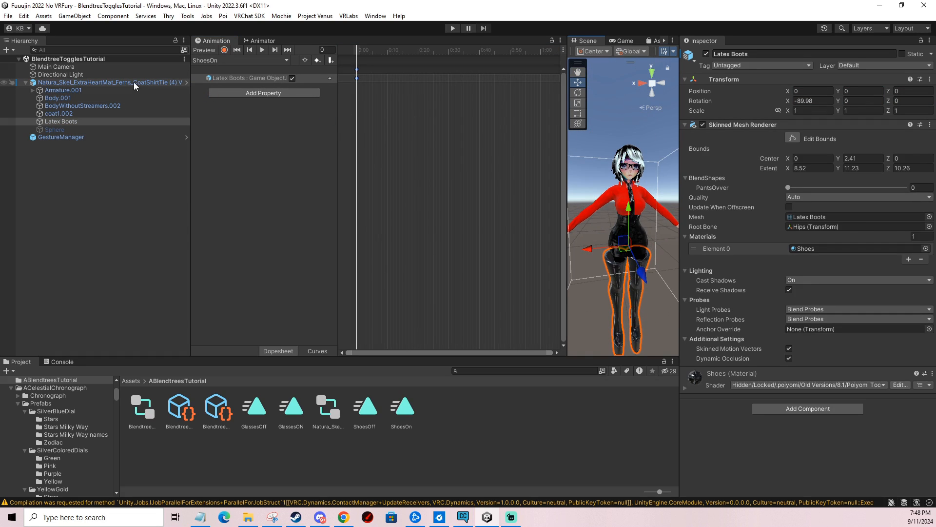
# Add a new child blend tree to the root blend tree of the Direct Blendtree layer in BlendtreeTutorialFX, driven by BlendtreeWeight
pyautogui.click(148, 417)
pyautogui.click(262, 41)
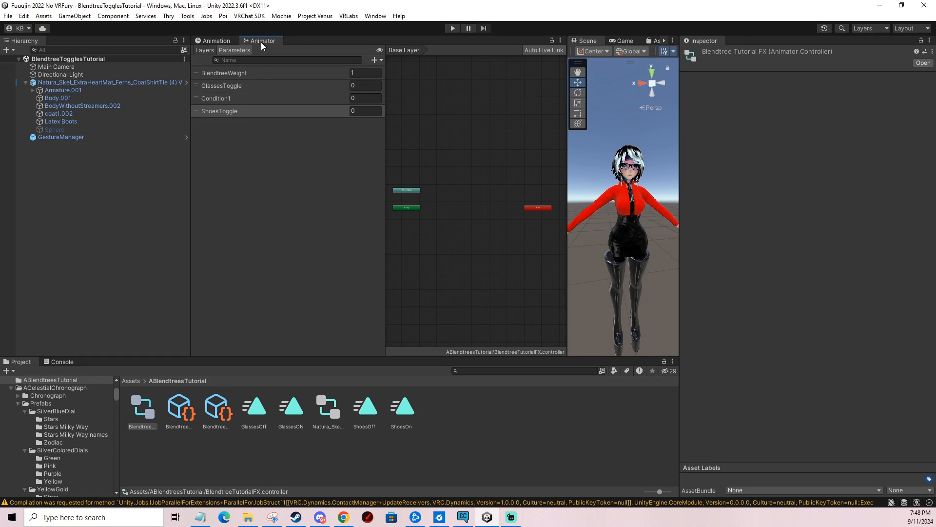
pyautogui.click(240, 93)
pyautogui.doubleClick(473, 196)
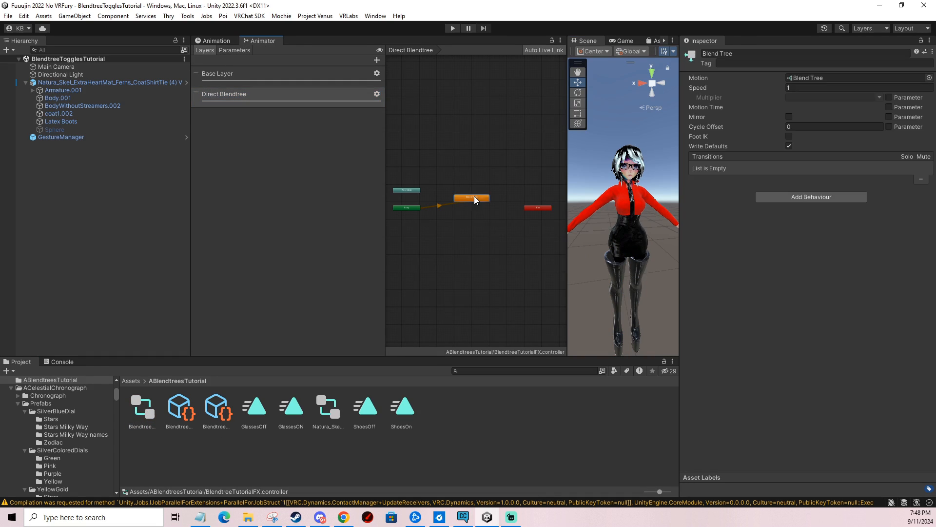
pyautogui.click(414, 207)
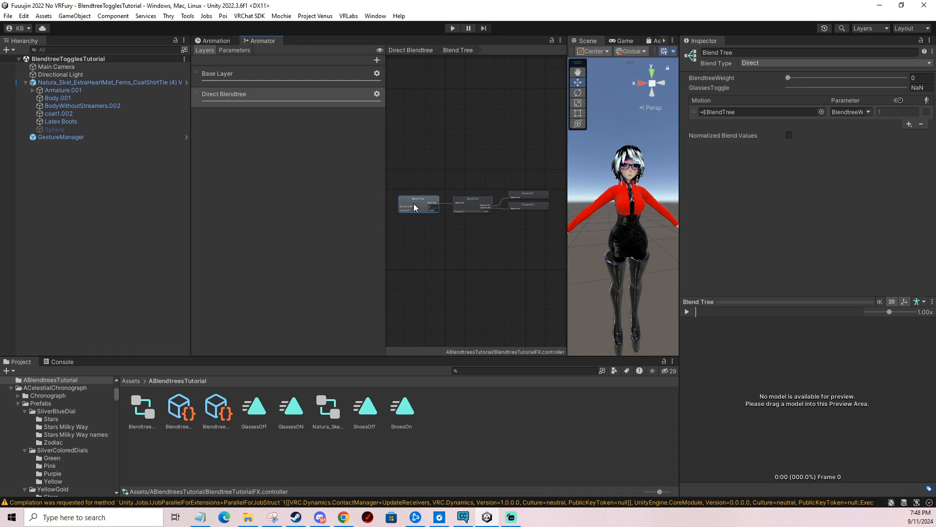
pyautogui.click(910, 125)
pyautogui.click(884, 145)
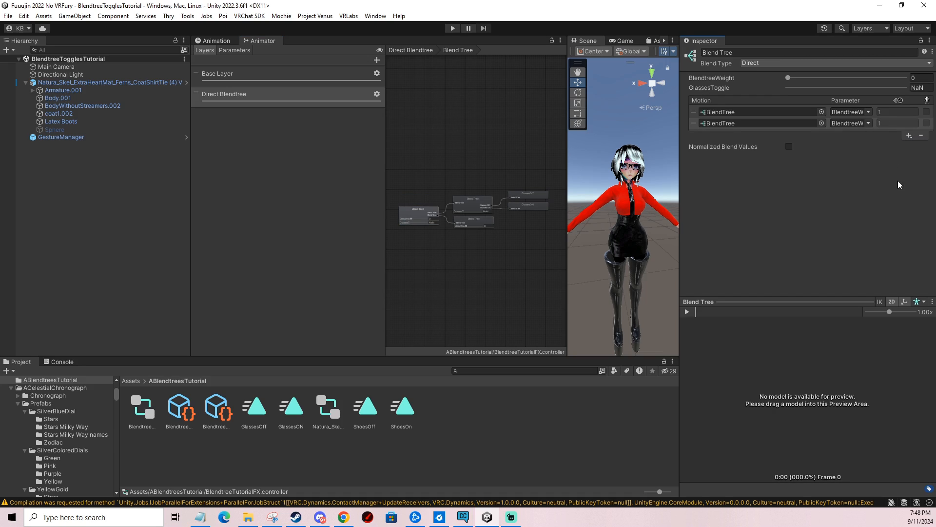
pyautogui.click(868, 123)
pyautogui.click(497, 244)
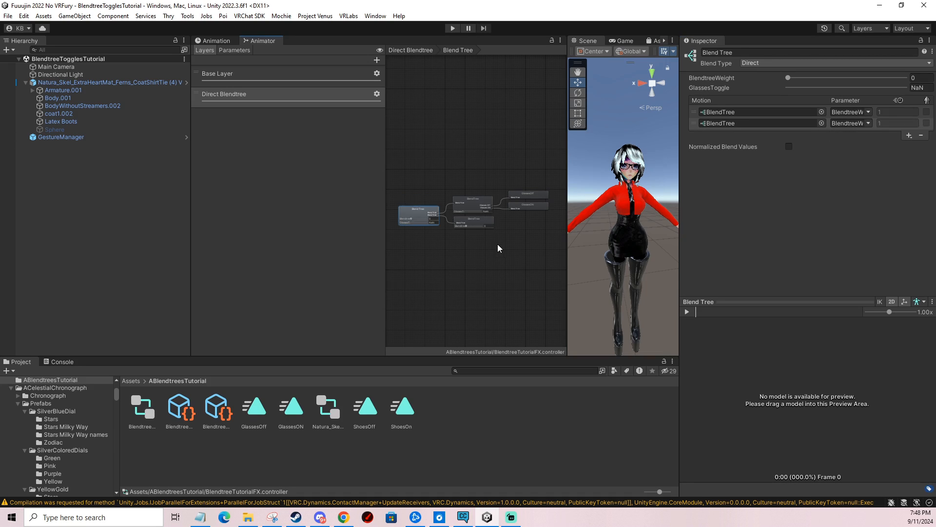
# Set the blend parameter of the newly added child blend tree to Condition1
pyautogui.click(476, 222)
pyautogui.click(929, 78)
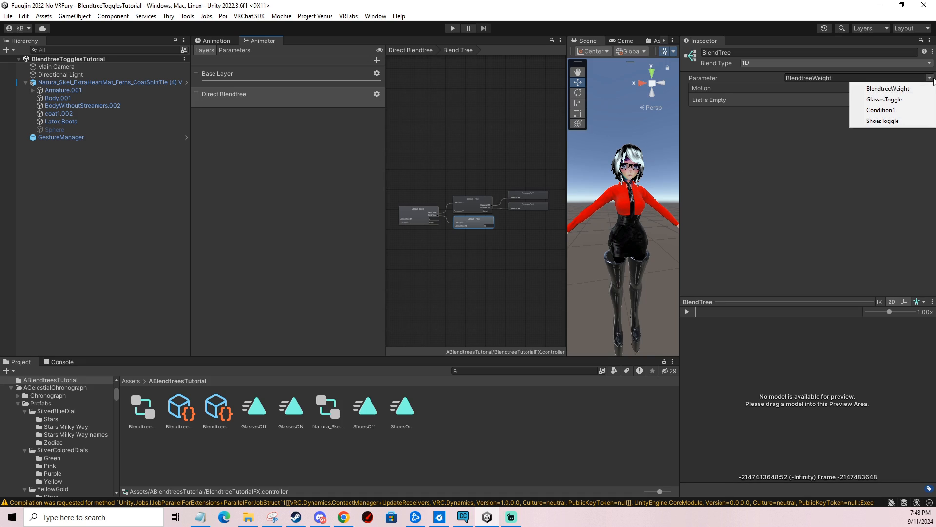
pyautogui.click(880, 111)
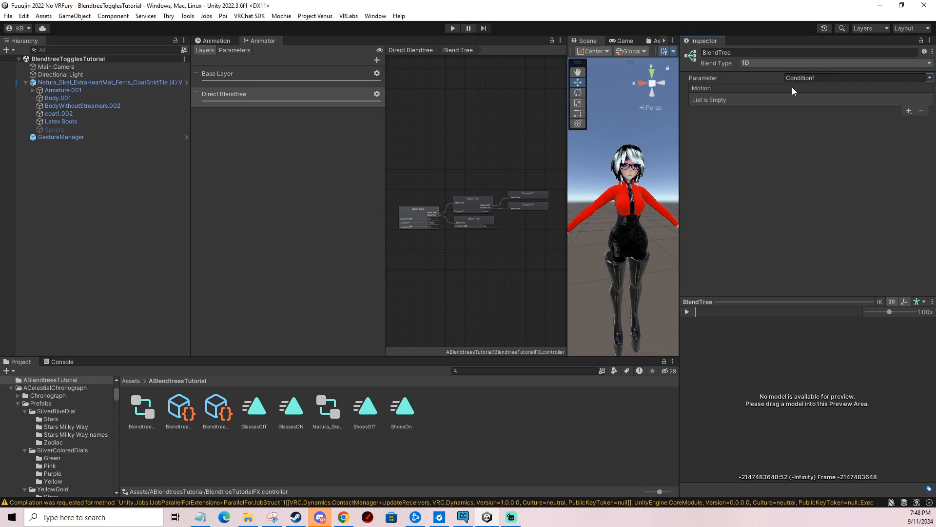
# Add a nested blend tree and a second motion using the ShoesOff clip to the Condition1 blend tree
pyautogui.click(909, 113)
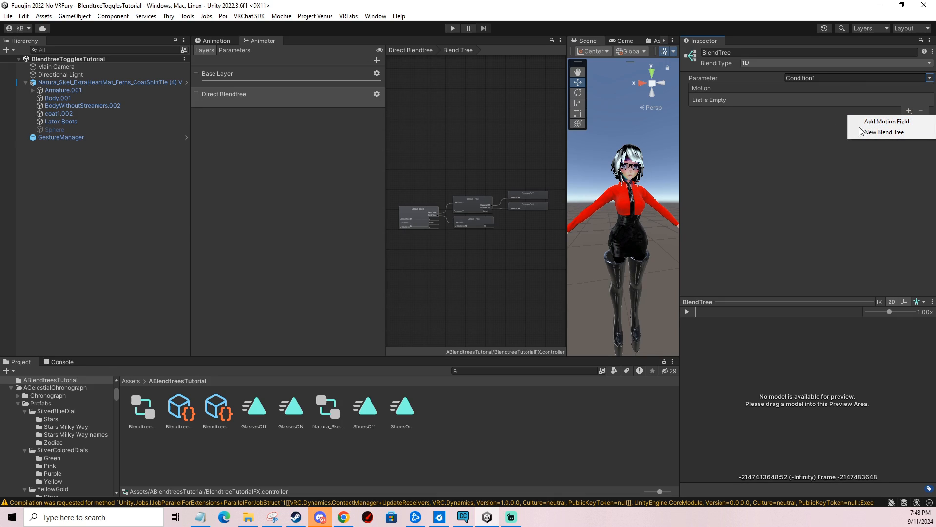
pyautogui.click(891, 133)
pyautogui.click(909, 112)
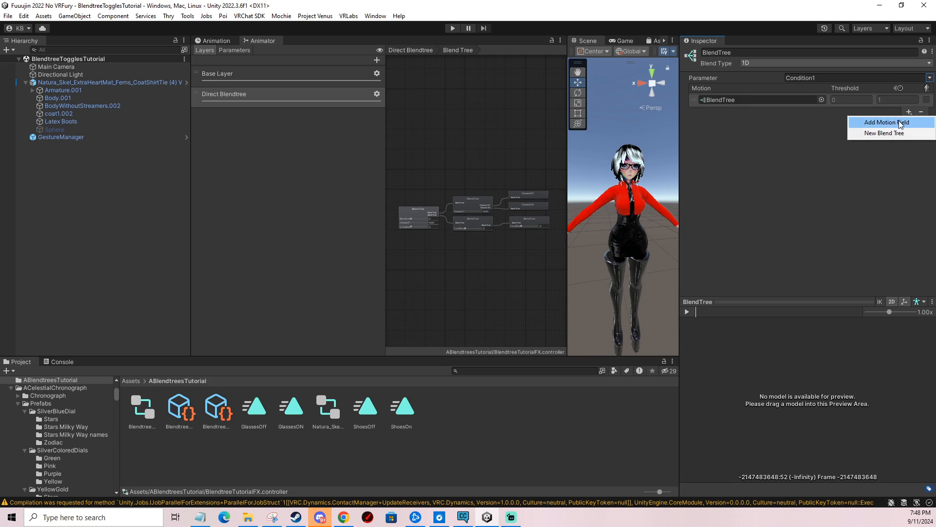
pyautogui.click(886, 121)
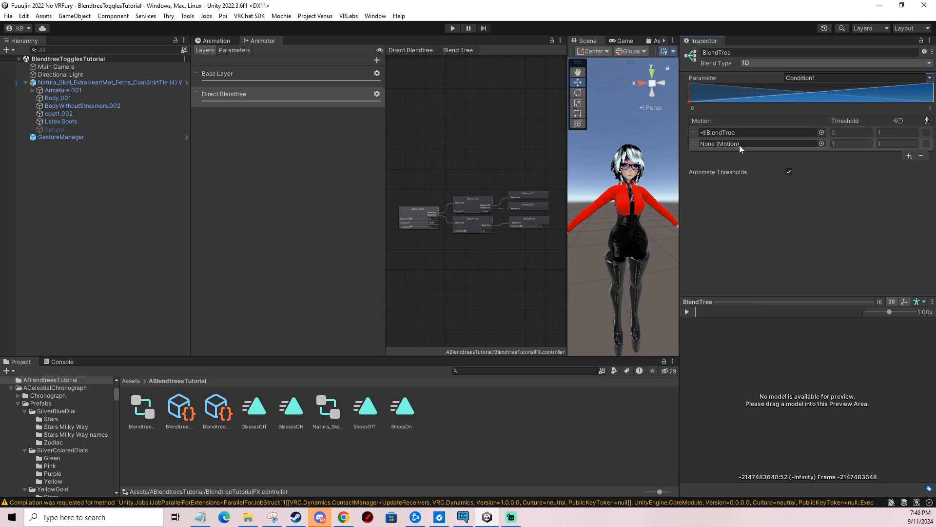
pyautogui.moveTo(364, 409); pyautogui.dragTo(726, 142)
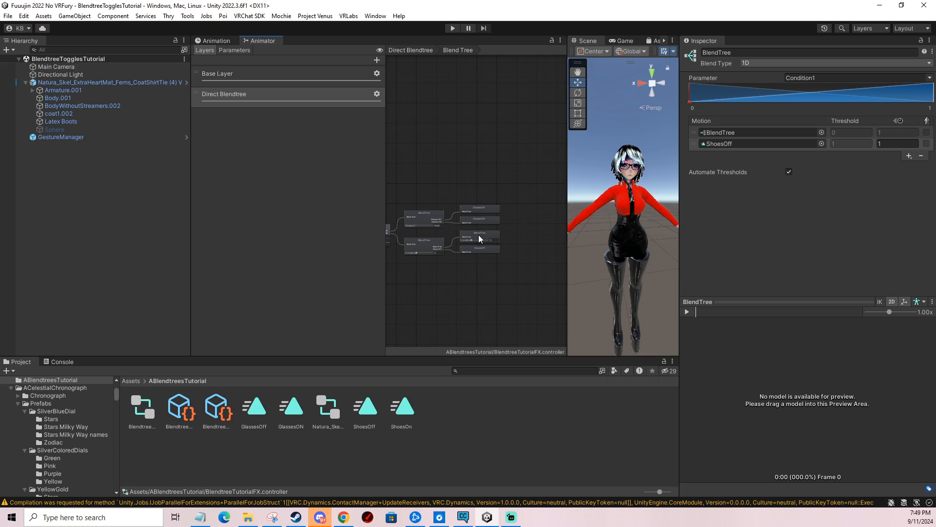
# Set the blend parameter of the blend tree nested under Condition1 to ShoesToggle
pyautogui.click(478, 236)
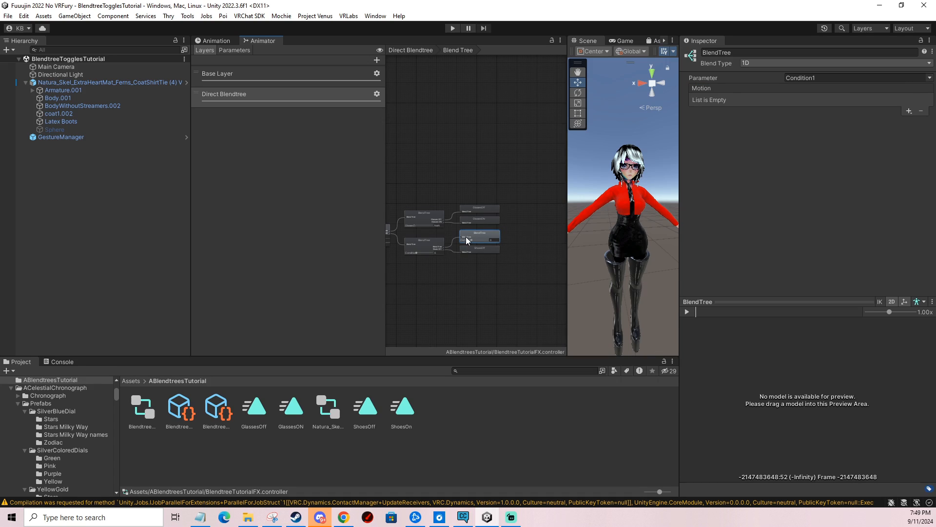
pyautogui.click(430, 243)
pyautogui.doubleClick(719, 132)
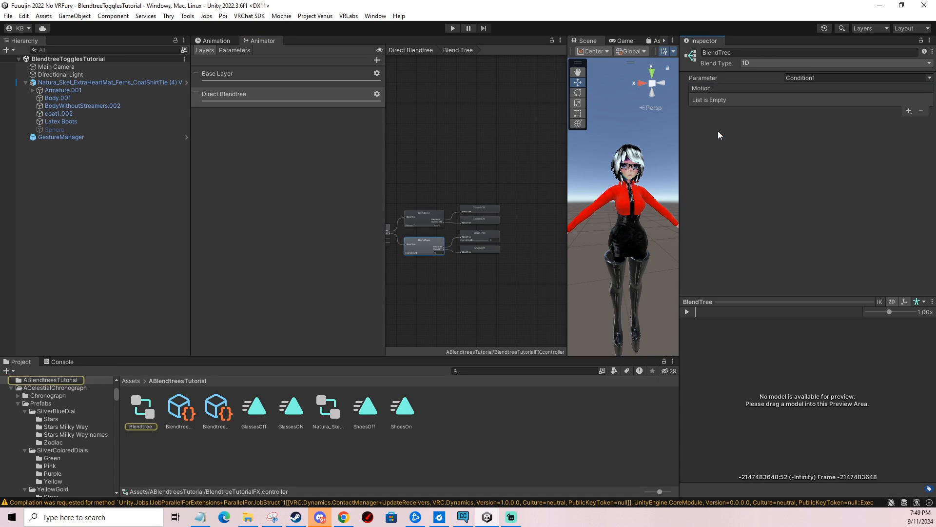
pyautogui.click(490, 233)
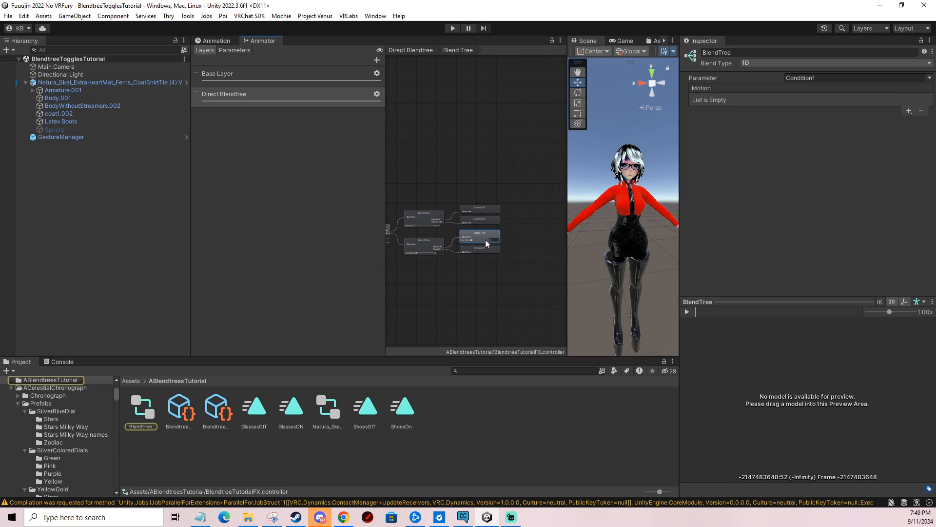
pyautogui.moveTo(466, 235); pyautogui.dragTo(481, 227, button='middle')
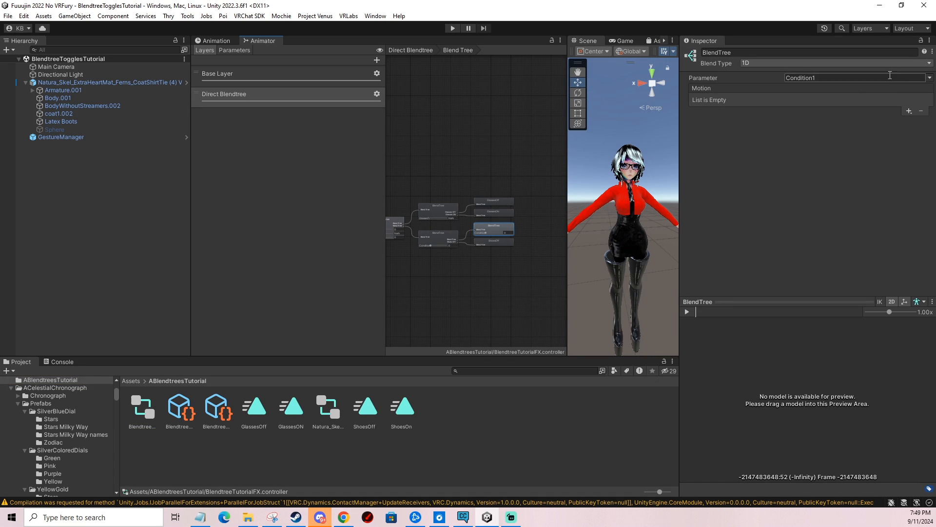
pyautogui.click(873, 78)
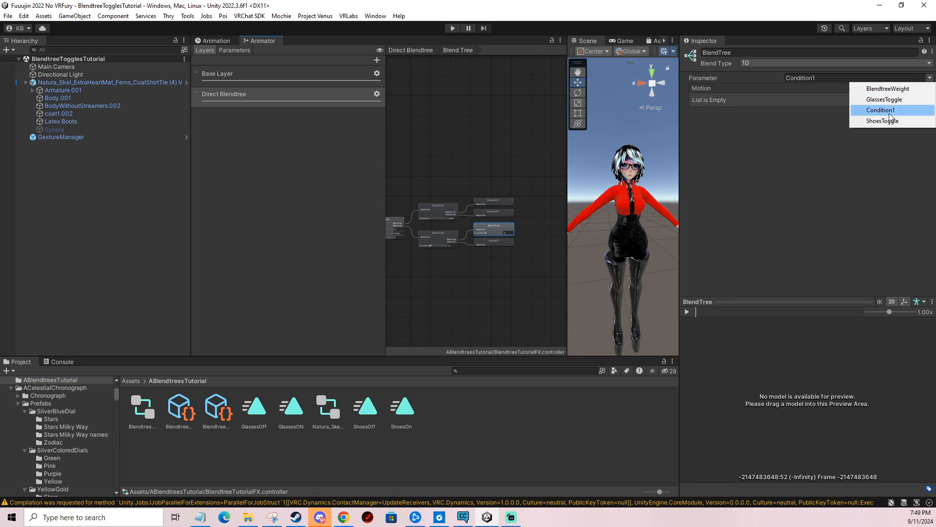
pyautogui.click(880, 121)
# Add two motions to the ShoesToggle blend tree, with ShoesOff first and ShoesOn second
pyautogui.click(909, 111)
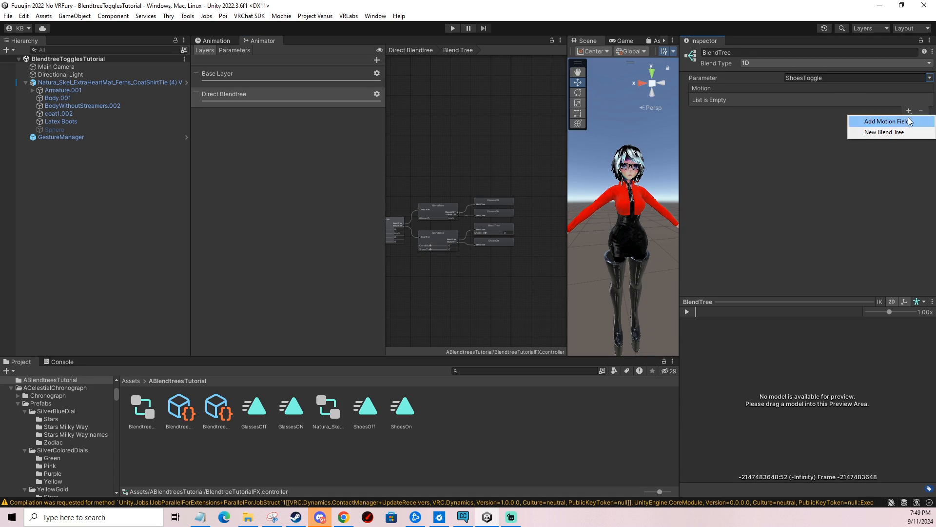
pyautogui.click(902, 121)
pyautogui.click(905, 121)
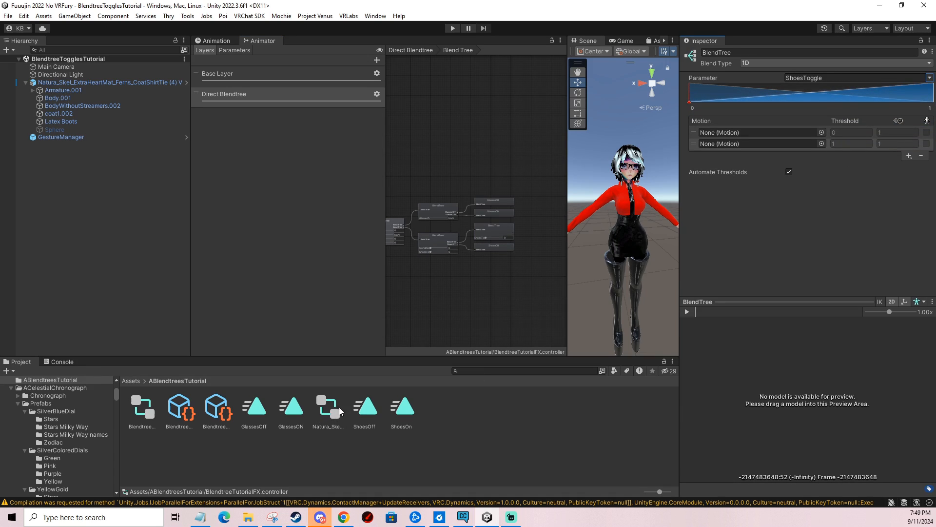
pyautogui.moveTo(665, 185); pyautogui.dragTo(717, 132)
pyautogui.moveTo(401, 407); pyautogui.dragTo(723, 142)
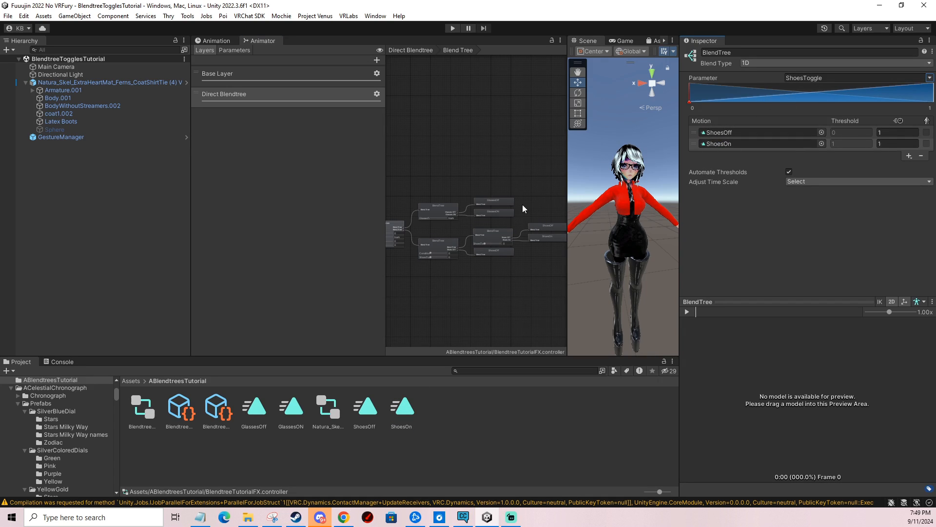
pyautogui.moveTo(494, 195); pyautogui.dragTo(485, 148, button='middle')
pyautogui.scroll(-1, 472, 154)
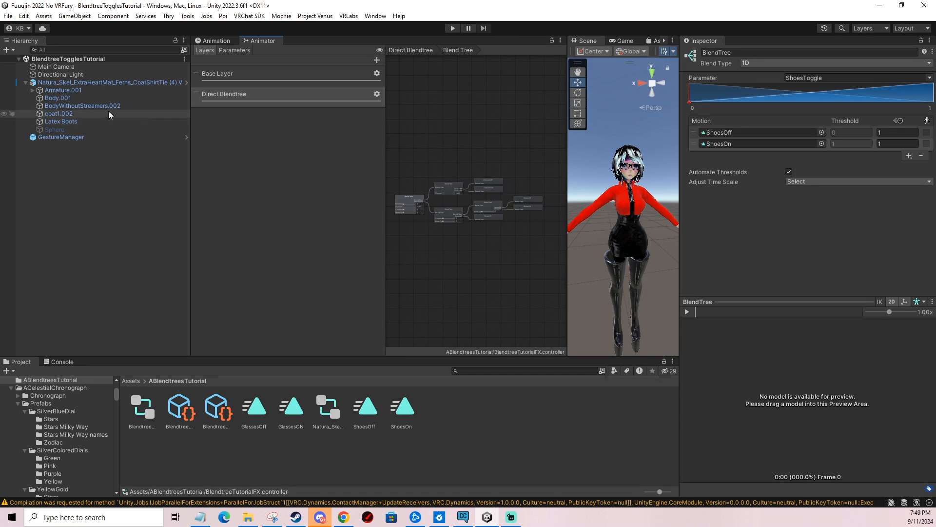
# Add a toggle control named Shoes Toggle to the avatar's BlendtreeTutorialMenu and assign it the ShoesToggle parameter
pyautogui.click(106, 81)
pyautogui.scroll(-10, 785, 355)
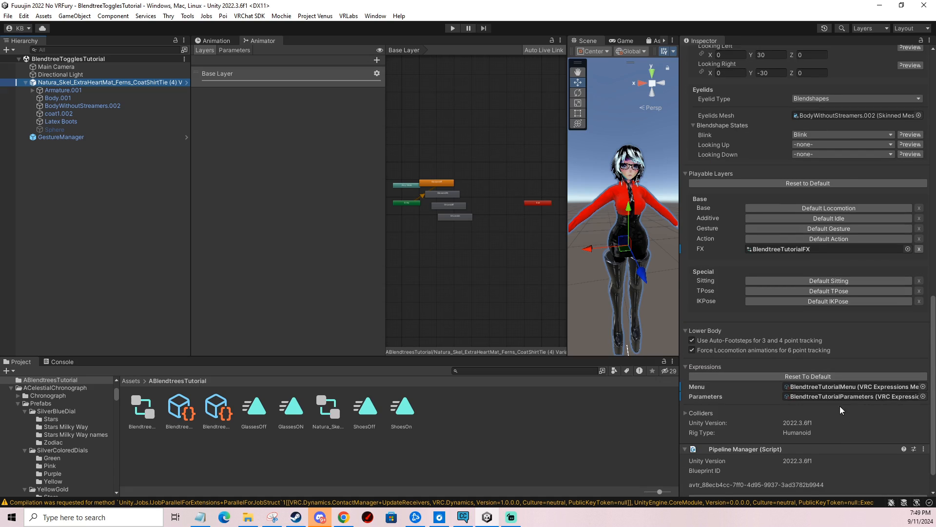
pyautogui.doubleClick(827, 387)
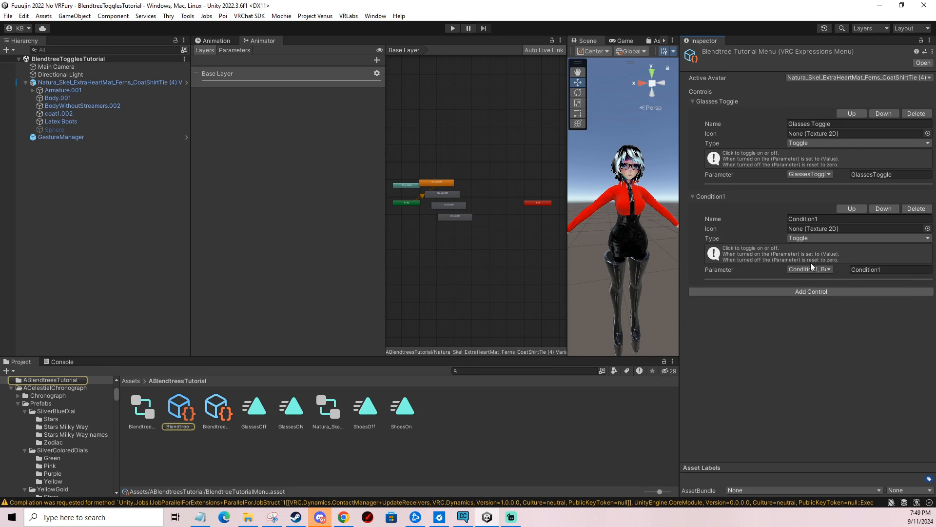
pyautogui.click(809, 291)
pyautogui.click(809, 313)
pyautogui.click(808, 332)
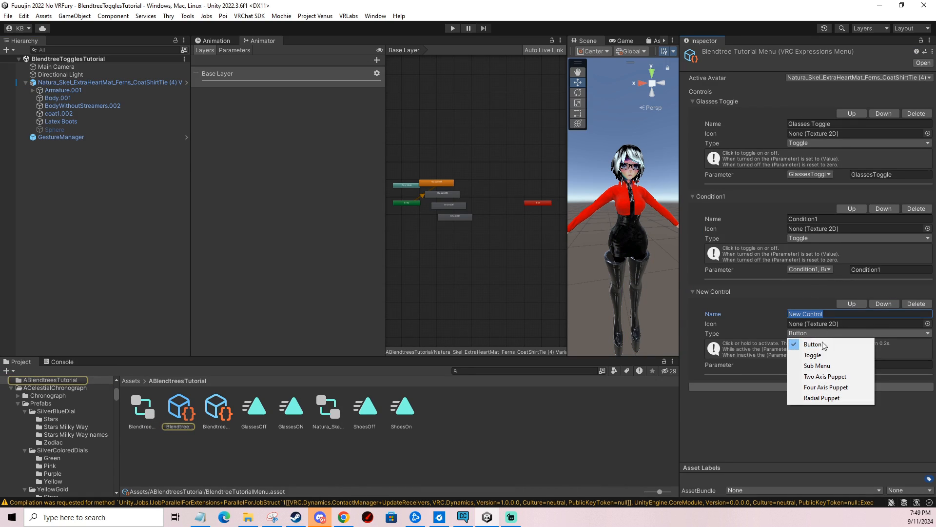
pyautogui.click(813, 355)
pyautogui.write('Shoes Toggle')
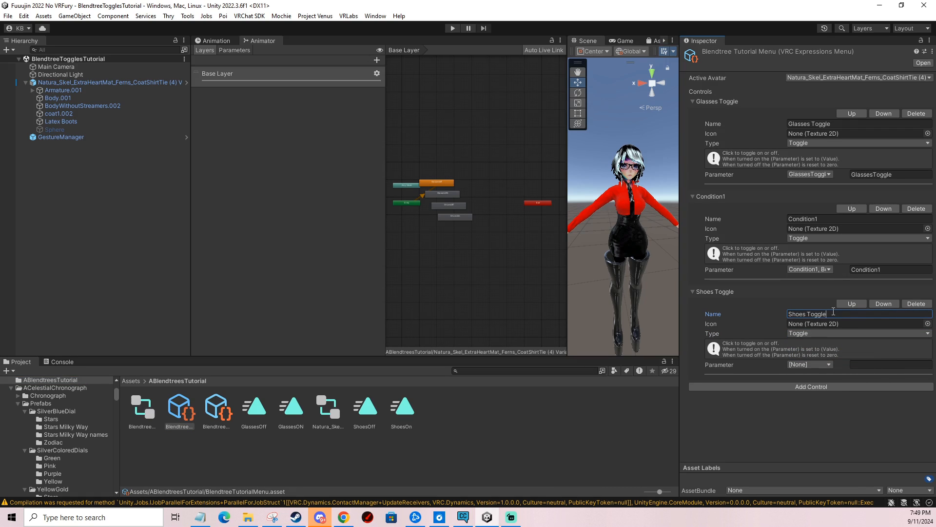
pyautogui.click(809, 364)
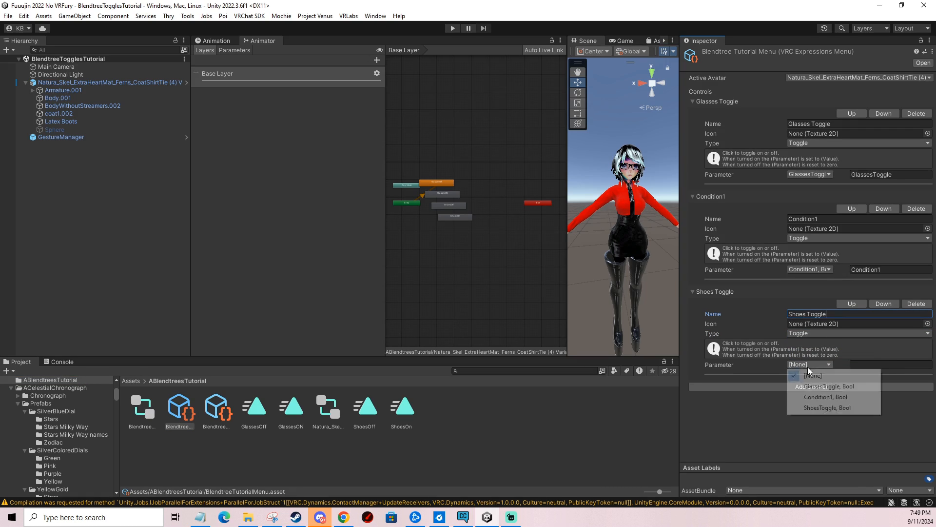
pyautogui.click(819, 410)
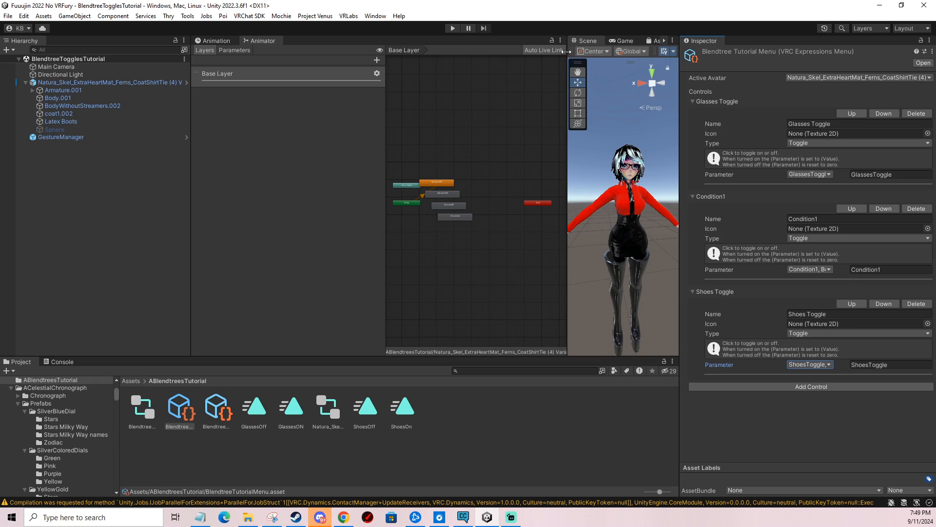
# Enter play mode and test Shoes Toggle repeatedly from the GestureManager's Expressions radial menu, watching the avatar's boots in the scene
pyautogui.click(450, 29)
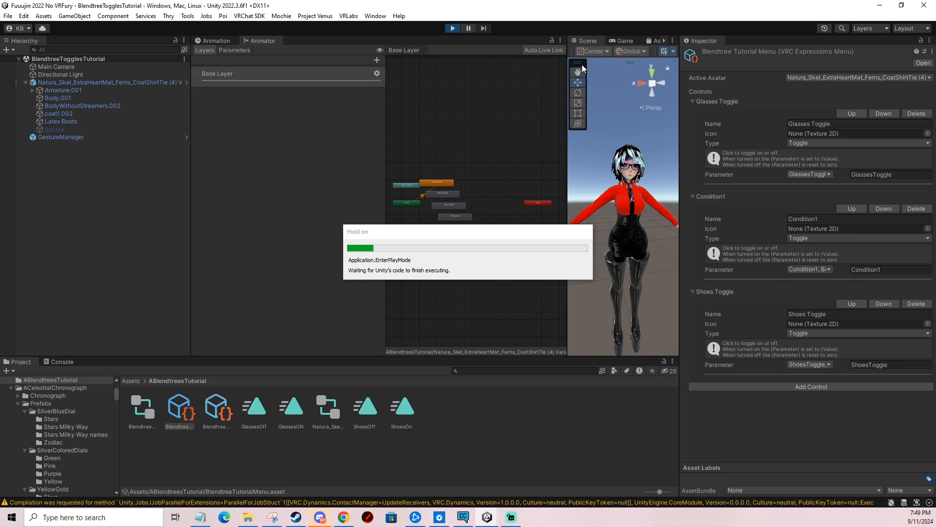
pyautogui.click(587, 40)
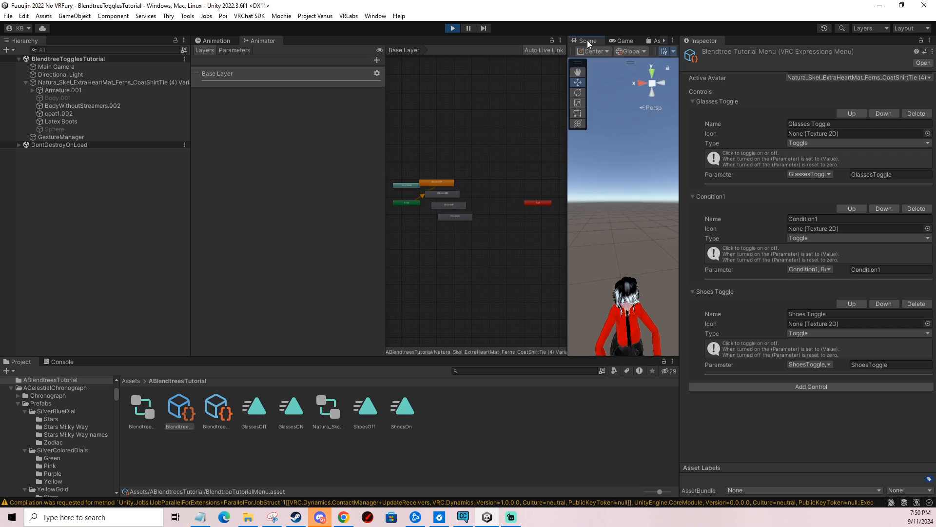
pyautogui.click(64, 136)
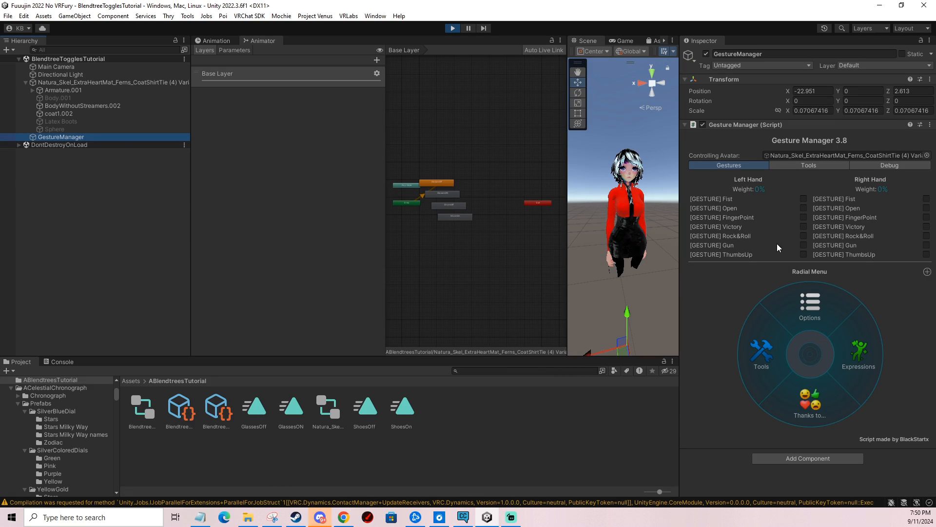
pyautogui.click(860, 356)
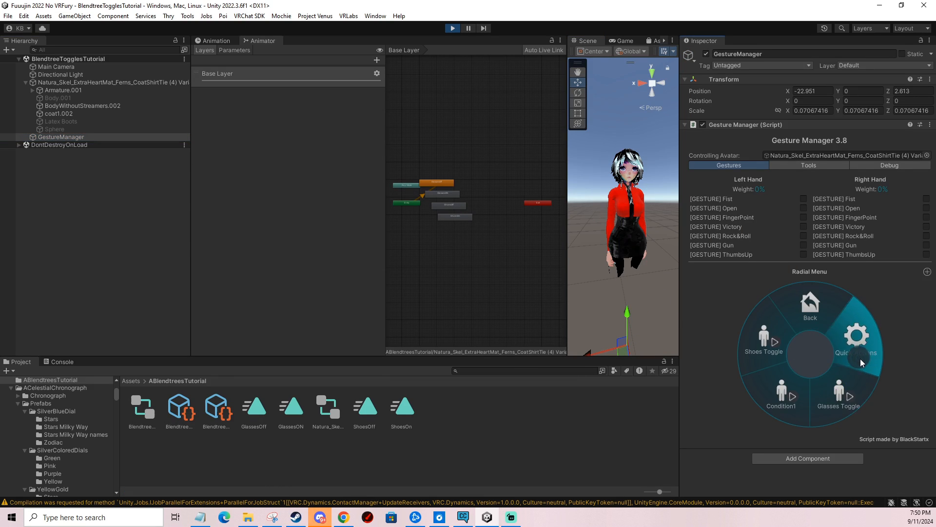
pyautogui.click(759, 334)
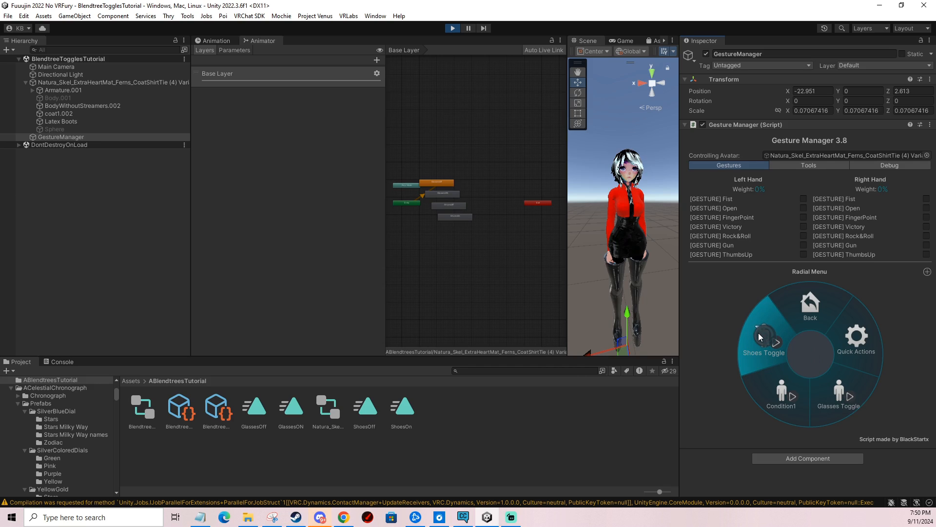
pyautogui.click(759, 333)
pyautogui.click(759, 334)
pyautogui.click(760, 334)
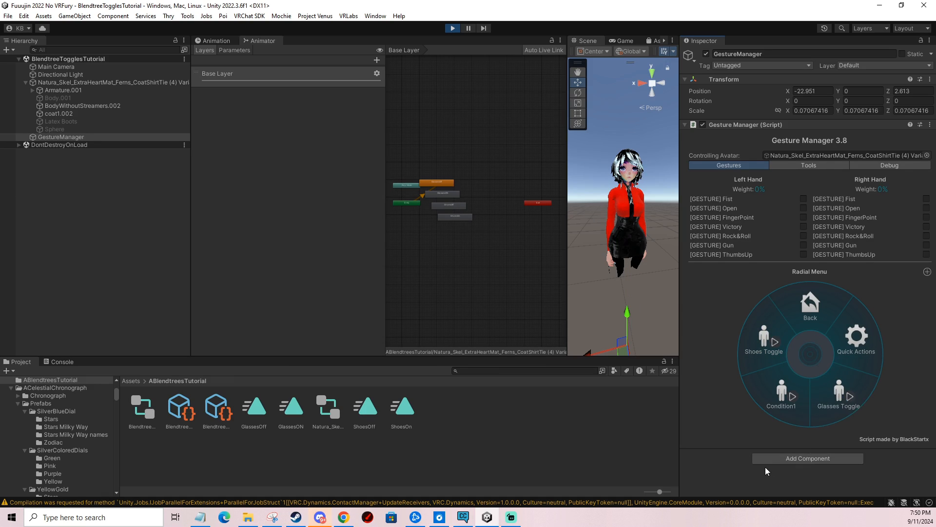
# Test Condition1 together with repeated switching of Shoes Toggle in the radial menu, watching whether the boots appear on the avatar
pyautogui.click(783, 396)
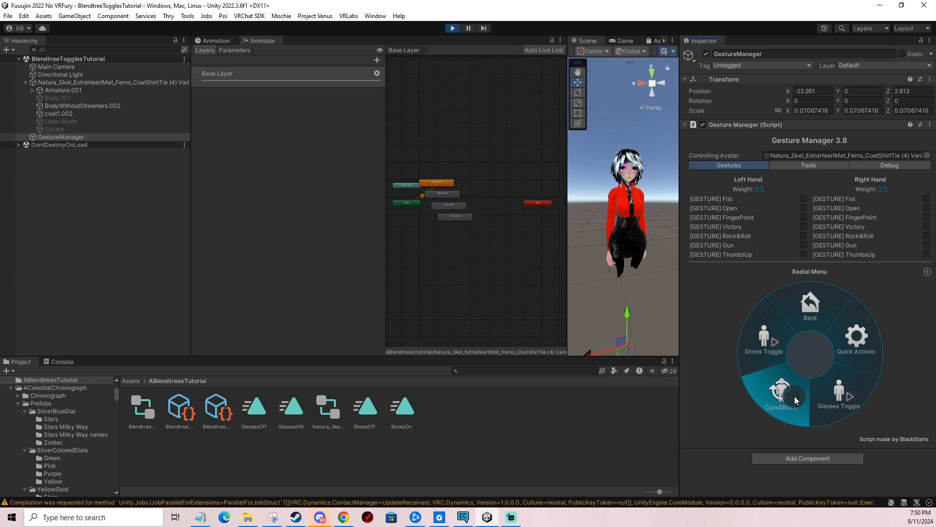
pyautogui.click(762, 346)
pyautogui.click(767, 343)
pyautogui.click(776, 342)
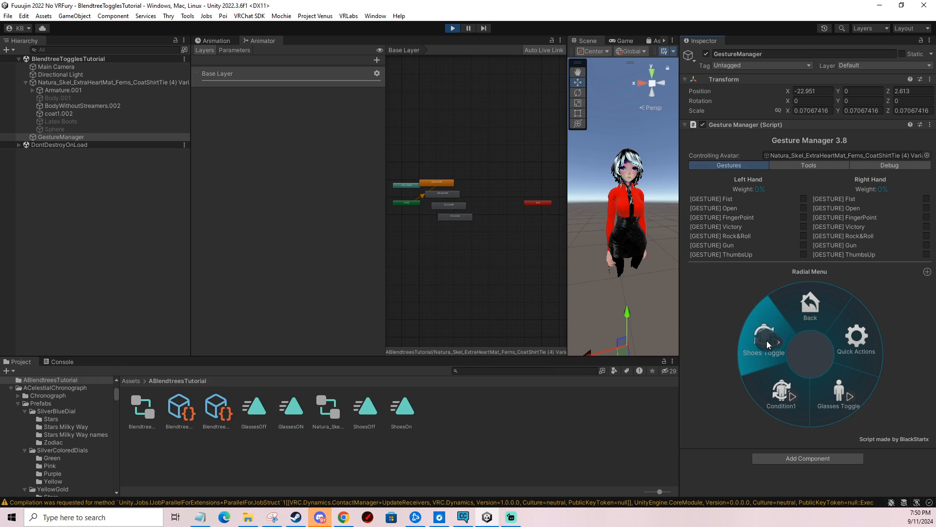
pyautogui.click(766, 338)
pyautogui.click(766, 337)
pyautogui.click(768, 339)
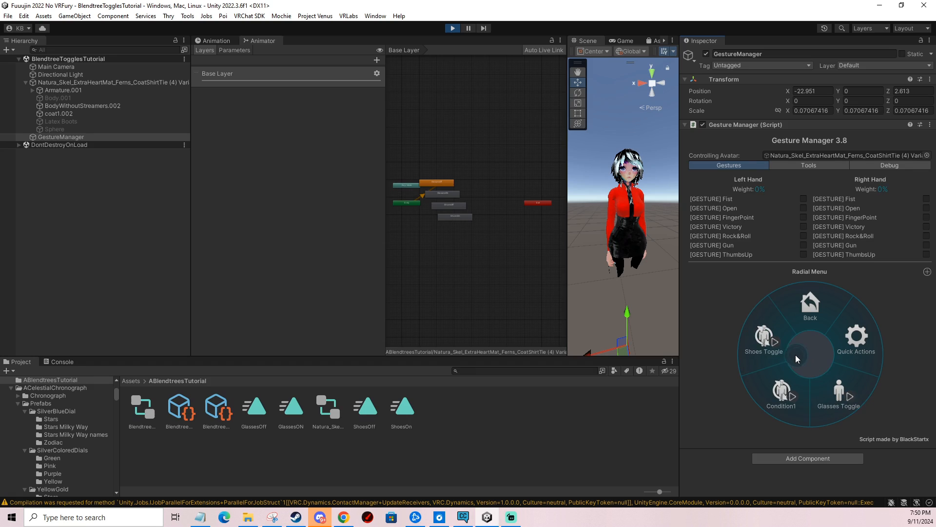
pyautogui.click(759, 332)
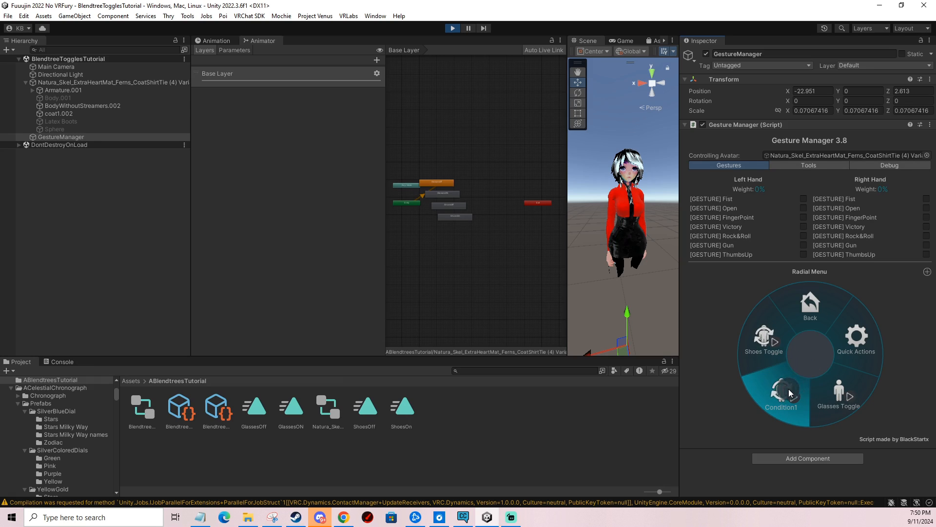
pyautogui.click(790, 391)
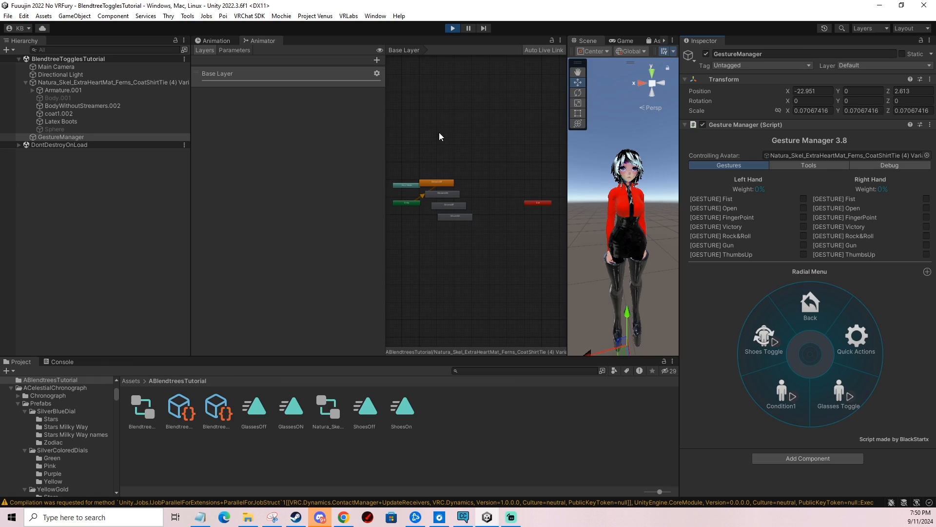
# Examine the ShoesToggle and Condition1 blend trees in the Direct Blendtree layer of BlendtreeTutorialFX, and exit play mode
pyautogui.click(329, 411)
pyautogui.click(147, 414)
pyautogui.click(293, 94)
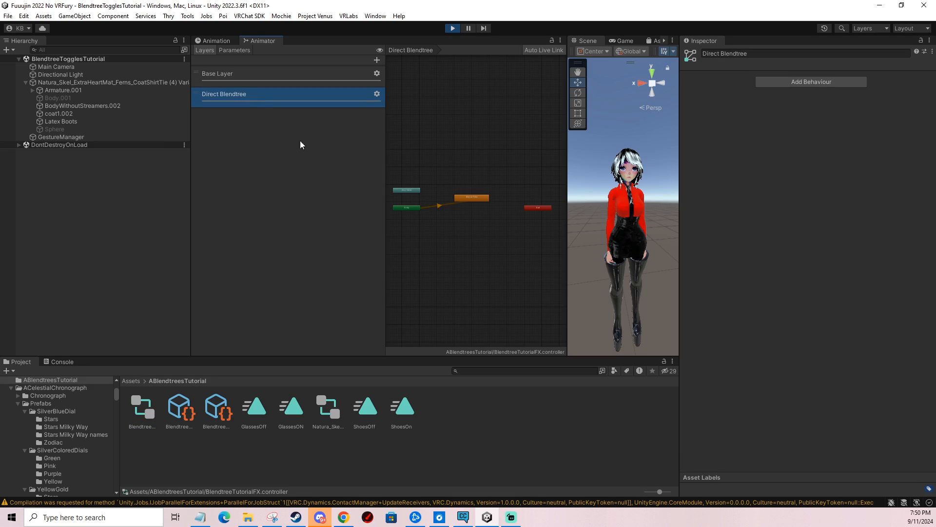
pyautogui.doubleClick(474, 198)
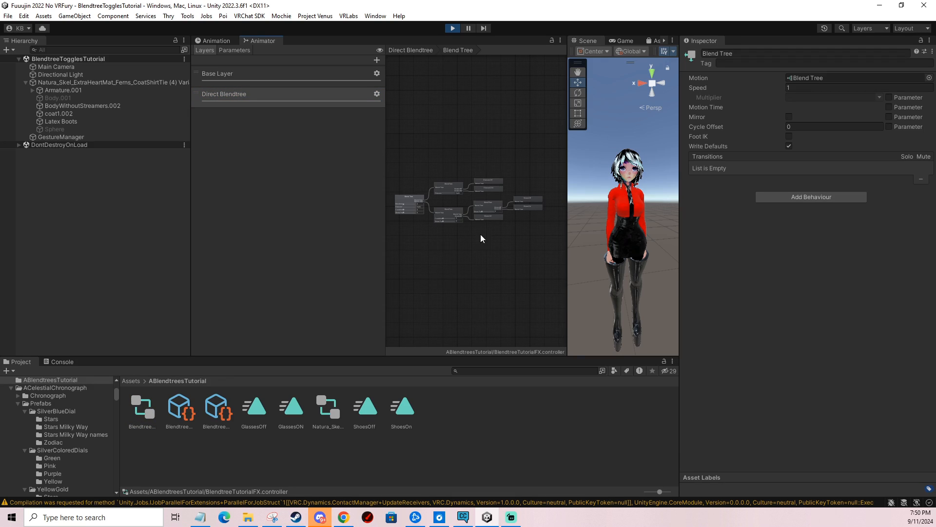
pyautogui.click(480, 207)
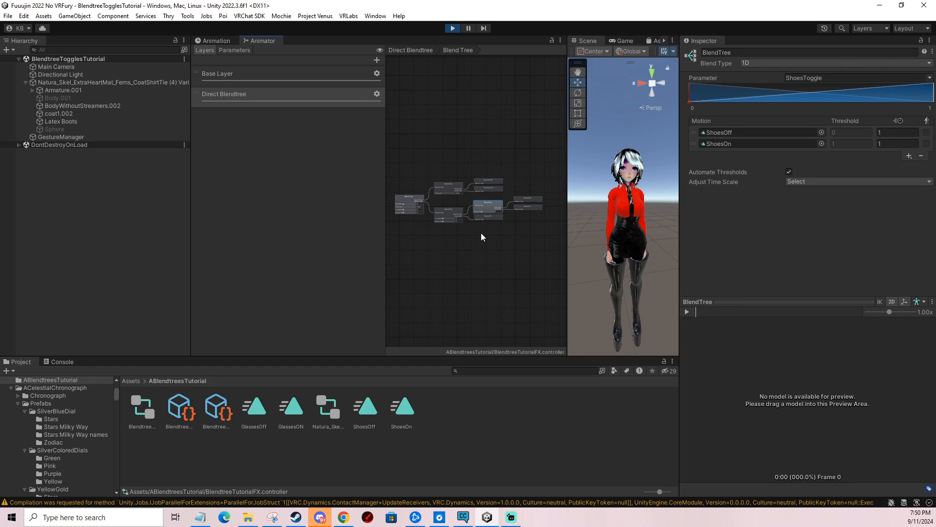
pyautogui.click(459, 211)
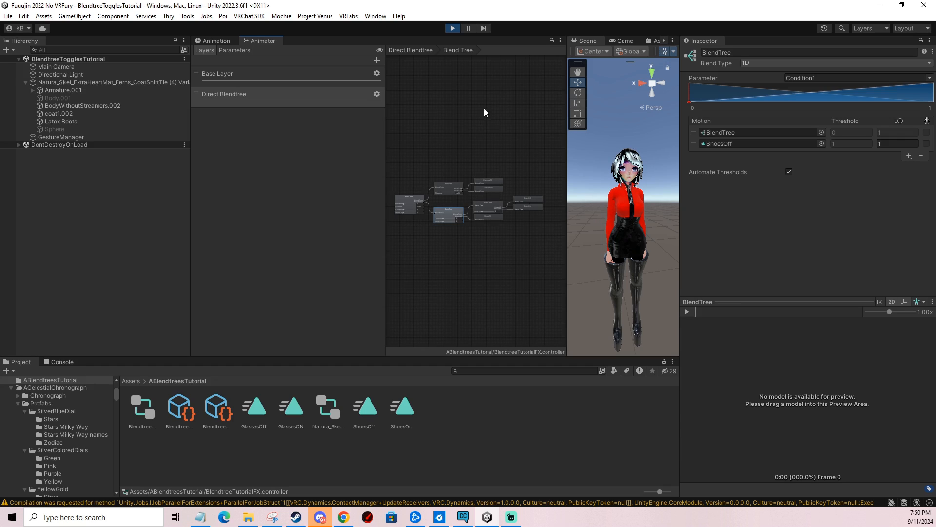
pyautogui.click(453, 27)
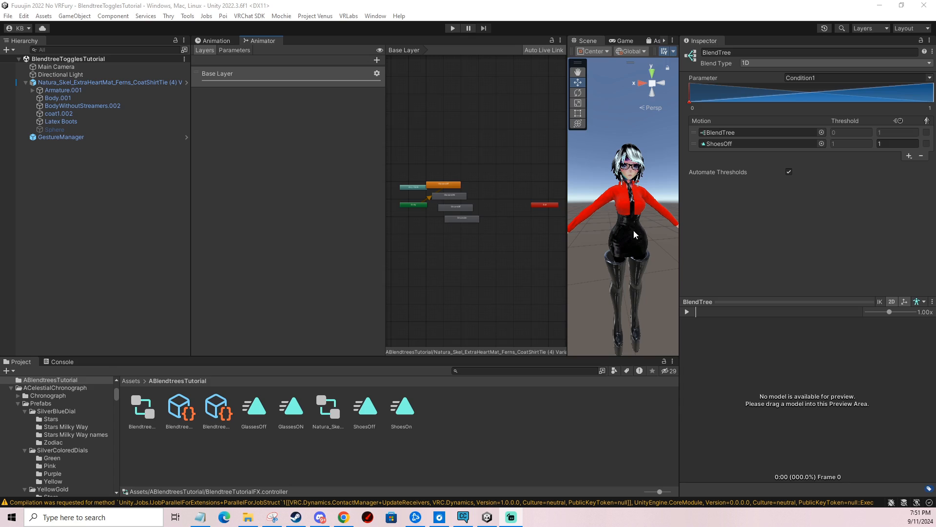
# Add a Float parameter named HueShift to the avatar's BlendtreeTutorialParameters and save the project
pyautogui.moveTo(634, 231); pyautogui.dragTo(627, 214, button='middle')
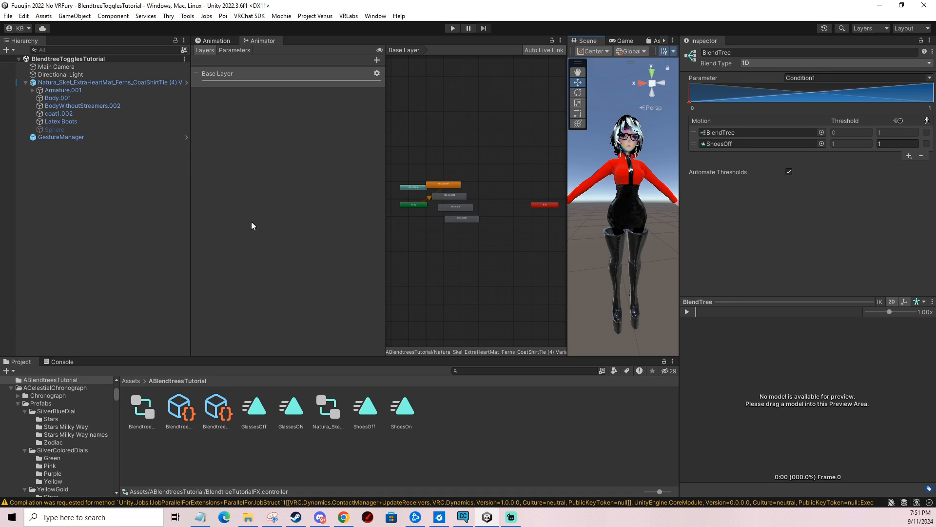
pyautogui.click(83, 82)
pyautogui.scroll(-5, 794, 307)
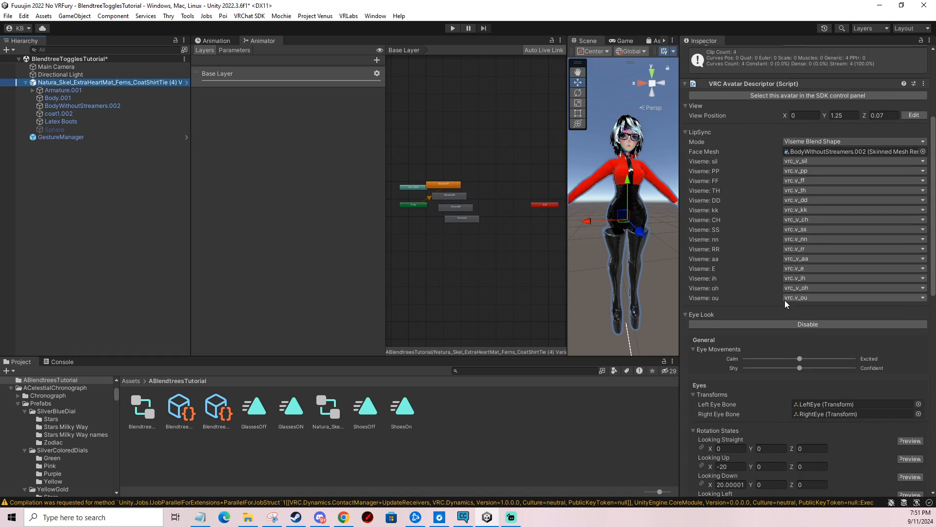
pyautogui.scroll(-10, 786, 300)
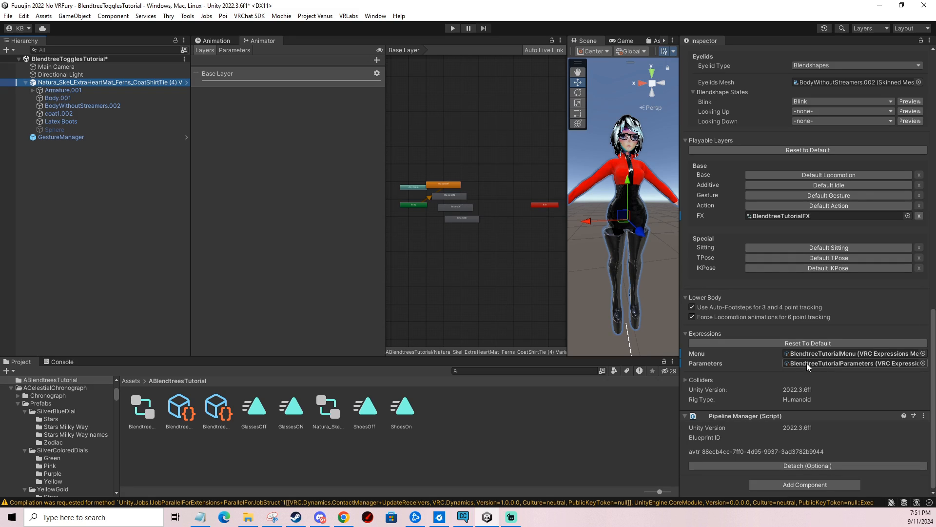
pyautogui.click(808, 363)
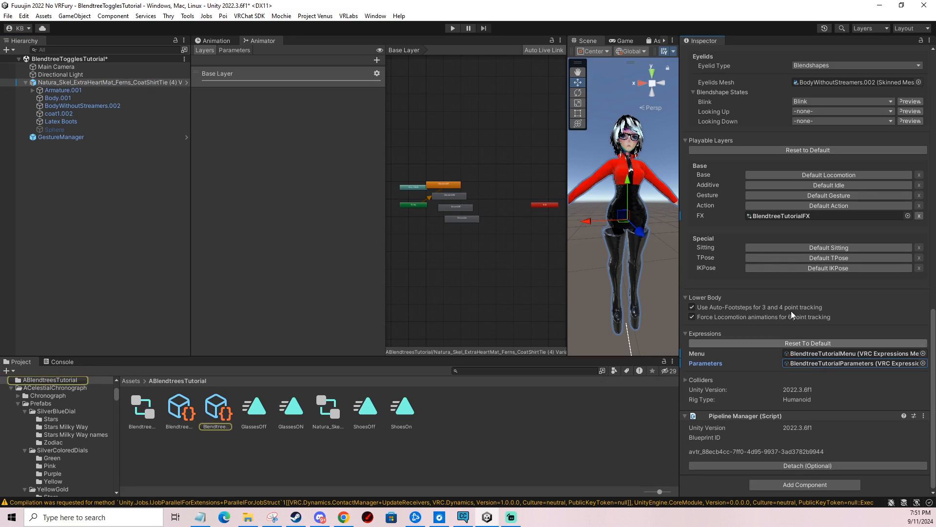
pyautogui.doubleClick(817, 362)
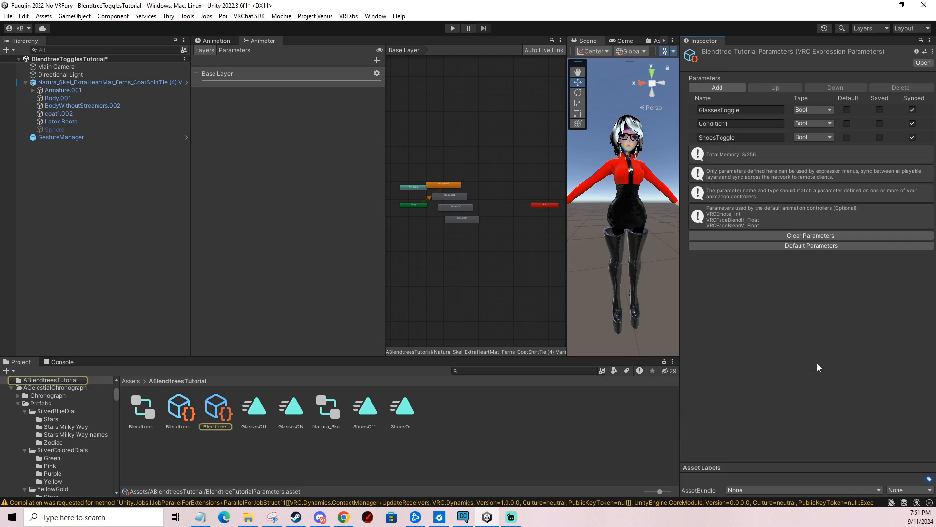
pyautogui.click(717, 88)
pyautogui.click(813, 151)
pyautogui.click(809, 170)
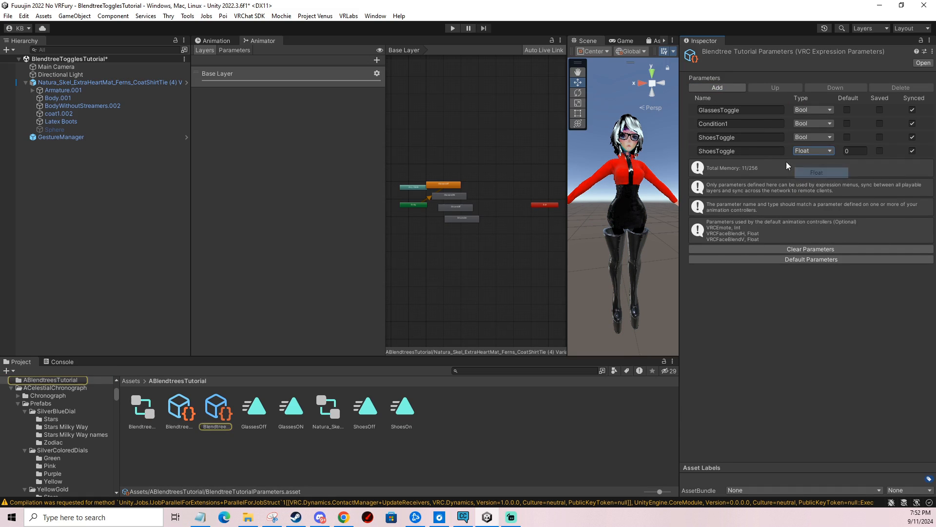
pyautogui.click(756, 151)
pyautogui.write('HueShift')
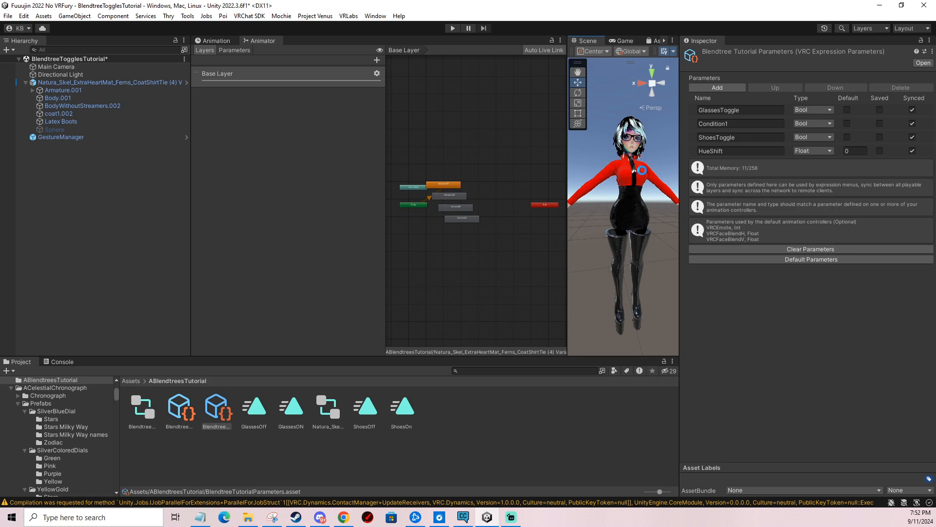
pyautogui.hotkey('ctrl', 's')
# Add a control named Hue Shift to the avatar's BlendtreeTutorialMenu, reusing the copied parameter name
pyautogui.hotkey('ctrl', 'c')
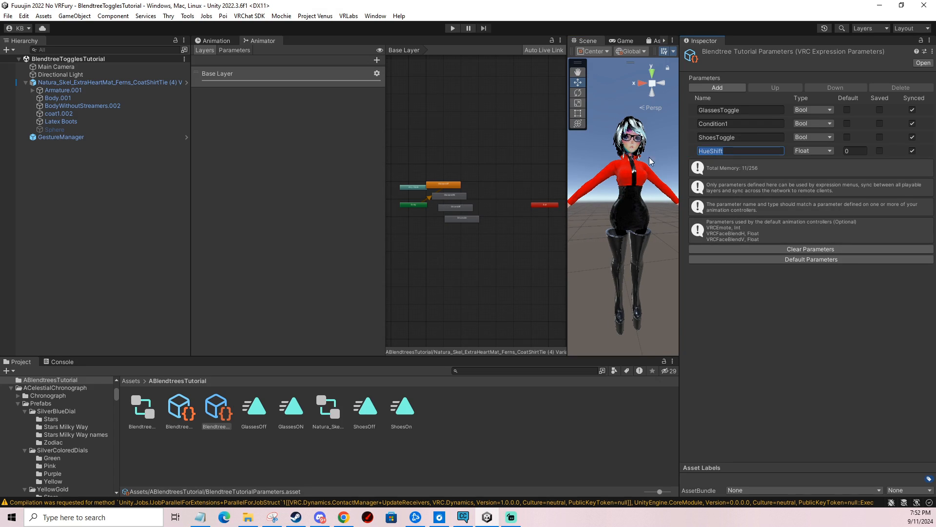
pyautogui.click(149, 84)
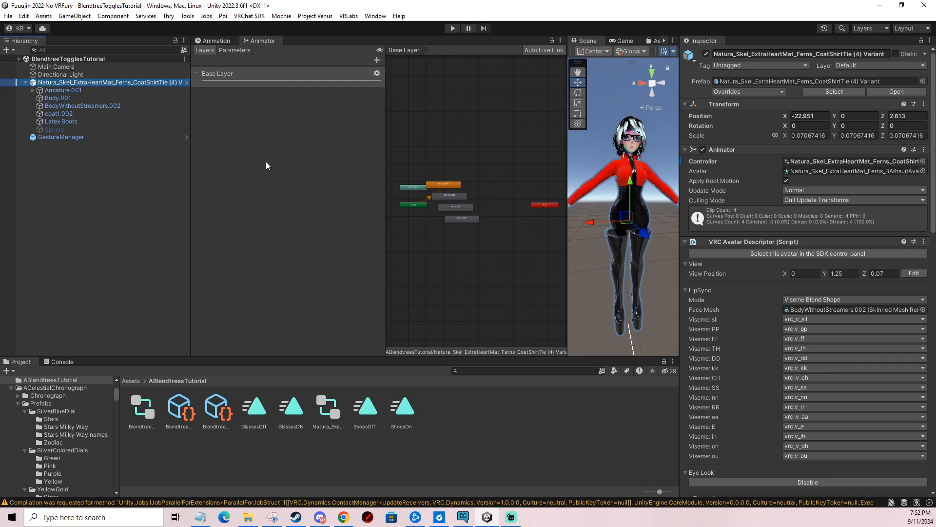
pyautogui.scroll(-10, 849, 331)
pyautogui.doubleClick(814, 387)
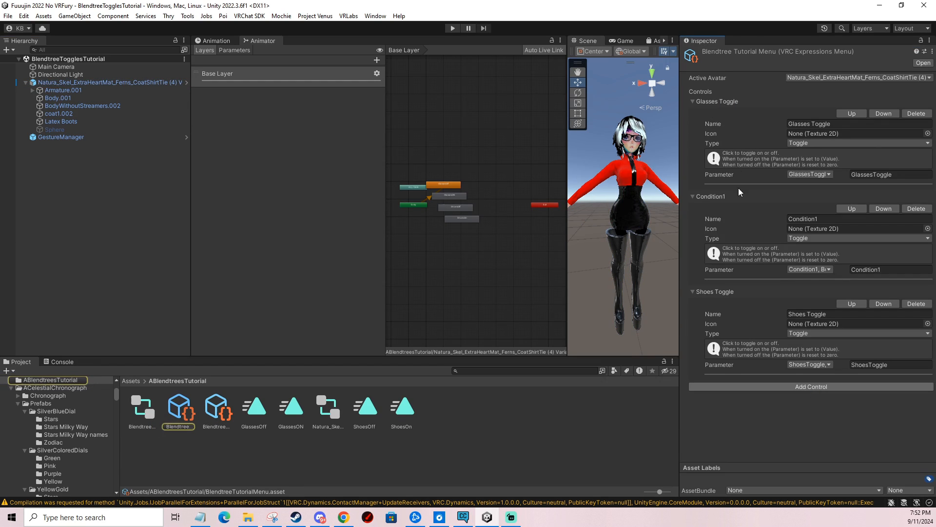
pyautogui.click(801, 387)
pyautogui.scroll(-1, 819, 384)
pyautogui.click(805, 381)
pyautogui.hotkey('ctrl', 'v')
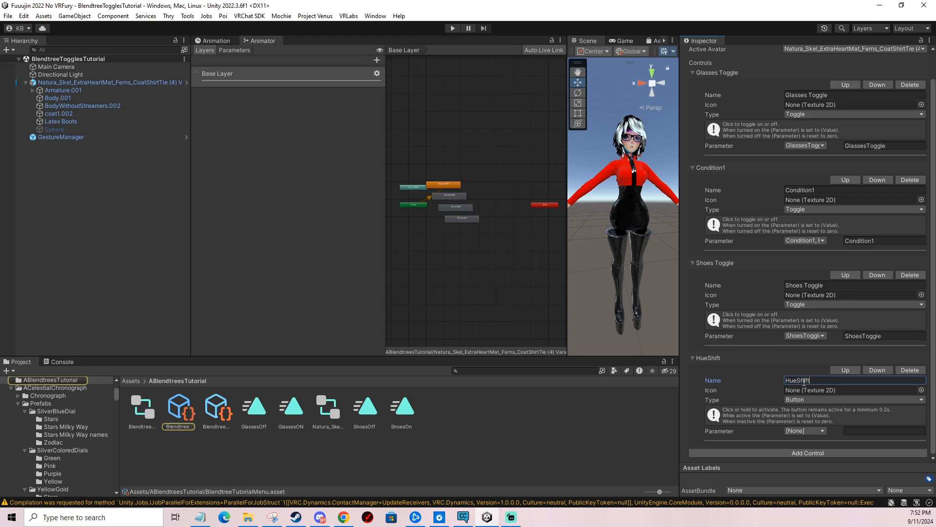
pyautogui.click(798, 380)
# Make the Hue Shift control a Radial Puppet and assign HueShift as its rotation parameter
pyautogui.click(804, 399)
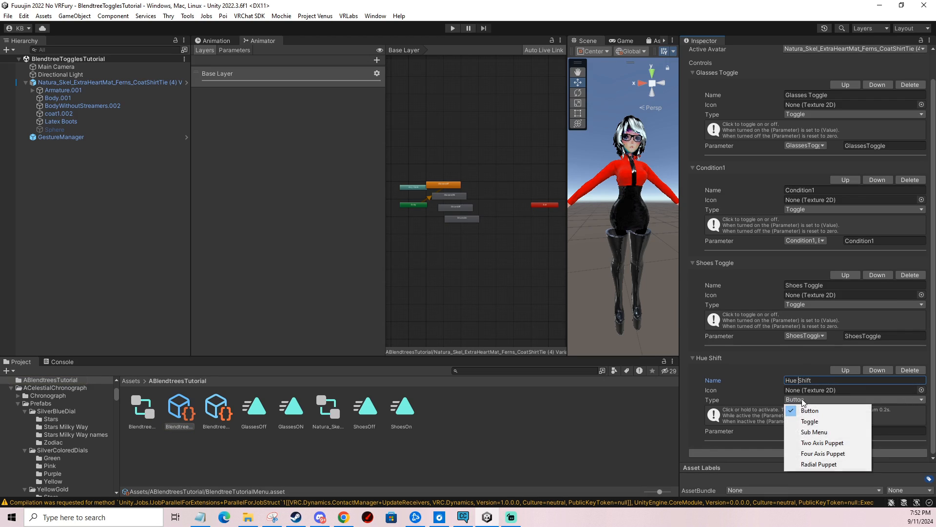
pyautogui.click(808, 464)
pyautogui.click(804, 450)
pyautogui.click(812, 448)
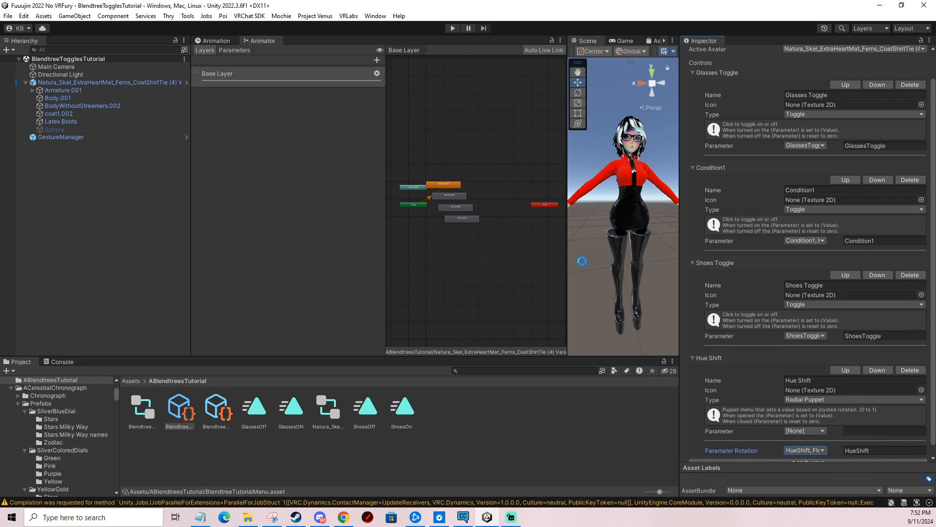
# Add a Float parameter named HueShift to the BlendtreeTutorialFX animator controller
pyautogui.click(155, 414)
pyautogui.click(235, 50)
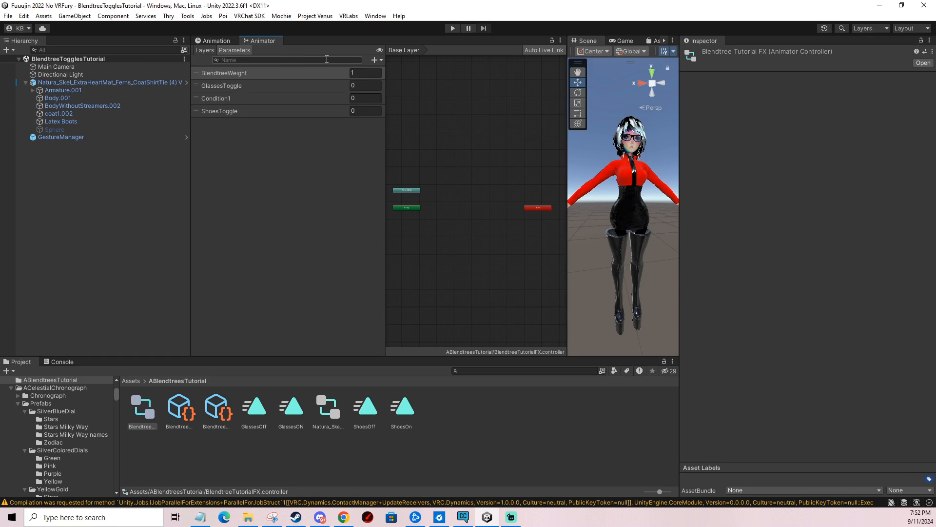
pyautogui.click(376, 60)
pyautogui.click(390, 74)
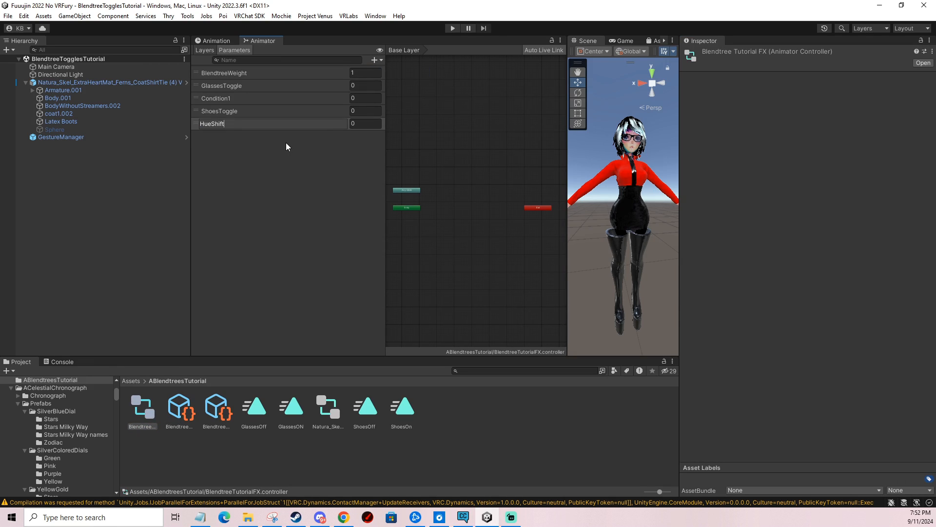
pyautogui.write('HueShift')
pyautogui.press('Return')
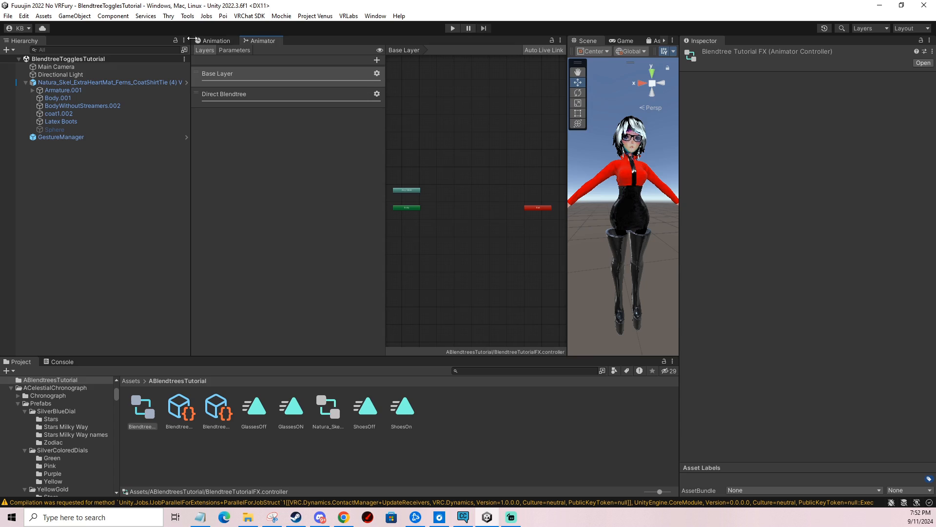
# Set the blend parameter of the Condition1 blend tree in the Direct Blendtree layer to HueShift
pyautogui.hotkey('ctrl', '6')
pyautogui.click(258, 40)
pyautogui.click(219, 93)
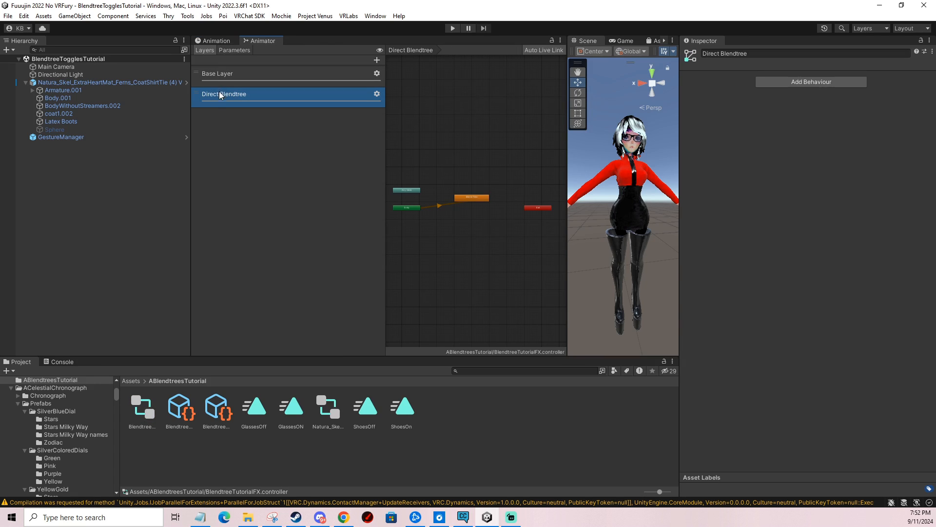
pyautogui.doubleClick(483, 198)
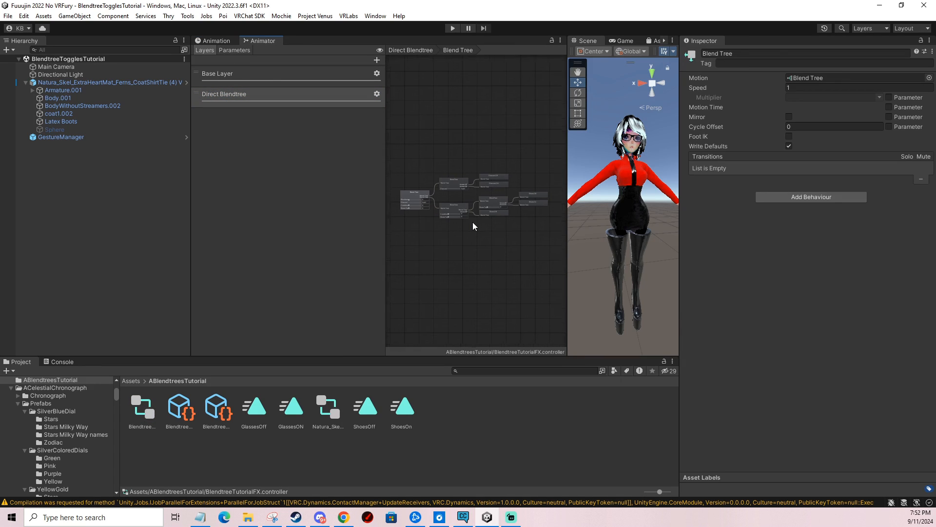
pyautogui.click(455, 201)
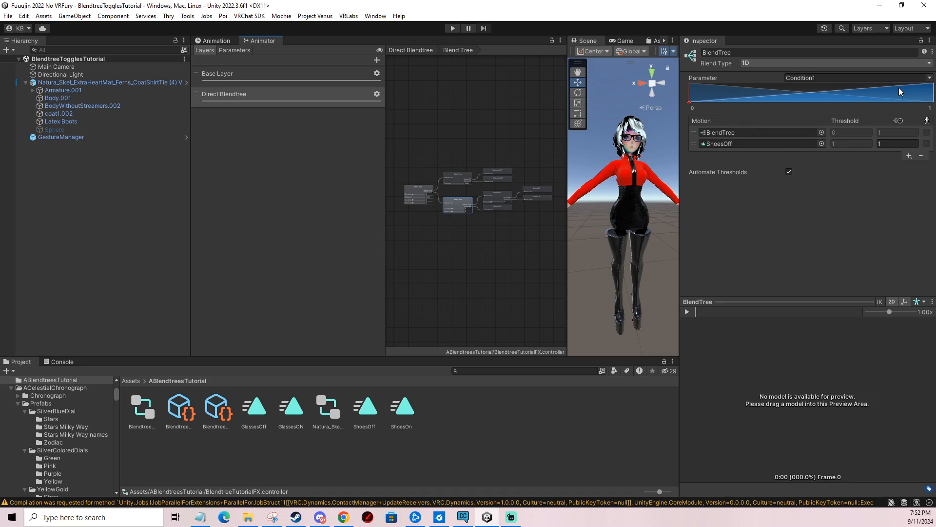
pyautogui.click(928, 78)
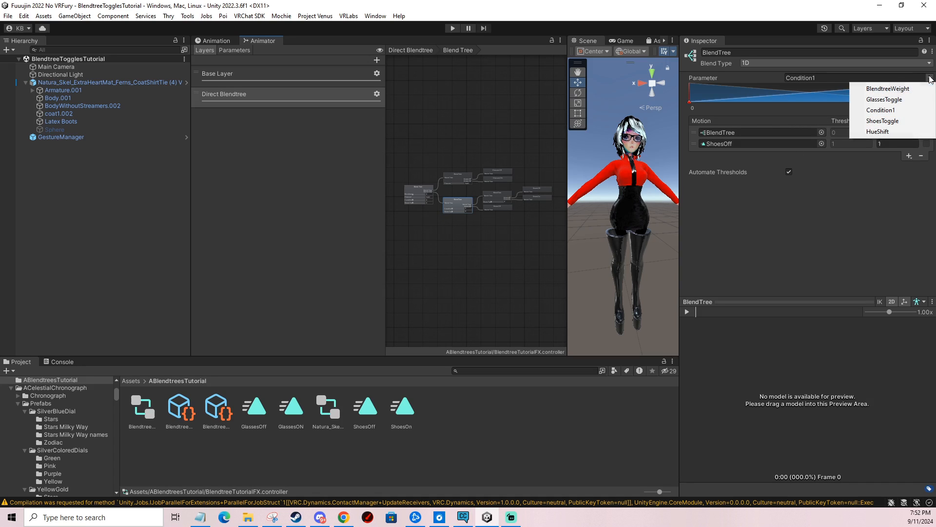
pyautogui.click(871, 132)
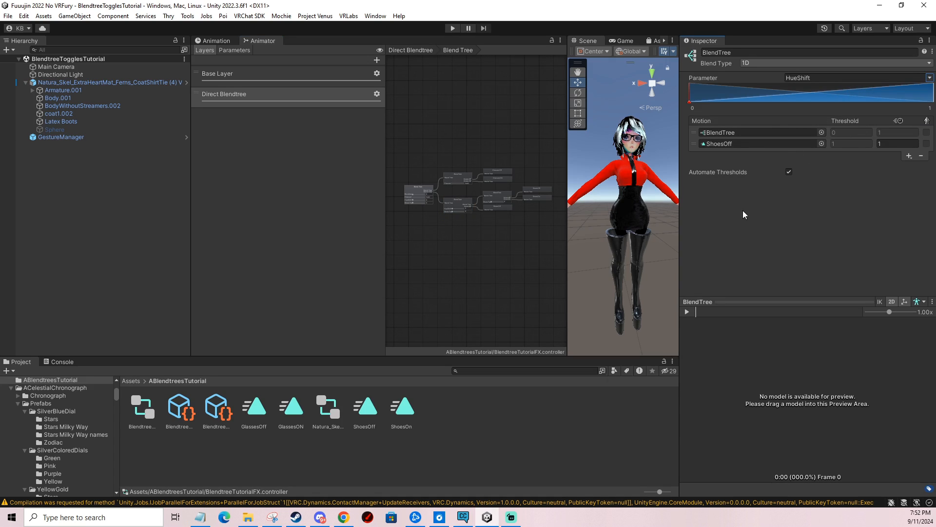
# Add three empty motion fields to the HueShift blend tree and move one of them above ShoesOff
pyautogui.click(909, 156)
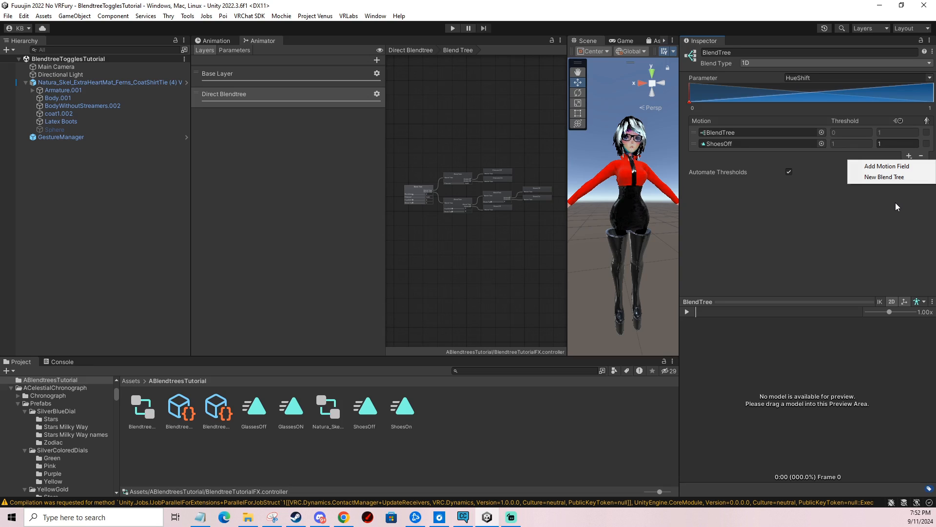
pyautogui.click(883, 168)
pyautogui.click(907, 167)
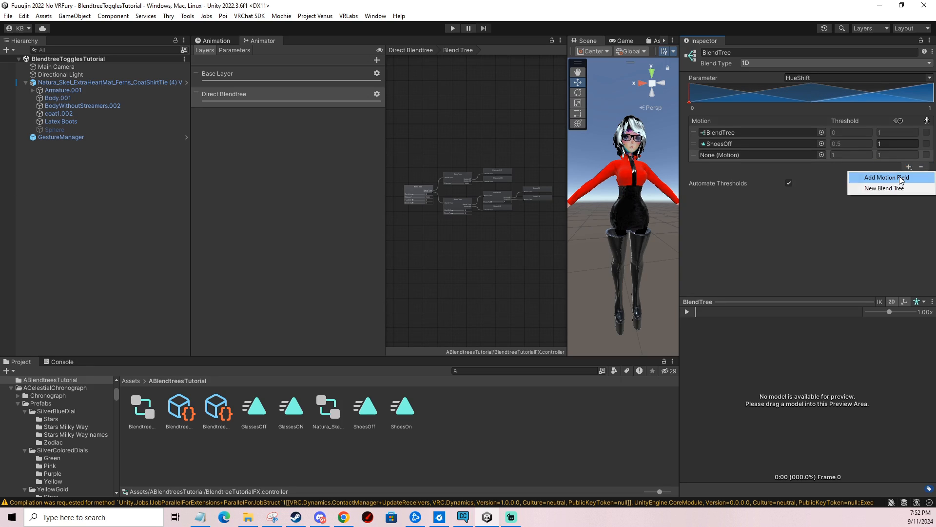
pyautogui.click(904, 177)
pyautogui.click(908, 179)
pyautogui.click(897, 183)
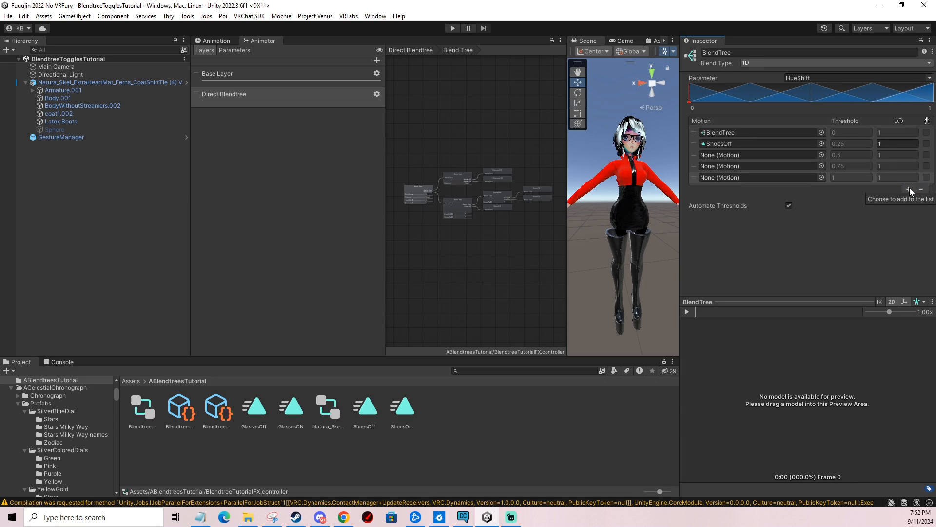
pyautogui.moveTo(695, 156); pyautogui.dragTo(705, 142)
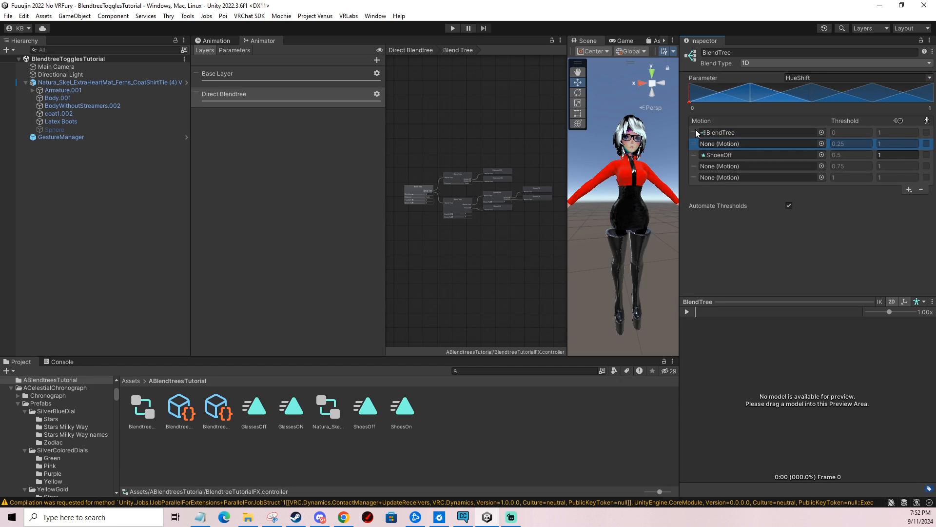
# Move the nested BlendTree to the third motion slot, below ShoesOff, and turn off Automate Thresholds for the HueShift tree
pyautogui.moveTo(695, 131); pyautogui.dragTo(701, 155)
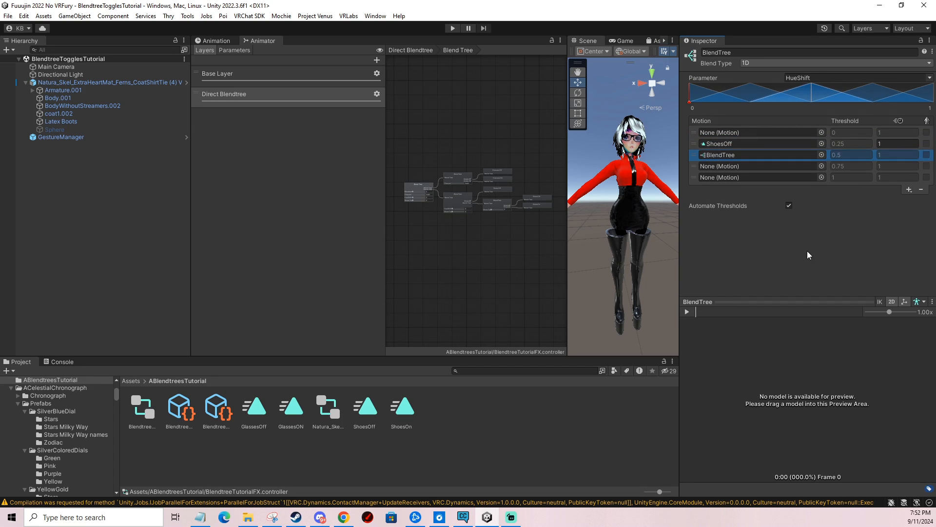
pyautogui.click(789, 205)
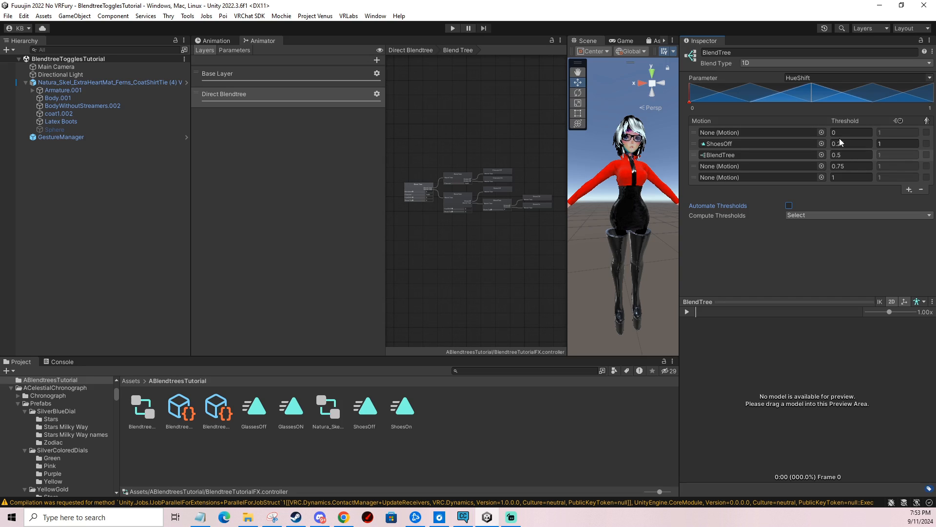
# Set the threshold of the empty motion in the fourth slot to 0.61
pyautogui.click(845, 166)
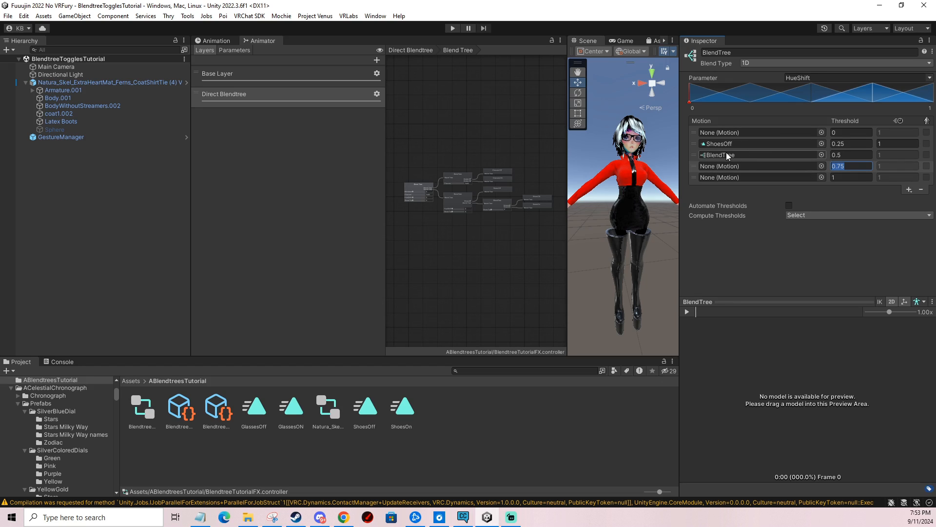
pyautogui.click(854, 177)
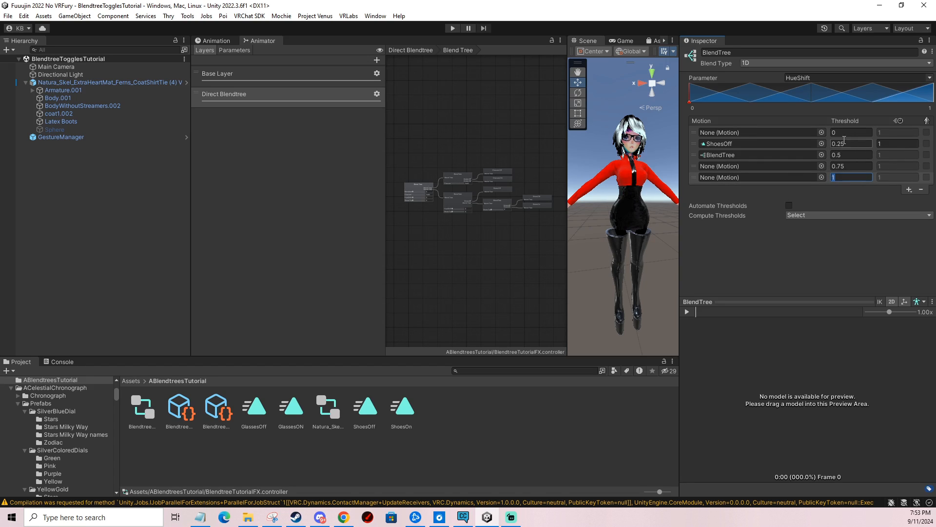
pyautogui.click(854, 165)
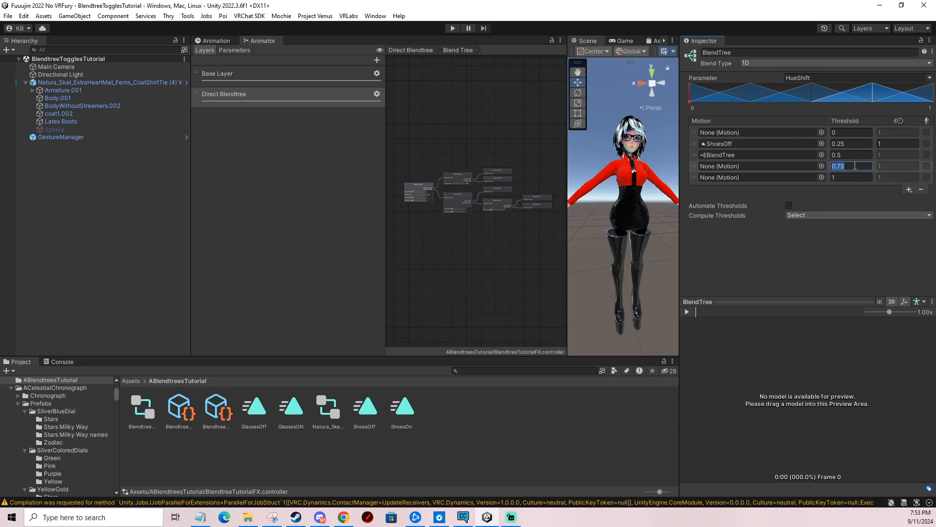
pyautogui.write('0.61')
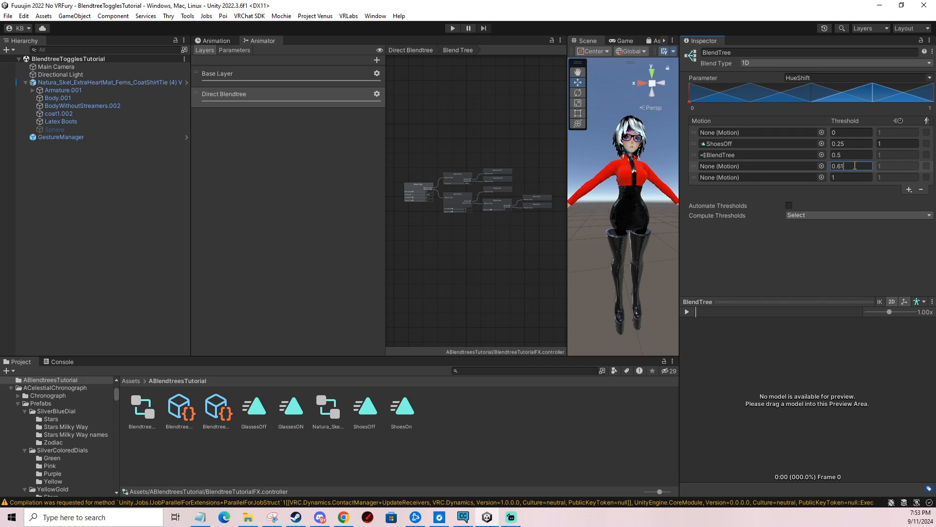
pyautogui.click(691, 167)
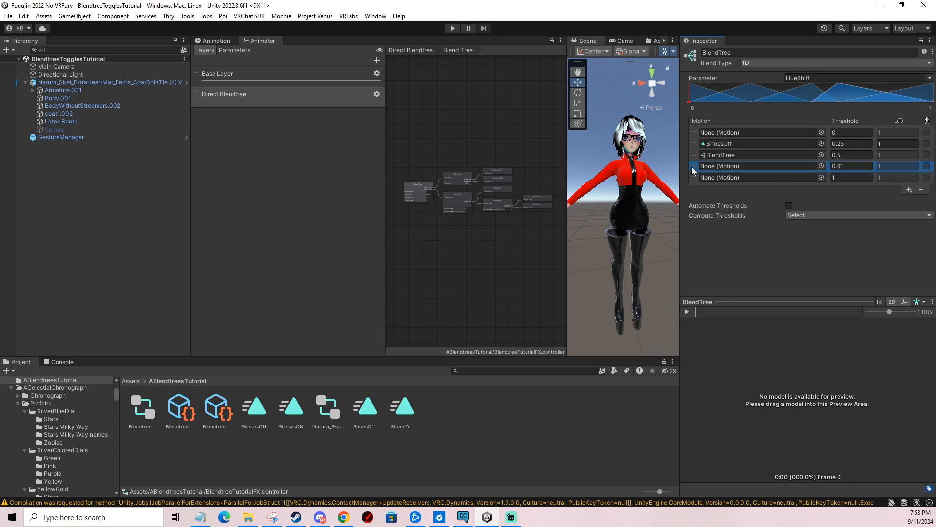
# Add a new child blend tree to the HueShift tree and move it to the fourth slot, directly below the existing nested BlendTree
pyautogui.click(910, 190)
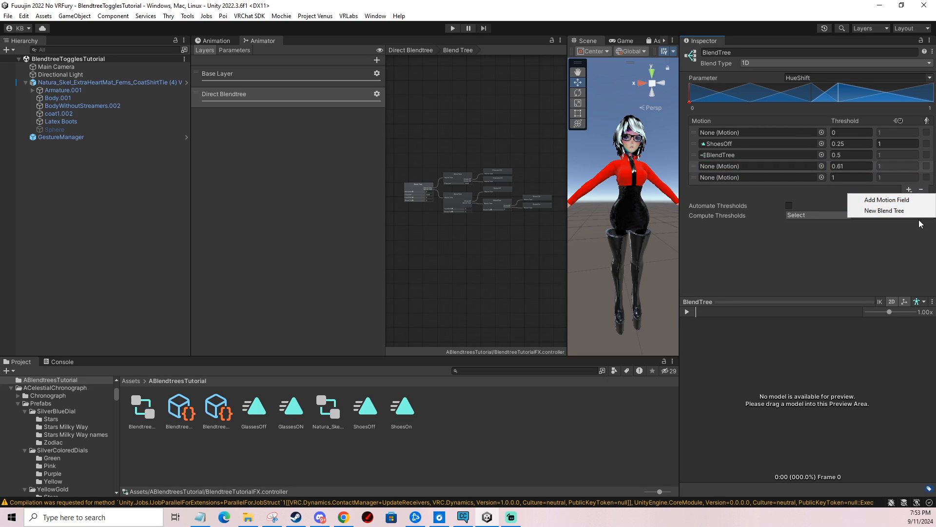
pyautogui.click(888, 212)
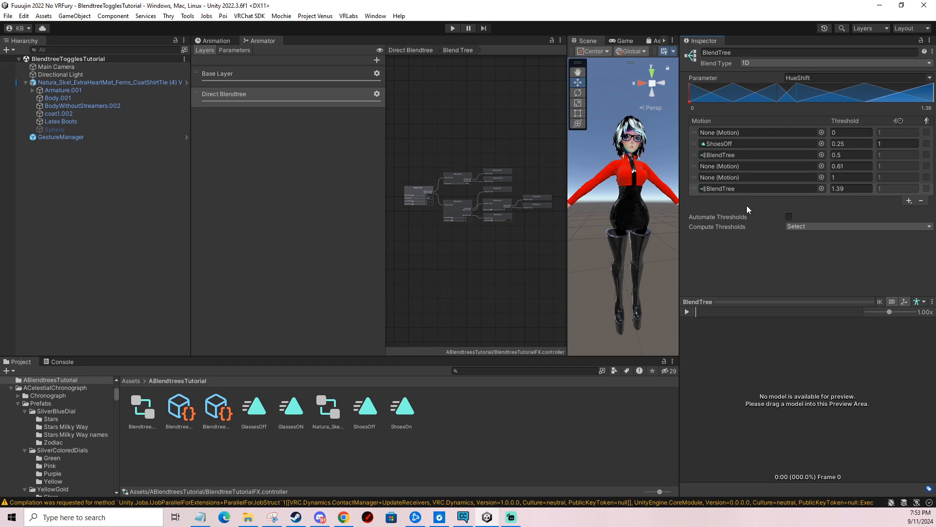
pyautogui.moveTo(692, 191); pyautogui.dragTo(696, 167)
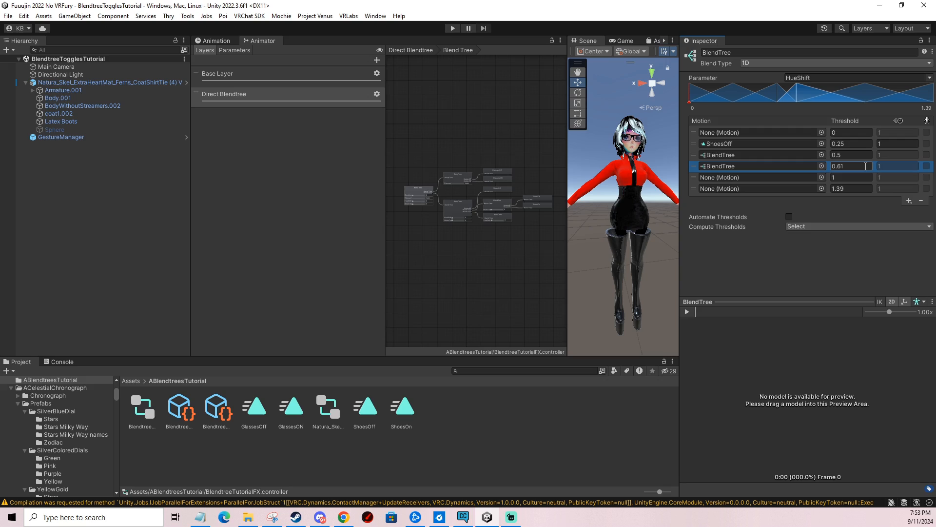
# Set the thresholds of the fifth and sixth motions in the HueShift tree to 0.61 and 1
pyautogui.click(849, 188)
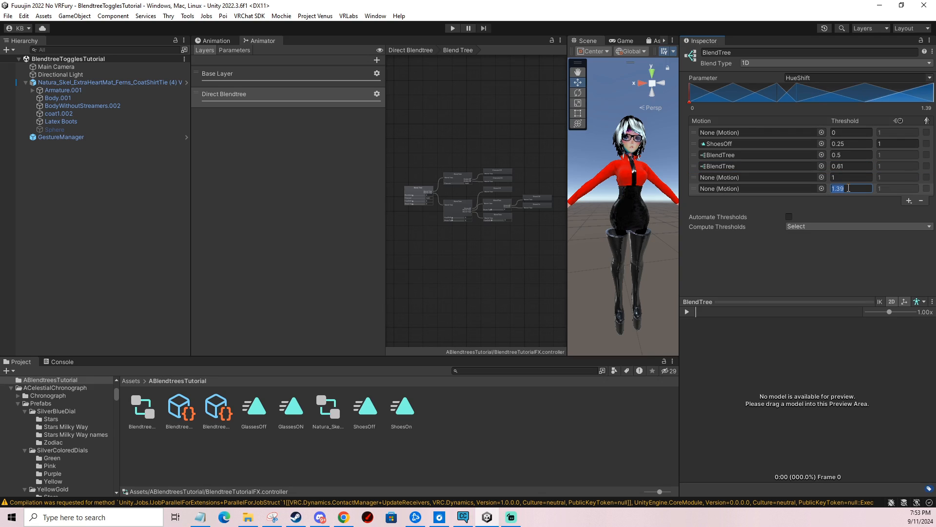
pyautogui.click(845, 178)
pyautogui.write('0')
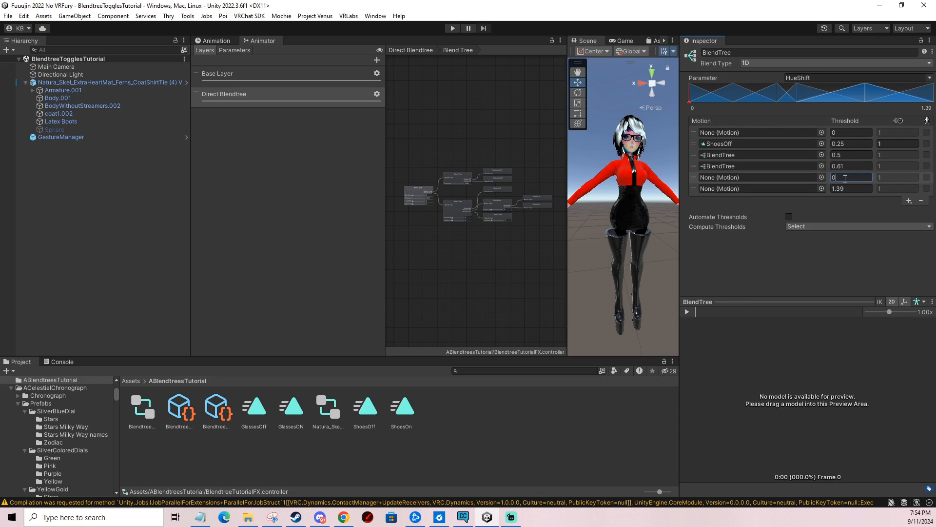
pyautogui.write('.9')
pyautogui.click(856, 188)
pyautogui.write('1')
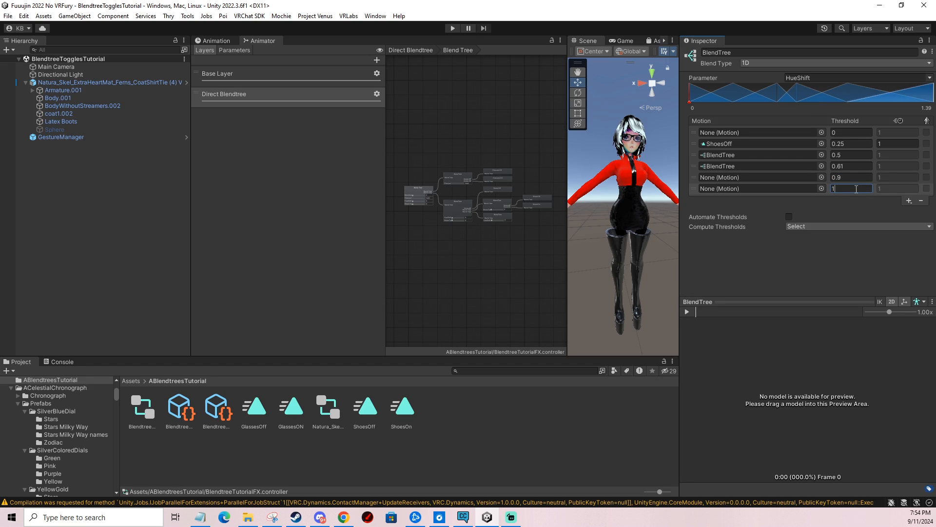
pyautogui.click(852, 178)
pyautogui.write('0.61')
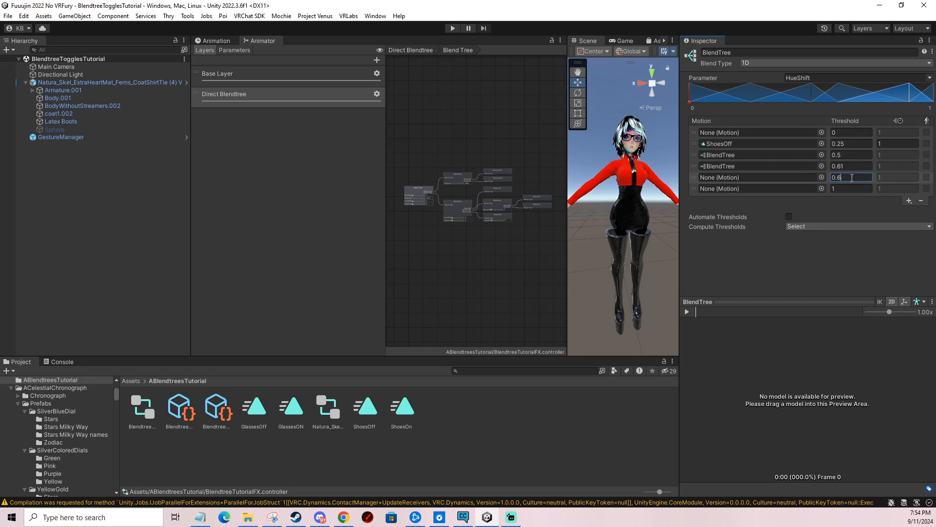
# Set the thresholds of the two nested blend trees to 0.4 and 0.6, and the ShoesOff threshold above them to 0.39
pyautogui.click(854, 165)
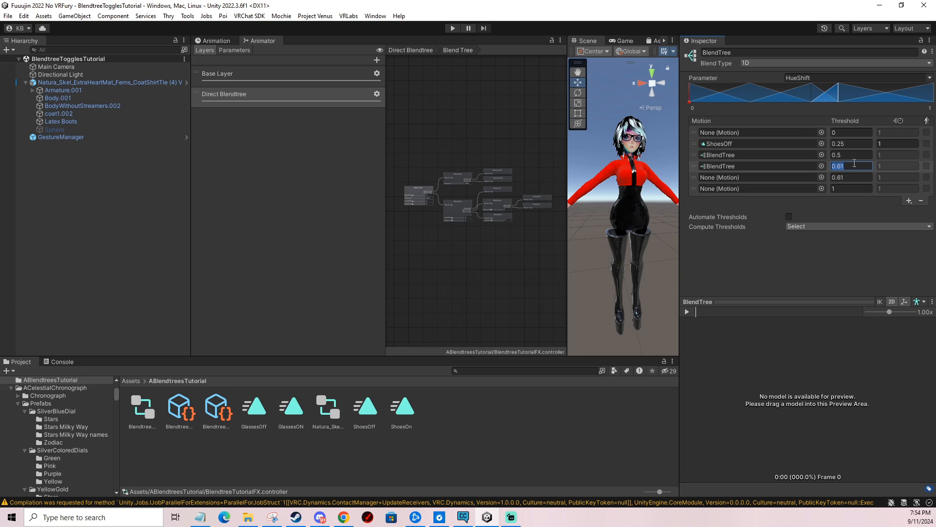
pyautogui.write('0.6')
pyautogui.click(845, 155)
pyautogui.write('0.4')
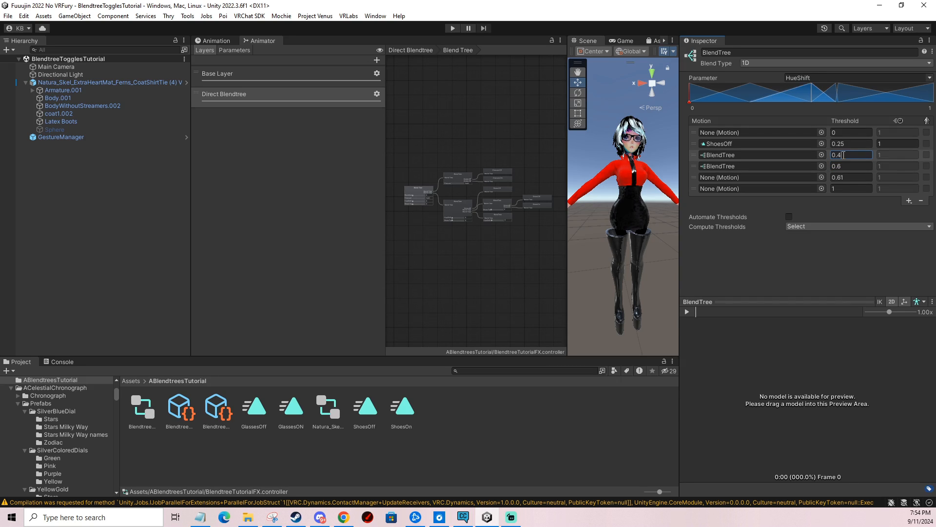
pyautogui.click(853, 144)
pyautogui.write('0.')
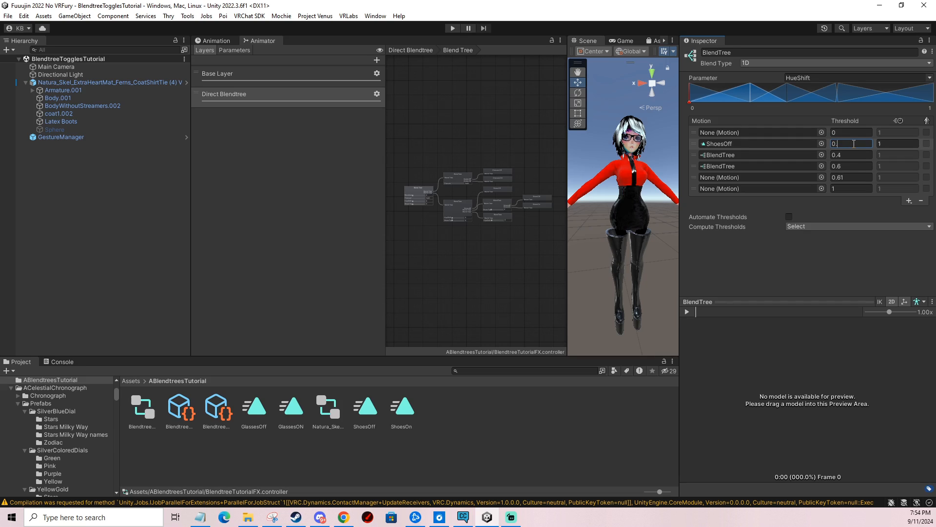
pyautogui.write('39')
pyautogui.press('Return')
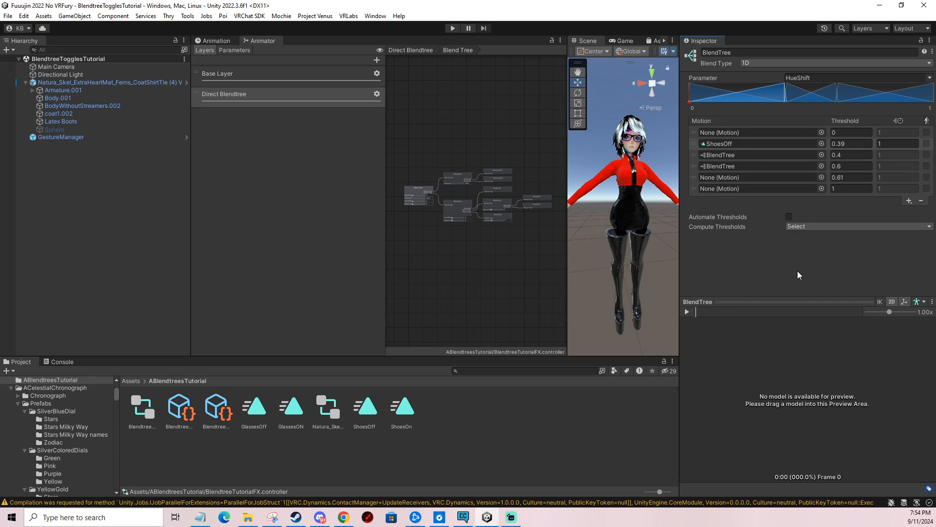
# Assign the ShoesOff animation to the three empty motions at thresholds 0, 0.61 and 1
pyautogui.click(724, 146)
pyautogui.moveTo(370, 403); pyautogui.dragTo(687, 234)
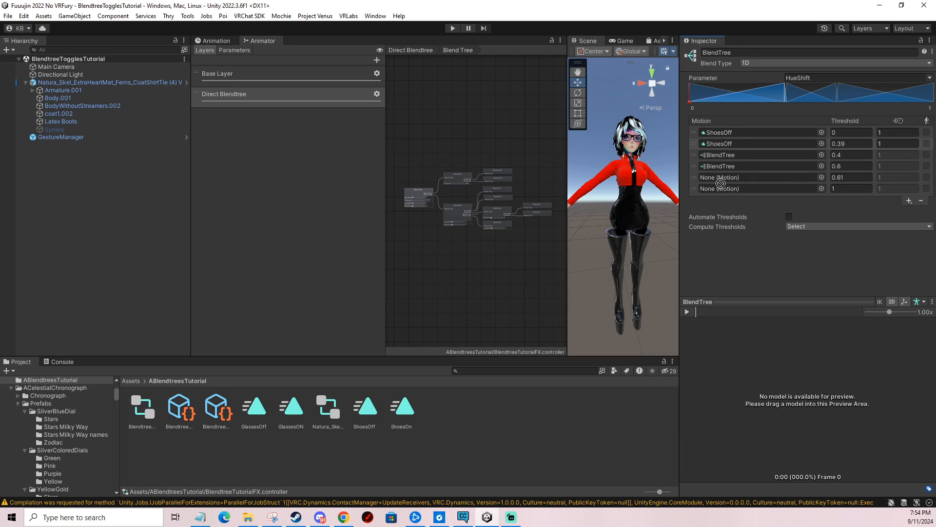
pyautogui.moveTo(366, 406); pyautogui.dragTo(711, 179)
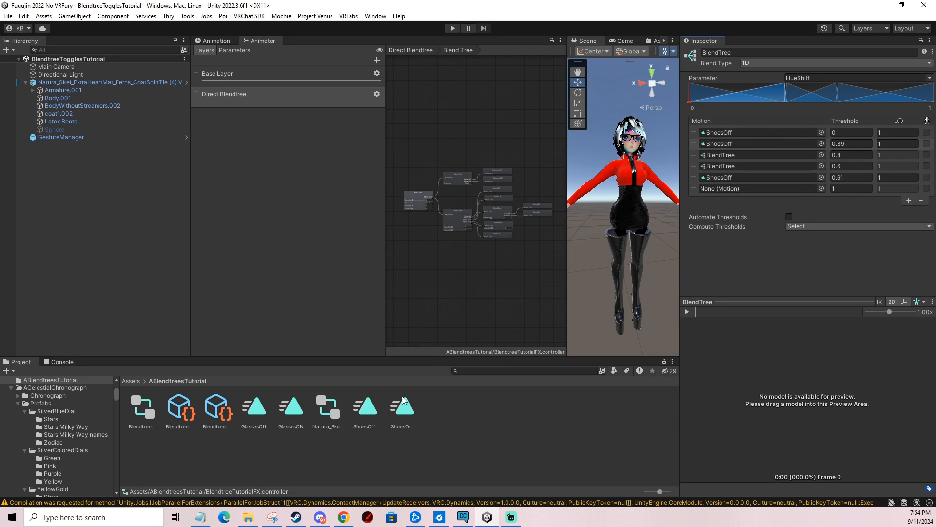
pyautogui.moveTo(366, 406); pyautogui.dragTo(719, 189)
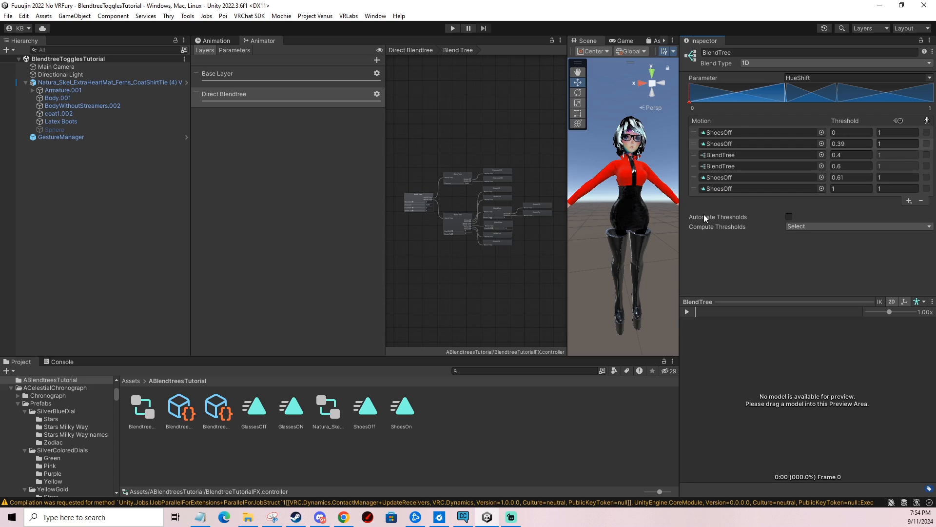
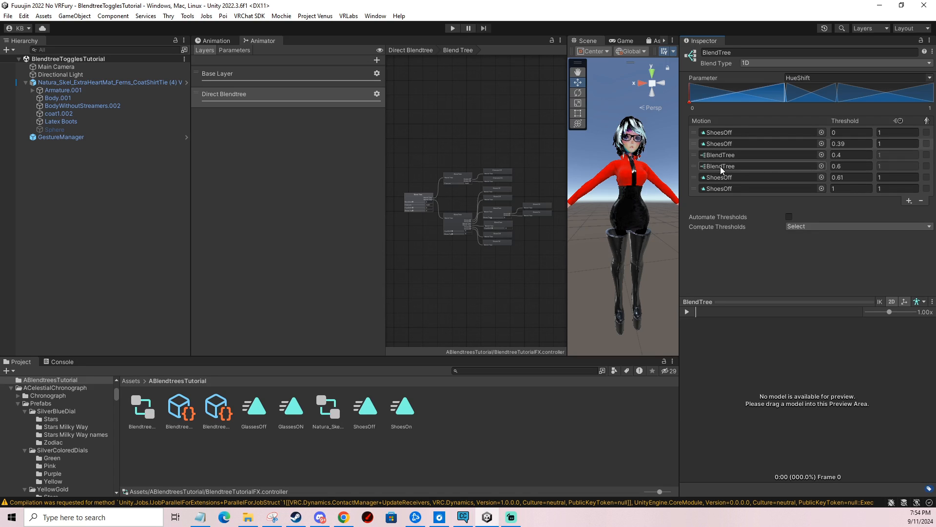
# Set the blend parameter of the new empty nested blend tree to ShoesToggle, matching the existing nested tree
pyautogui.moveTo(518, 227); pyautogui.dragTo(495, 215, button='middle')
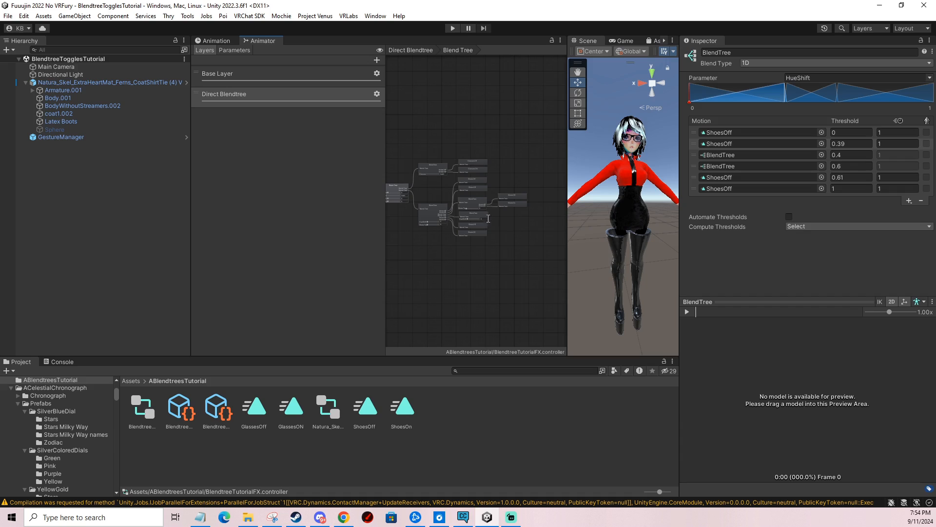
pyautogui.scroll(2, 488, 218)
pyautogui.click(463, 215)
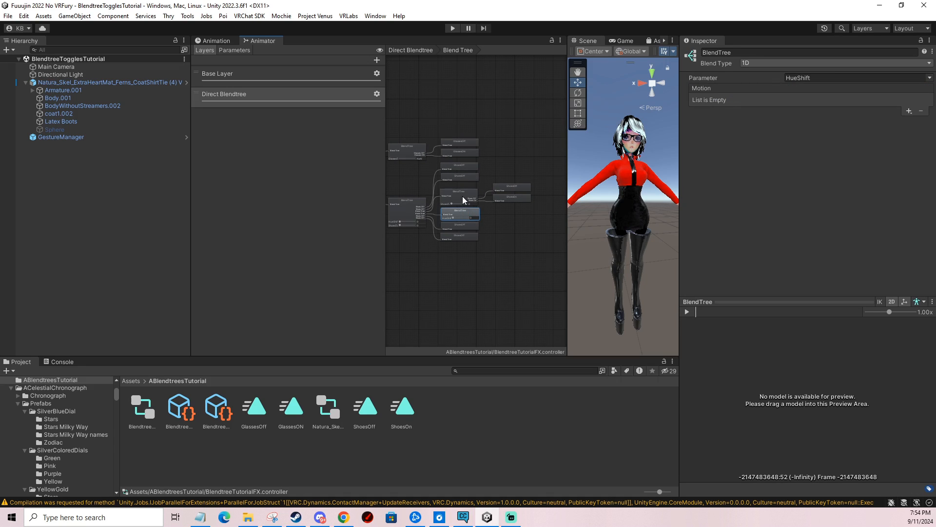
pyautogui.click(462, 197)
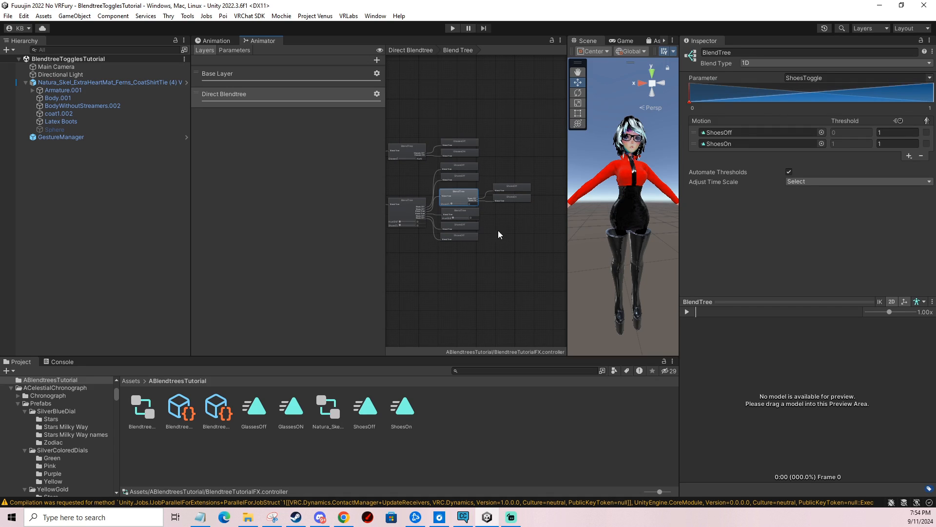
pyautogui.click(461, 215)
pyautogui.click(908, 78)
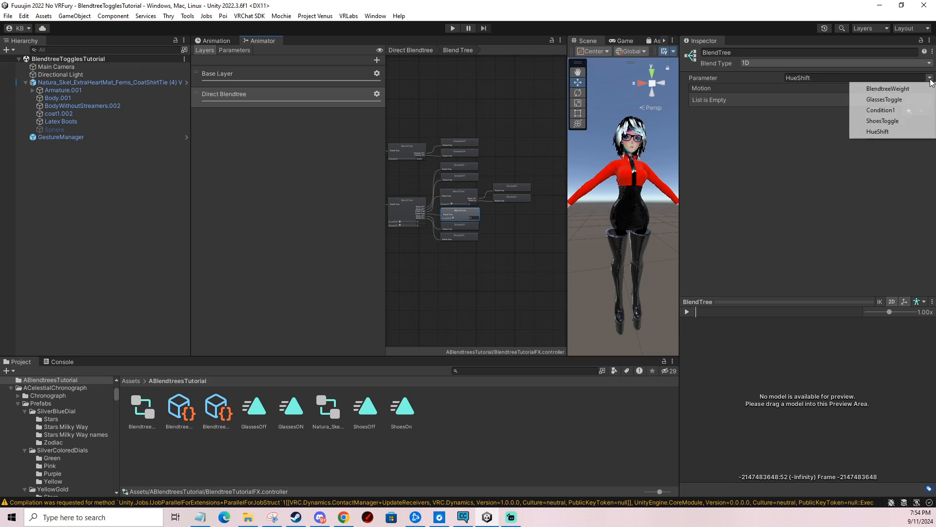
pyautogui.click(882, 123)
# Add two motion fields to the new nested blend tree and assign ShoesOff to the first and ShoesOn to the second
pyautogui.click(910, 112)
pyautogui.click(908, 122)
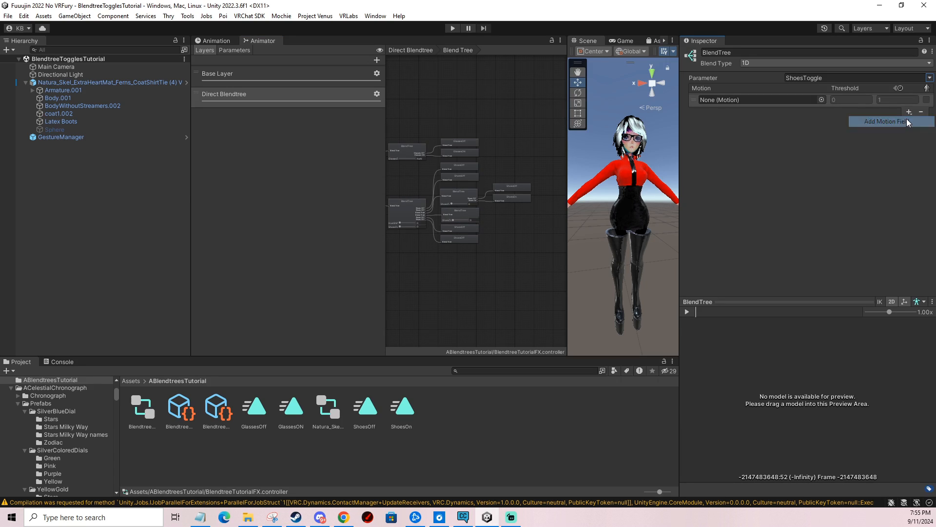
pyautogui.click(909, 113)
pyautogui.click(887, 123)
pyautogui.moveTo(364, 407); pyautogui.dragTo(714, 132)
pyautogui.moveTo(396, 411); pyautogui.dragTo(773, 145)
# Review the motions of the HueShift blend tree and of the root Direct blend tree
pyautogui.click(473, 207)
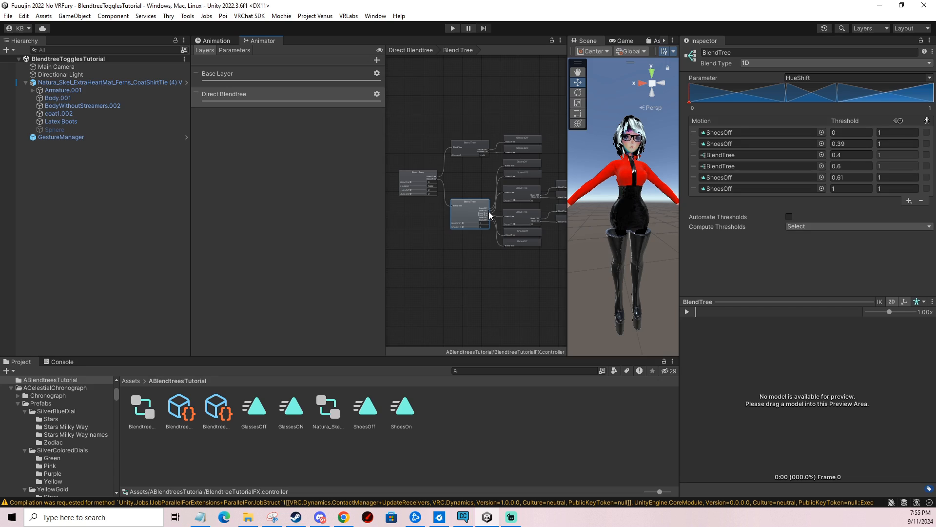
pyautogui.click(478, 177)
pyautogui.scroll(-4, 481, 178)
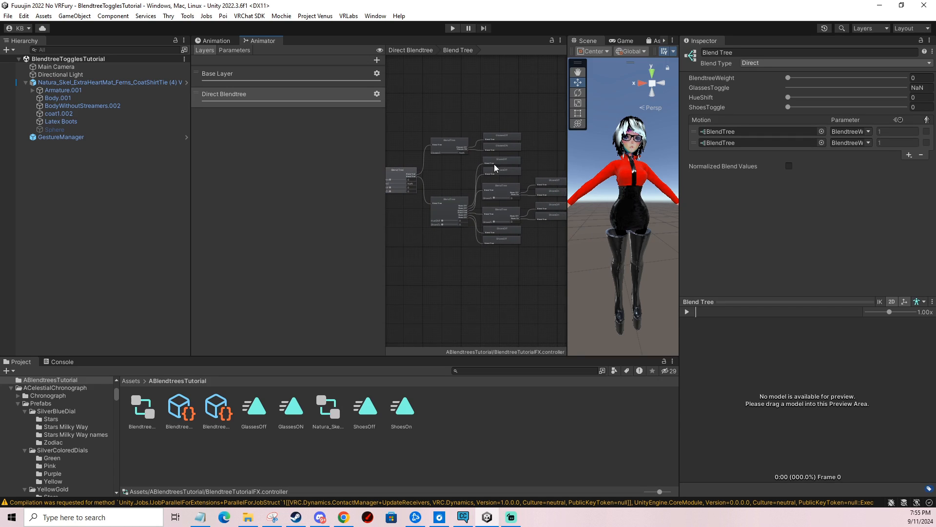
# Display the Natura_Skel variant controller instead of the FX controller, and enter play mode with GestureManager selected in the Scene view
pyautogui.click(326, 406)
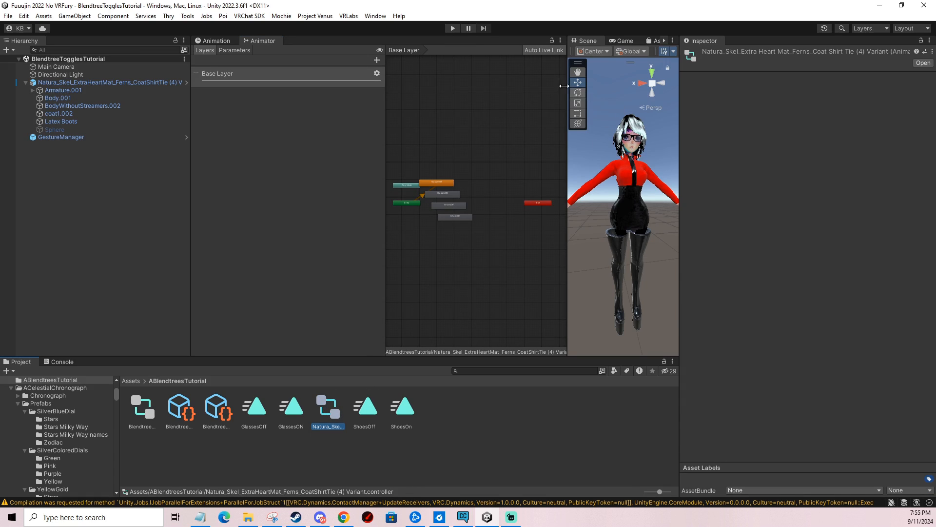
pyautogui.click(450, 29)
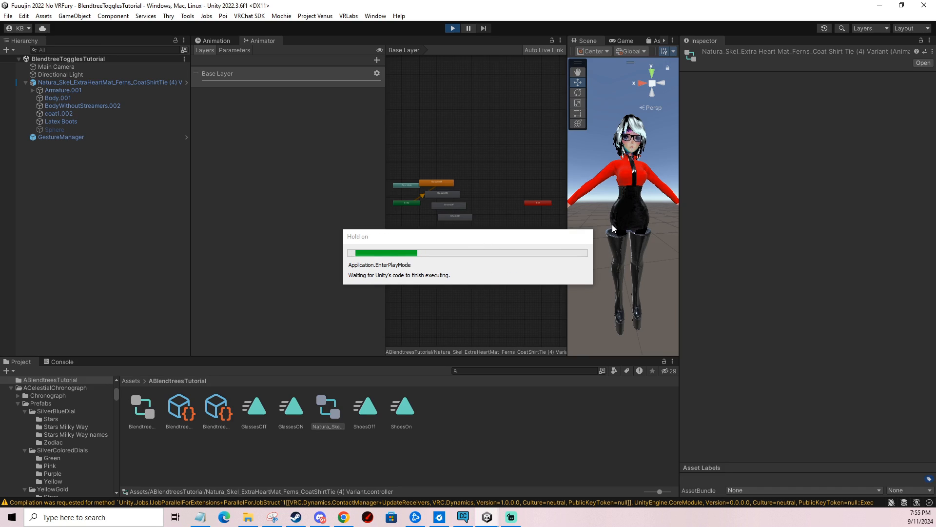
pyautogui.click(587, 40)
pyautogui.click(75, 131)
pyautogui.click(75, 135)
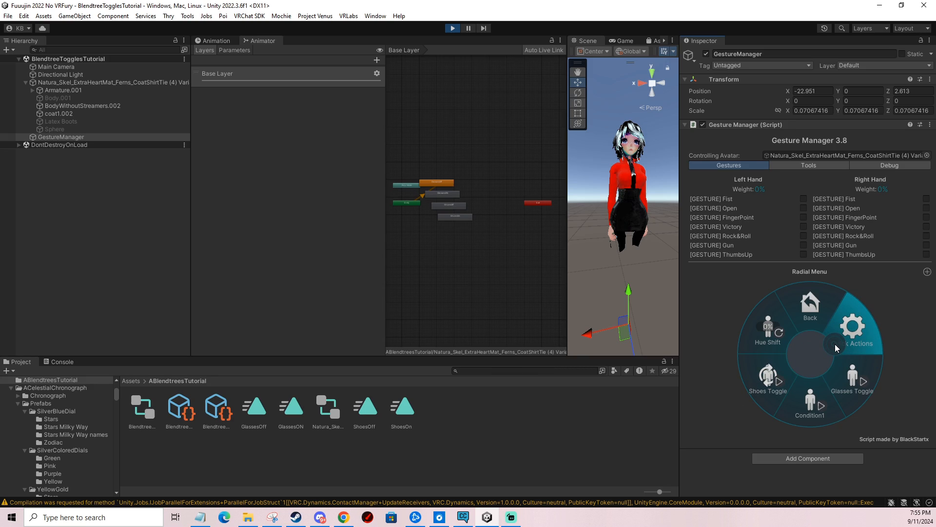
# Test the Hue Shift radial puppet by rotating it up to 61% and back while watching the avatar's shoes
pyautogui.click(772, 323)
pyautogui.moveTo(813, 329); pyautogui.dragTo(739, 364)
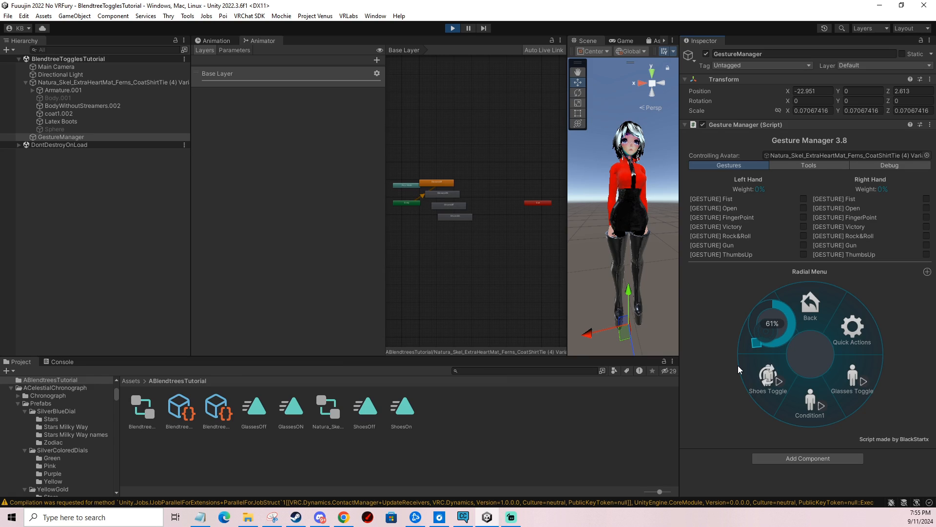
pyautogui.moveTo(739, 365); pyautogui.dragTo(827, 322)
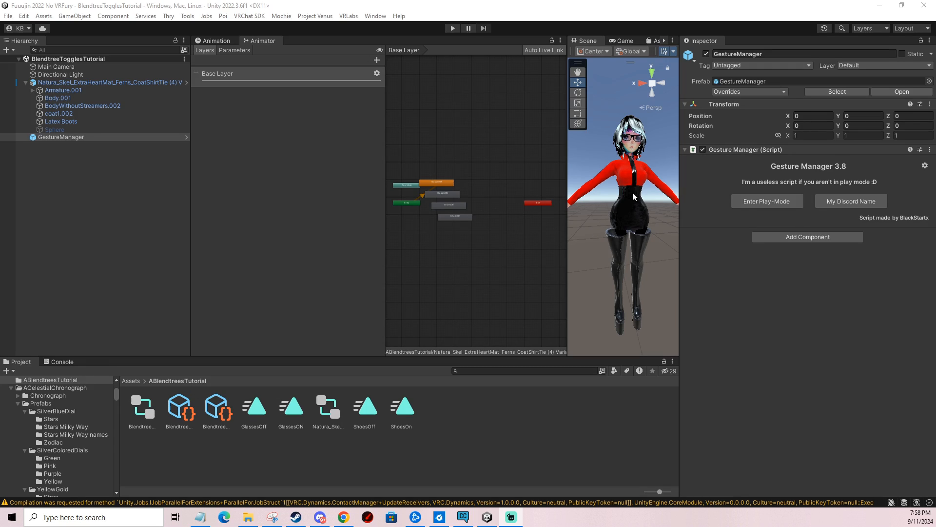
pyautogui.scroll(4, 612, 204)
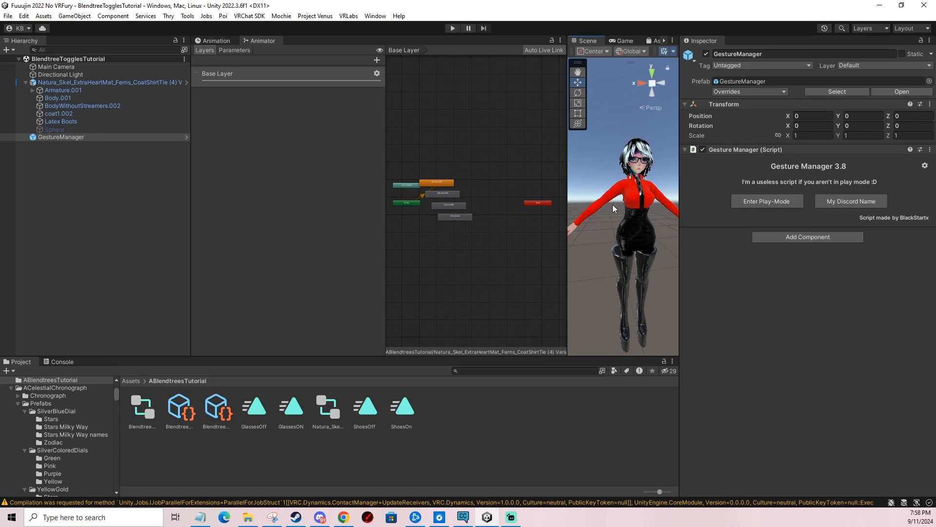
# Select the coat1.002 mesh and create a new animation clip named HueShift0 in the ABlendtreesTutorial folder
pyautogui.scroll(3, 618, 211)
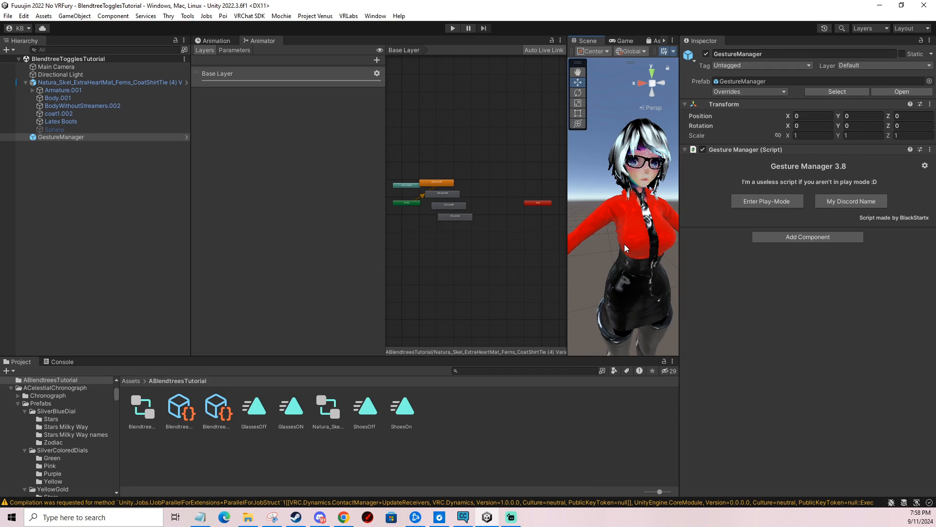
pyautogui.click(224, 41)
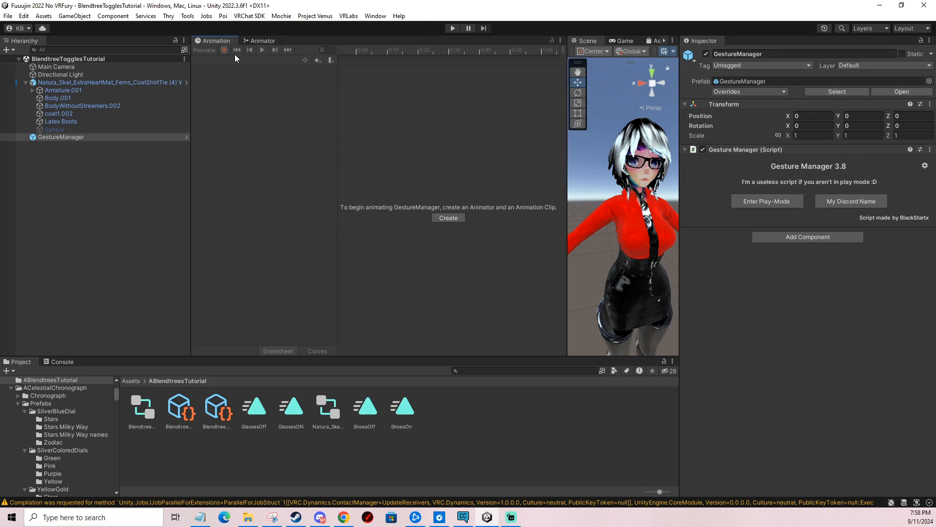
pyautogui.click(626, 224)
pyautogui.click(626, 224)
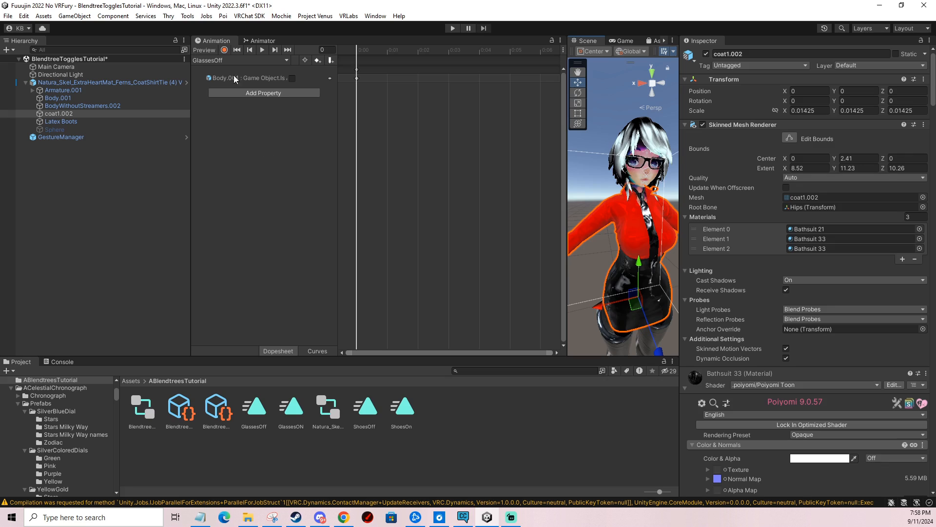
pyautogui.click(223, 60)
pyautogui.click(236, 116)
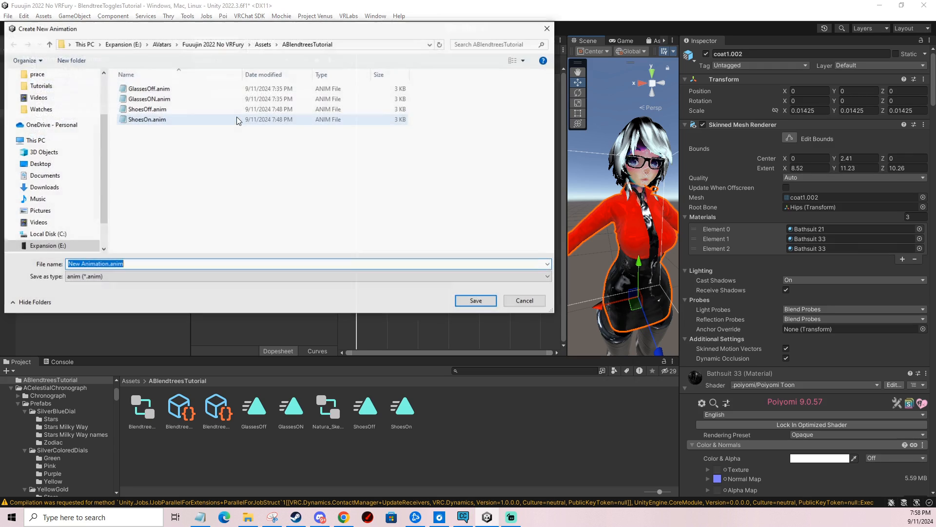
pyautogui.write('HueShift0')
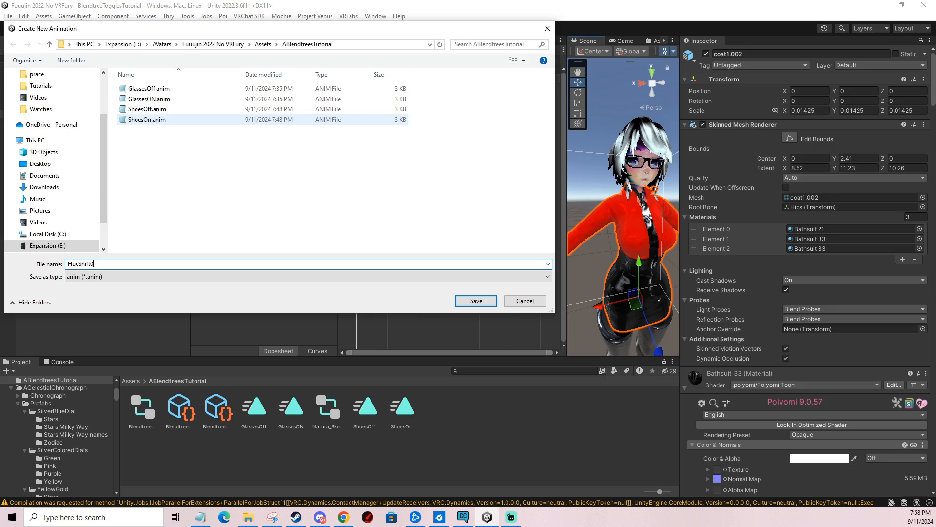
pyautogui.press('Return')
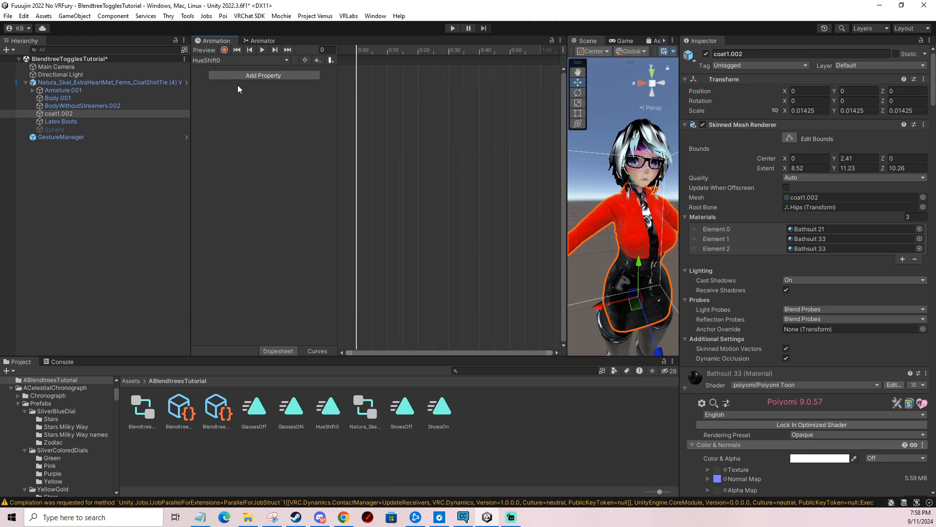
# Start keyframe recording for HueShift0 with the coat framed and go to the Color & Normals settings of its Bathsuit 33 material
pyautogui.press('f')
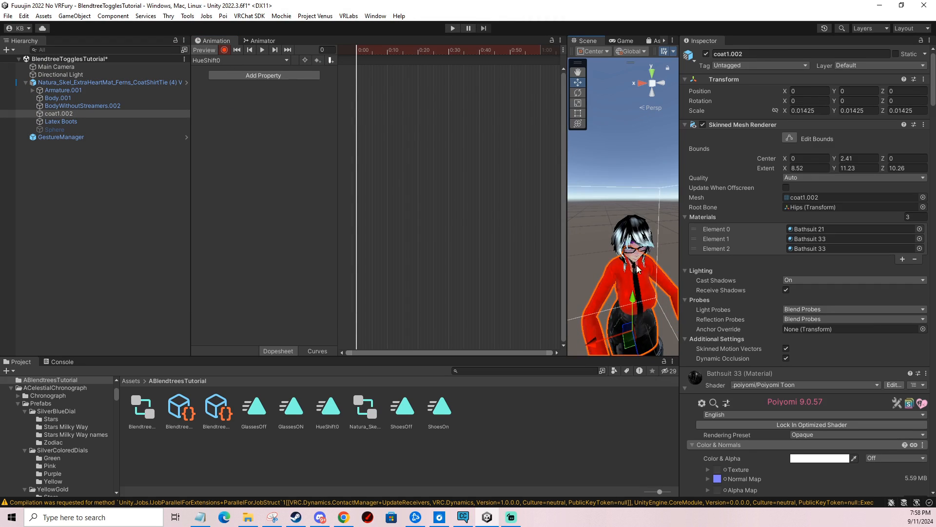
pyautogui.scroll(-20, 710, 359)
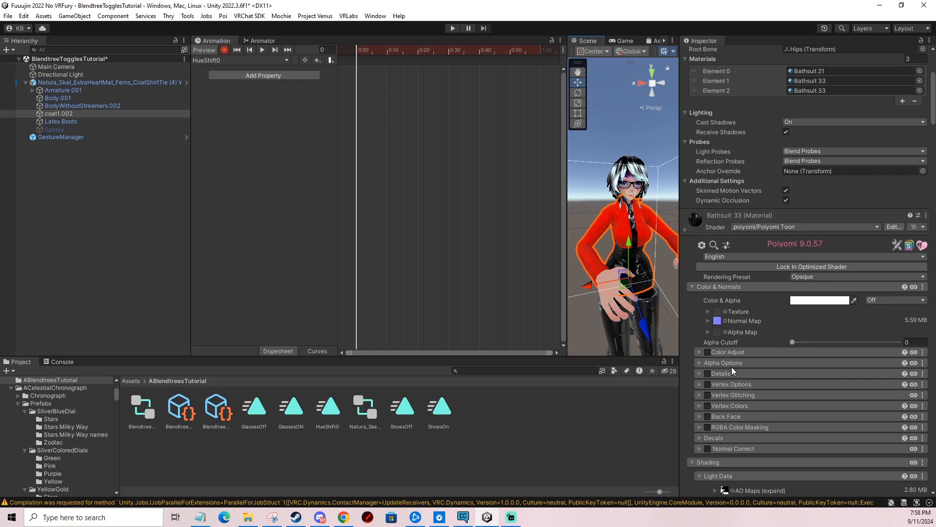
# Enable Hue Shift under Matcap 1 of the coat's Bathsuit 33 material and mark its Hue Shift value as animated
pyautogui.scroll(20, 755, 361)
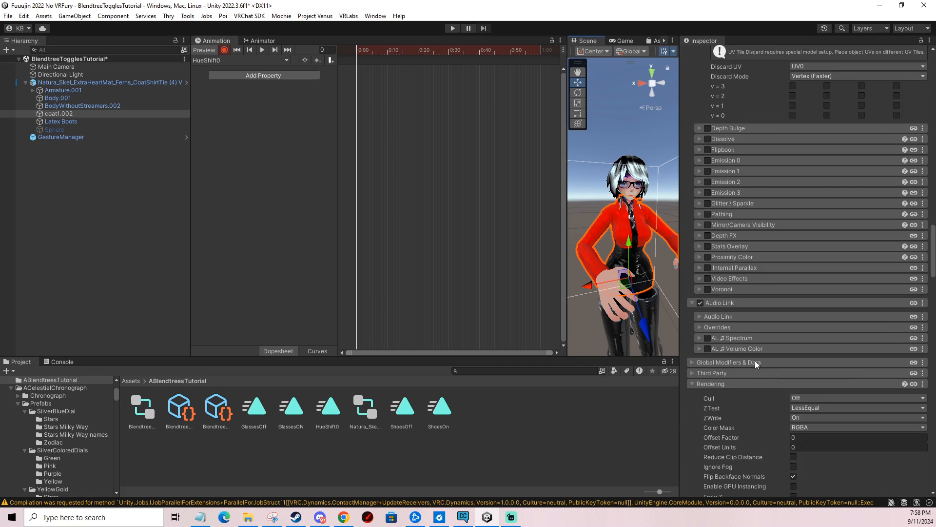
pyautogui.scroll(-15, 748, 343)
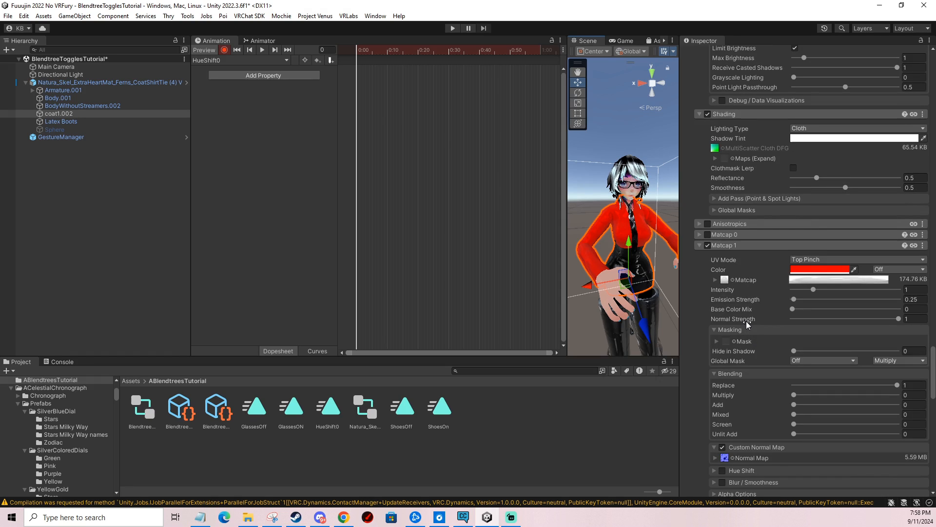
pyautogui.scroll(-2, 746, 322)
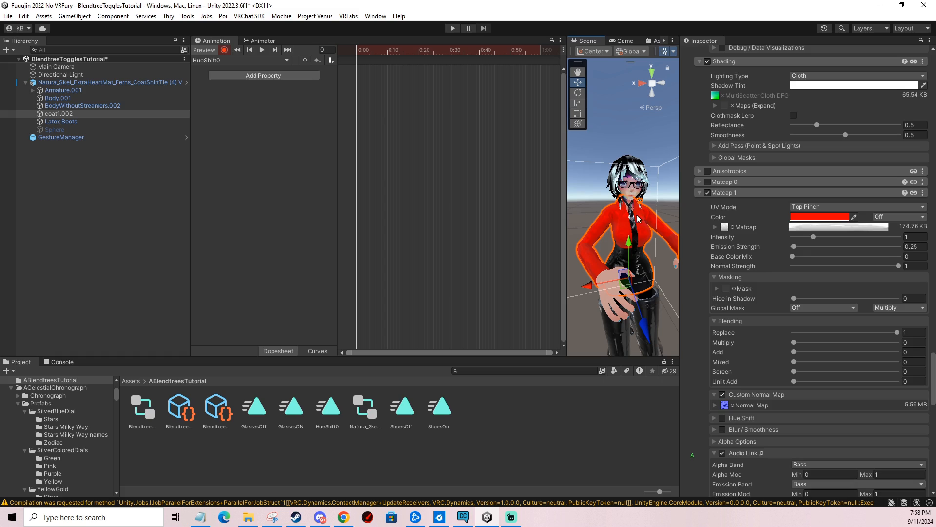
pyautogui.click(225, 51)
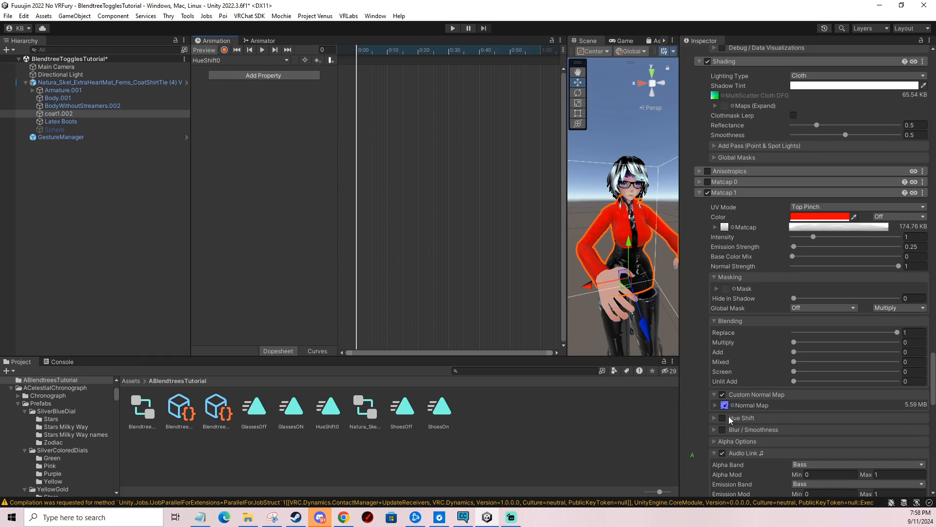
pyautogui.click(722, 418)
pyautogui.click(715, 418)
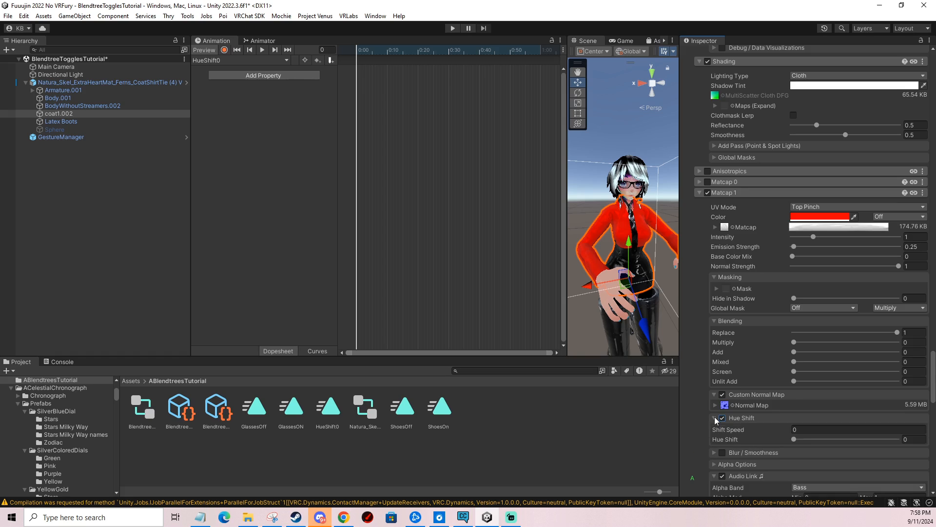
pyautogui.rightClick(732, 439)
pyautogui.click(794, 337)
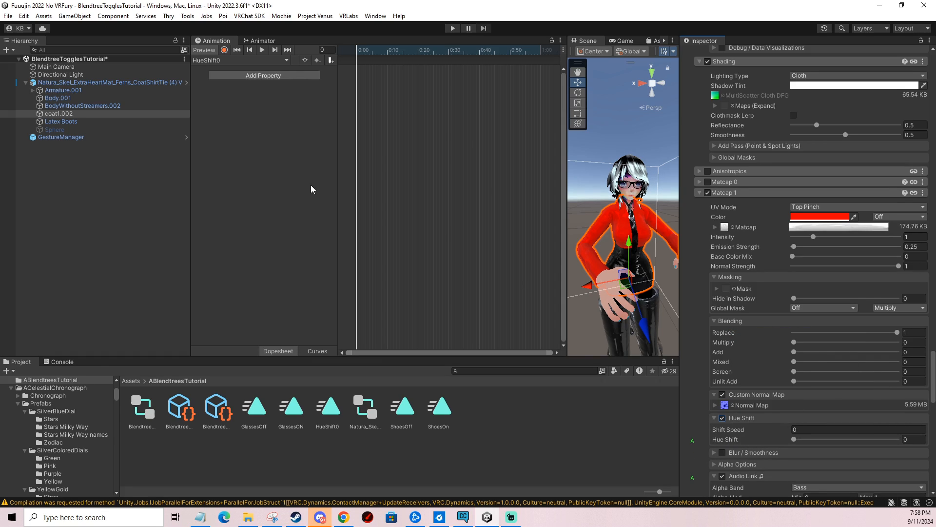
# Record a keyframe of the coat's Matcap 1 Hue Shift at 0 in the HueShift0 clip and select the recorded property
pyautogui.click(224, 50)
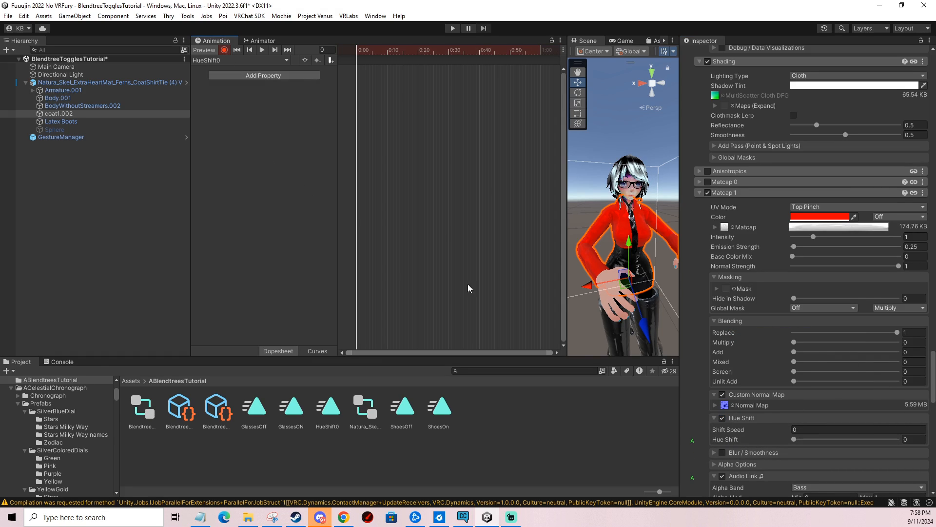
pyautogui.click(800, 440)
pyautogui.click(236, 79)
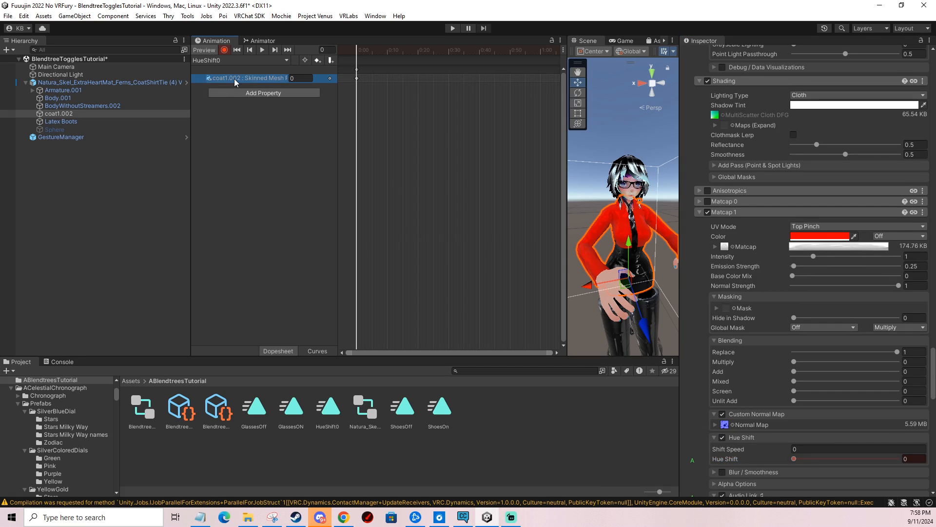
# Create an animation clip named HueShift1 in the ABlendtreesTutorial folder, carrying over the coat's hue shift property from HueShift0
pyautogui.click(219, 59)
pyautogui.click(216, 128)
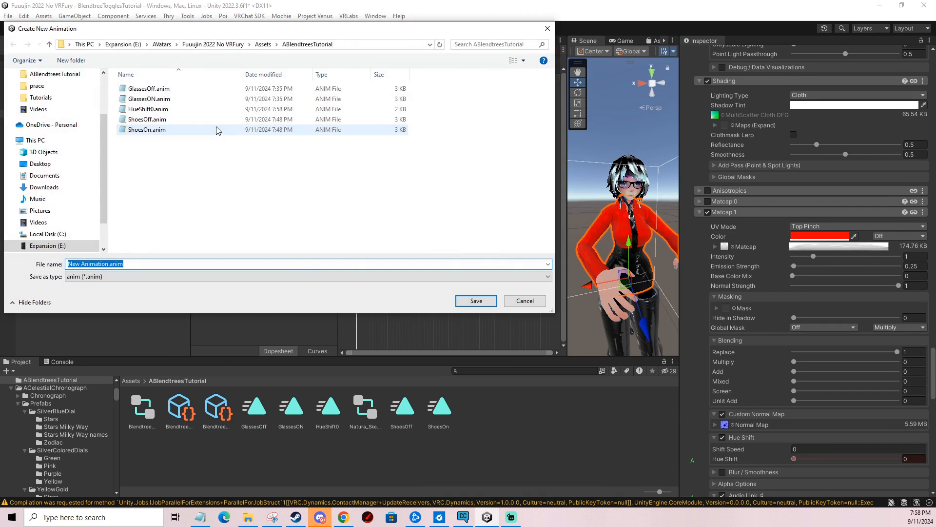
pyautogui.write('HueShift1')
pyautogui.press('Return')
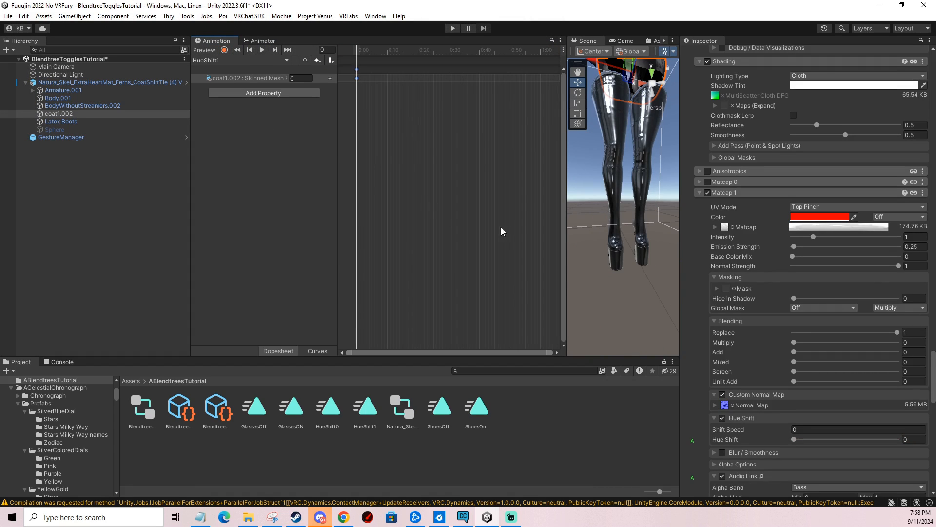
# Set the coat's hue shift keyframe in the HueShift1 clip to 1 and save the scene
pyautogui.moveTo(805, 441); pyautogui.dragTo(744, 437)
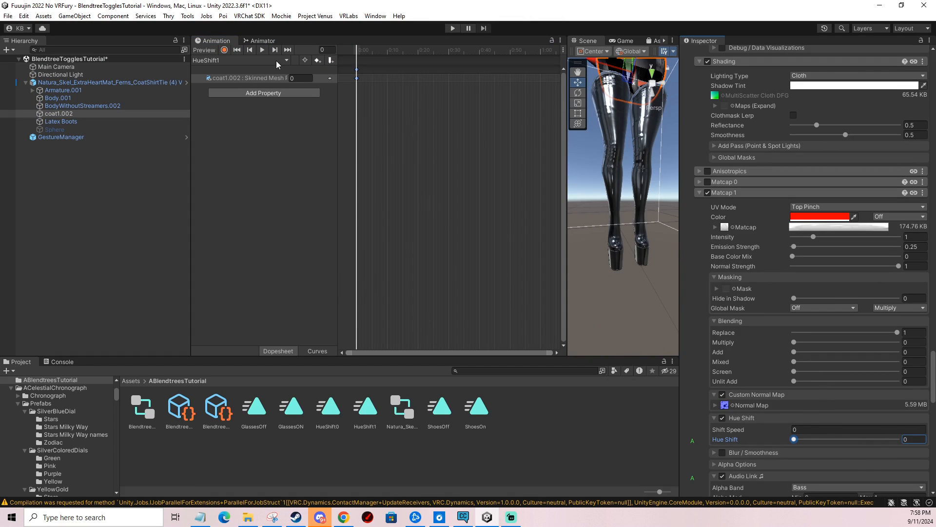
pyautogui.click(305, 77)
pyautogui.moveTo(616, 195); pyautogui.dragTo(613, 219, button='middle')
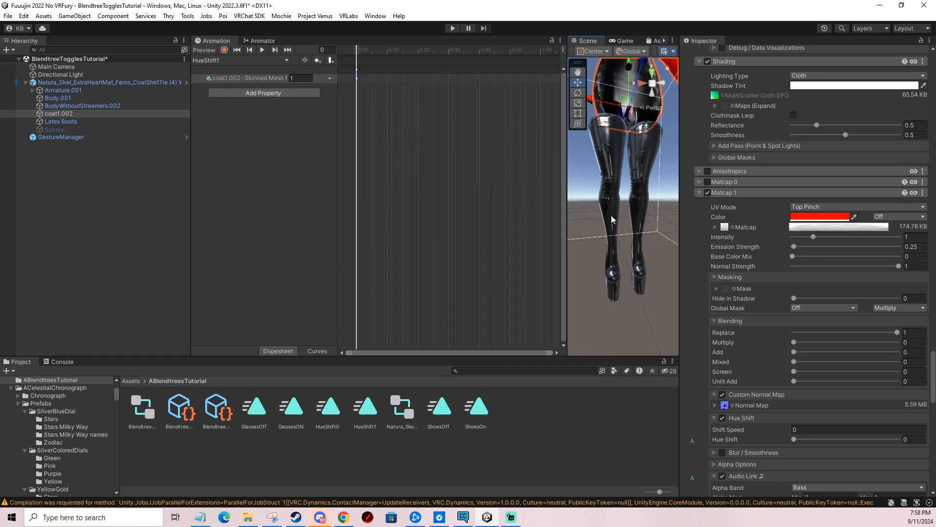
pyautogui.moveTo(615, 117); pyautogui.dragTo(596, 243, button='middle')
pyautogui.hotkey('ctrl', 's')
pyautogui.moveTo(595, 209); pyautogui.dragTo(616, 193, button='middle')
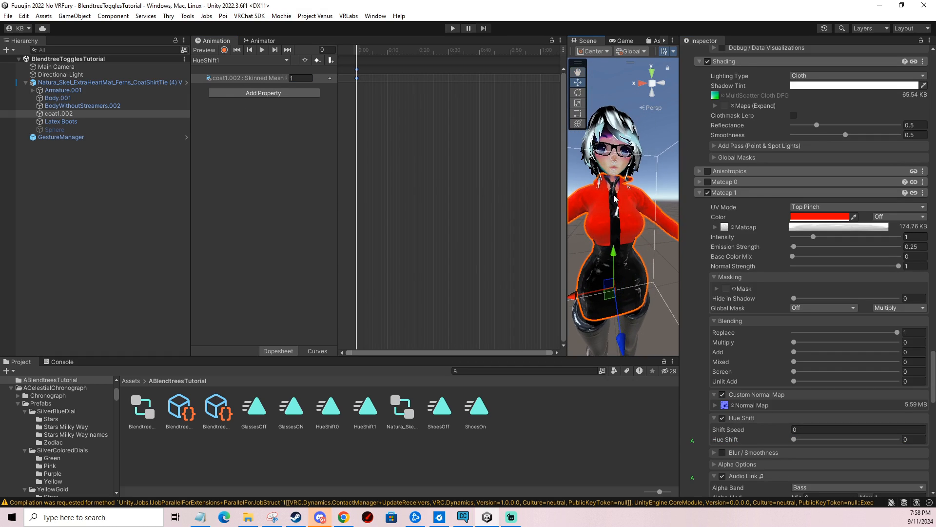
# Open the blend tree in the Direct Blendtree layer of the BlendtreeTutorialFX animator controller
pyautogui.click(108, 82)
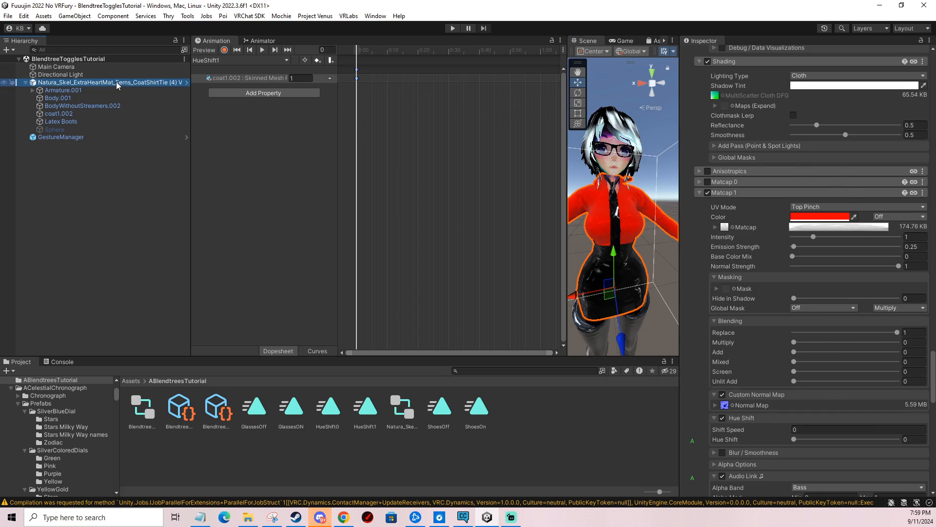
pyautogui.click(260, 41)
pyautogui.click(142, 408)
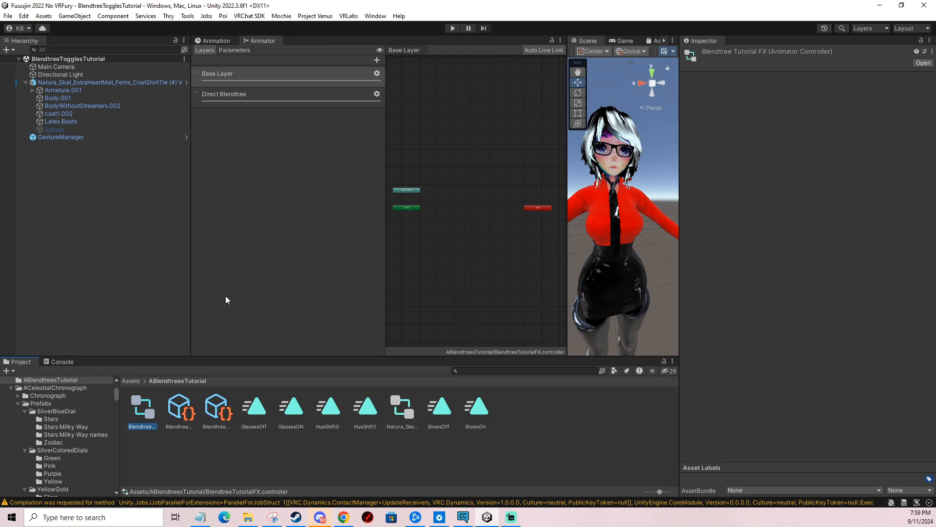
pyautogui.click(244, 97)
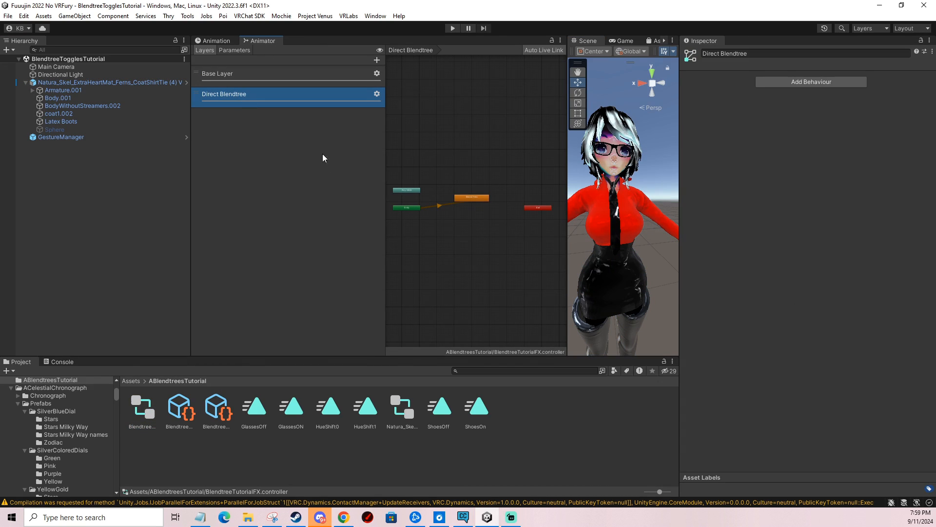
pyautogui.doubleClick(482, 198)
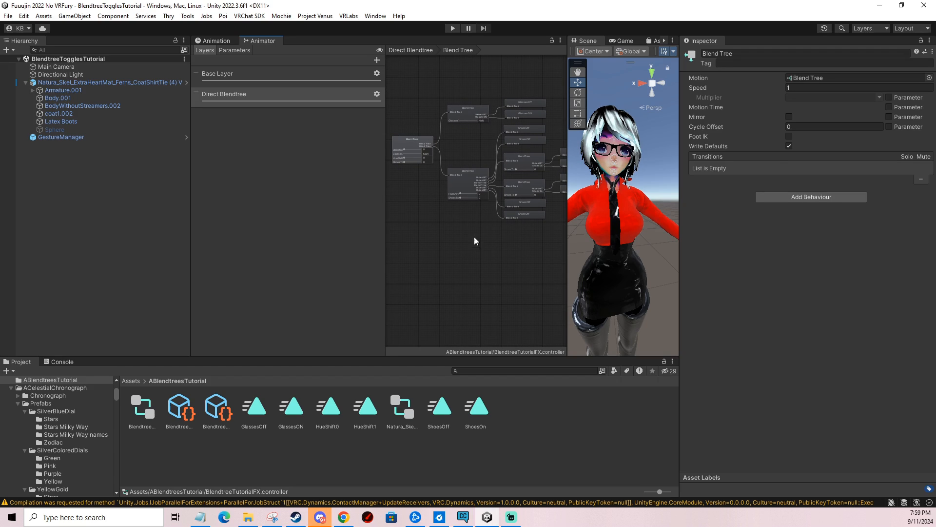
# Add a new child blend tree to the root Direct blend tree
pyautogui.click(463, 176)
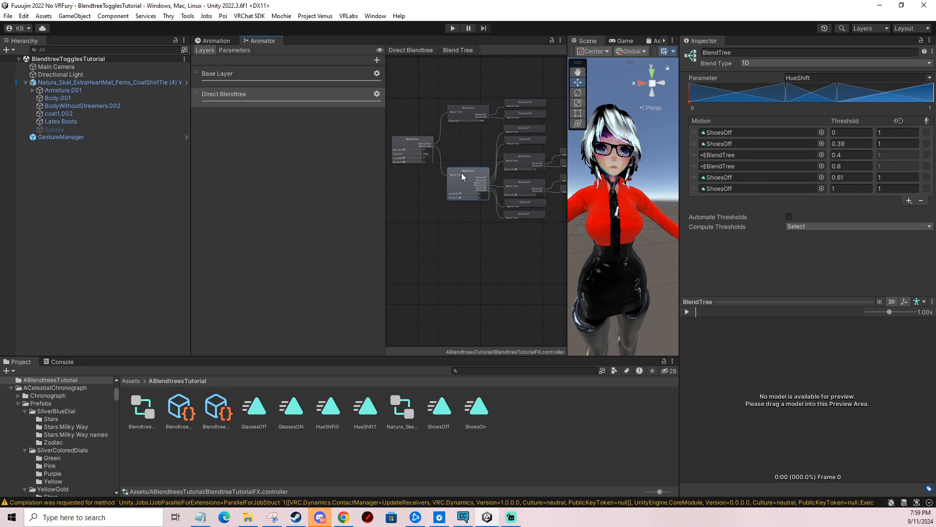
pyautogui.click(535, 278)
pyautogui.moveTo(534, 278); pyautogui.dragTo(531, 264, button='middle')
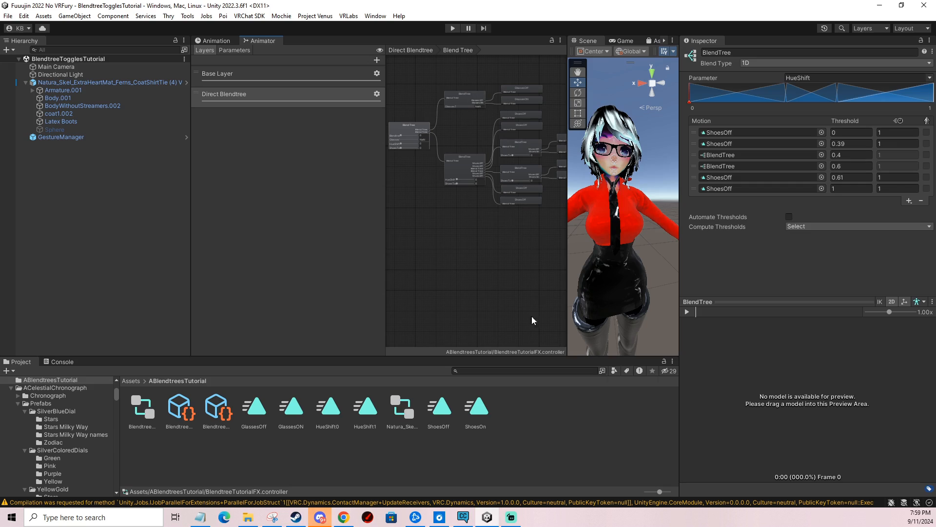
pyautogui.moveTo(420, 164); pyautogui.dragTo(472, 201, button='middle')
pyautogui.click(456, 168)
pyautogui.moveTo(534, 227); pyautogui.dragTo(509, 216, button='middle')
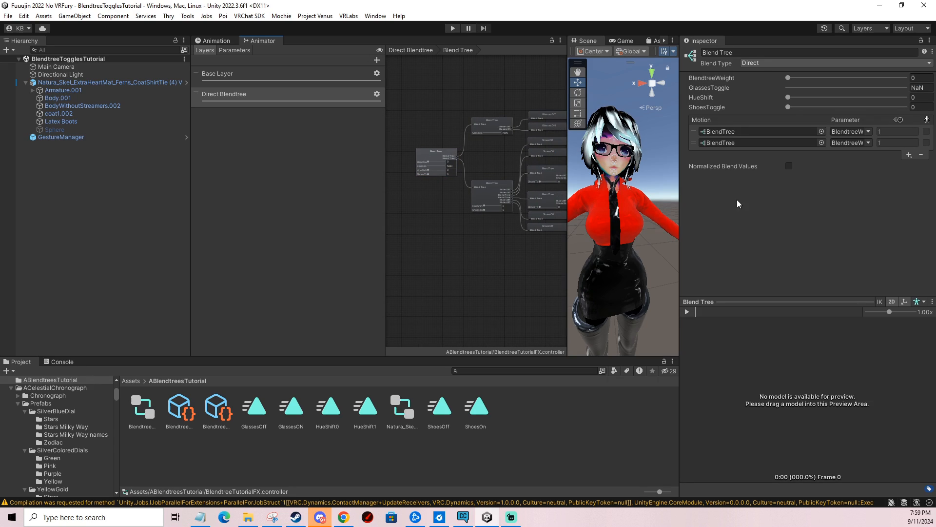
pyautogui.click(908, 155)
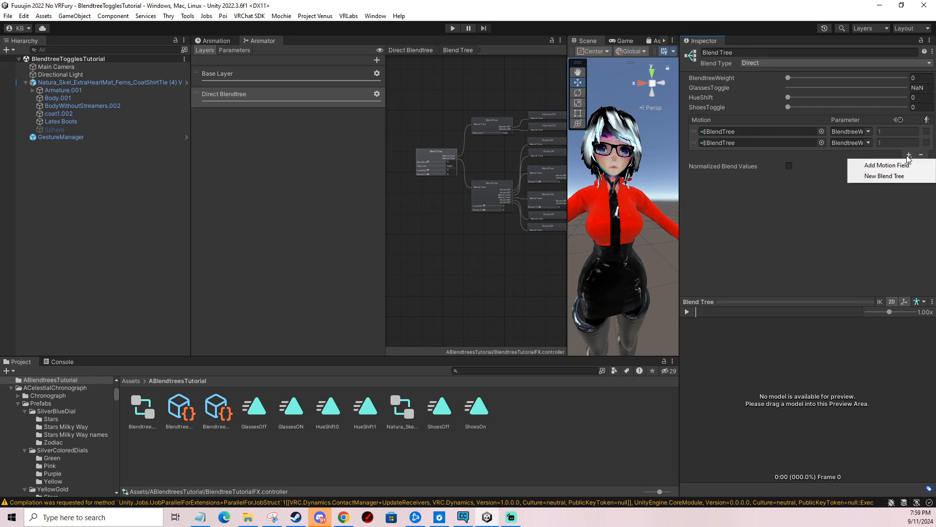
pyautogui.click(886, 176)
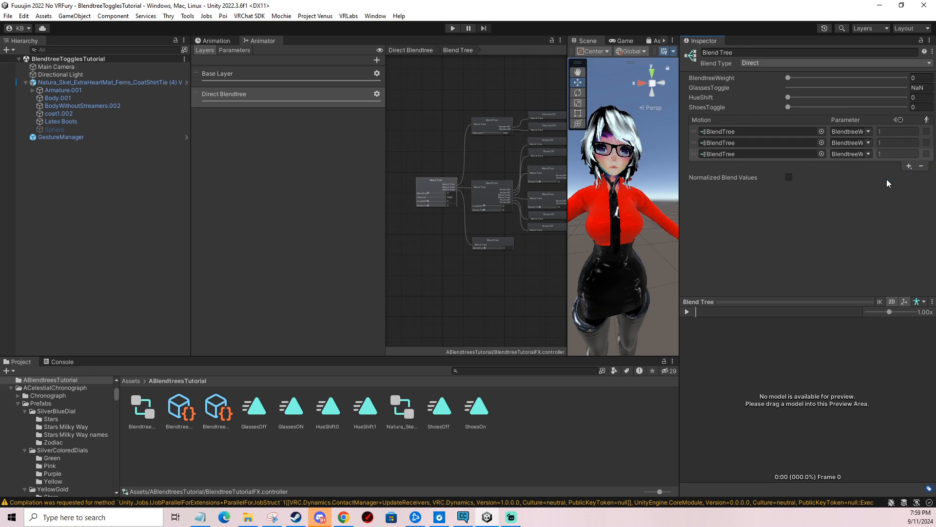
pyautogui.click(868, 154)
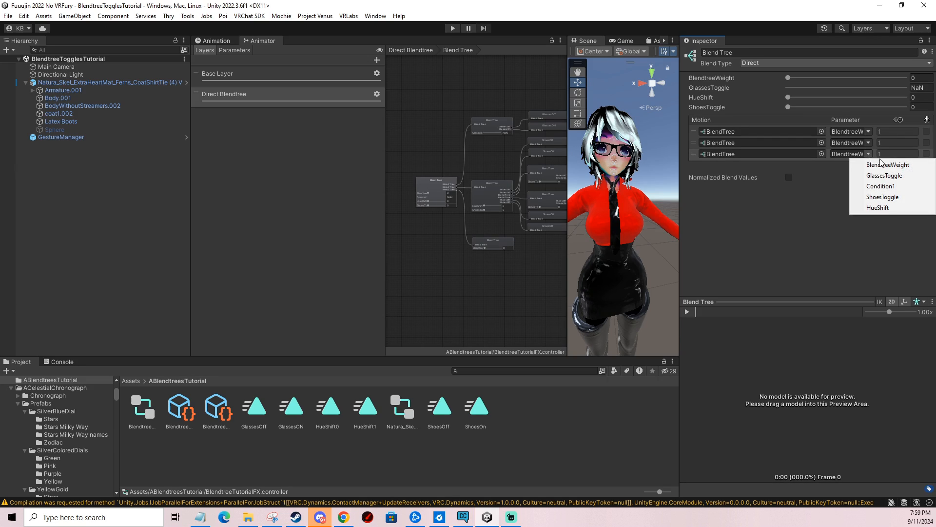
# Set the new child blend tree's parameter to HueShift and add two motion fields to it
pyautogui.click(492, 244)
pyautogui.click(929, 78)
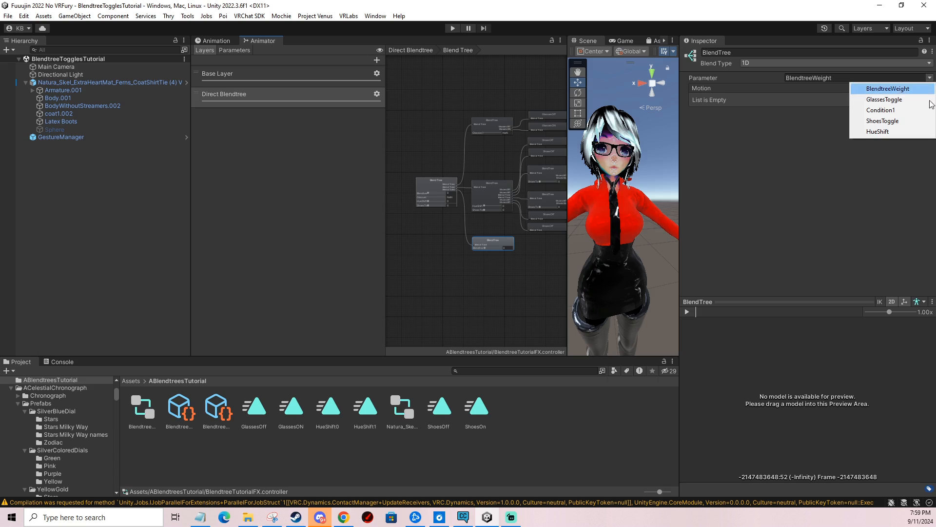
pyautogui.click(878, 131)
pyautogui.click(909, 112)
pyautogui.click(903, 121)
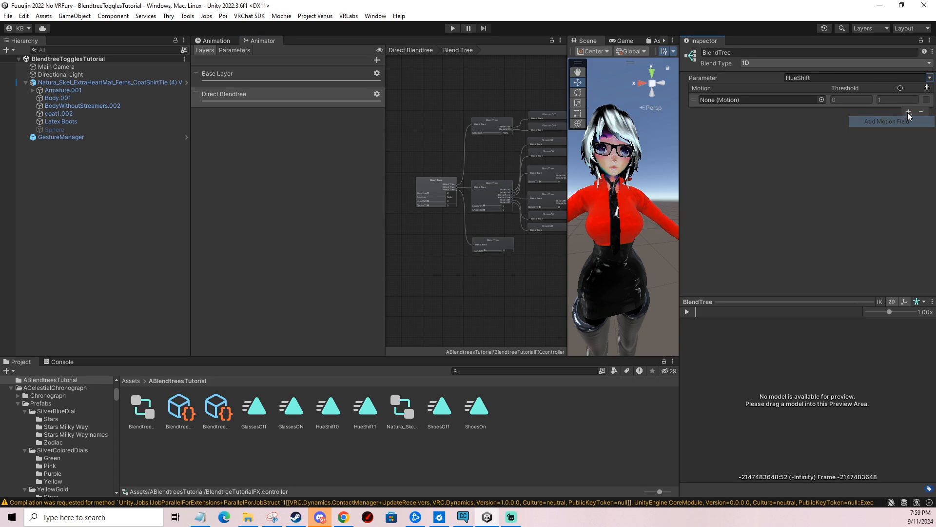
pyautogui.click(902, 121)
# Assign the HueShift0 and HueShift1 clips to the first and second motion fields, and preview the blend along the HueShift range
pyautogui.click(330, 409)
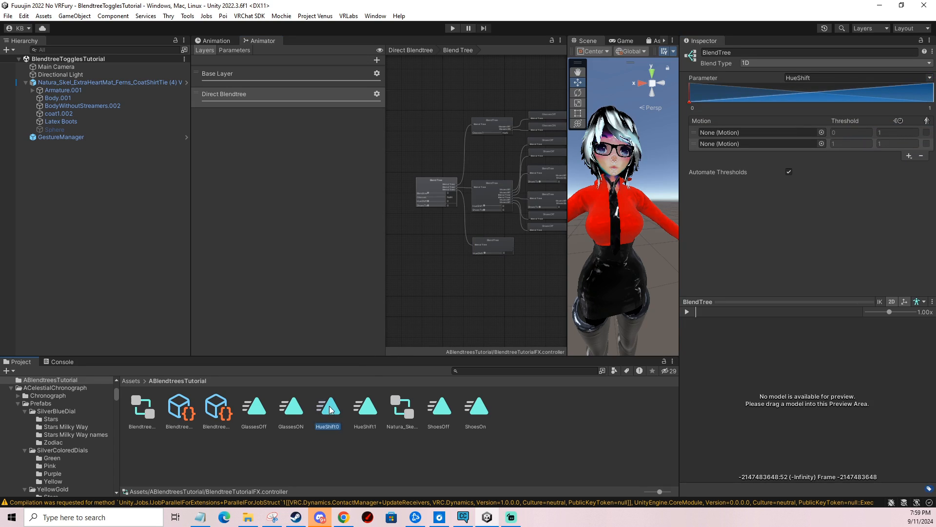
pyautogui.moveTo(329, 408); pyautogui.dragTo(754, 133)
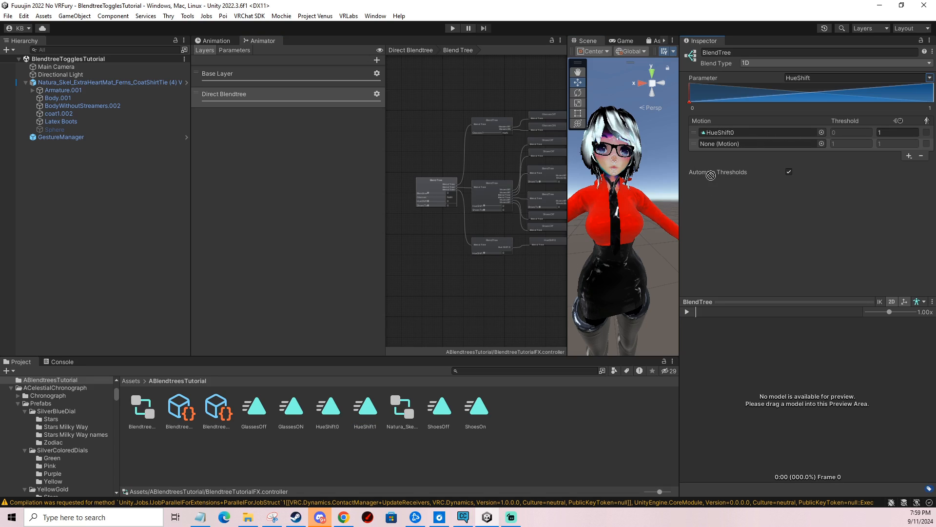
pyautogui.moveTo(711, 175); pyautogui.dragTo(721, 145)
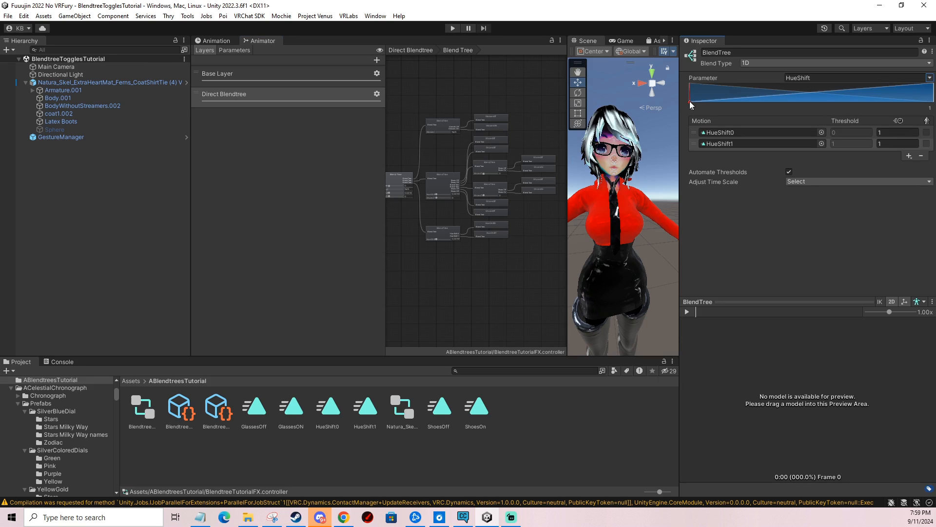
pyautogui.moveTo(689, 100)
pyautogui.mouseDown()
pyautogui.moveTo(884, 100)
pyautogui.moveTo(733, 100)
pyautogui.mouseUp()
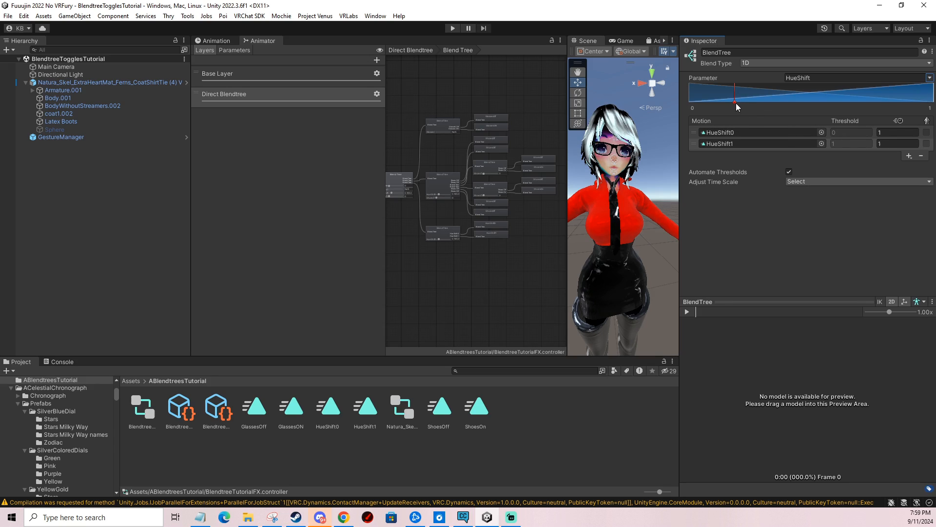
pyautogui.moveTo(736, 103)
pyautogui.mouseDown()
pyautogui.moveTo(875, 103)
pyautogui.moveTo(689, 104)
pyautogui.mouseUp()
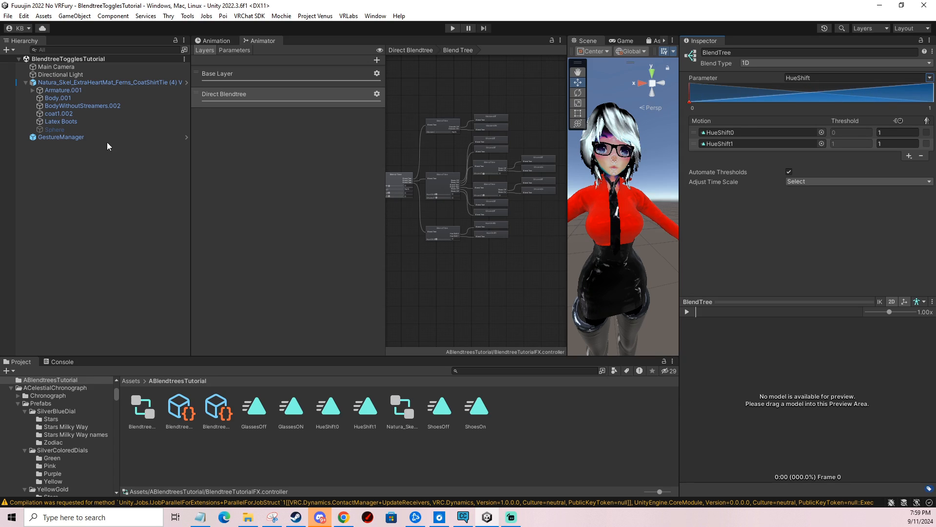
# Open the avatar's BlendtreeTutorialMenu expressions menu to check its Hue Shift radial puppet control
pyautogui.click(92, 83)
pyautogui.scroll(-10, 853, 361)
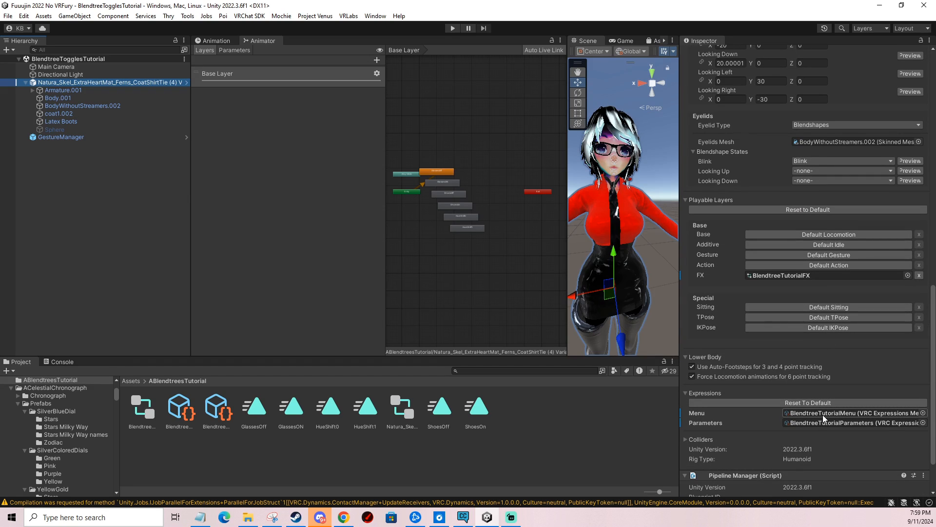
pyautogui.doubleClick(823, 413)
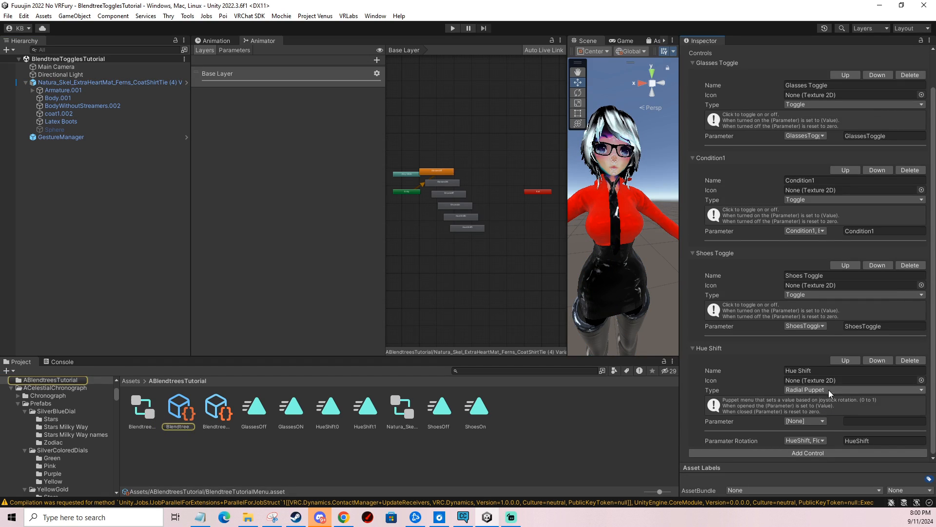
# Enter Play mode, show the Scene view and select the GestureManager object for testing the avatar
pyautogui.click(453, 28)
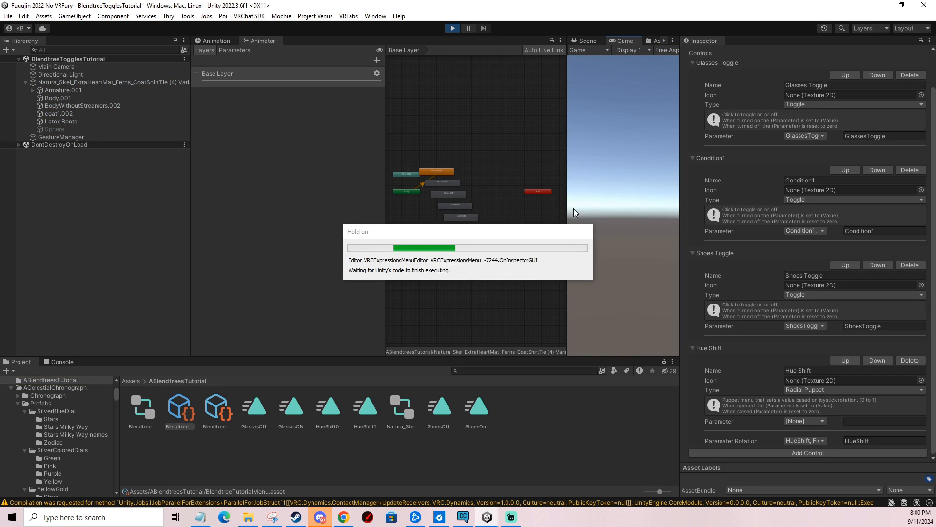
pyautogui.click(588, 42)
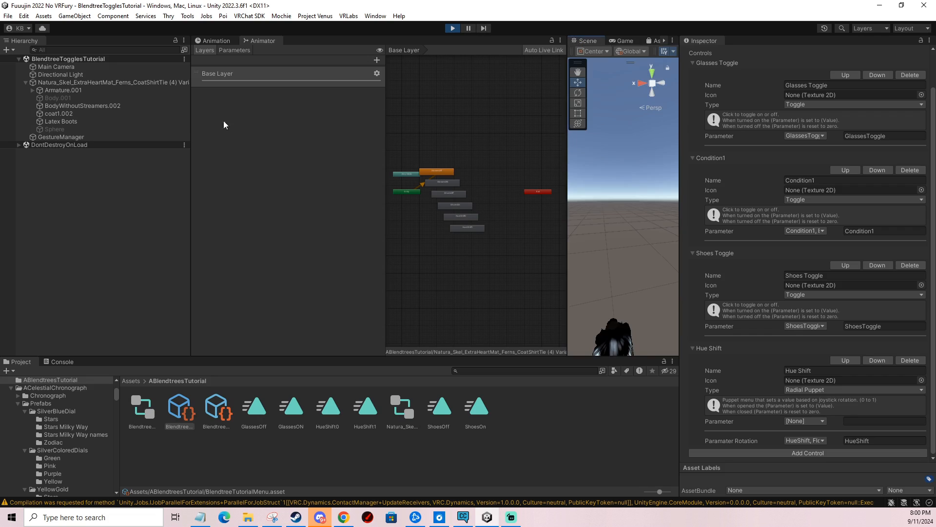
pyautogui.click(88, 139)
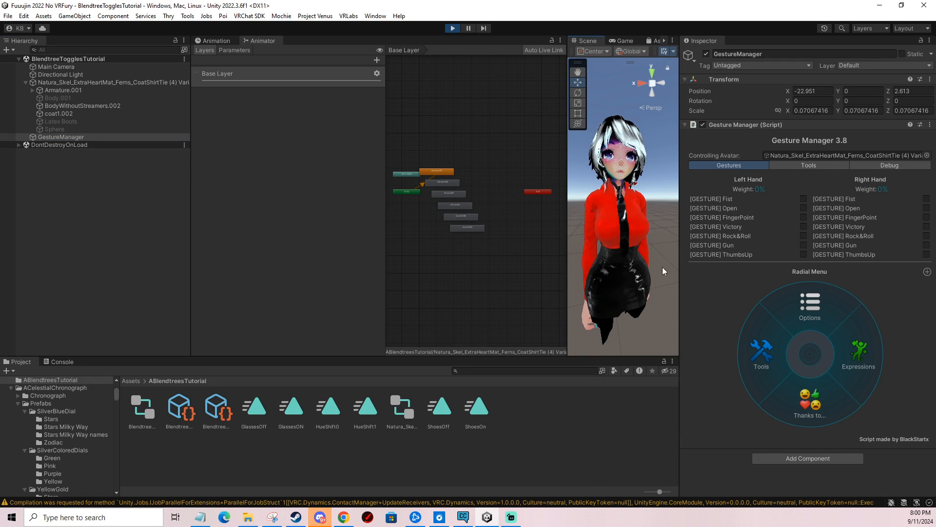
# Open the avatar's Expressions radial menu, test Hue Shift at about 53% with the Shoes Toggle, and inspect the coat up close
pyautogui.click(841, 352)
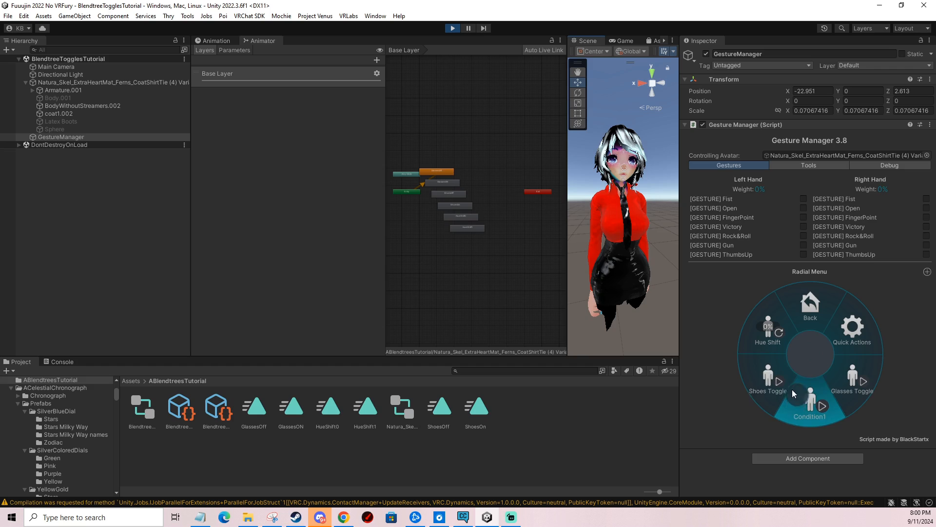
pyautogui.moveTo(788, 332); pyautogui.dragTo(763, 399)
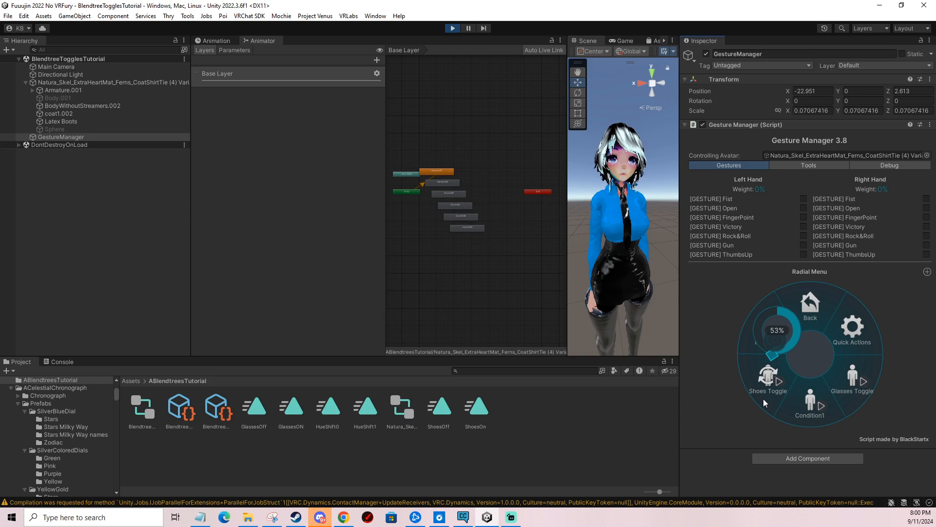
pyautogui.click(763, 399)
pyautogui.scroll(6, 602, 270)
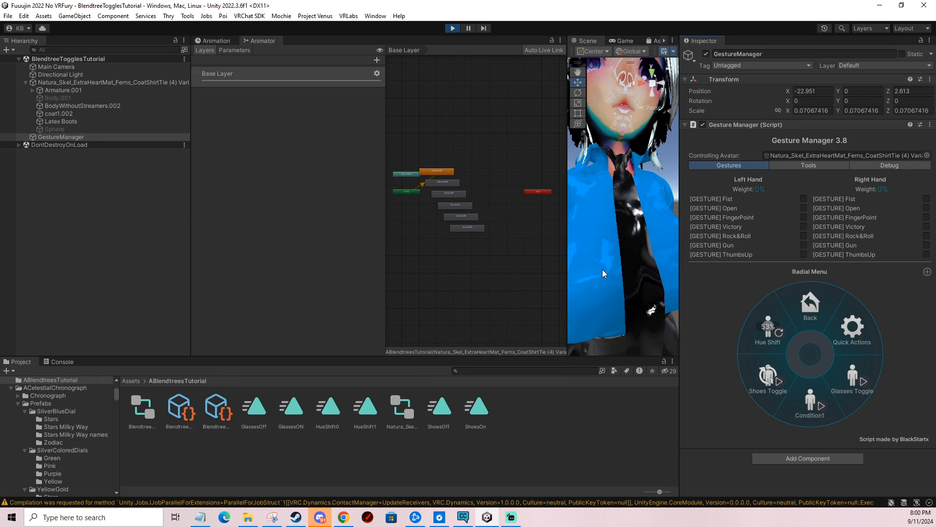
pyautogui.scroll(-3, 605, 267)
pyautogui.moveTo(606, 265); pyautogui.dragTo(624, 267, button='middle')
pyautogui.scroll(-4, 611, 257)
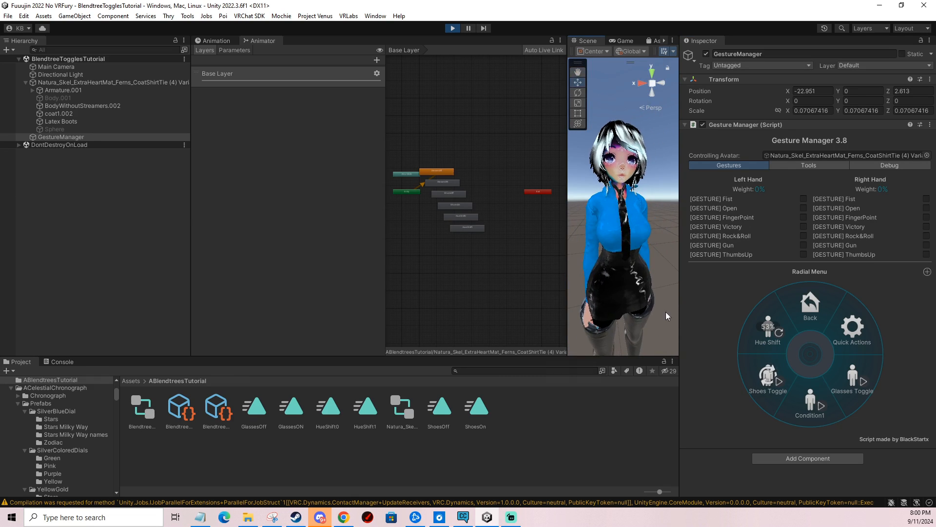
# Turn the Hue Shift radial control back to 0% and exit Play mode
pyautogui.click(773, 332)
pyautogui.moveTo(776, 334); pyautogui.dragTo(736, 234)
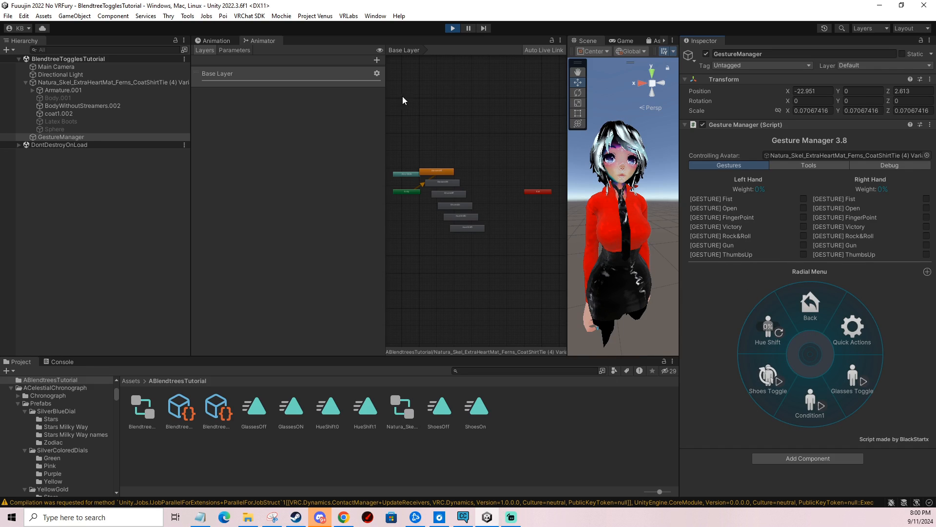
pyautogui.click(452, 28)
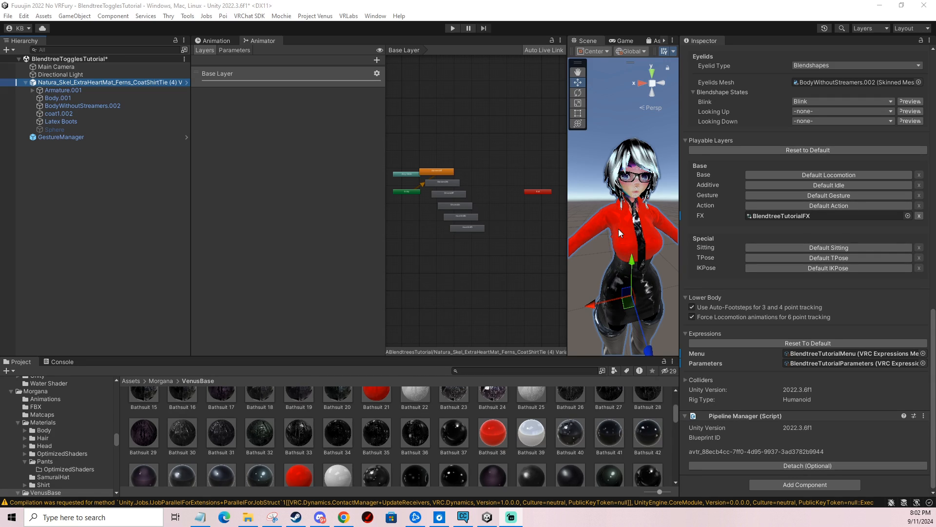
# Add an Int parameter named ShirtMaterial to the avatar's BlendtreeTutorialParameters asset
pyautogui.doubleClick(853, 363)
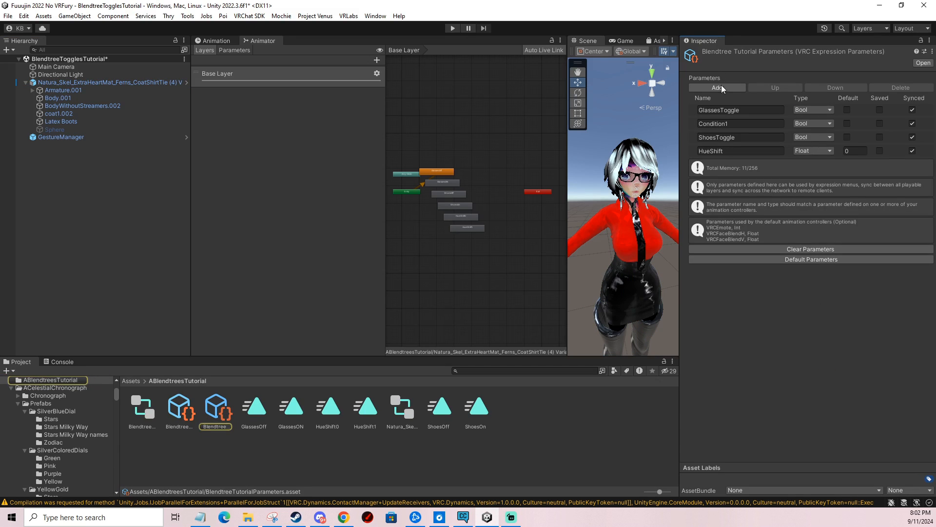
pyautogui.click(719, 87)
pyautogui.click(813, 164)
pyautogui.click(810, 175)
pyautogui.click(745, 164)
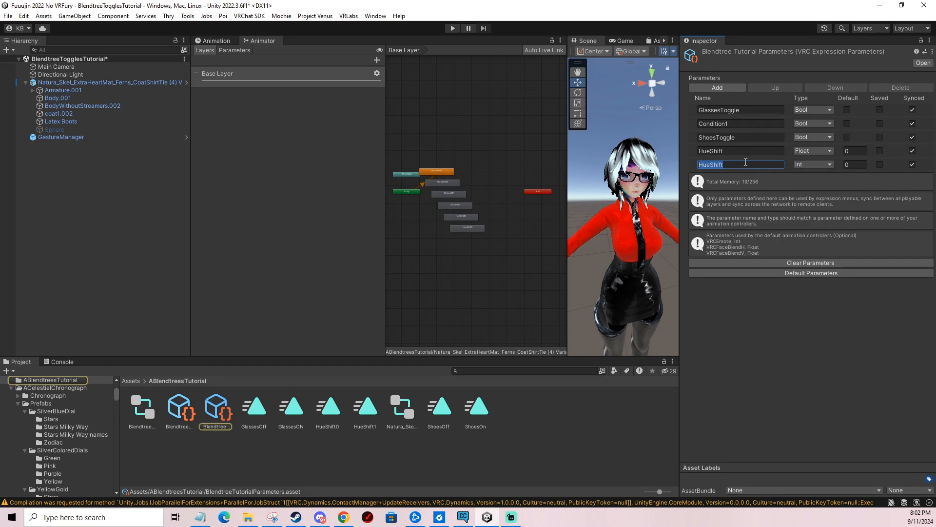
pyautogui.write('ShirtMate')
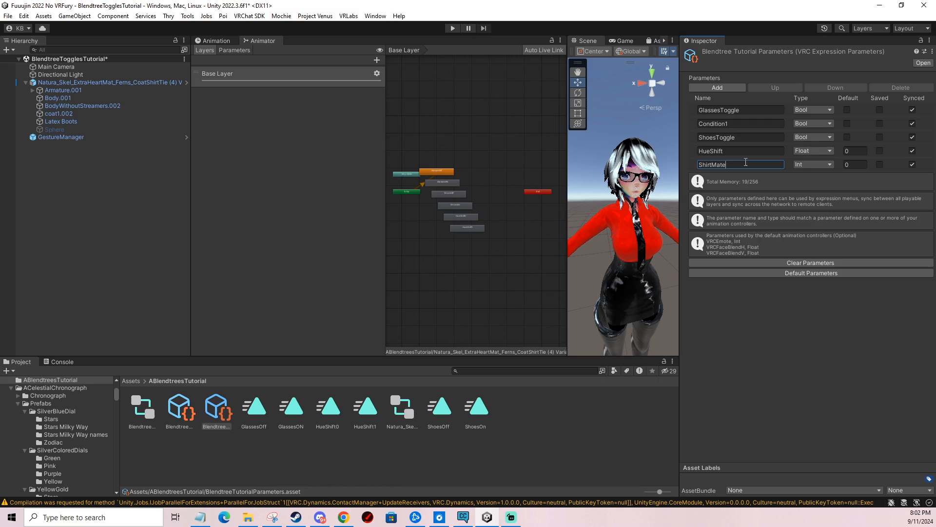
pyautogui.write('rial')
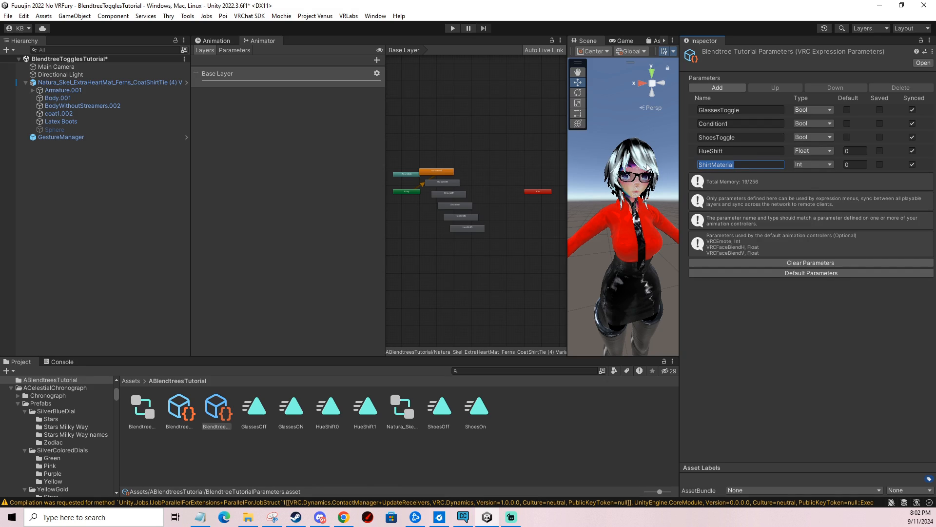
# Open the avatar's BlendtreeTutorialMenu expressions menu and add three new controls below Hue Shift
pyautogui.click(108, 82)
pyautogui.scroll(-5, 799, 363)
pyautogui.scroll(-10, 805, 366)
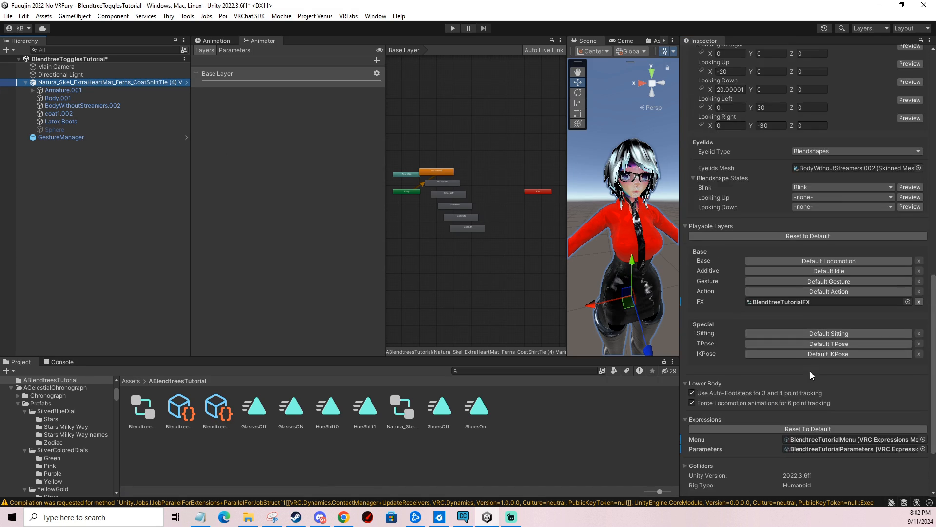
pyautogui.doubleClick(815, 352)
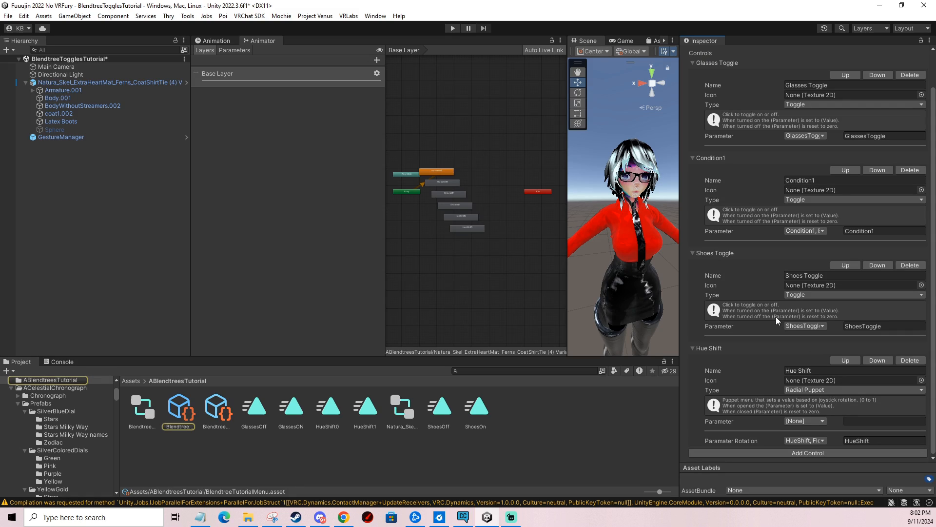
pyautogui.click(791, 454)
pyautogui.click(794, 453)
pyautogui.click(802, 452)
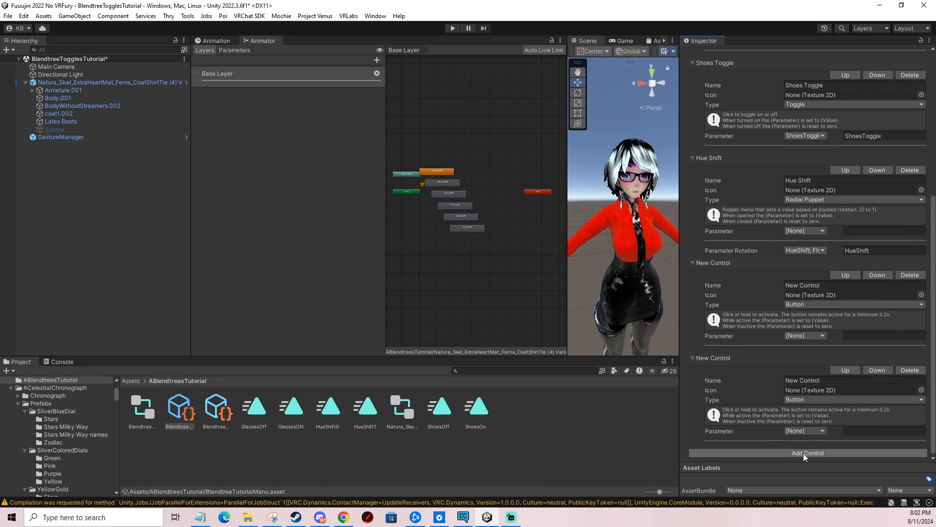
# Name the first new control Shirt Material 1, make it a Toggle and assign it the ShirtMaterial parameter
pyautogui.click(802, 190)
pyautogui.write('ShirtMaterial')
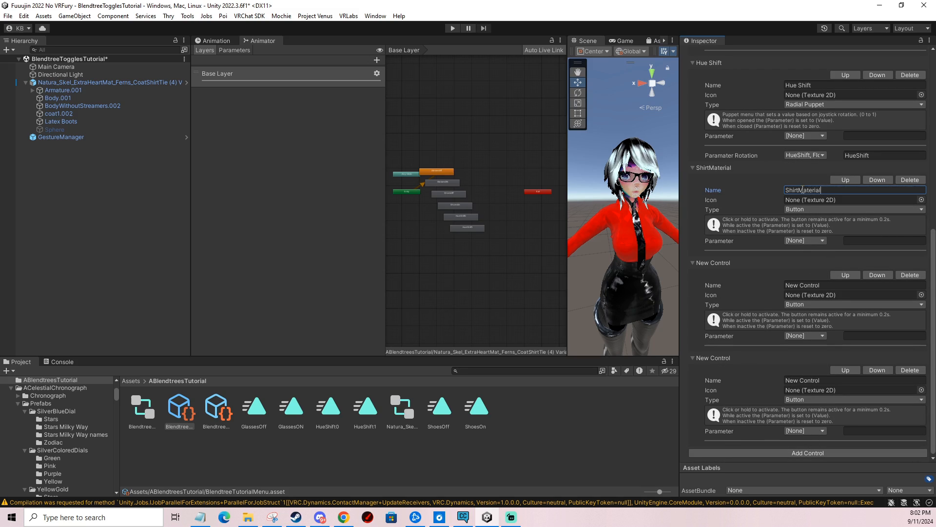
pyautogui.click(822, 190)
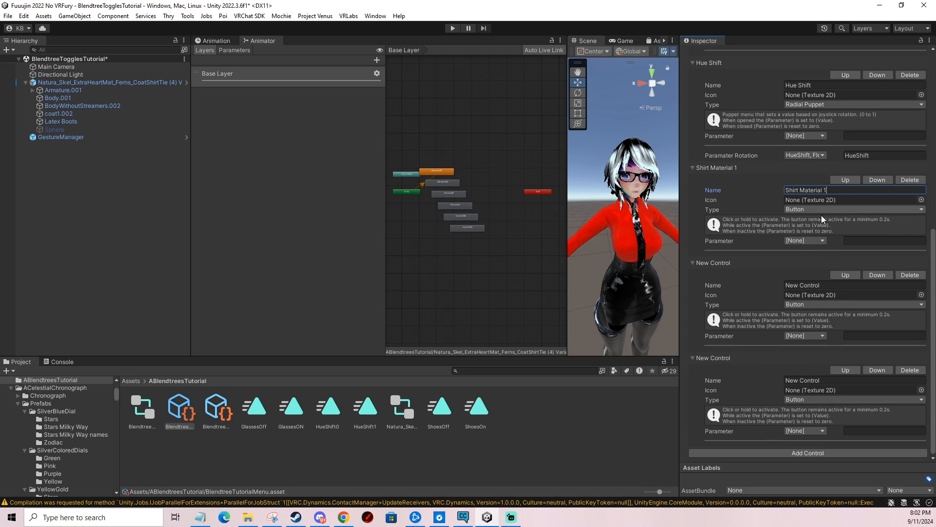
pyautogui.click(824, 209)
pyautogui.click(809, 225)
pyautogui.click(805, 241)
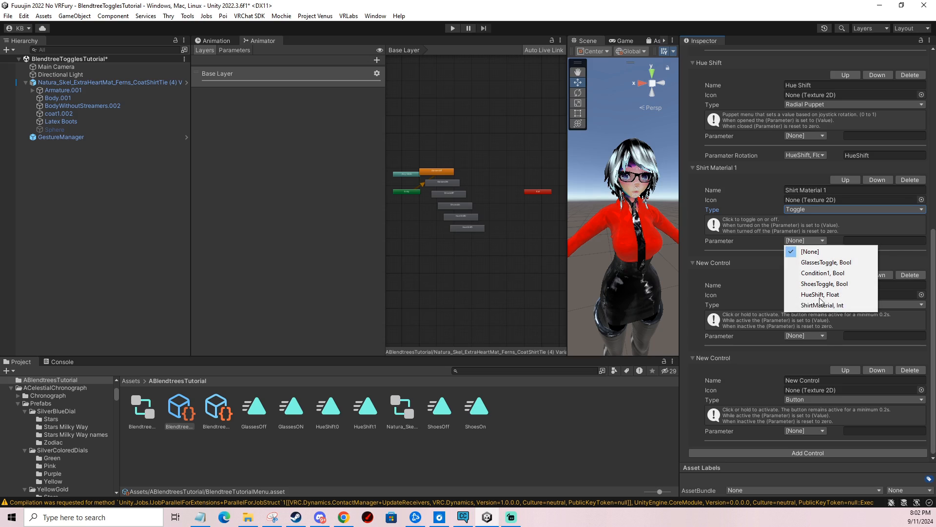
pyautogui.click(823, 310)
# Configure the second new control as a Toggle named Shirt Material 2 that sets the ShirtMaterial parameter to 2
pyautogui.click(822, 314)
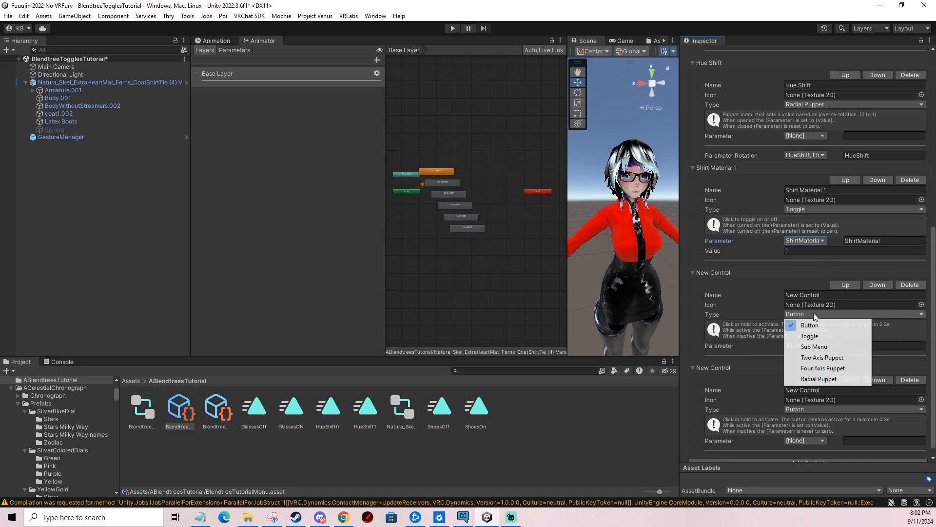
pyautogui.click(805, 295)
pyautogui.write('ShirtMaterial')
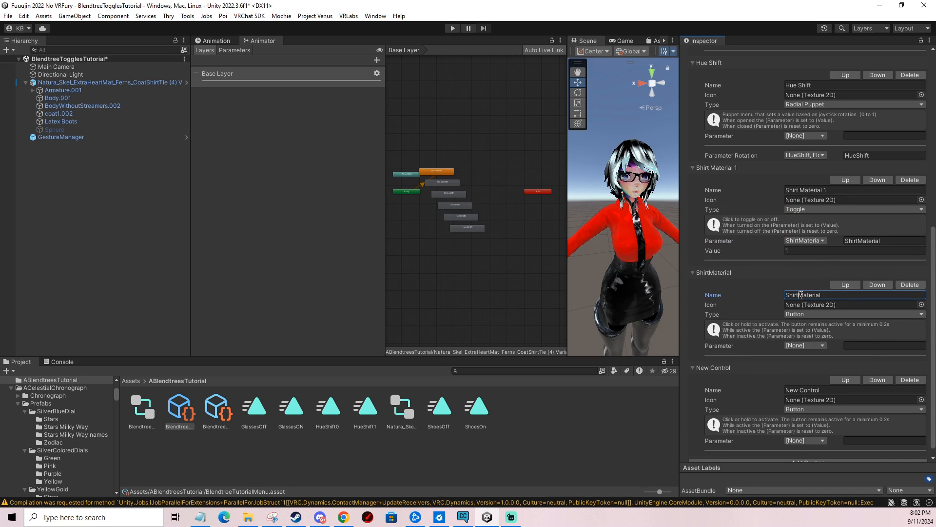
pyautogui.click(800, 294)
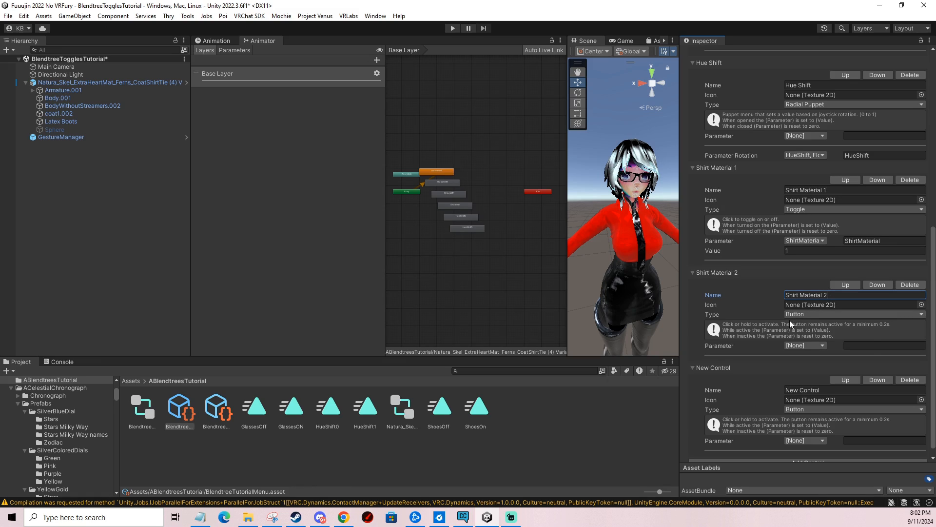
pyautogui.click(809, 314)
pyautogui.click(810, 335)
pyautogui.click(804, 345)
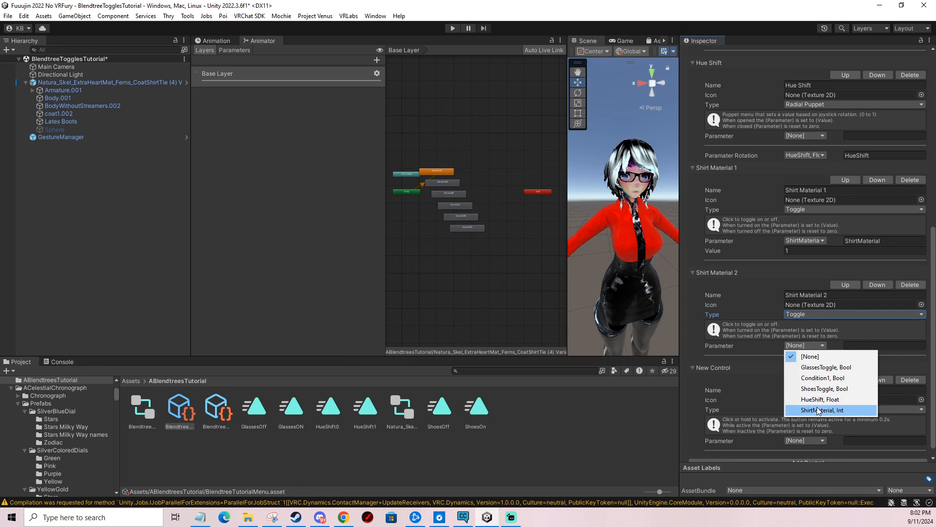
pyautogui.click(818, 410)
pyautogui.click(810, 355)
# Configure the third new control as a Toggle named Shirt Material 3 that sets the ShirtMaterial parameter to 3
pyautogui.click(829, 400)
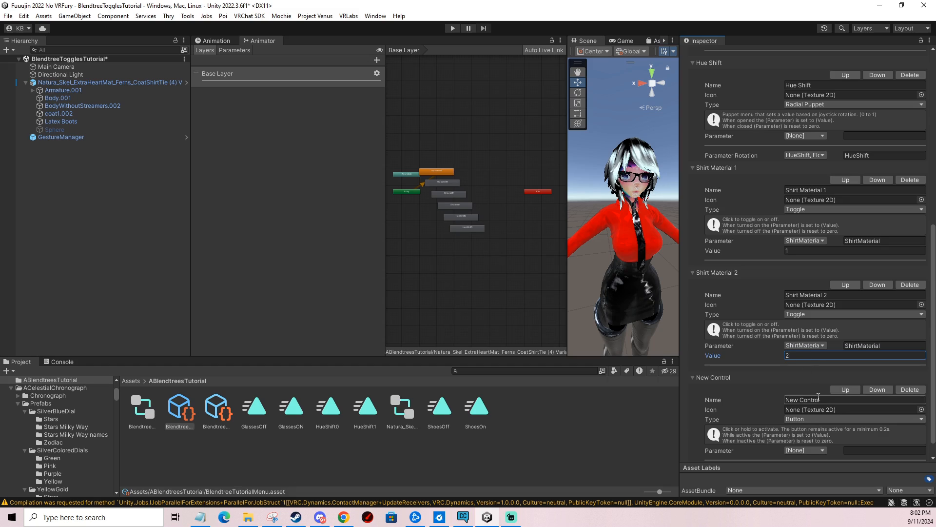
pyautogui.write('ShirtMaterial')
pyautogui.click(830, 400)
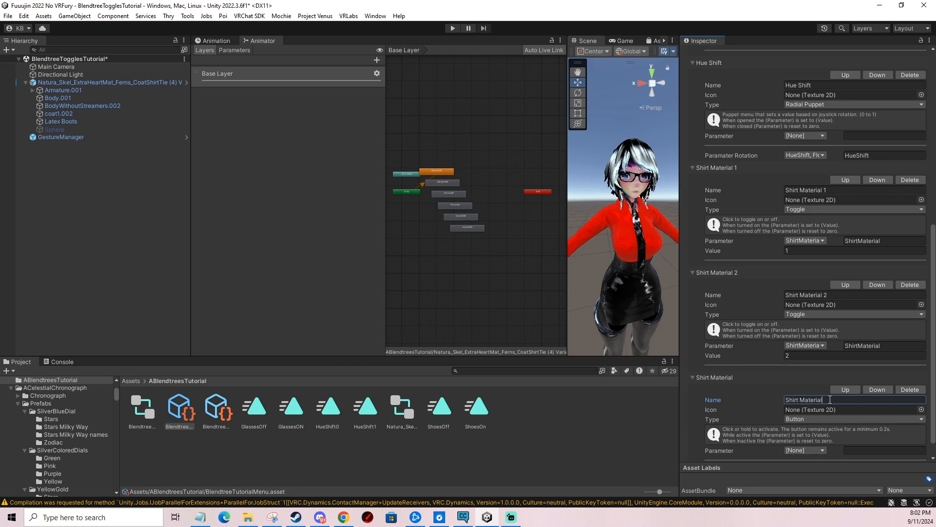
pyautogui.click(817, 419)
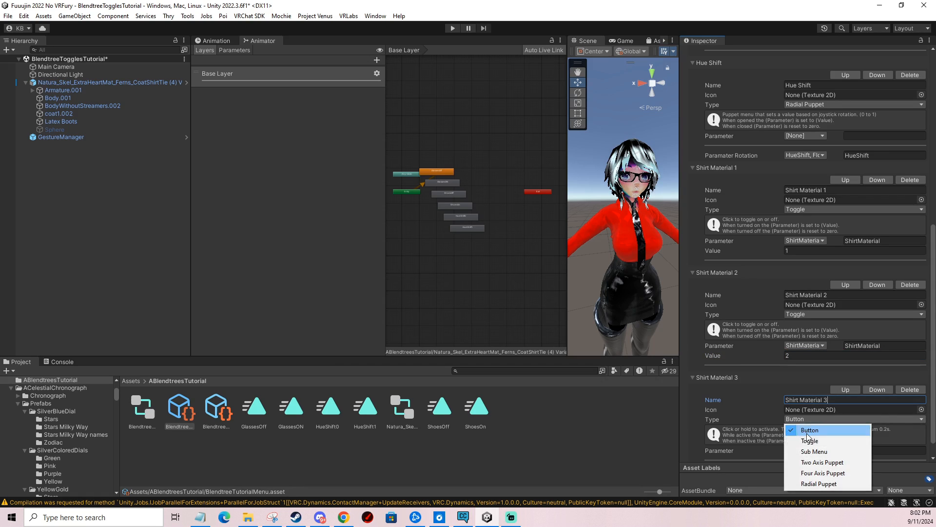
pyautogui.click(817, 435)
pyautogui.click(815, 450)
pyautogui.click(840, 447)
pyautogui.click(827, 458)
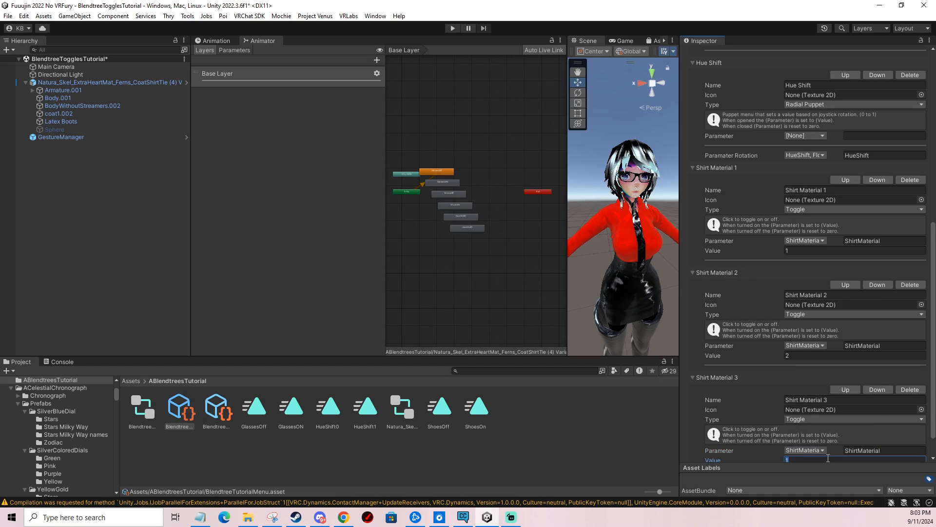
pyautogui.scroll(-1, 827, 460)
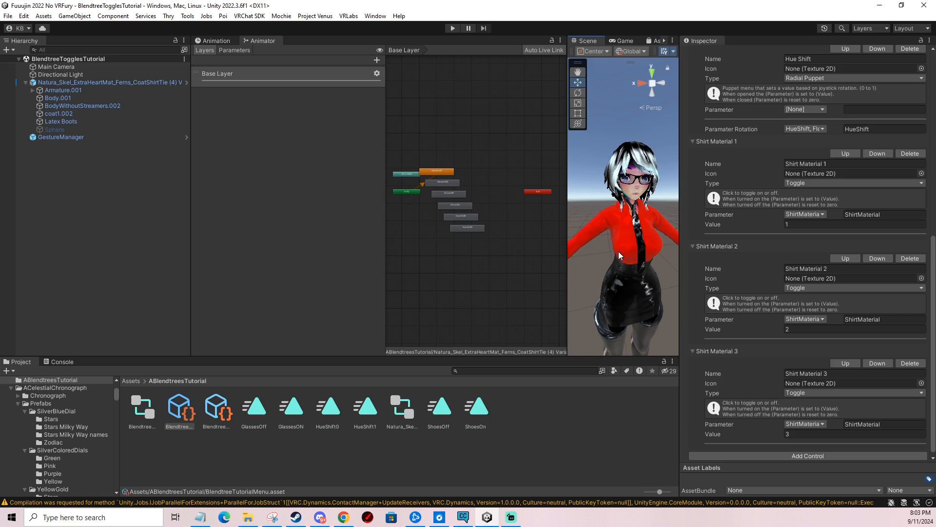
# Open the avatar's BlendtreeTutorialFX controller and add a Float parameter named ShirtMaterial
pyautogui.click(102, 84)
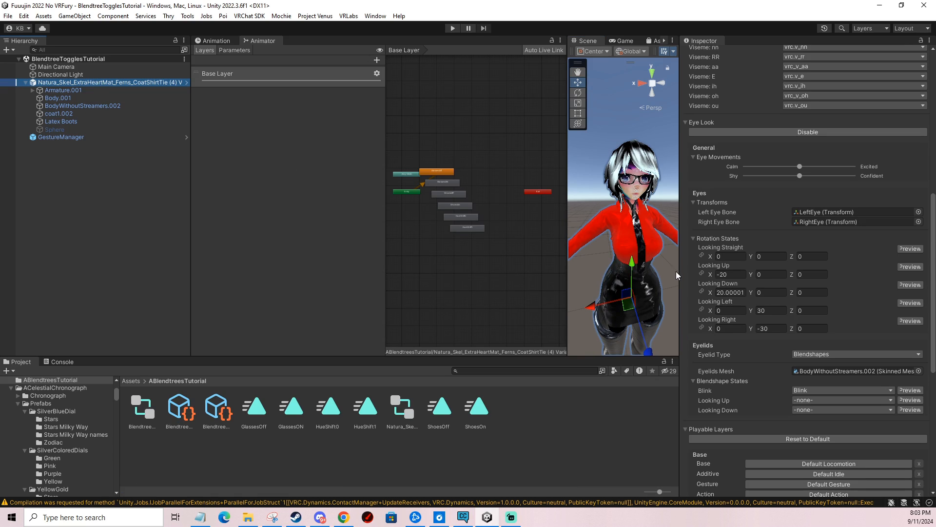
pyautogui.scroll(-5, 809, 342)
pyautogui.doubleClick(788, 374)
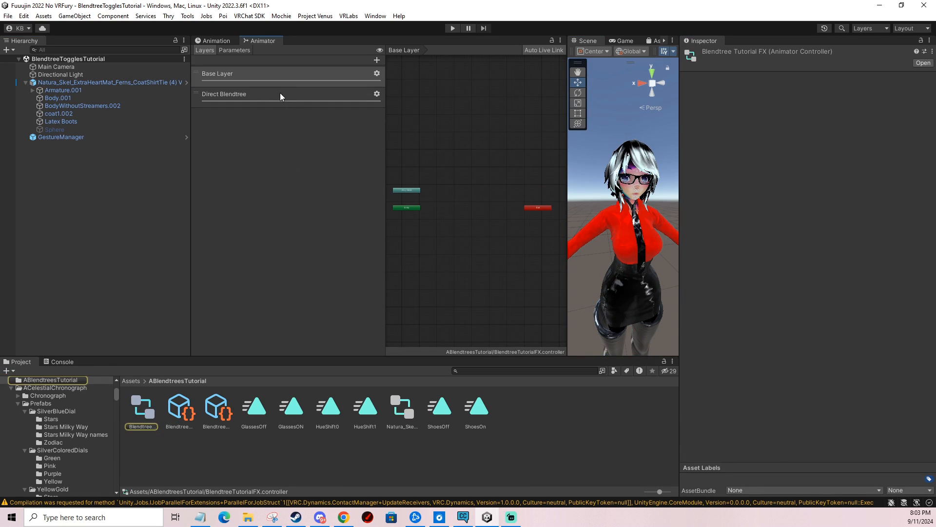
pyautogui.click(234, 50)
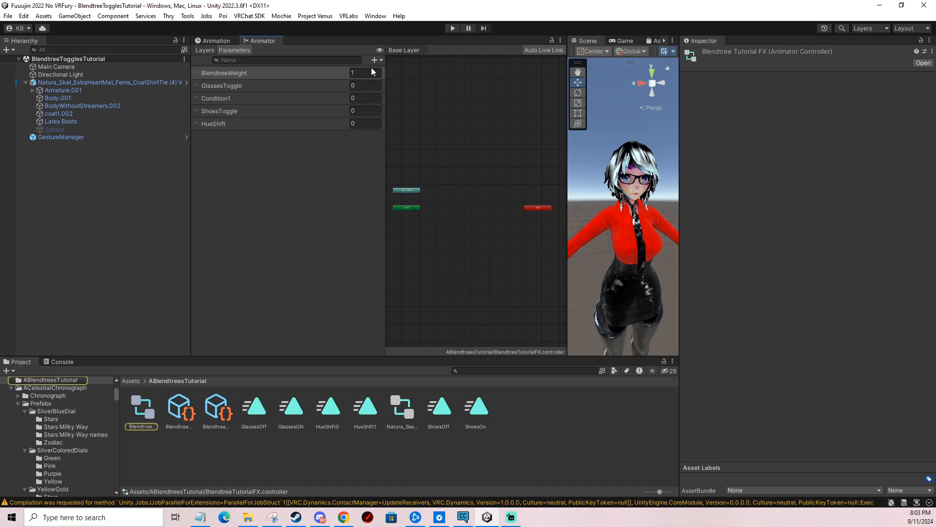
pyautogui.click(374, 60)
pyautogui.click(386, 69)
pyautogui.write('ShirtMaterial')
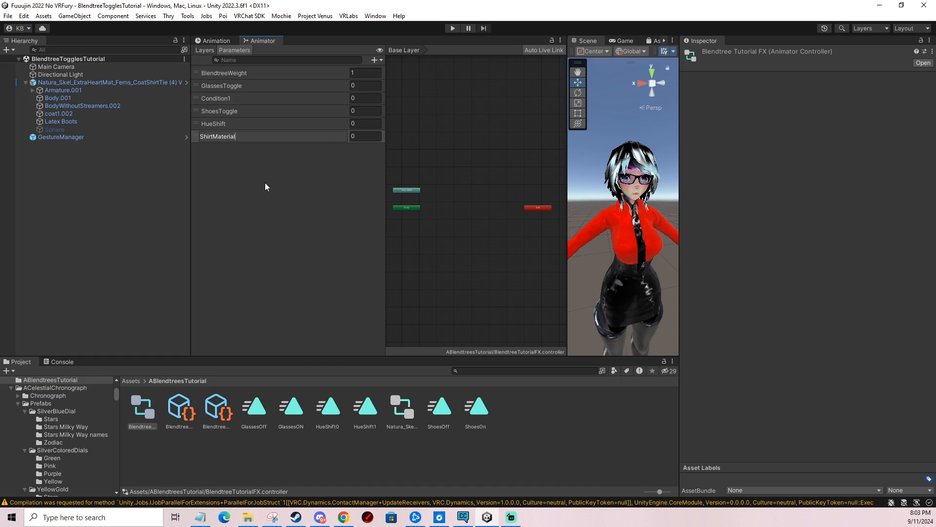
pyautogui.press('Return')
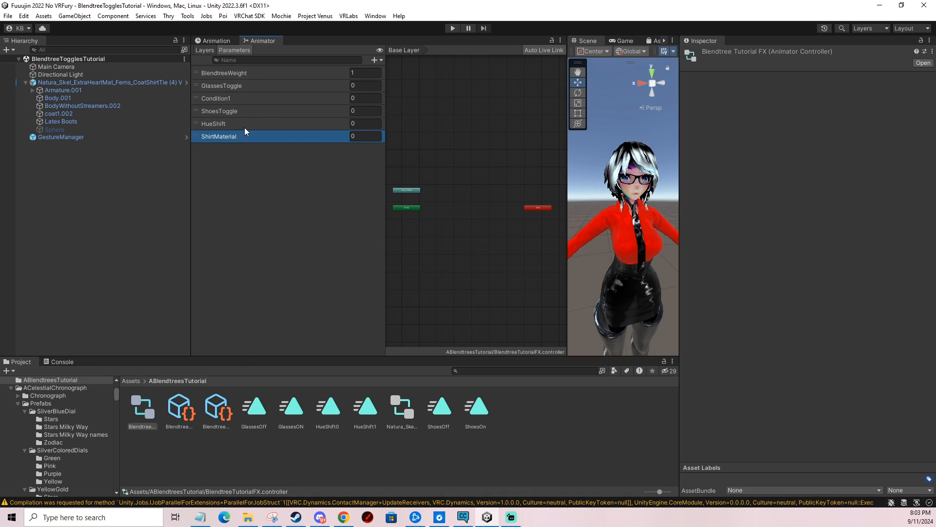
# Create a new animation clip named ShirtMaterial1 for the avatar in the ABlendtreesTutorial folder
pyautogui.click(226, 39)
pyautogui.click(126, 82)
pyautogui.click(254, 59)
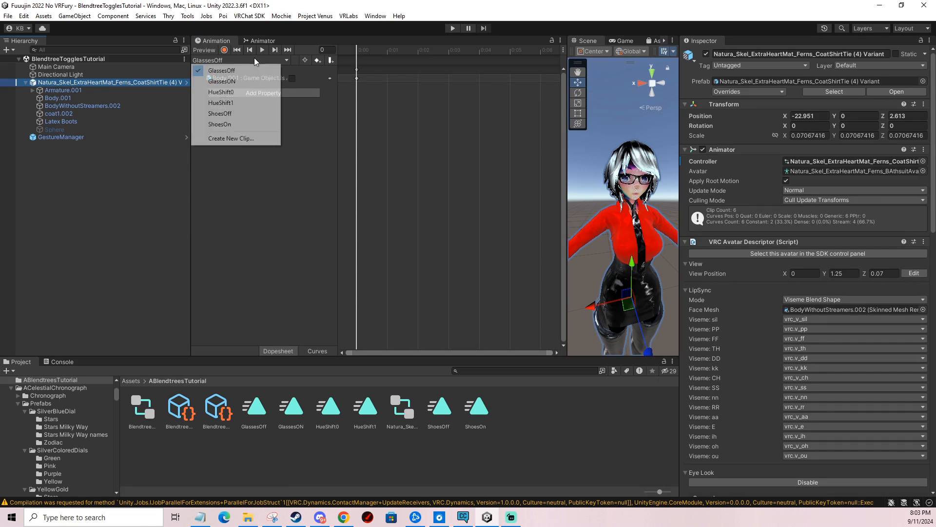
pyautogui.click(243, 138)
pyautogui.write('ShirtMaterial1')
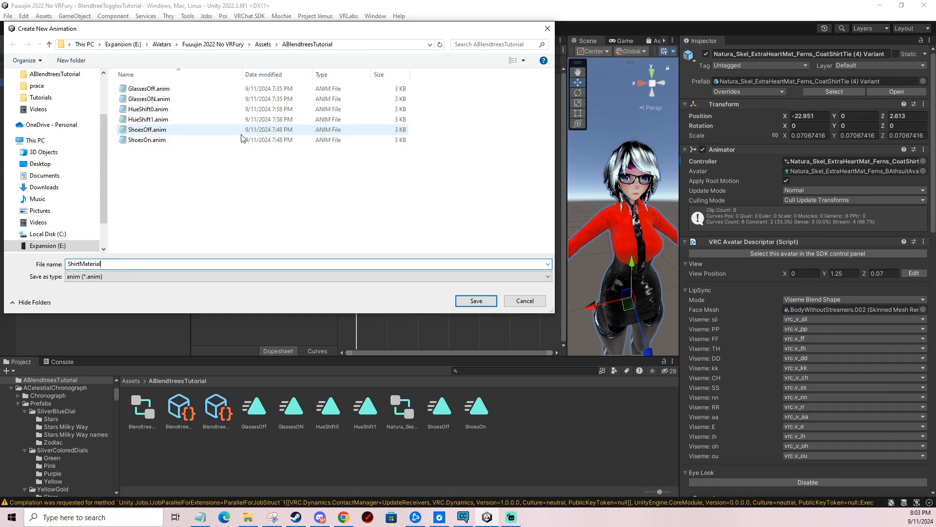
pyautogui.press('Return')
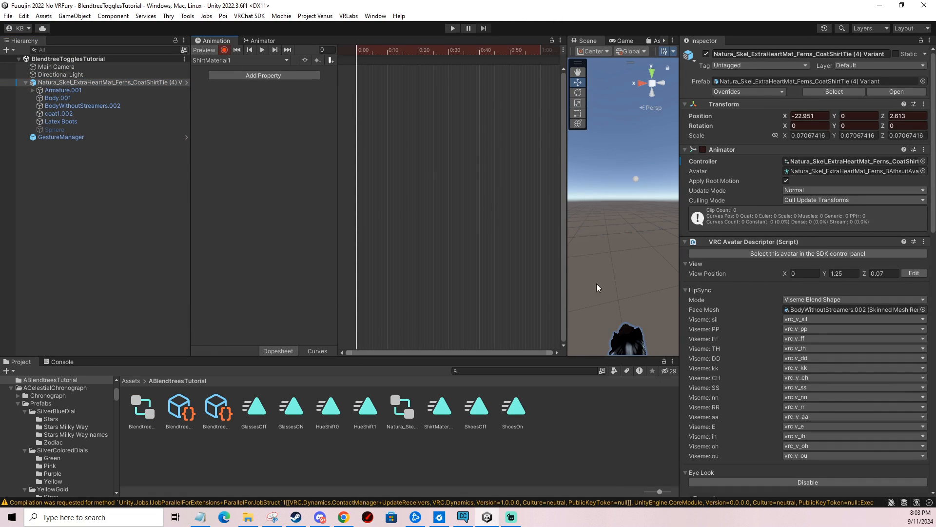
# Record the coat1.002 mesh's Element 0 material as Bathsuit 25 in the ShirtMaterial1 clip
pyautogui.moveTo(631, 247); pyautogui.dragTo(622, 195, button='middle')
pyautogui.click(644, 248)
pyautogui.click(823, 249)
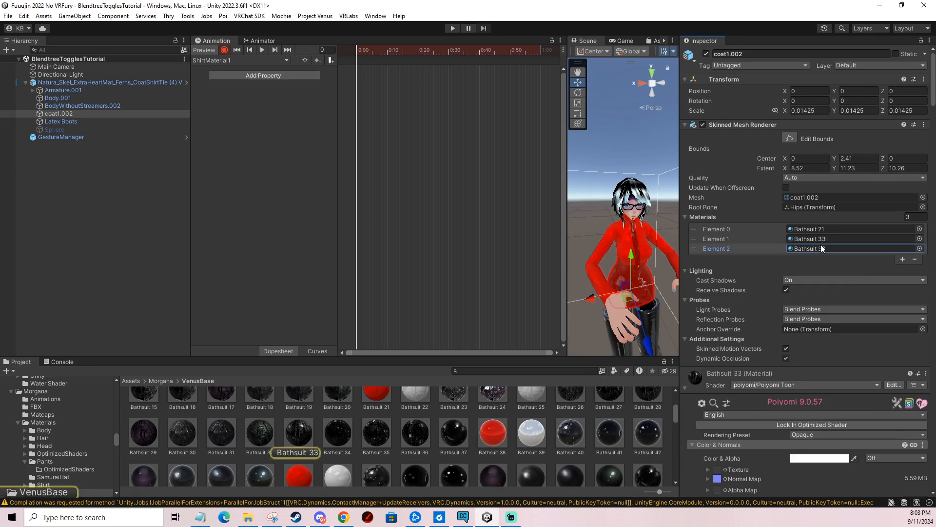
pyautogui.click(815, 230)
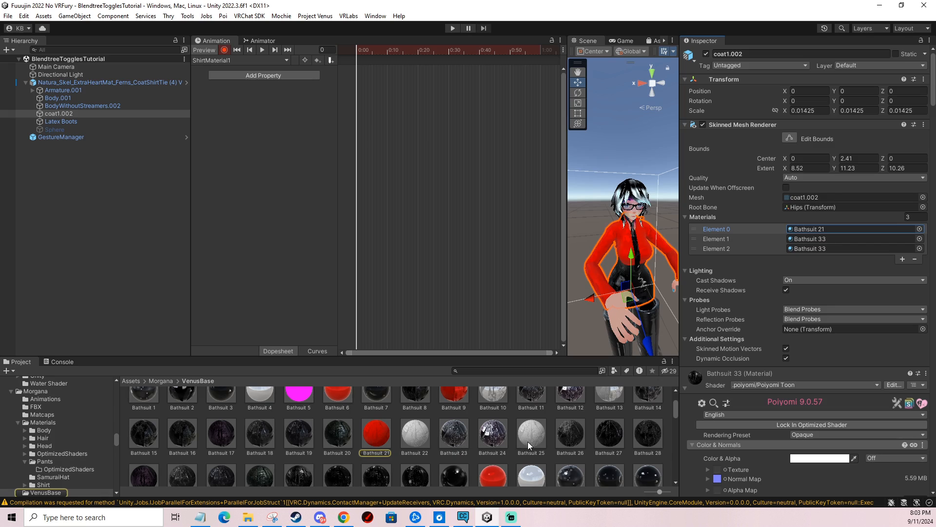
pyautogui.scroll(1, 546, 432)
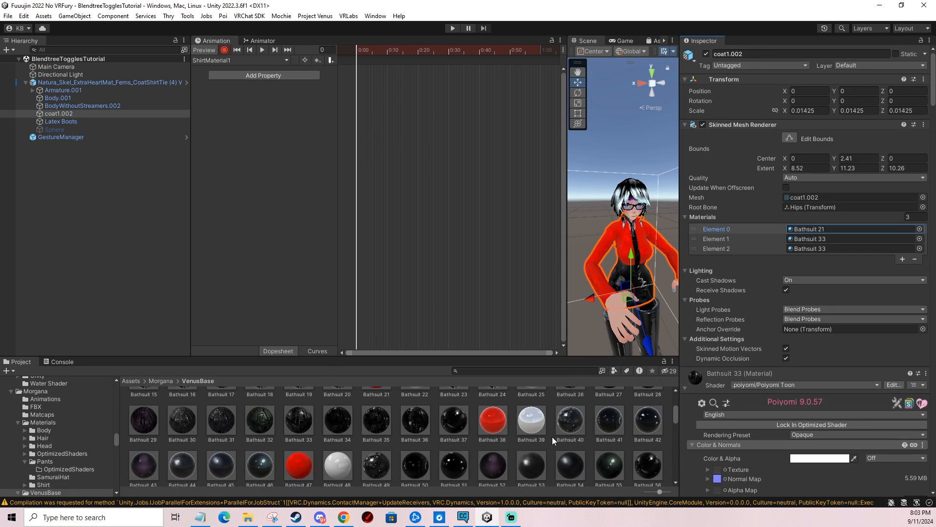
pyautogui.scroll(-1, 547, 451)
pyautogui.moveTo(536, 441); pyautogui.dragTo(612, 251)
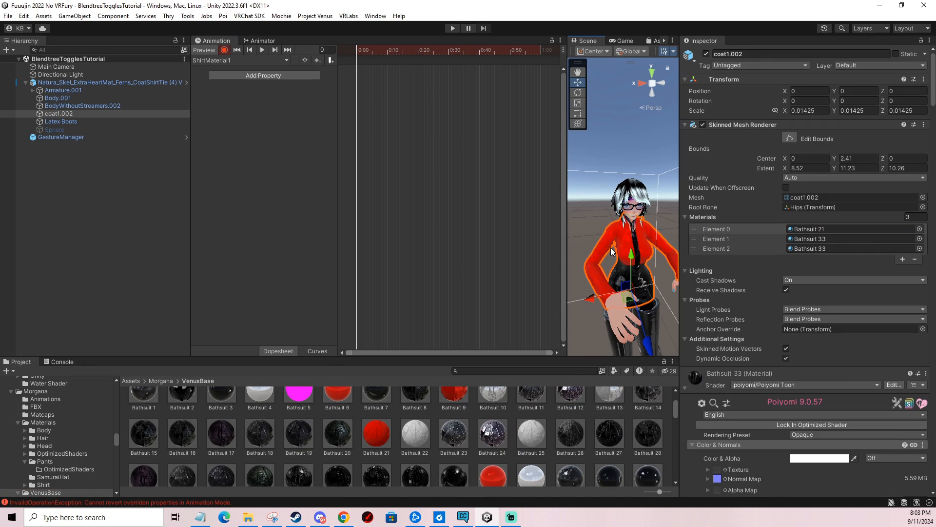
pyautogui.moveTo(539, 425); pyautogui.dragTo(804, 234)
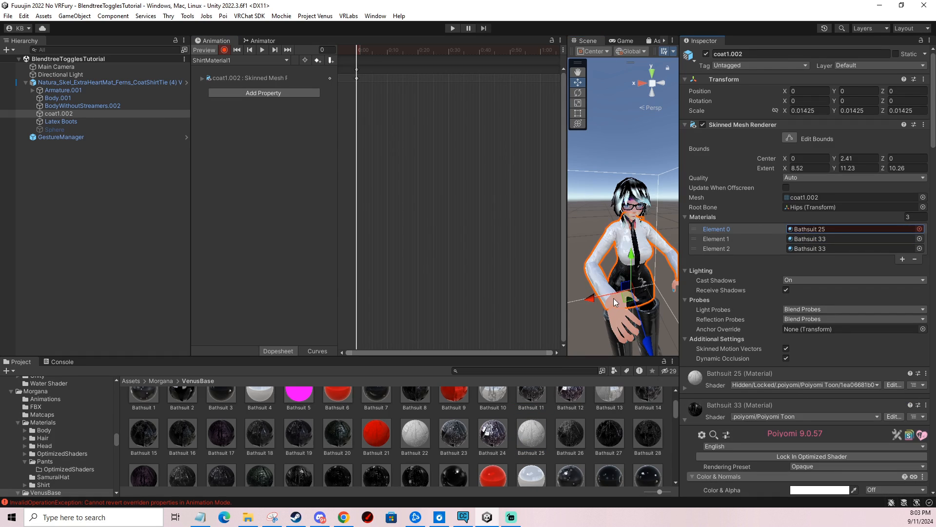
# Create a new clip named ShirtMaterial2 and record coat1.002's Element 0 material as Bathsuit 24 in it
pyautogui.click(234, 61)
pyautogui.click(228, 149)
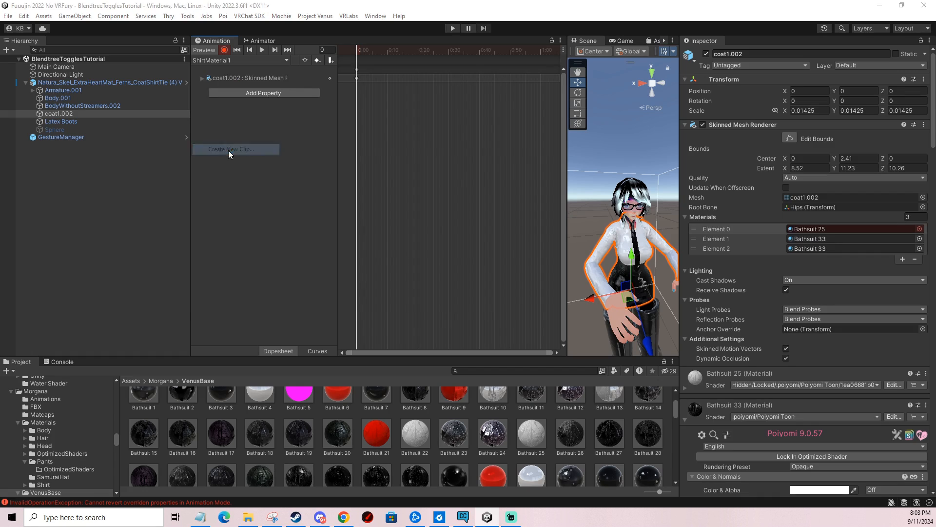
pyautogui.write('Sg')
pyautogui.press('BackSpace')
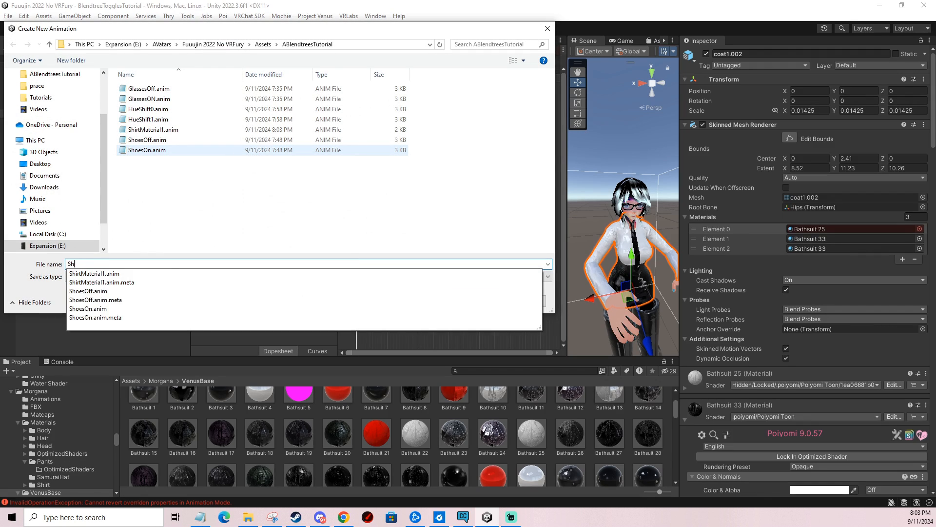
pyautogui.write('hirtMaterial2')
pyautogui.press('Return')
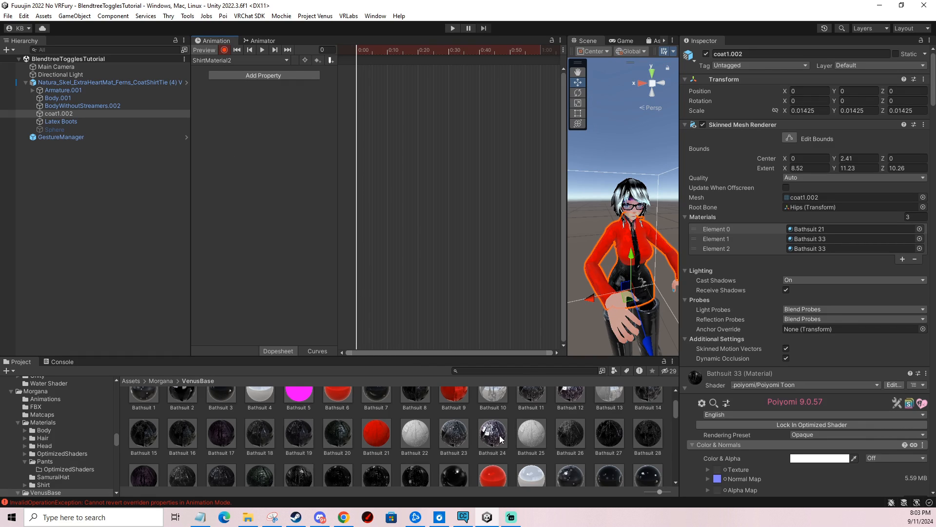
pyautogui.moveTo(624, 246); pyautogui.dragTo(804, 229)
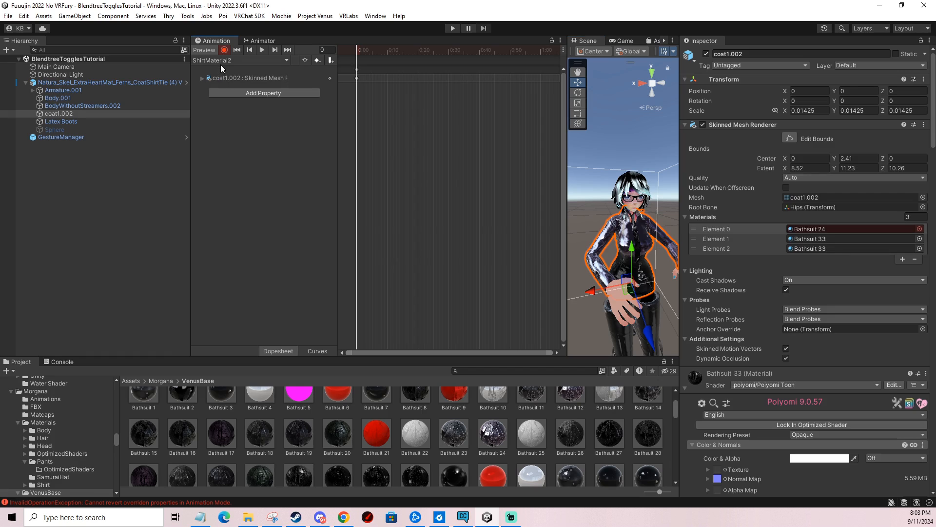
# Create a new clip named ShirtMaterial3 and record coat1.002's Element 0 material as Bathsuit 26 in it
pyautogui.click(239, 59)
pyautogui.click(213, 161)
pyautogui.write('Shirt')
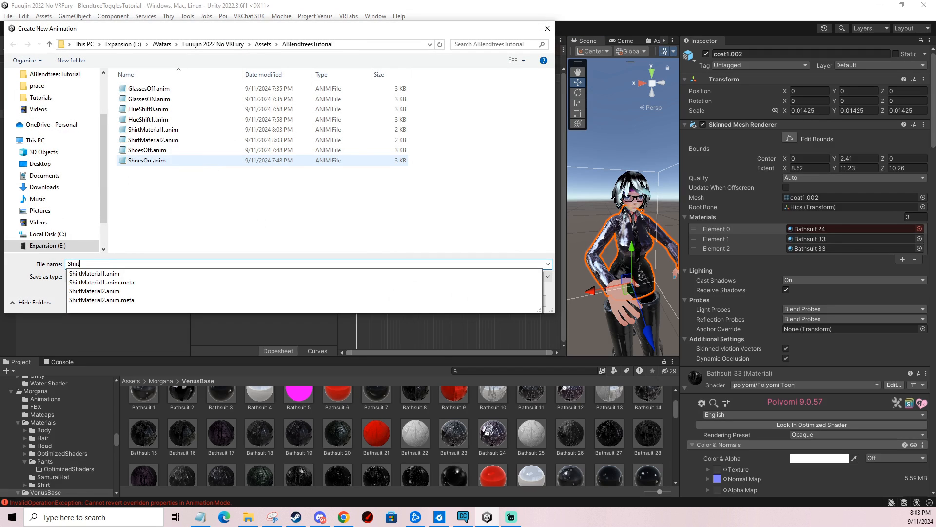
pyautogui.write('Material3')
pyautogui.press('Return')
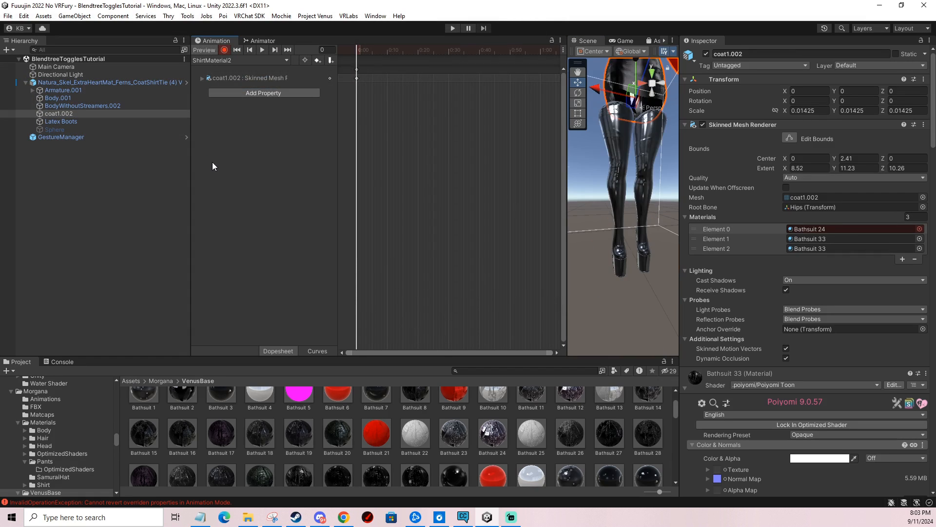
pyautogui.click(224, 51)
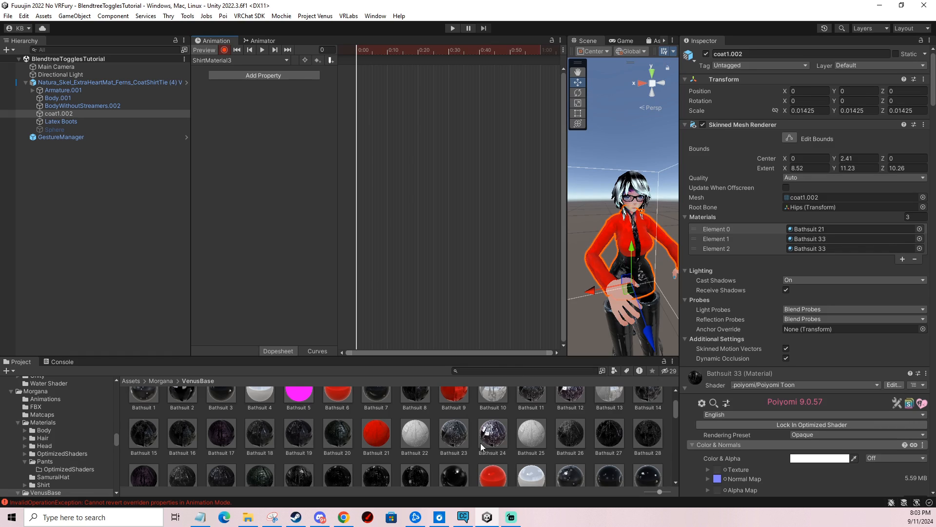
pyautogui.scroll(-2, 399, 456)
pyautogui.scroll(2, 583, 465)
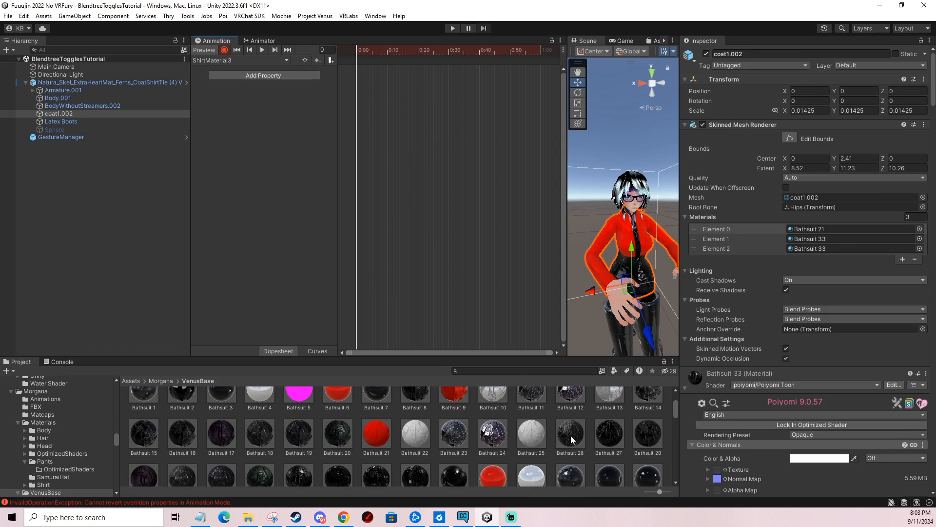
pyautogui.moveTo(571, 440); pyautogui.dragTo(809, 232)
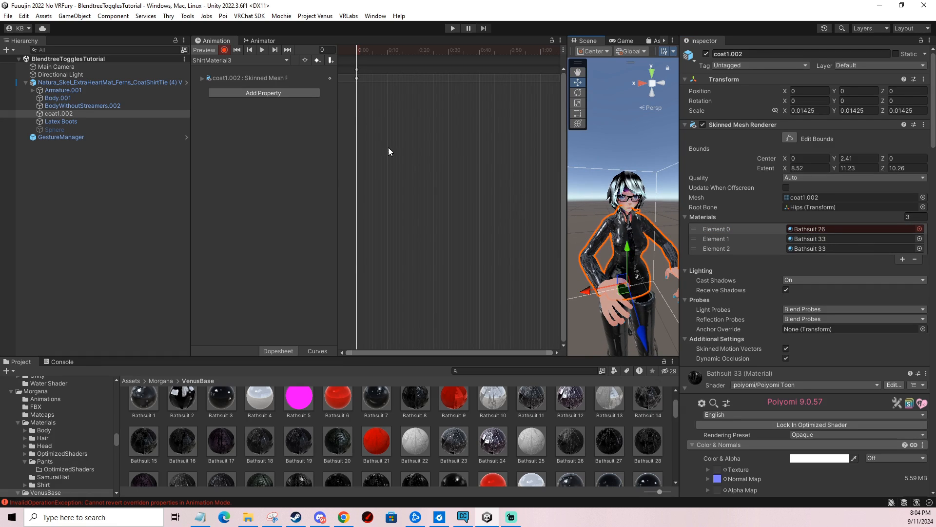
# Turn off the animation preview and widen the Scene view around the avatar
pyautogui.click(201, 51)
pyautogui.moveTo(639, 170); pyautogui.dragTo(636, 298, button='middle')
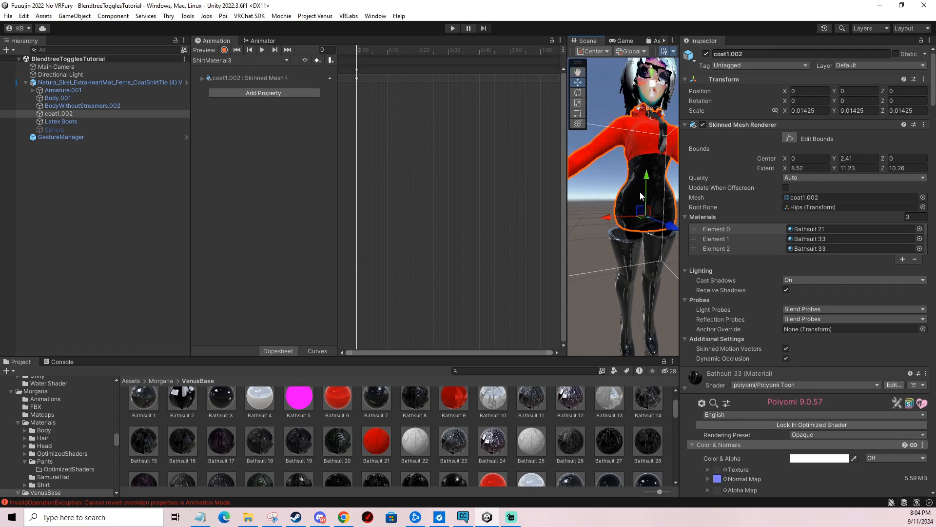
pyautogui.scroll(-2, 627, 195)
pyautogui.moveTo(618, 134); pyautogui.dragTo(614, 179, button='middle')
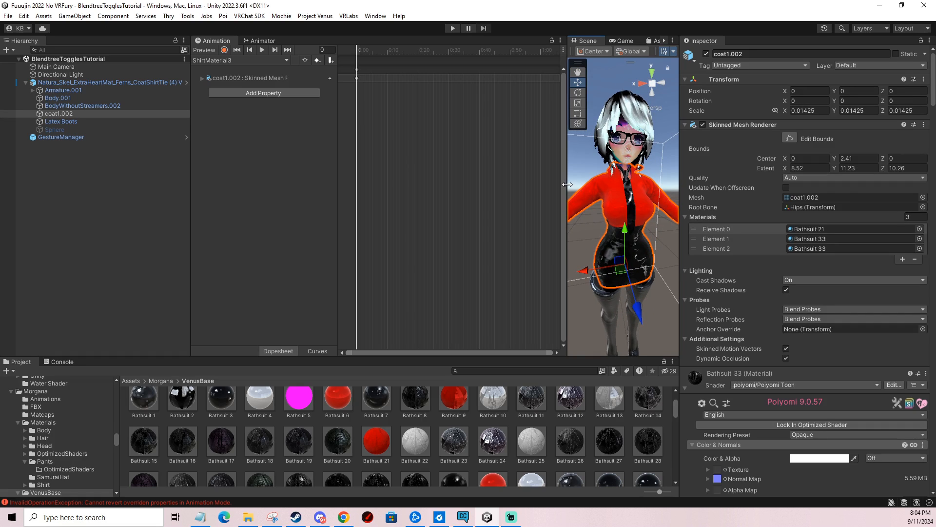
pyautogui.moveTo(567, 181); pyautogui.dragTo(526, 177)
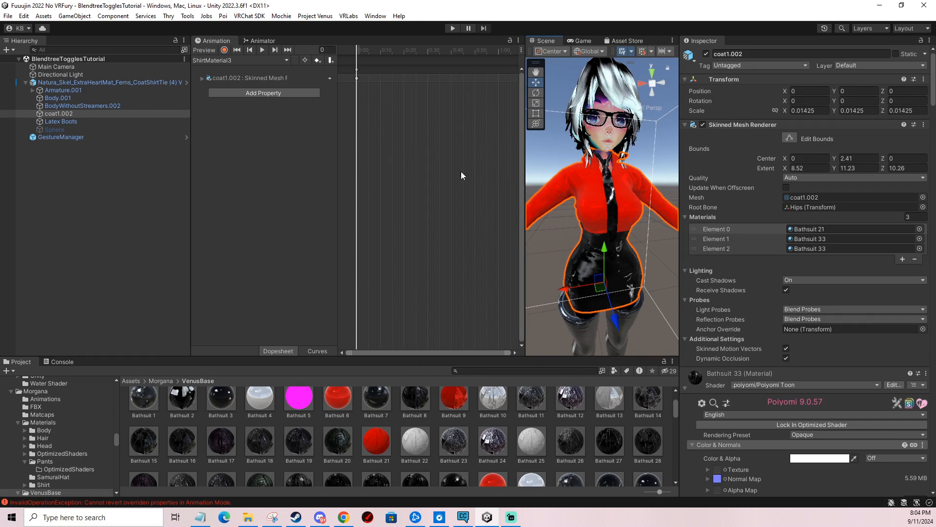
# Open the avatar's BlendtreeTutorialFX controller and enter the blend tree in its Direct Blendtree layer
pyautogui.click(604, 290)
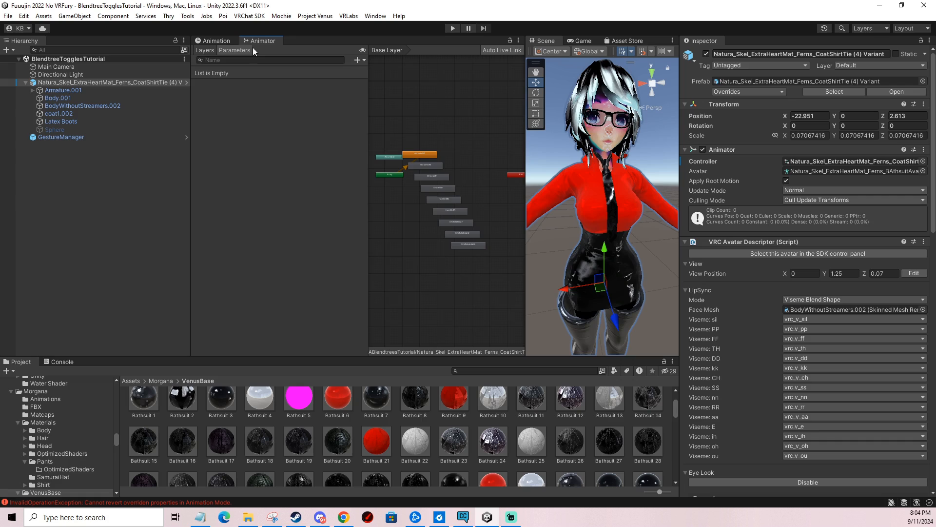
pyautogui.scroll(-2, 806, 288)
pyautogui.scroll(-5, 798, 278)
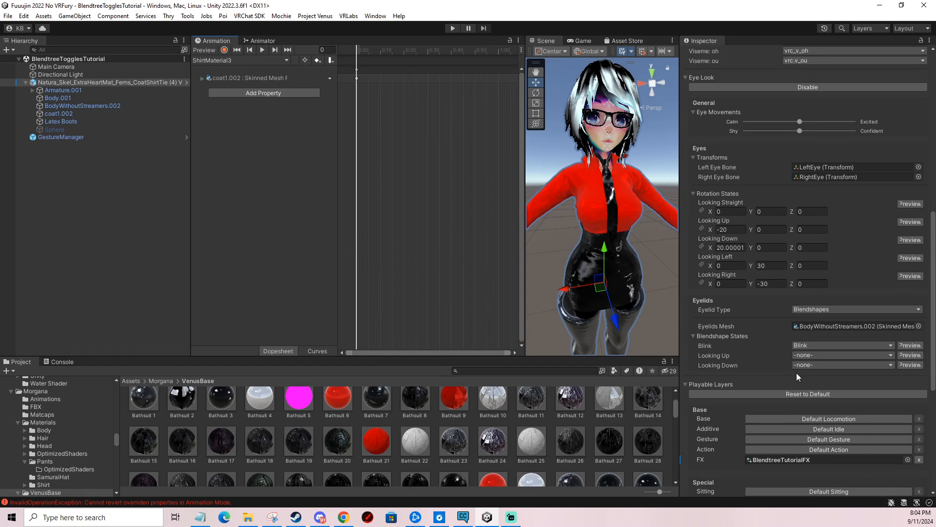
pyautogui.doubleClick(771, 454)
pyautogui.click(204, 50)
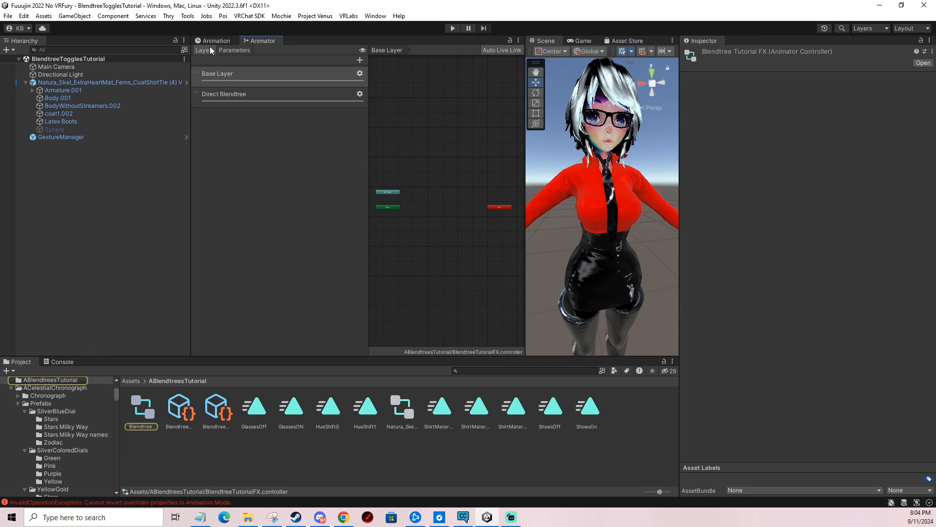
pyautogui.click(226, 94)
pyautogui.doubleClick(444, 200)
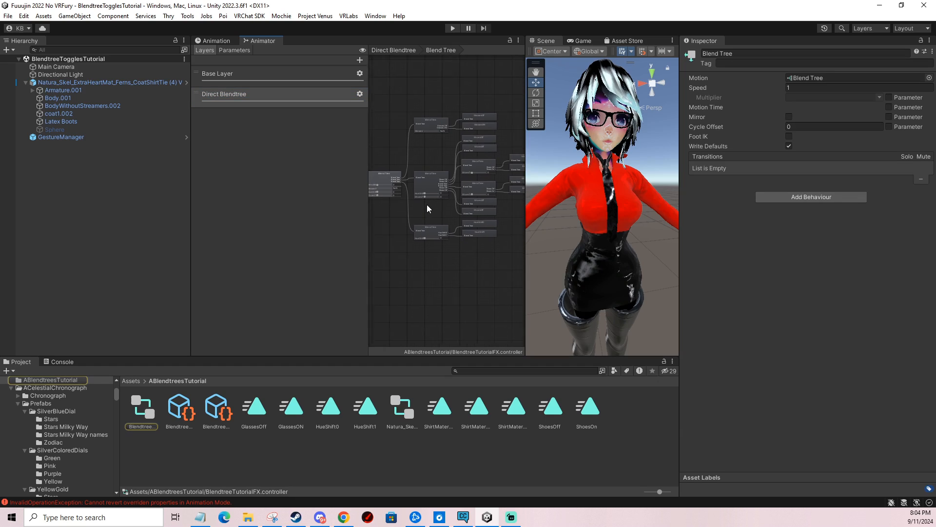
# Add a fourth child blend tree to the root direct blend tree
pyautogui.click(405, 173)
pyautogui.click(909, 166)
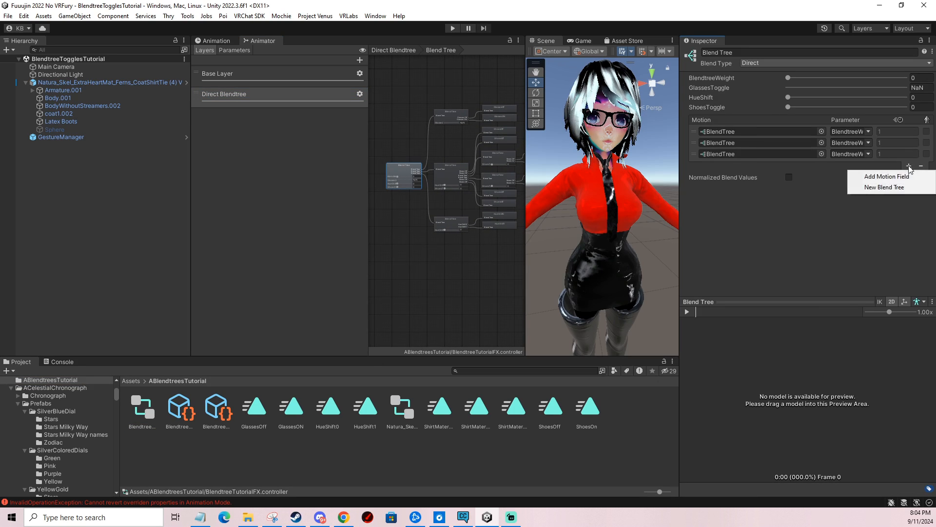
pyautogui.click(891, 188)
# Give the new child blend tree three empty motion fields and set its parameter to ShirtMaterial
pyautogui.click(427, 205)
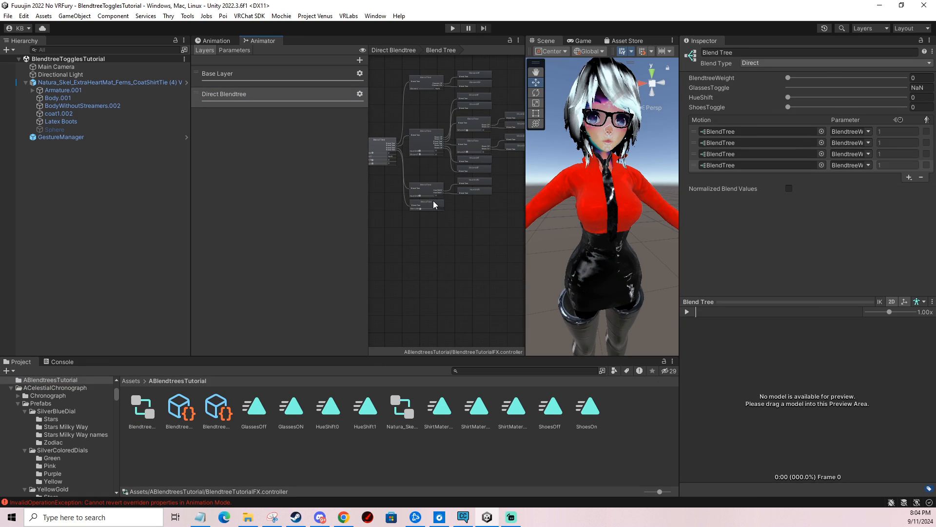
pyautogui.click(909, 112)
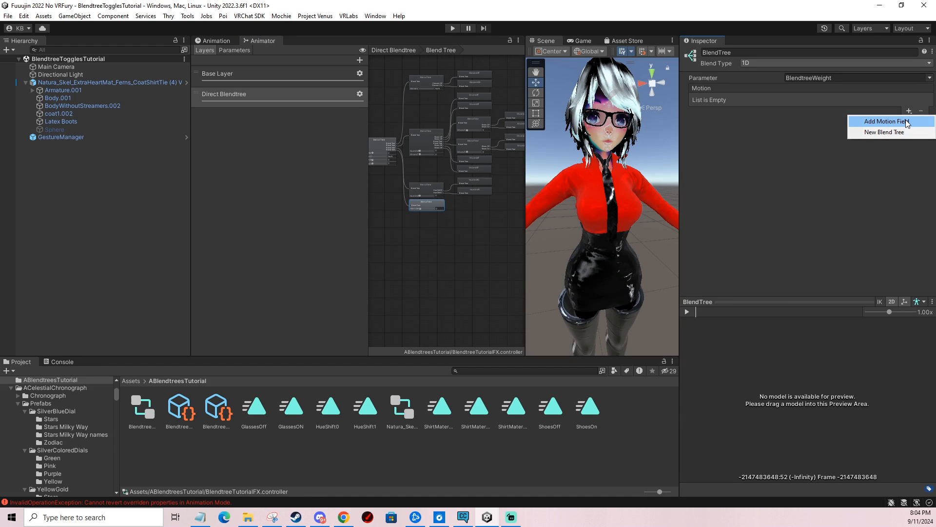
pyautogui.click(906, 122)
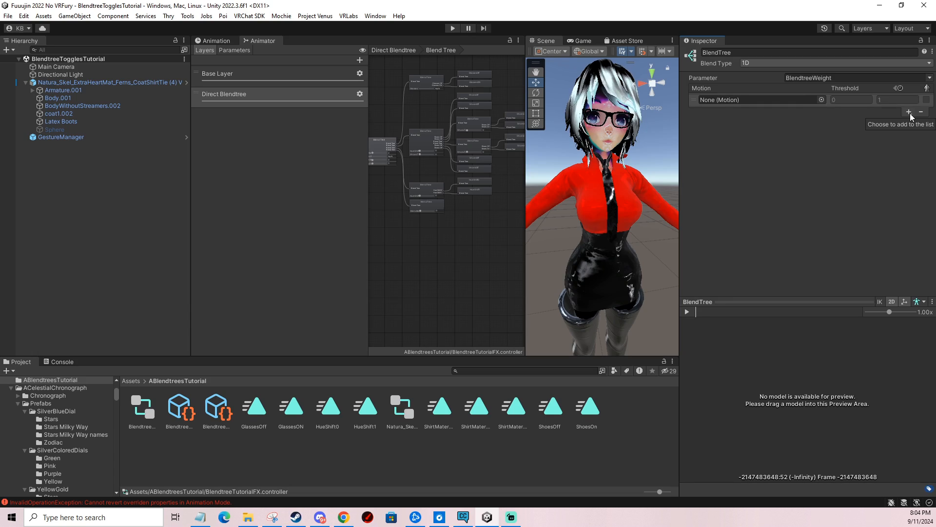
pyautogui.click(910, 113)
pyautogui.click(909, 124)
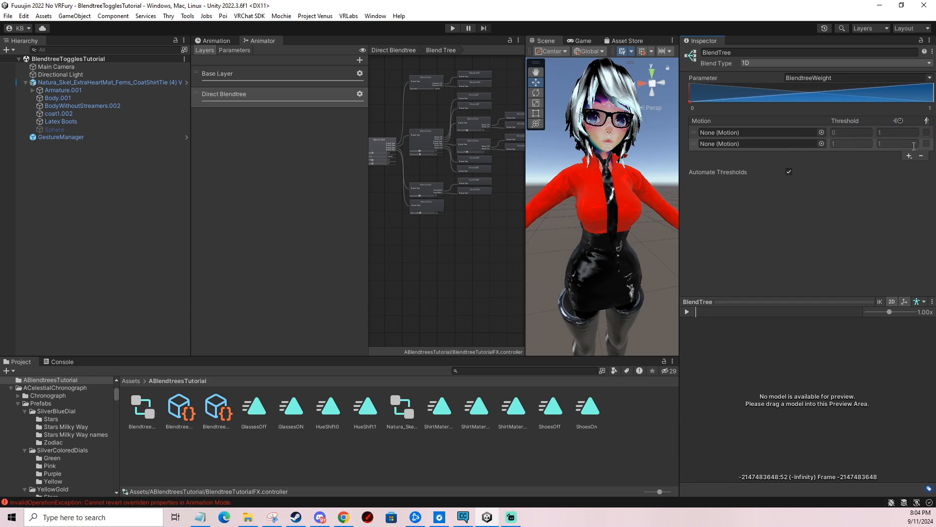
pyautogui.click(909, 156)
pyautogui.click(897, 166)
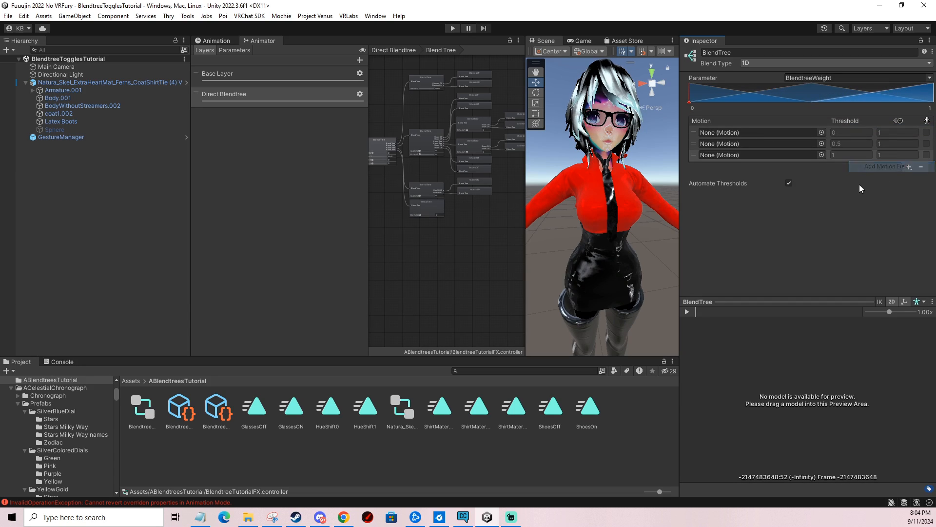
pyautogui.click(930, 77)
pyautogui.click(891, 143)
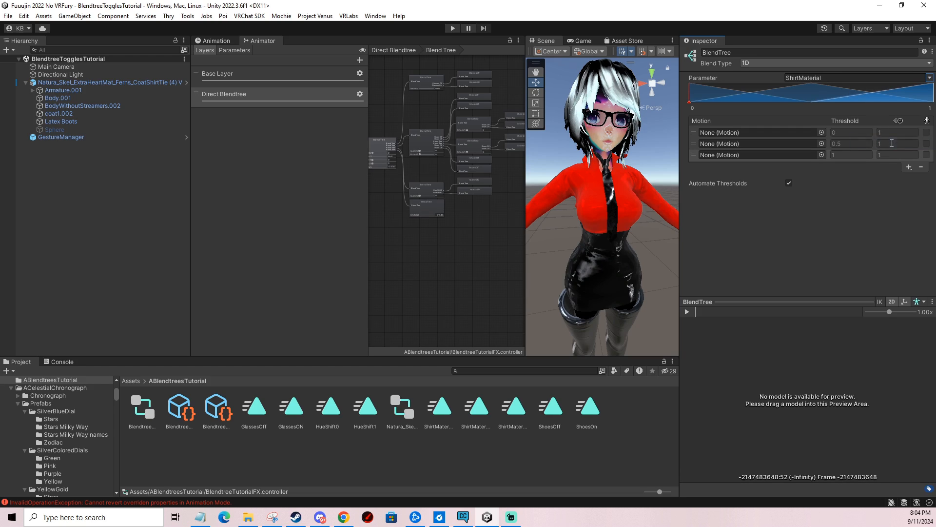
# Disable Automate Thresholds on the new blend tree and set its three motion thresholds to 1, 2 and 3
pyautogui.click(789, 183)
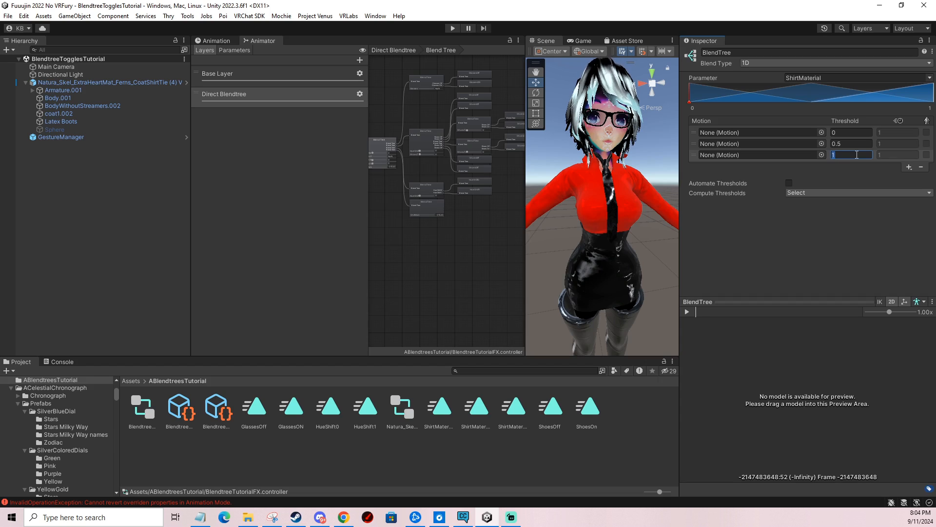
pyautogui.write('3')
pyautogui.click(851, 144)
pyautogui.write('2')
pyautogui.click(850, 131)
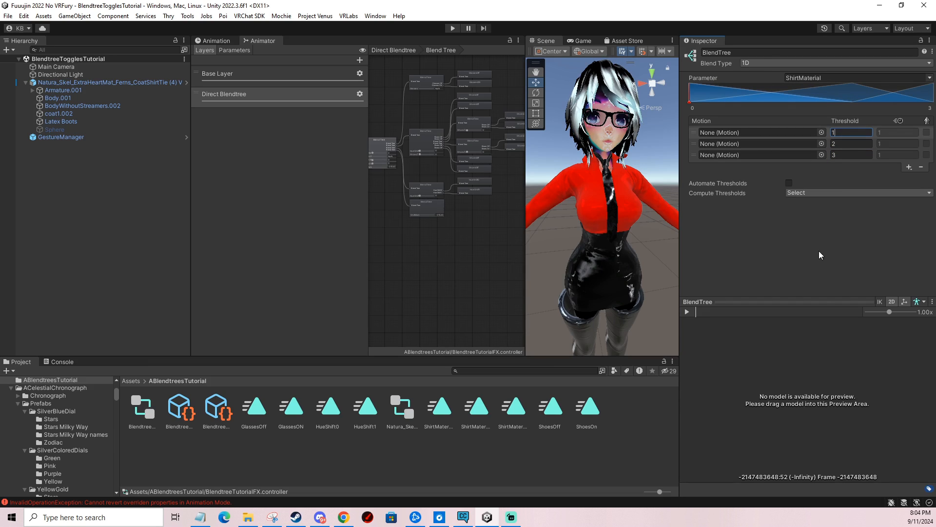
pyautogui.click(862, 144)
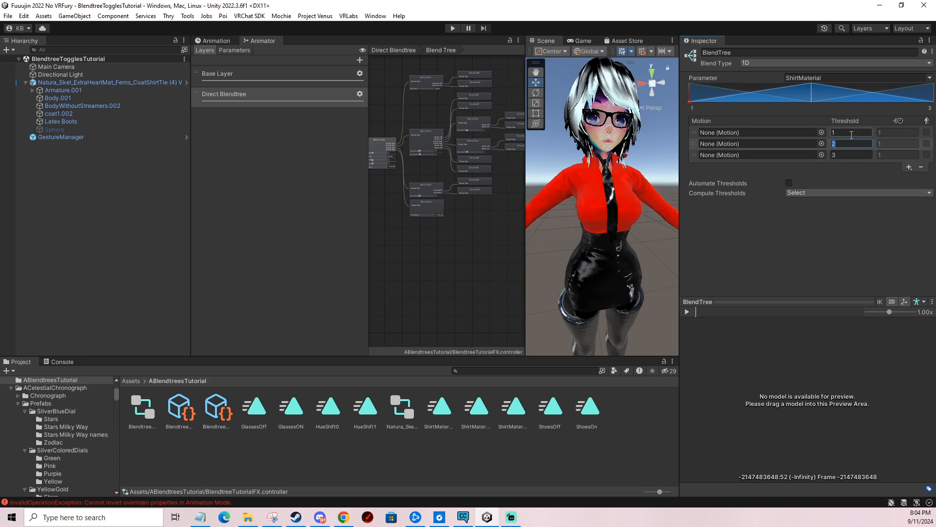
pyautogui.click(852, 155)
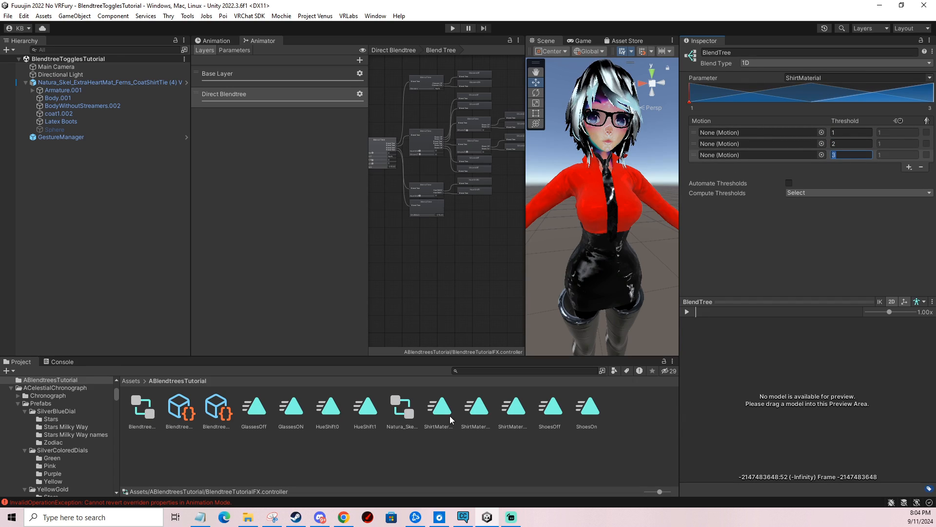
# Assign the ShirtMaterial1, ShirtMaterial2 and ShirtMaterial3 clips to the motion fields with thresholds 1, 2 and 3 respectively
pyautogui.moveTo(451, 419); pyautogui.dragTo(718, 134)
pyautogui.moveTo(481, 406); pyautogui.dragTo(725, 145)
pyautogui.moveTo(513, 406); pyautogui.dragTo(727, 156)
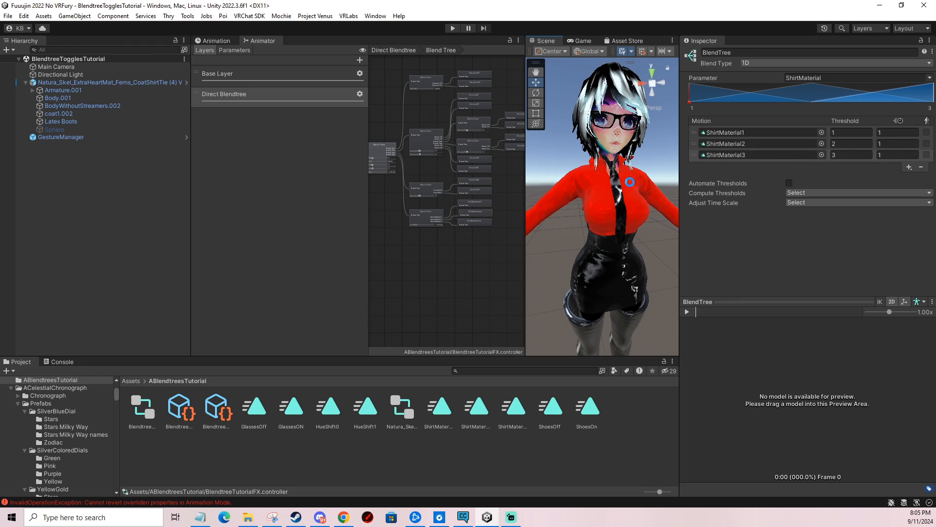
pyautogui.moveTo(617, 171)
pyautogui.mouseDown(button='middle')
pyautogui.moveTo(616, 185)
pyautogui.moveTo(614, 164)
pyautogui.mouseUp(button='middle')
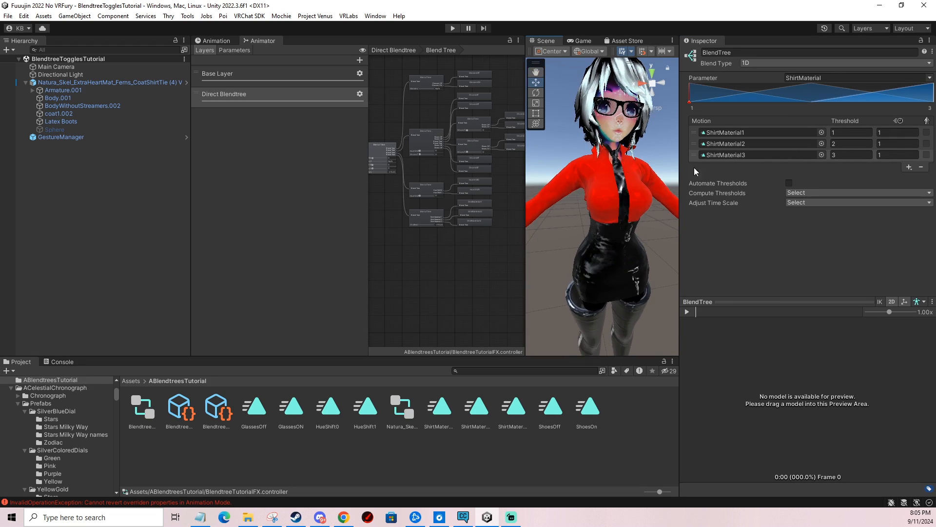
pyautogui.moveTo(604, 125); pyautogui.dragTo(601, 134, button='middle')
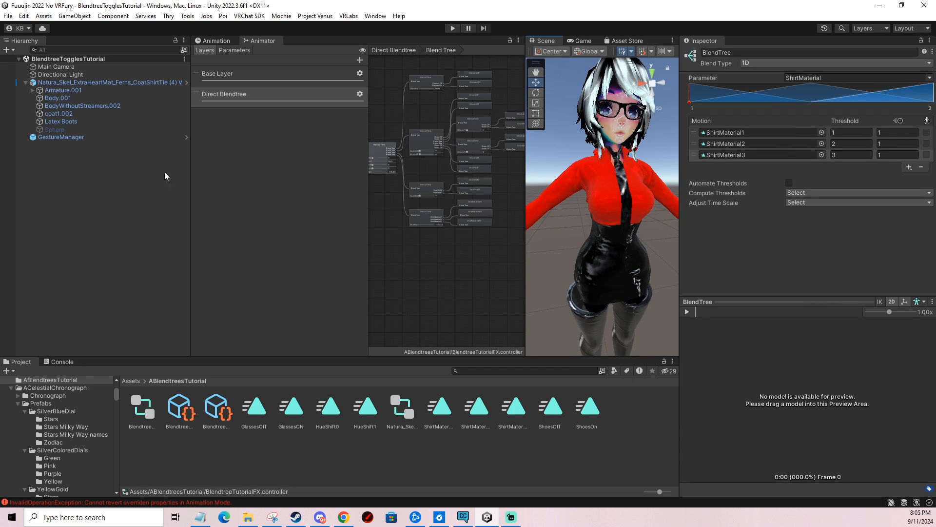
# Enter play mode, return to the Scene view and open GestureManager's radial menu for the avatar
pyautogui.click(397, 409)
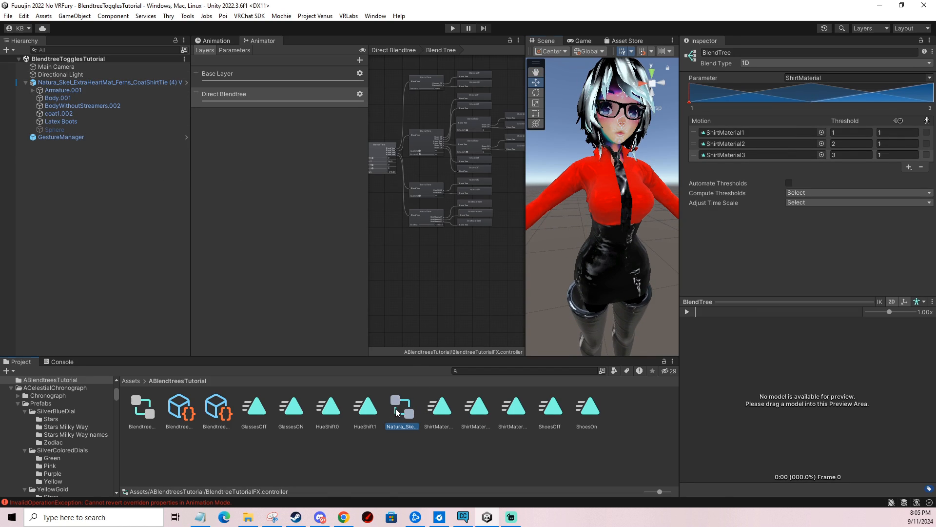
pyautogui.hotkey('ctrl', 'p')
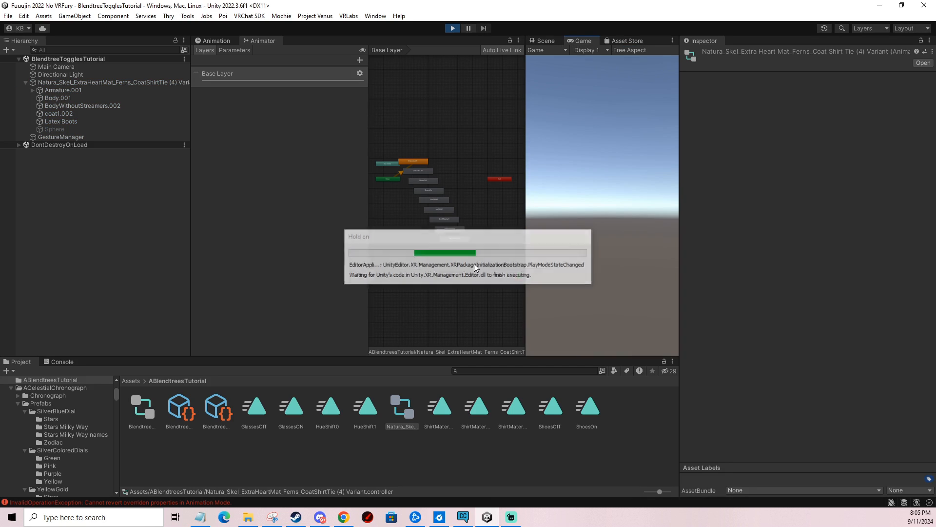
pyautogui.click(539, 41)
pyautogui.click(60, 137)
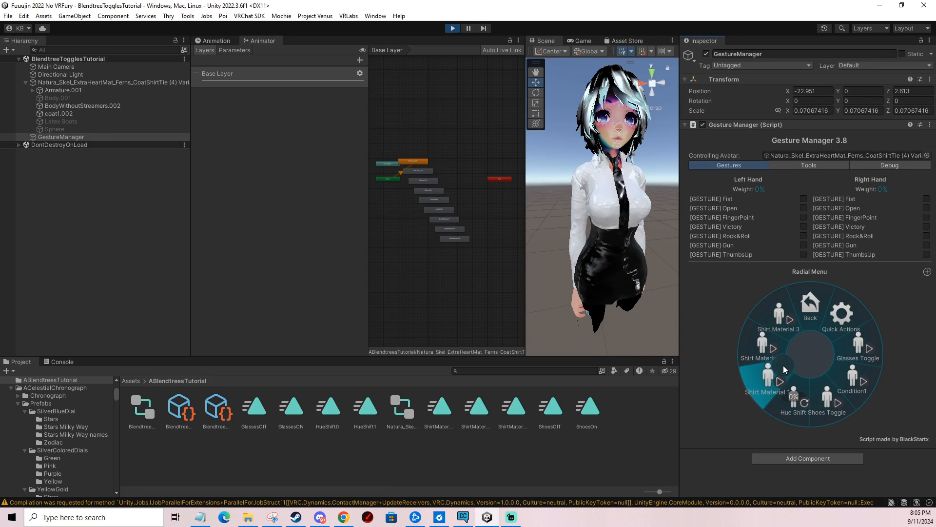
# Test Shirt Material 1, turn on Shoes Toggle and turn the Hue Shift radial to 51% in the radial menu
pyautogui.click(779, 371)
pyautogui.click(826, 386)
pyautogui.click(802, 378)
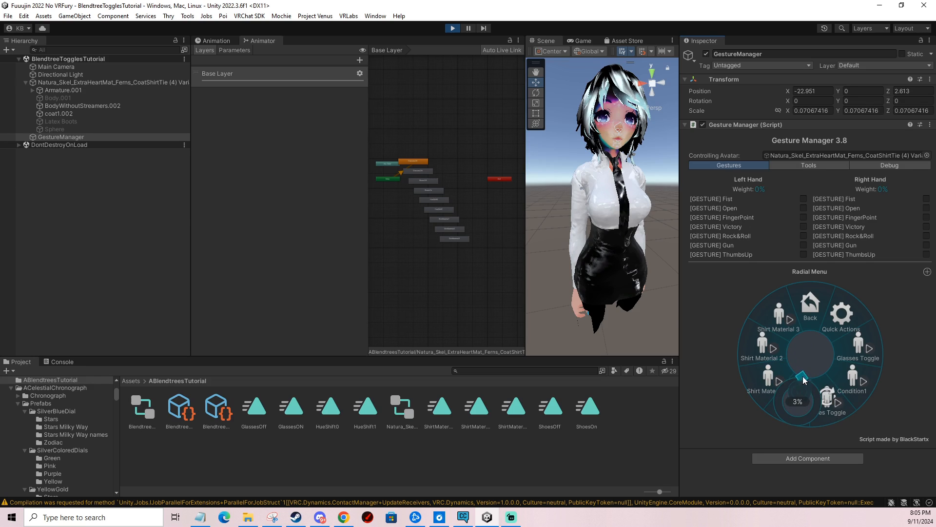
pyautogui.click(795, 432)
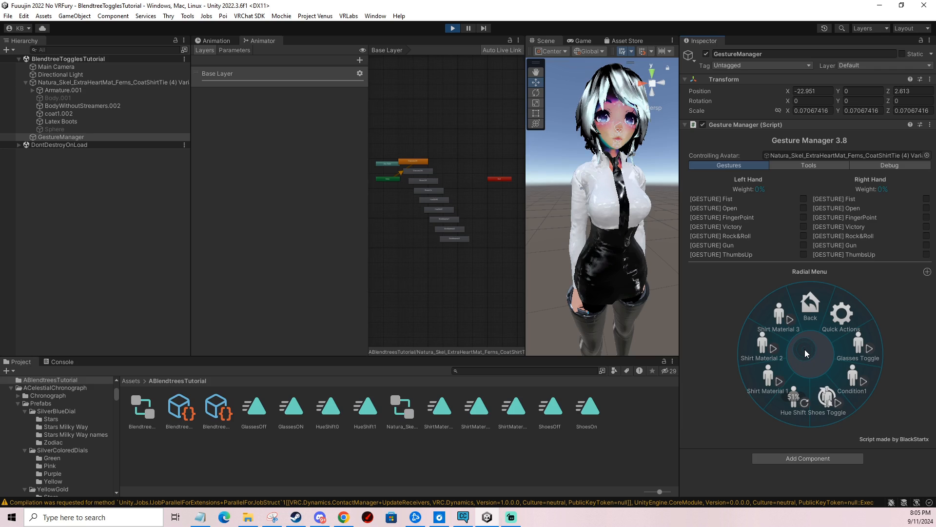
# Cycle through Shirt Material 1, 2 and 3 in the radial menu and inspect the shirt on the avatar
pyautogui.click(781, 370)
pyautogui.click(780, 346)
pyautogui.click(792, 314)
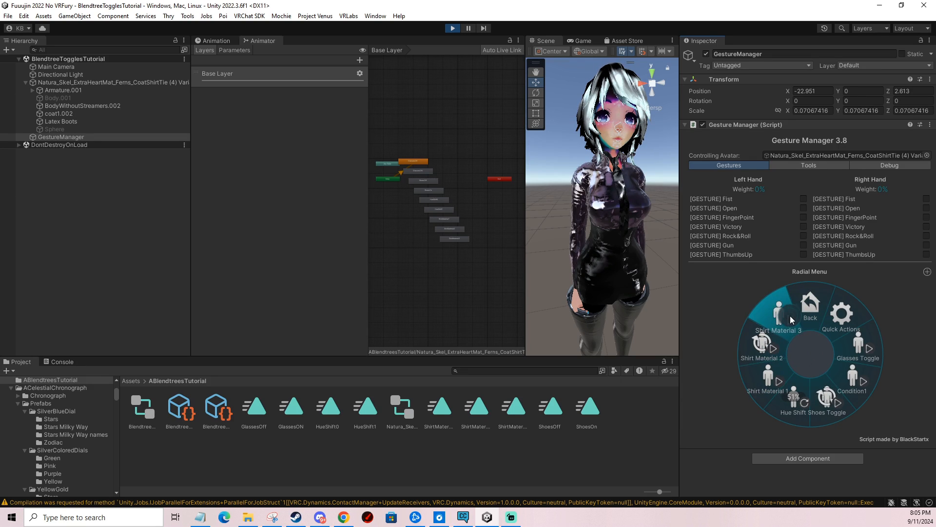
pyautogui.click(772, 353)
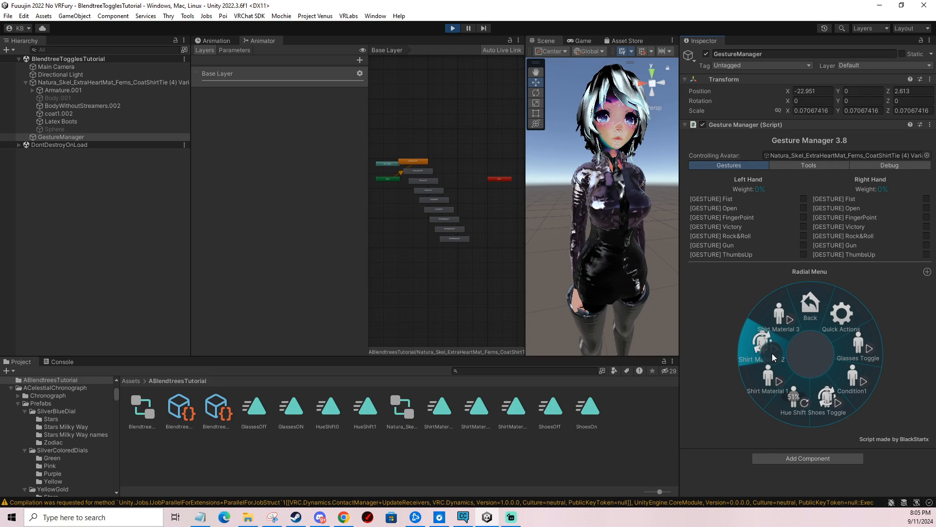
pyautogui.click(783, 326)
pyautogui.scroll(5, 608, 245)
pyautogui.moveTo(606, 243); pyautogui.dragTo(605, 231, button='middle')
pyautogui.scroll(-5, 620, 288)
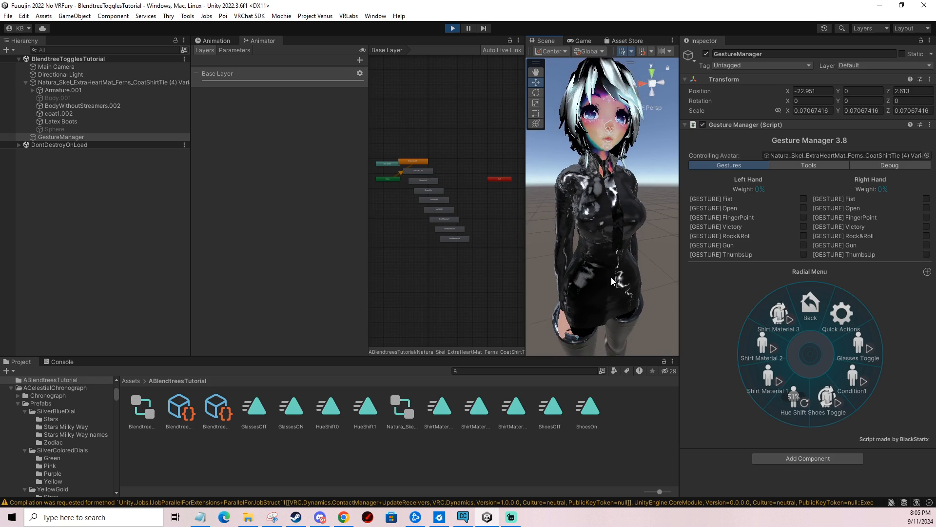
# Switch between the shirt materials again, finish on Shirt Material 1 and exit play mode
pyautogui.click(771, 350)
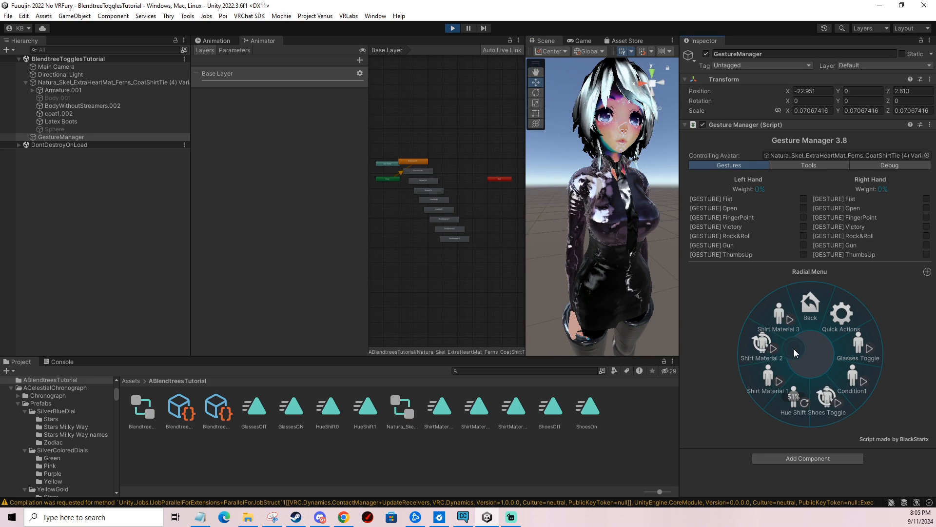
pyautogui.click(779, 377)
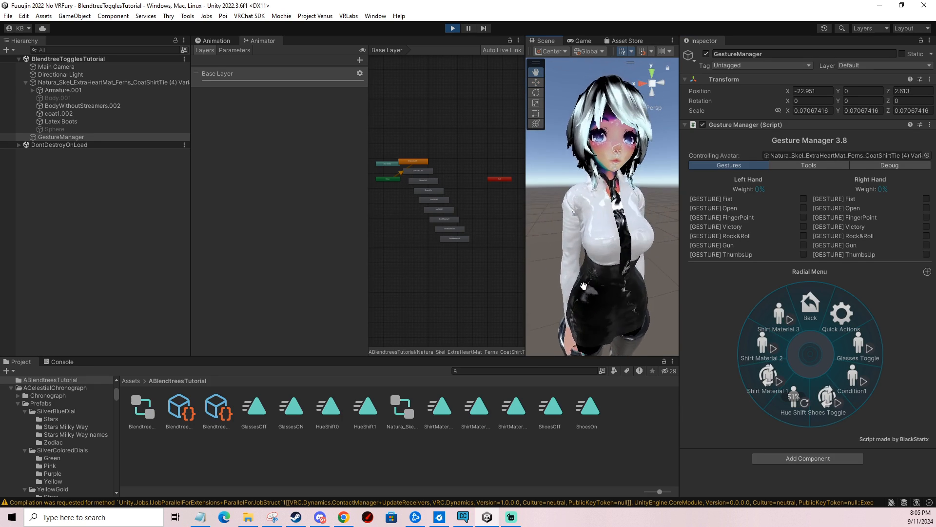
pyautogui.click(778, 323)
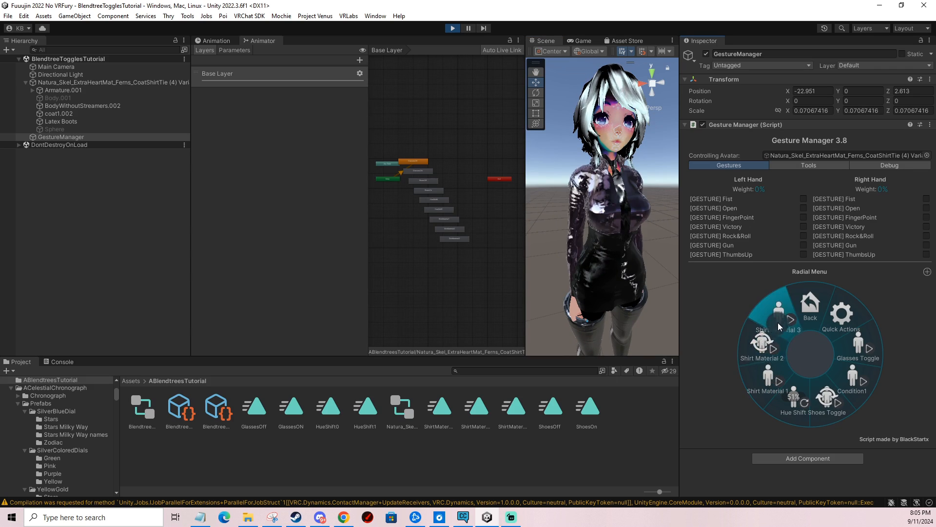
pyautogui.click(765, 375)
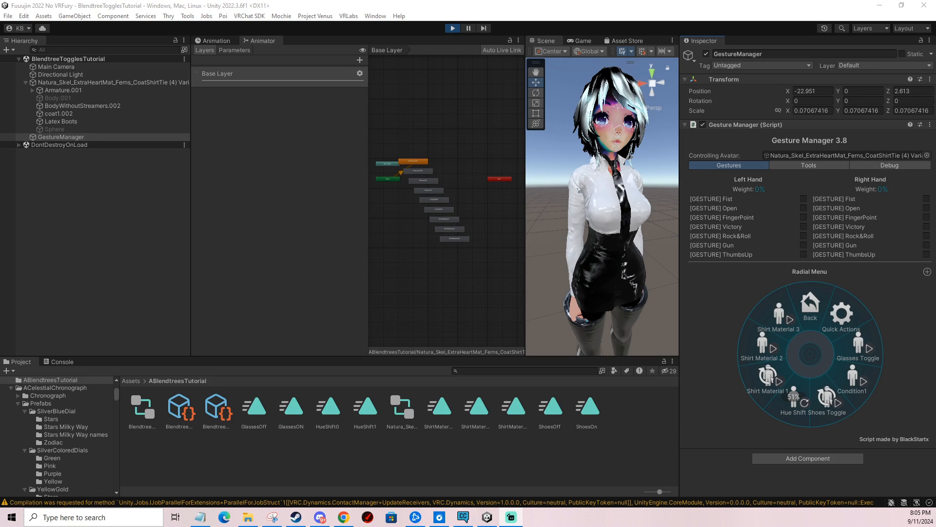
pyautogui.hotkey('ctrl', 'p')
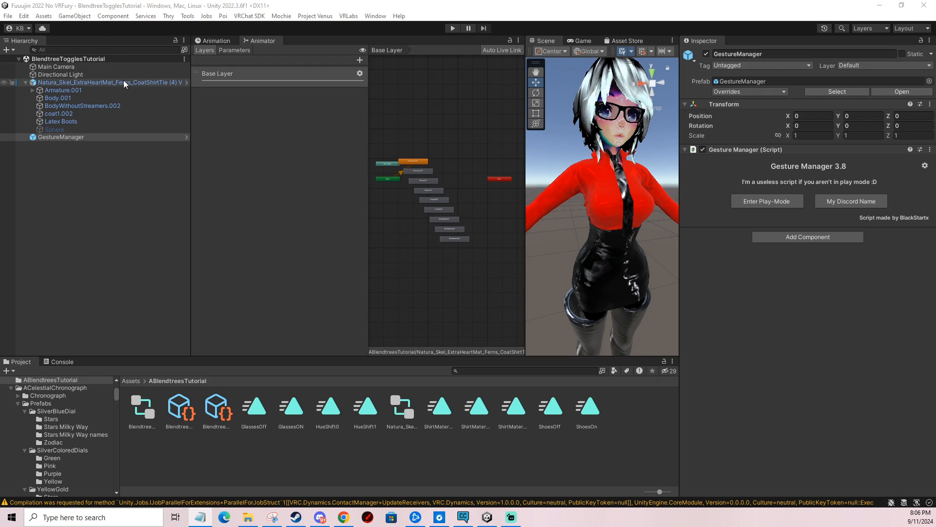
# Open the BlendtreeTutorialParameters asset from the avatar's descriptor and add a new expression parameter
pyautogui.click(66, 82)
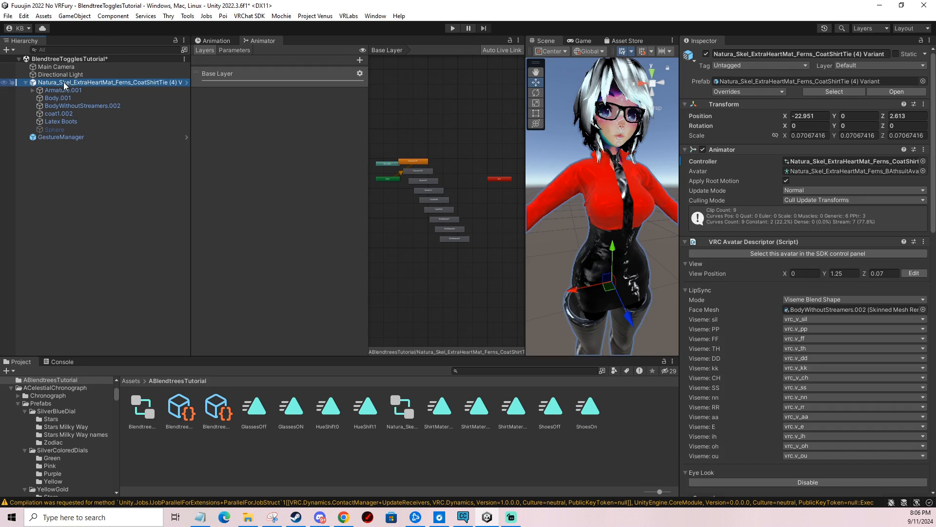
pyautogui.scroll(-10, 777, 330)
pyautogui.scroll(-6, 798, 300)
pyautogui.moveTo(607, 273); pyautogui.dragTo(603, 223, button='middle')
pyautogui.scroll(-3, 603, 223)
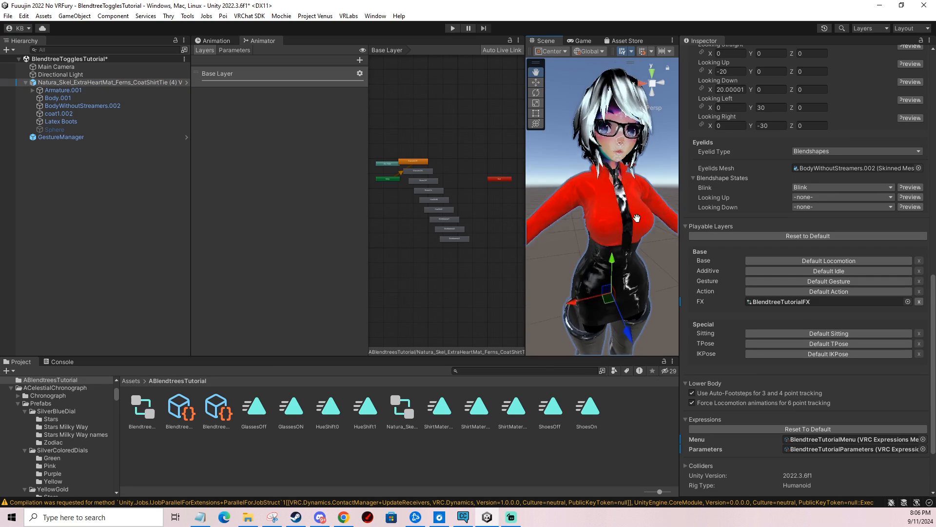
pyautogui.keyDown('alt'); pyautogui.moveTo(603, 224); pyautogui.dragTo(641, 241); pyautogui.keyUp('alt')
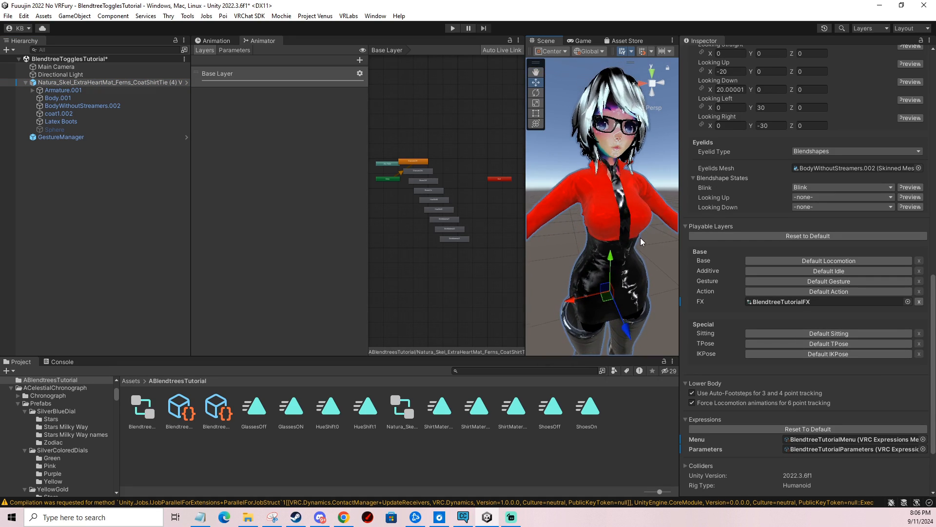
pyautogui.scroll(-3, 777, 329)
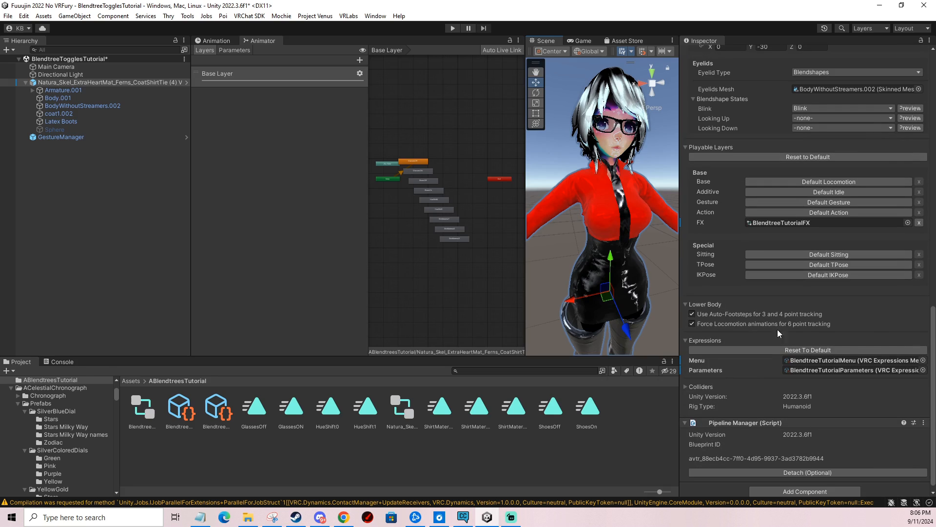
pyautogui.doubleClick(833, 371)
pyautogui.click(725, 88)
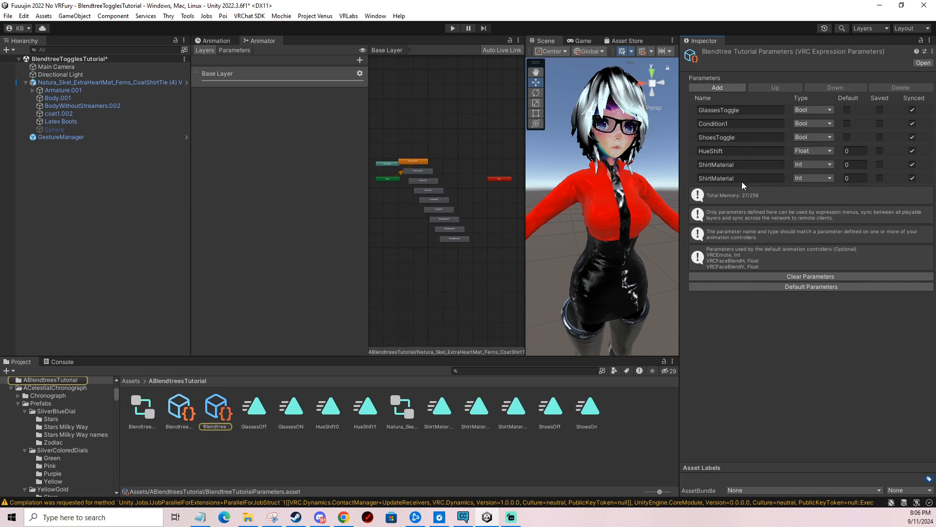
# Name the new expression parameter SkirtMaterial, set its type to Float and save the project
pyautogui.click(742, 178)
pyautogui.write('SkirtMa')
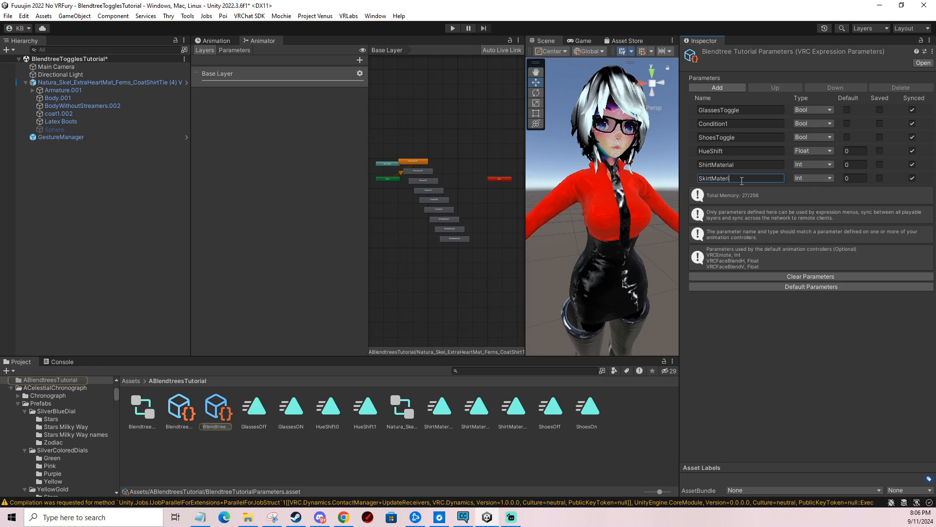
pyautogui.click(814, 177)
pyautogui.click(812, 207)
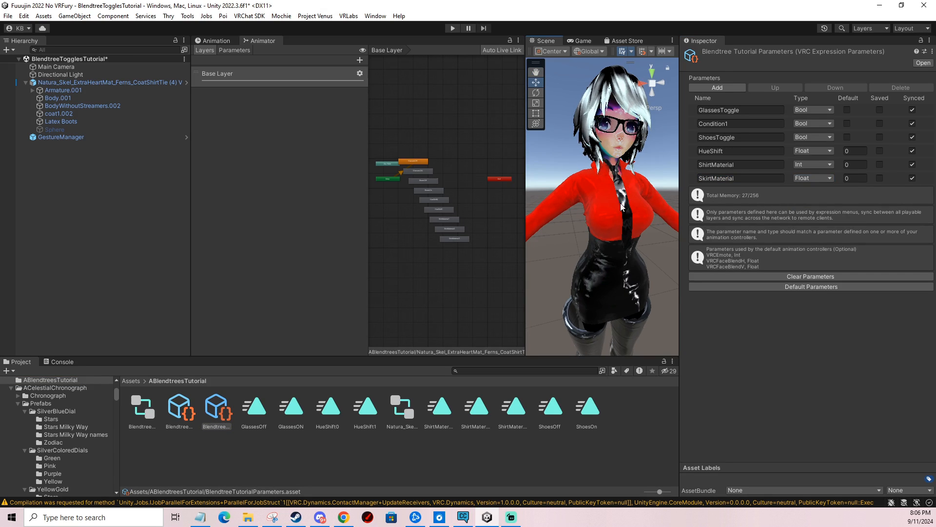
pyautogui.hotkey('ctrl', 's')
# Open the avatar's BlendtreeTutorialMenu asset and add a control named Skirt Material
pyautogui.click(97, 82)
pyautogui.scroll(-10, 876, 422)
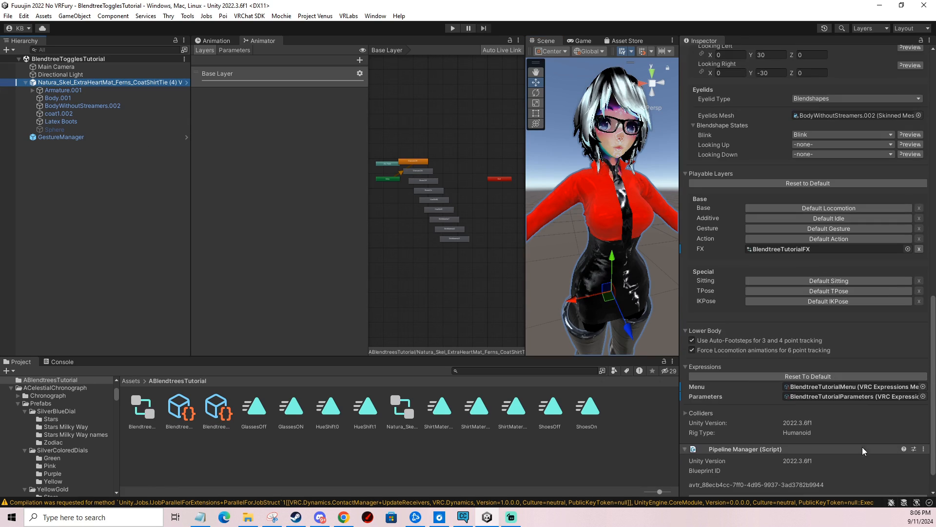
pyautogui.doubleClick(823, 390)
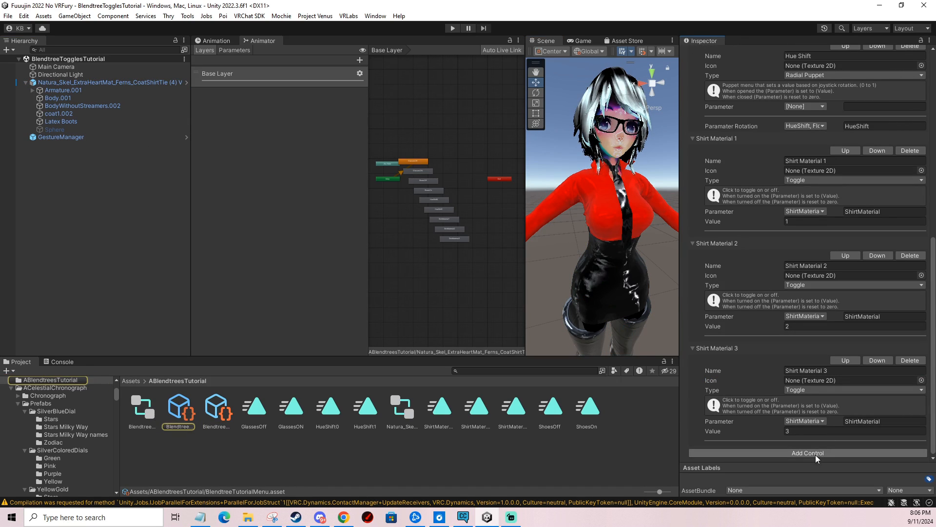
pyautogui.click(816, 454)
pyautogui.click(825, 380)
pyautogui.write('SkirtMaterial')
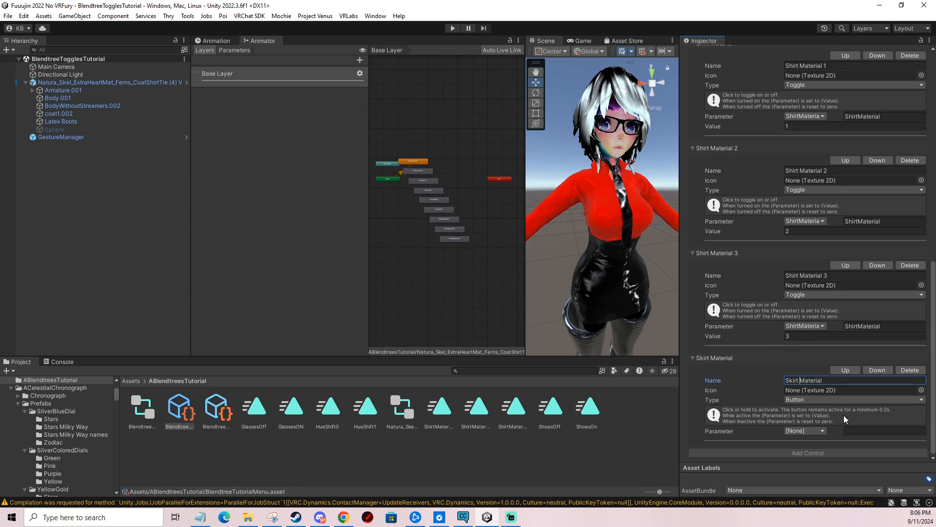
# Make the Skirt Material control a Radial Puppet with SkirtMaterial, Float as its rotation parameter
pyautogui.click(807, 399)
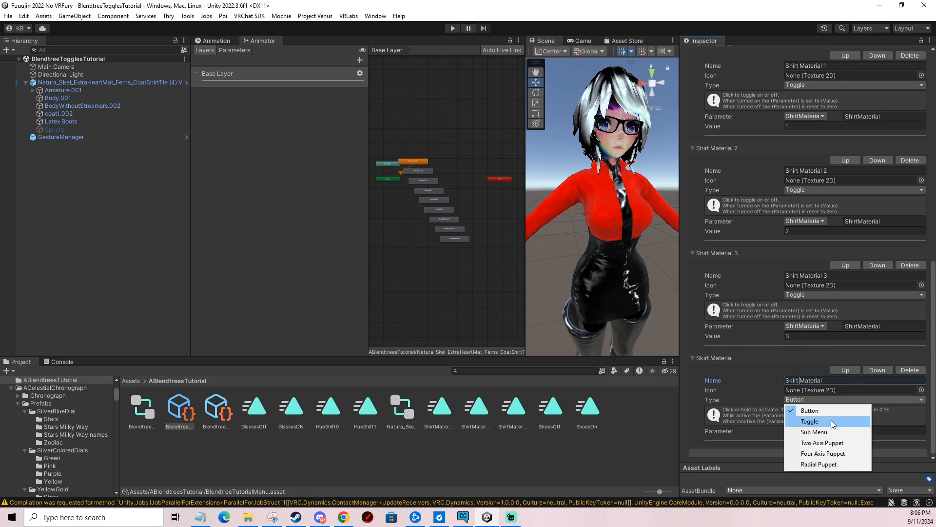
pyautogui.click(816, 464)
pyautogui.click(815, 449)
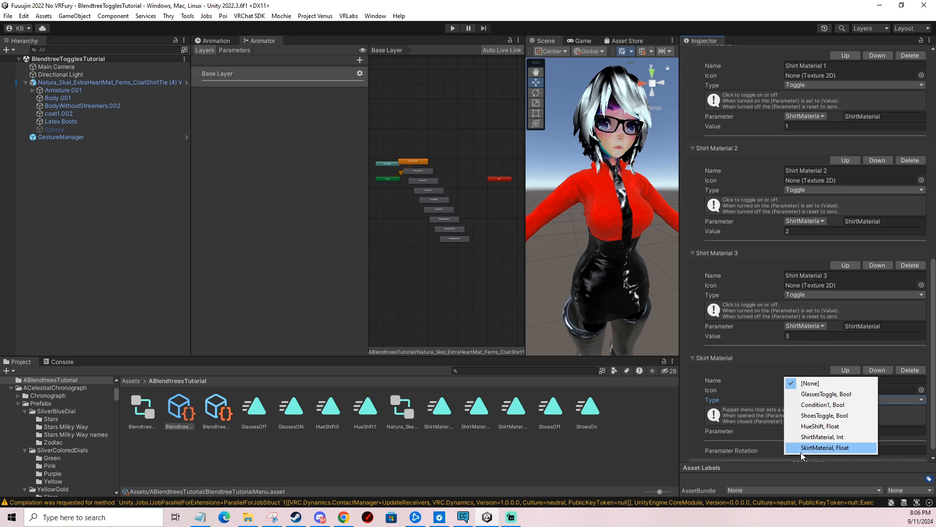
pyautogui.click(801, 449)
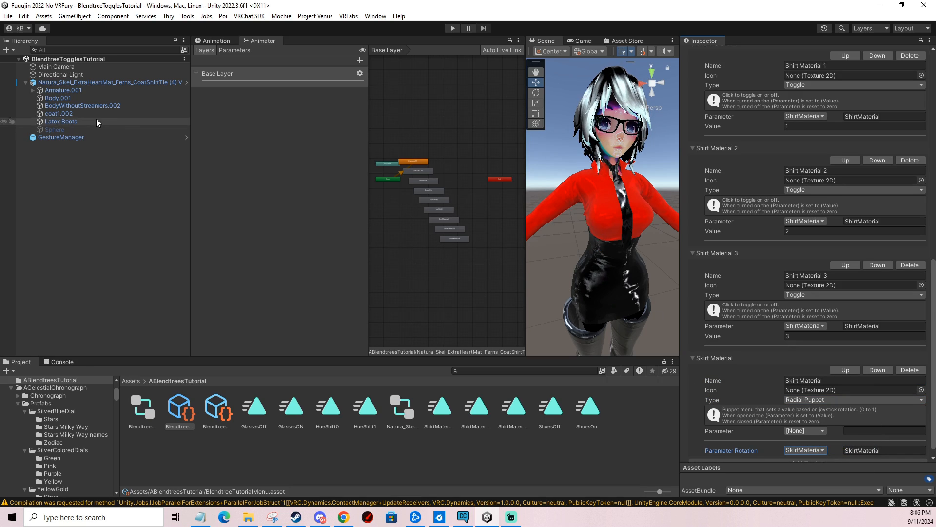
# Add a float parameter named SkirtMaterial to the BlendtreeTutorialFX animator controller
pyautogui.click(142, 407)
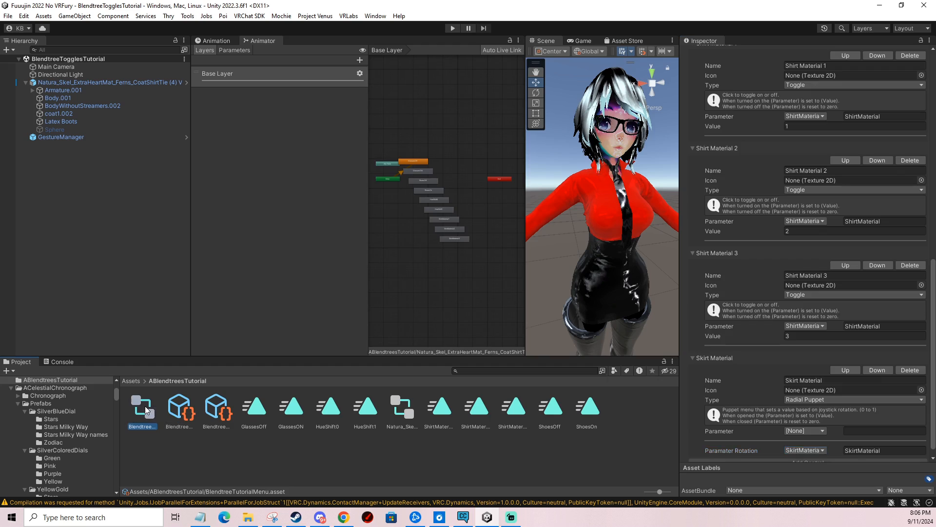
pyautogui.click(228, 50)
pyautogui.click(357, 60)
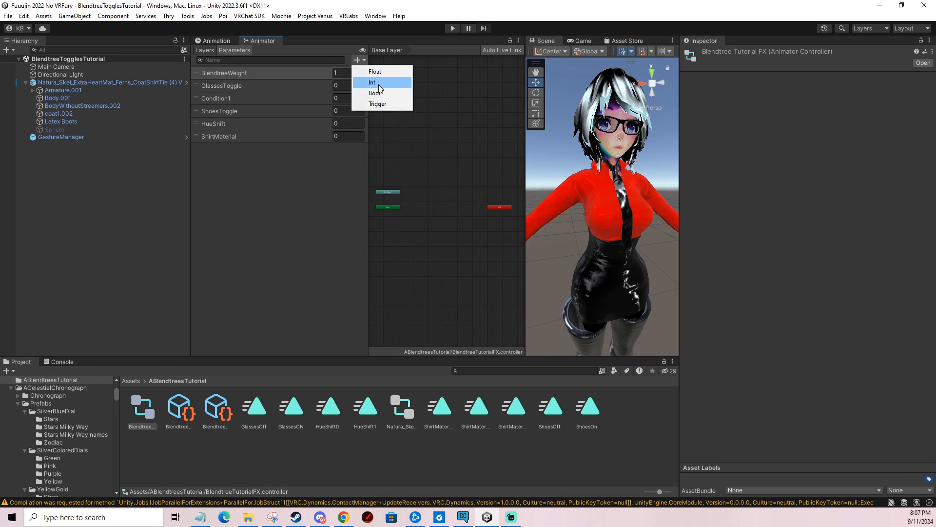
pyautogui.click(280, 180)
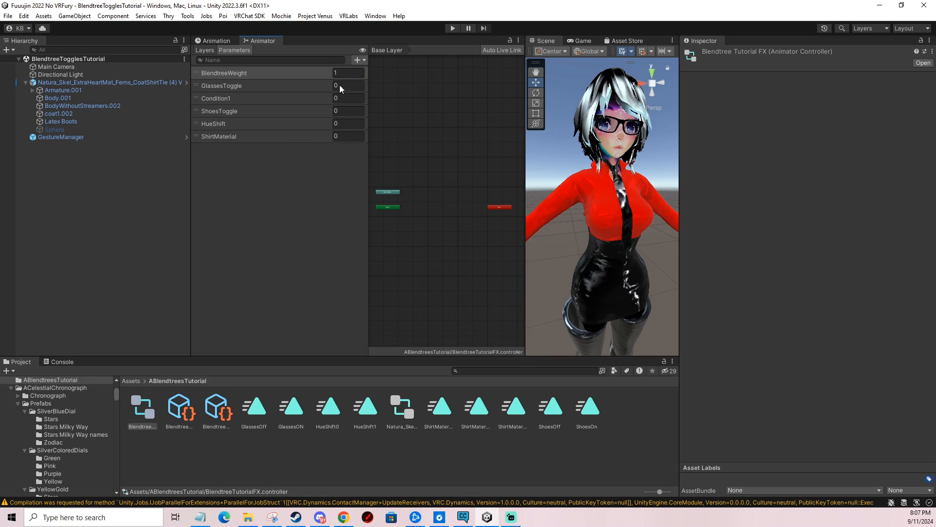
pyautogui.click(357, 60)
pyautogui.click(358, 67)
pyautogui.write('SkirtMaterial')
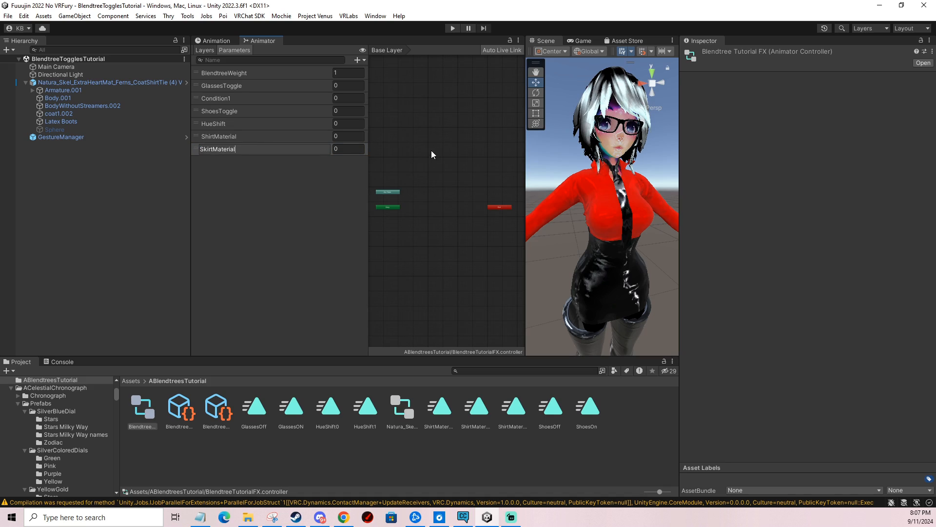
pyautogui.click(410, 138)
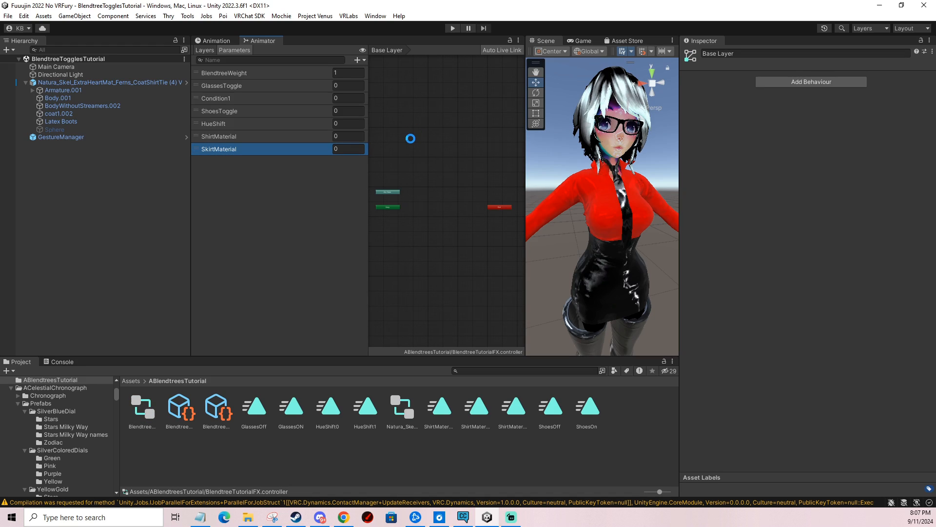
# Create an animation clip named SkirtMaterial1 for the avatar and start recording it
pyautogui.click(125, 82)
pyautogui.click(215, 41)
pyautogui.click(229, 62)
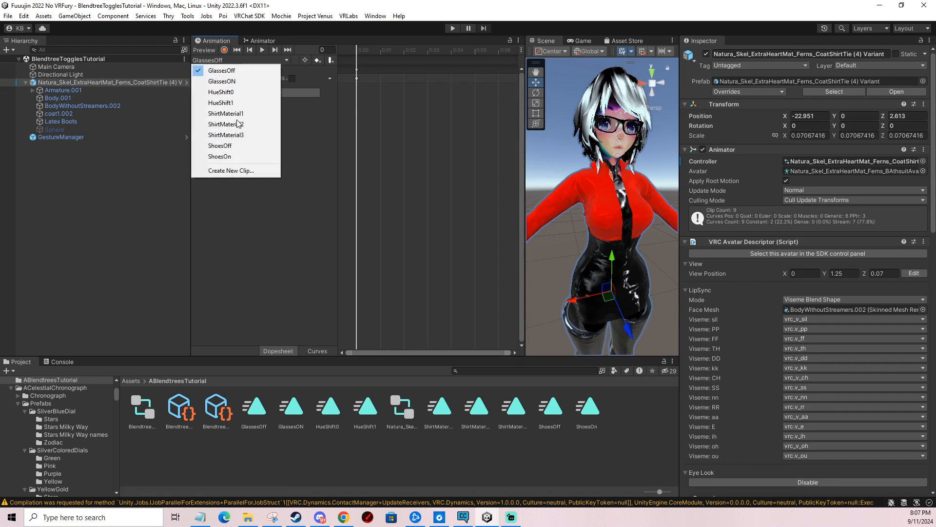
pyautogui.click(217, 170)
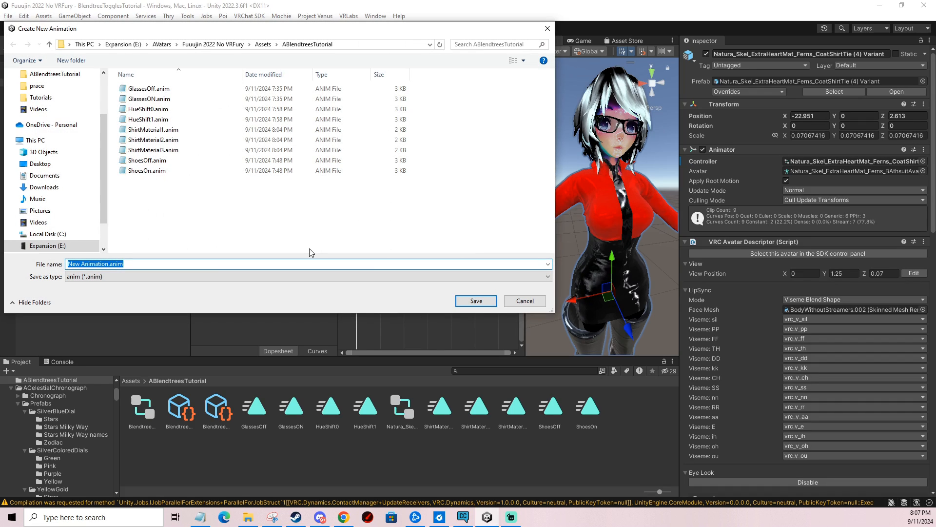
pyautogui.write('SkirtMaterial1')
pyautogui.press('Return')
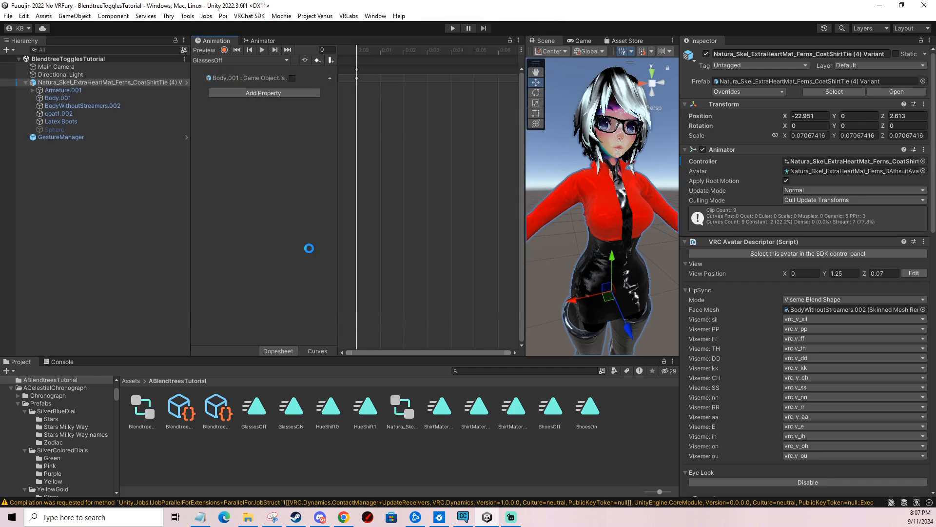
pyautogui.click(225, 50)
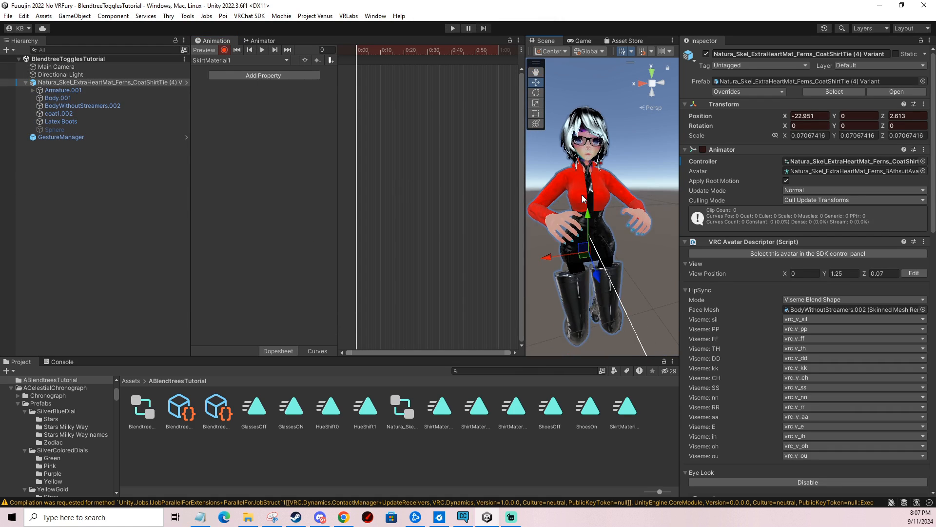
# Record Bathsuit 38 as the Element 1 material of the coat1.002 mesh in the SkirtMaterial1 clip
pyautogui.click(608, 246)
pyautogui.press('f')
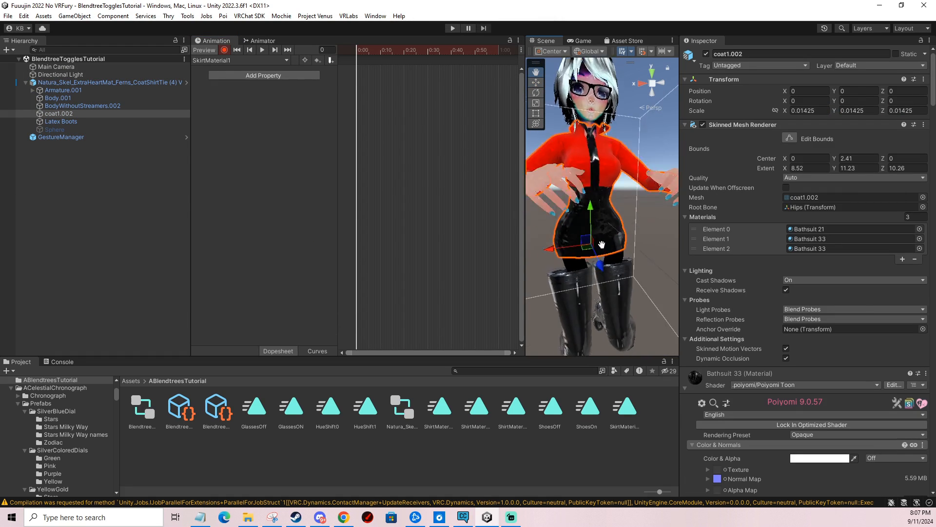
pyautogui.click(813, 248)
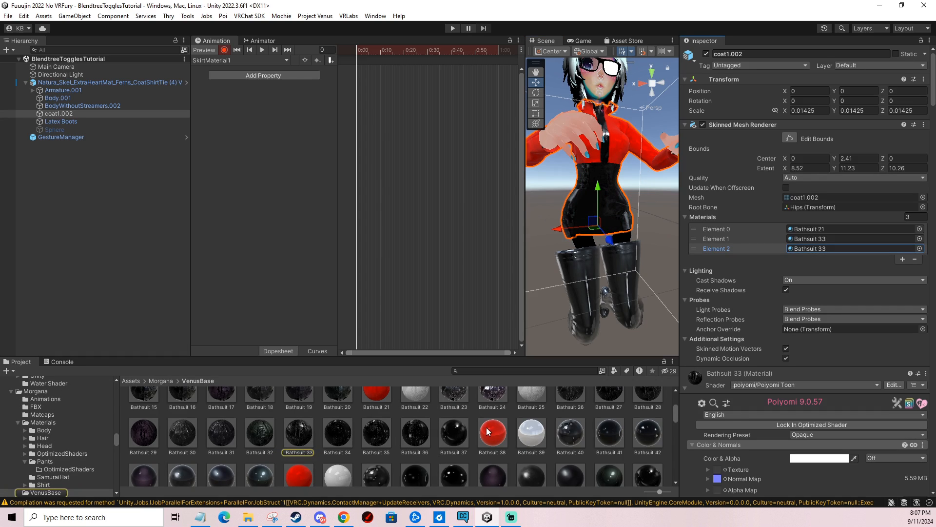
pyautogui.moveTo(557, 263); pyautogui.dragTo(575, 200)
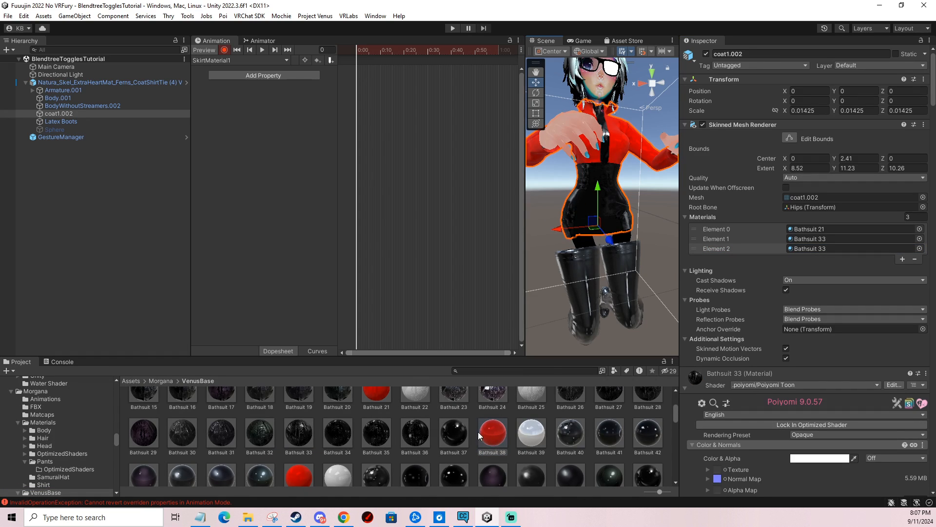
pyautogui.scroll(1, 481, 432)
pyautogui.moveTo(492, 463); pyautogui.dragTo(580, 200)
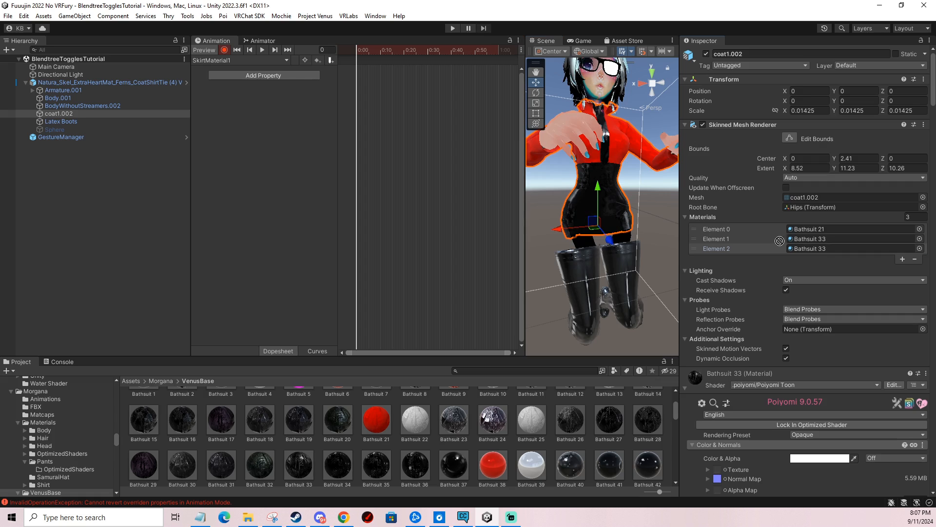
pyautogui.moveTo(779, 241); pyautogui.dragTo(823, 249)
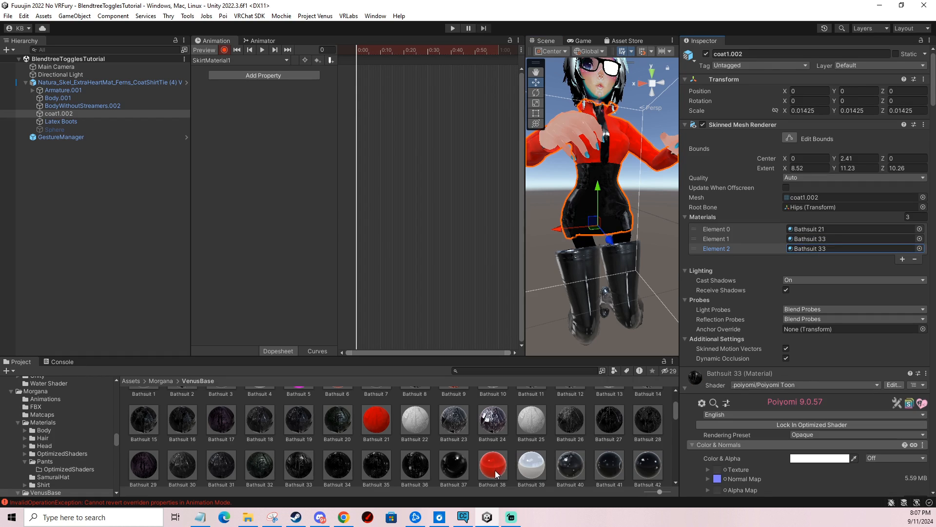
pyautogui.moveTo(494, 468); pyautogui.dragTo(805, 239)
# Replace the Element 1 material of coat1.002 with Bathsuit 21 in the SkirtMaterial1 clip
pyautogui.moveTo(615, 221)
pyautogui.mouseDown(button='middle')
pyautogui.moveTo(581, 285)
pyautogui.moveTo(653, 222)
pyautogui.moveTo(633, 168)
pyautogui.moveTo(617, 264)
pyautogui.moveTo(620, 233)
pyautogui.mouseUp(button='middle')
pyautogui.scroll(-2, 494, 454)
pyautogui.scroll(2, 485, 454)
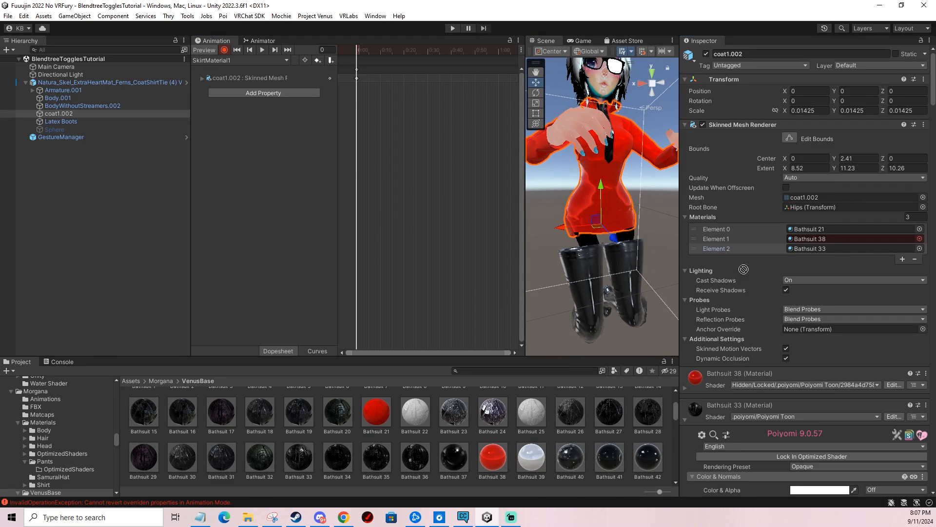
pyautogui.moveTo(743, 269); pyautogui.dragTo(821, 239)
pyautogui.moveTo(583, 243)
pyautogui.mouseDown(button='middle')
pyautogui.moveTo(578, 280)
pyautogui.moveTo(586, 259)
pyautogui.mouseUp(button='middle')
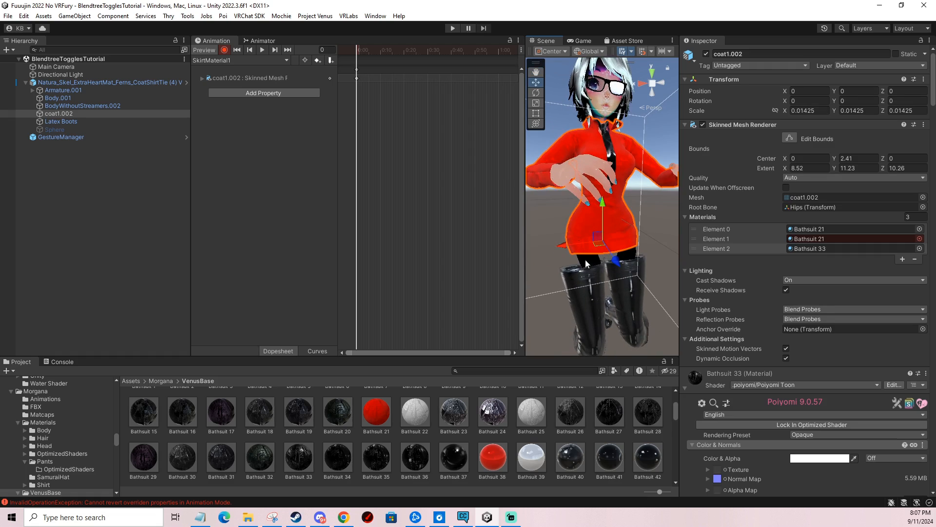
# Create an animation clip named SkirtMaterial2 and record Bathsuit 25 as the Element 1 material of coat1.002
pyautogui.click(264, 59)
pyautogui.click(220, 183)
pyautogui.write('SkirtMaterial2')
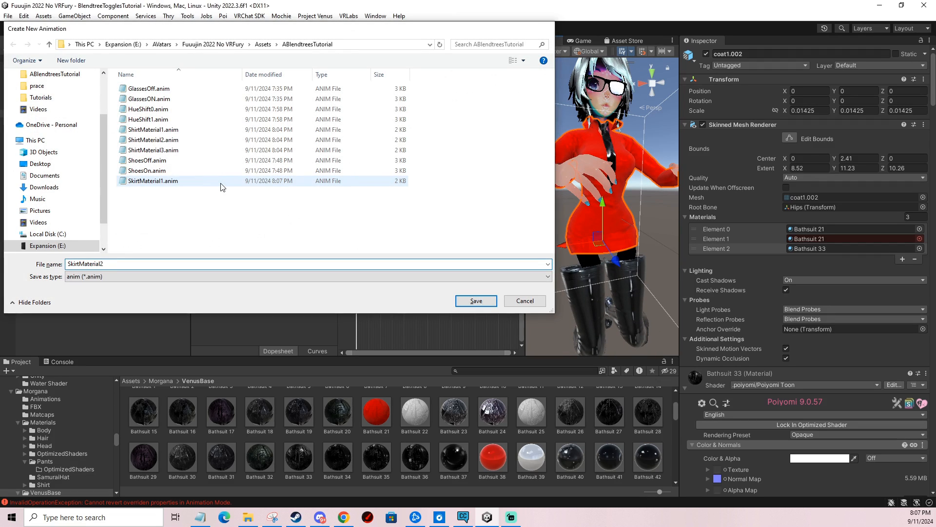
pyautogui.press('Return')
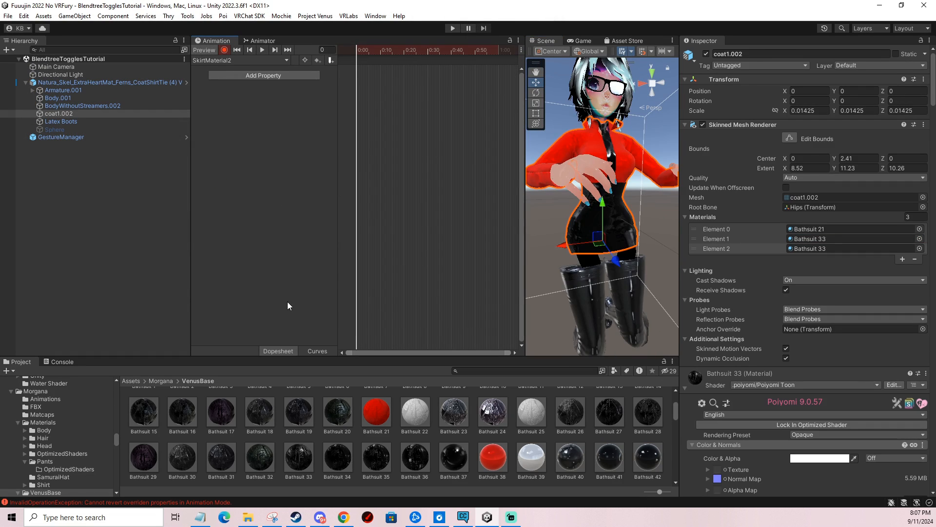
pyautogui.moveTo(534, 413); pyautogui.dragTo(810, 238)
# Create an animation clip named SkirtMaterial3 and record Bathsuit 26 as the Element 1 material of coat1.002
pyautogui.click(257, 63)
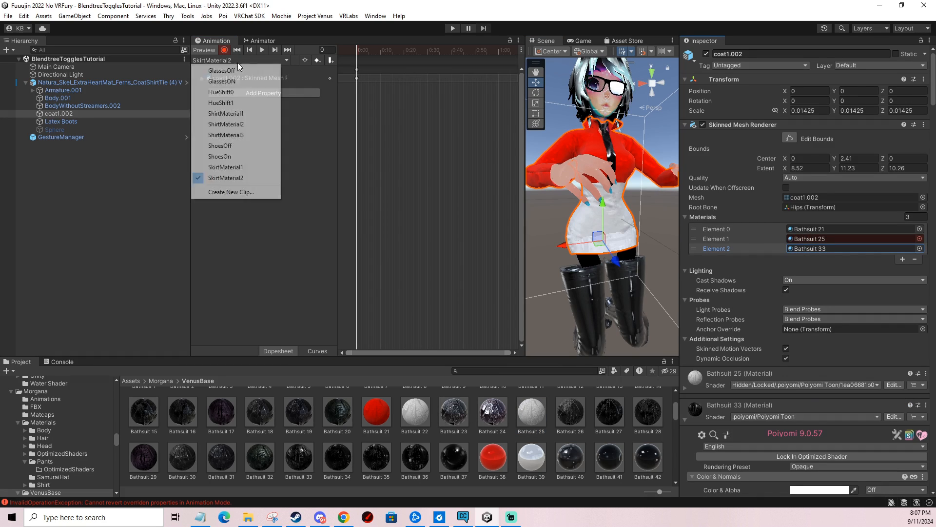
pyautogui.click(233, 191)
pyautogui.write('SkirtMaterial3')
pyautogui.press('Return')
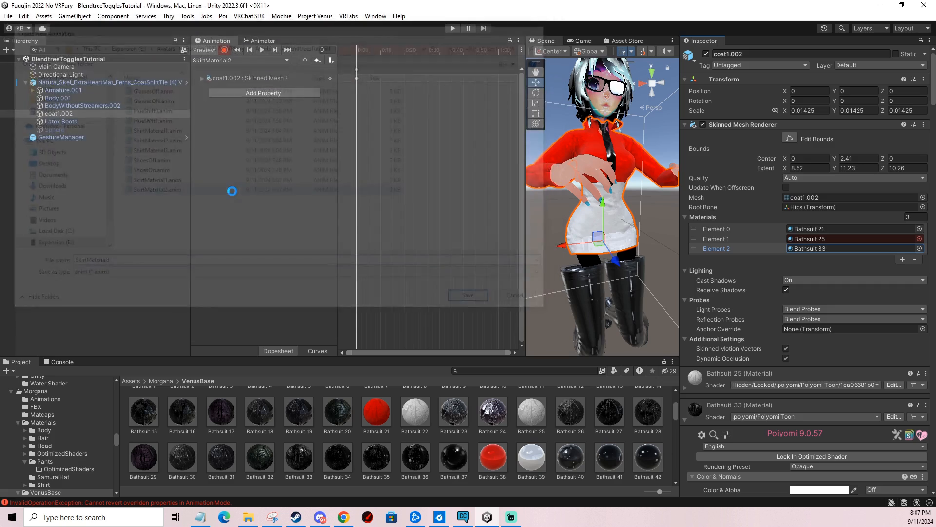
pyautogui.moveTo(782, 264); pyautogui.dragTo(817, 239)
pyautogui.click(224, 50)
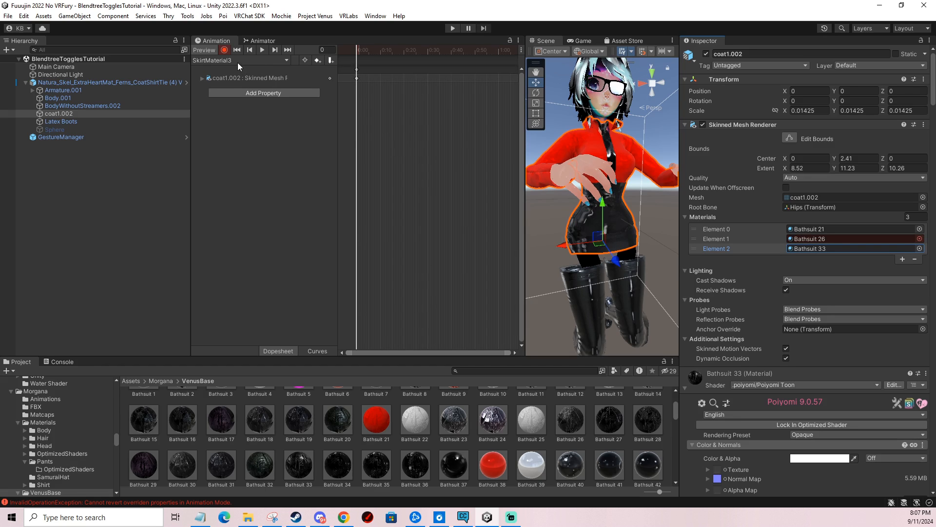
# Create an animation clip named SkirtMaterial4 and record Bathsuit 34 as the Element 1 material of coat1.002
pyautogui.click(218, 62)
pyautogui.click(230, 203)
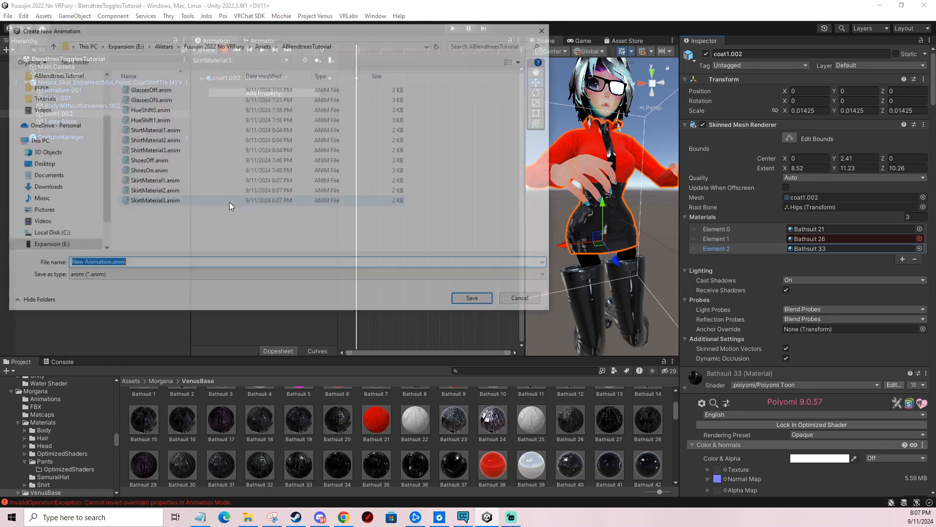
pyautogui.write('SkirtMaterial4')
pyautogui.press('Return')
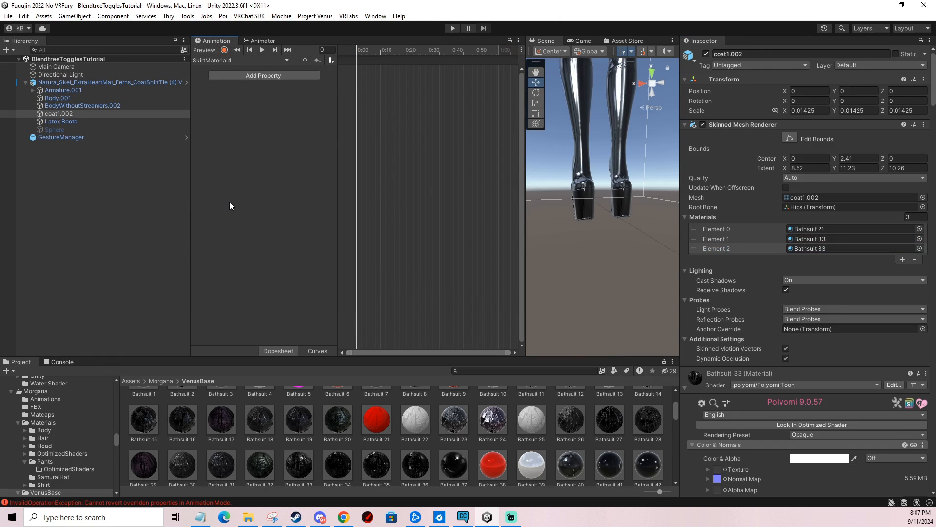
pyautogui.click(223, 49)
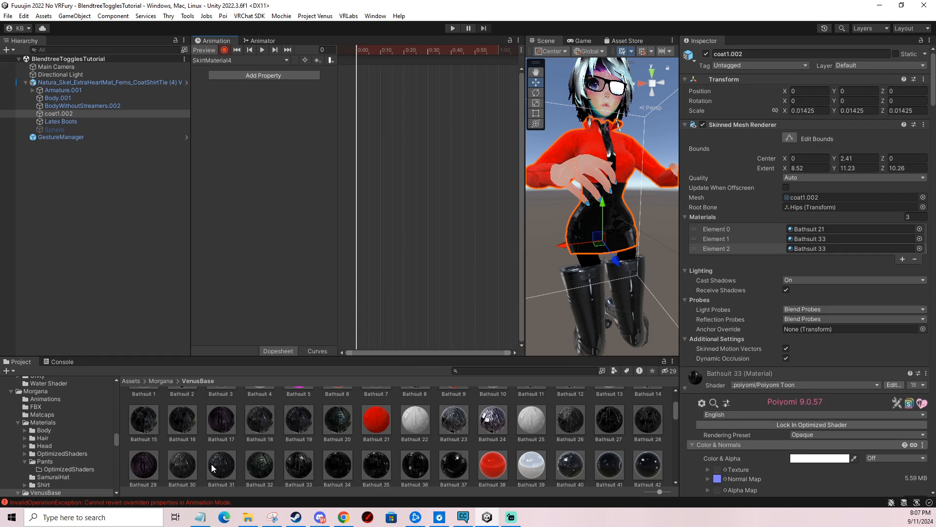
pyautogui.moveTo(329, 471); pyautogui.dragTo(843, 239)
# Create an animation clip named SkirtMaterial5, record Bathsuit 24 as the Element 1 material of coat1.002, and stop recording
pyautogui.click(239, 60)
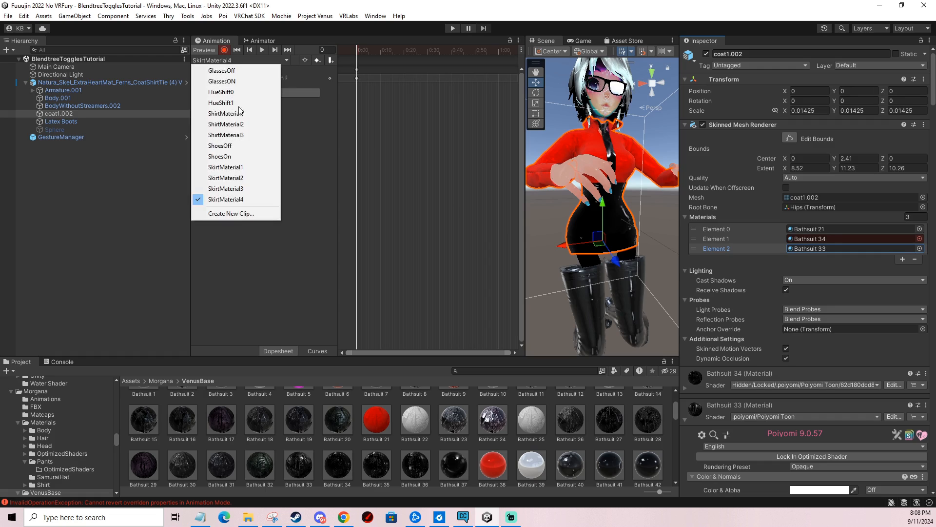
pyautogui.click(230, 214)
pyautogui.write('SkirtMaterial5')
pyautogui.press('Return')
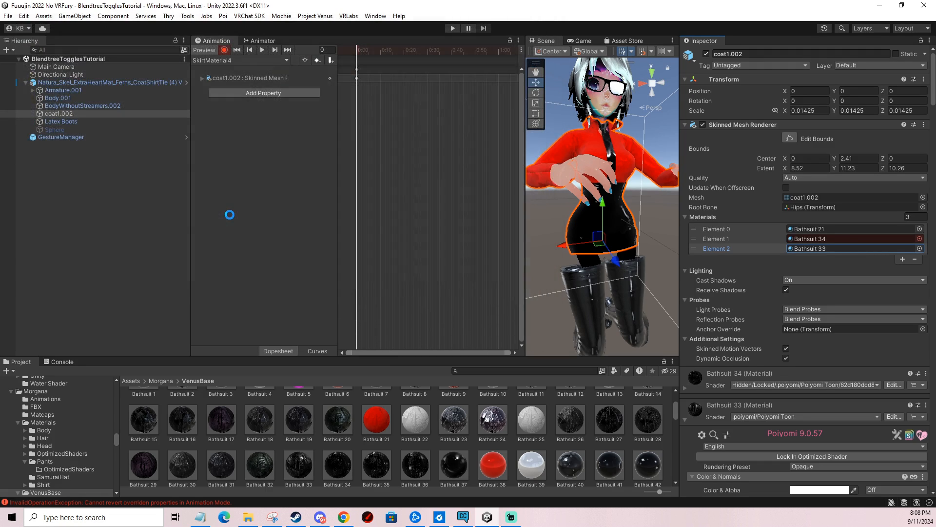
pyautogui.click(224, 50)
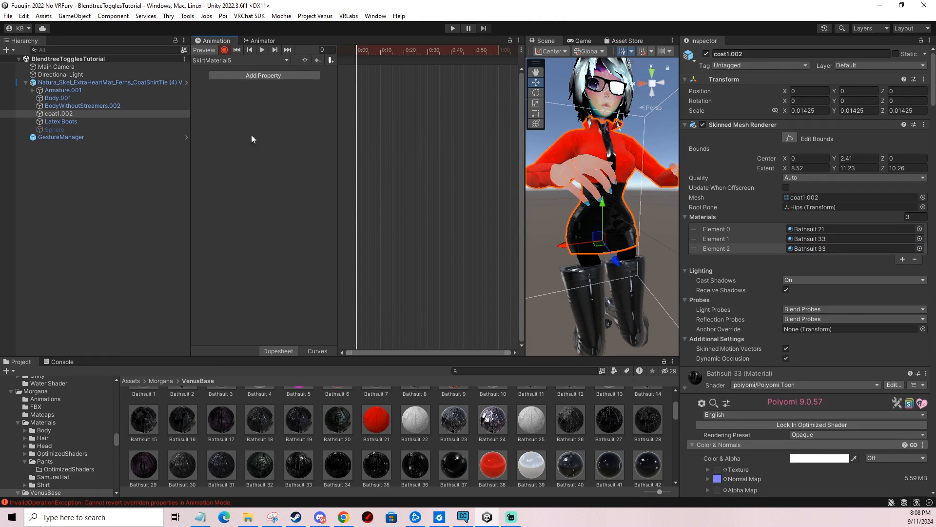
pyautogui.moveTo(488, 427); pyautogui.dragTo(817, 239)
pyautogui.click(224, 50)
pyautogui.click(204, 51)
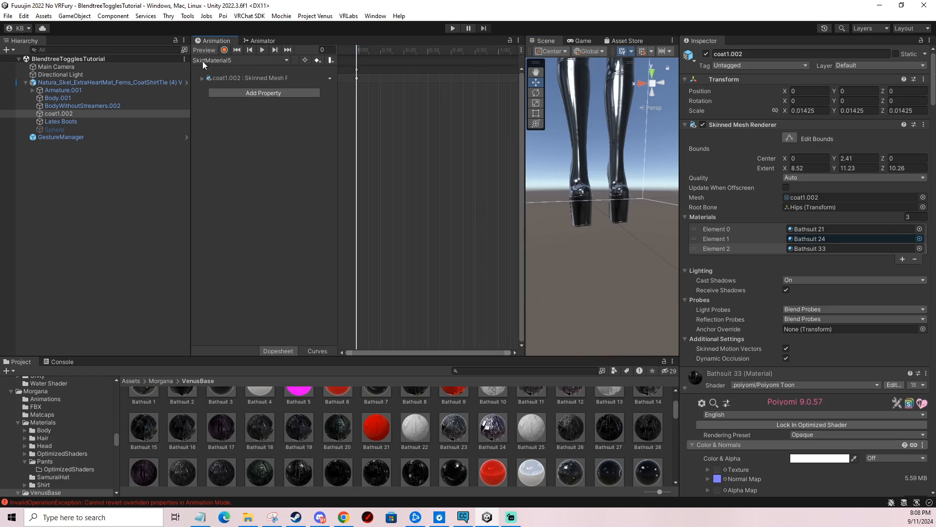
# Open the avatar's BlendtreeTutorialFX controller and enter the blend tree on its Direct Blendtree layer
pyautogui.click(146, 81)
pyautogui.scroll(-10, 900, 473)
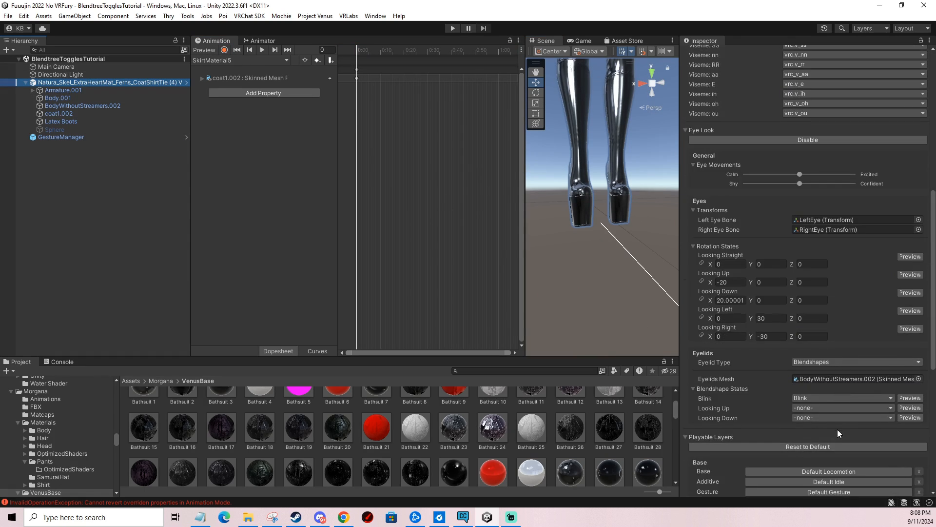
pyautogui.doubleClick(778, 250)
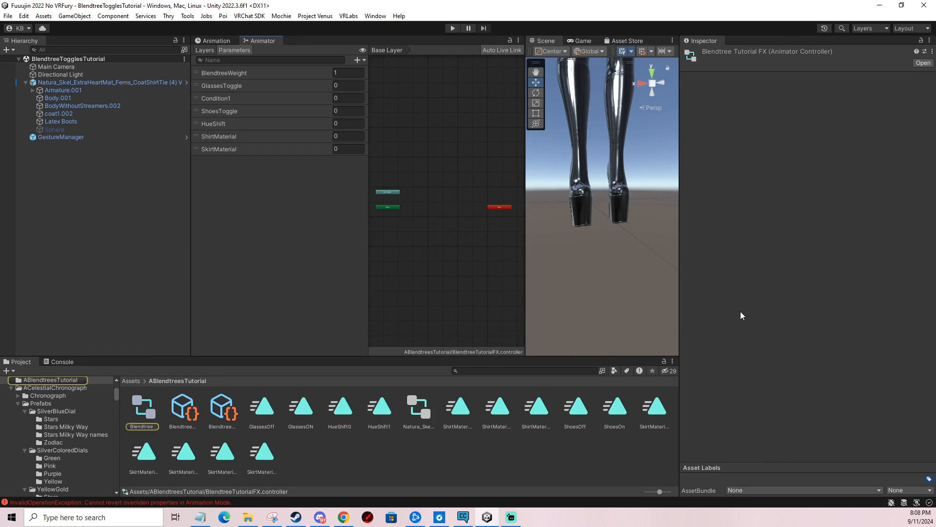
pyautogui.click(204, 51)
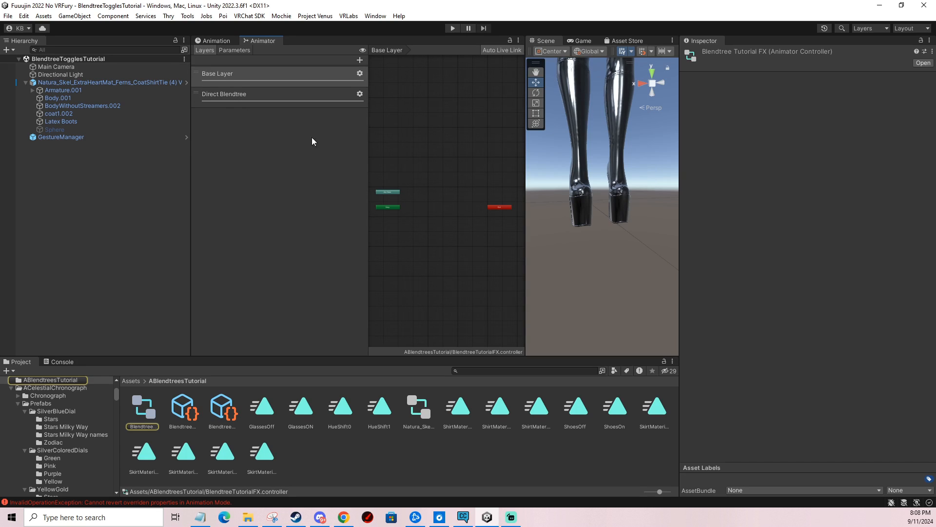
pyautogui.click(310, 93)
pyautogui.doubleClick(431, 201)
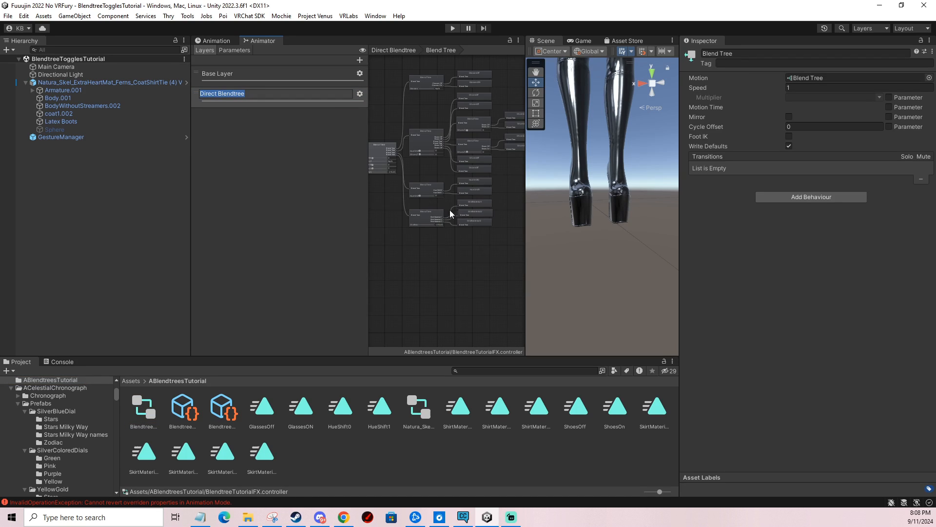
# Add a new child blend tree to the root direct blend tree
pyautogui.click(377, 151)
pyautogui.click(909, 187)
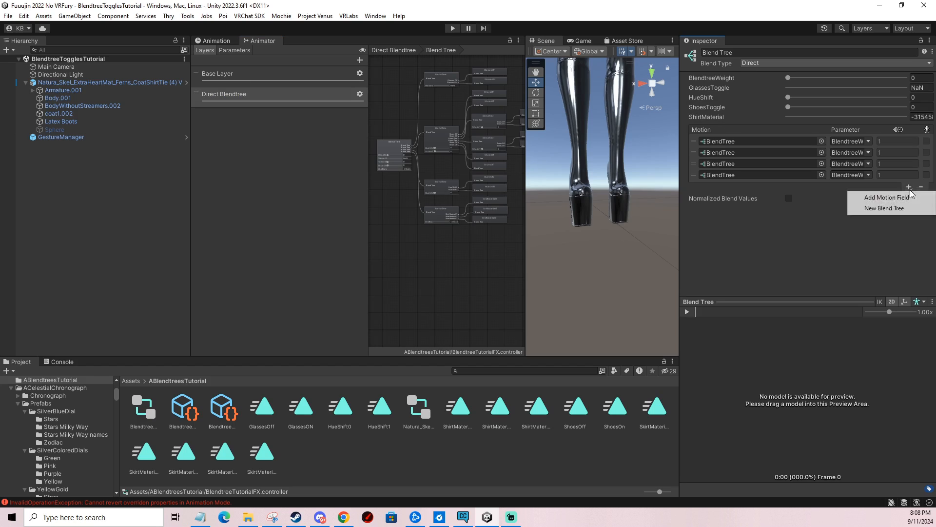
pyautogui.click(888, 209)
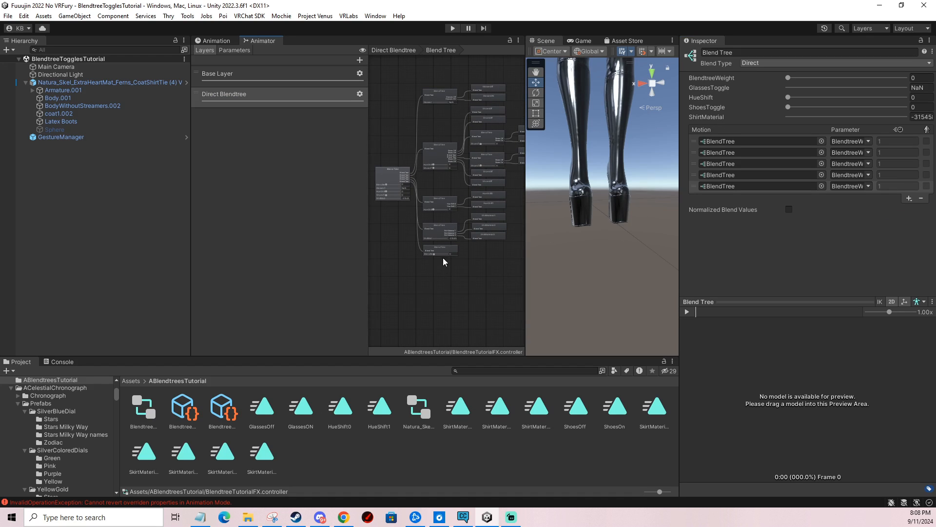
# Add ten empty motion fields to the new 1D child blend tree
pyautogui.click(443, 251)
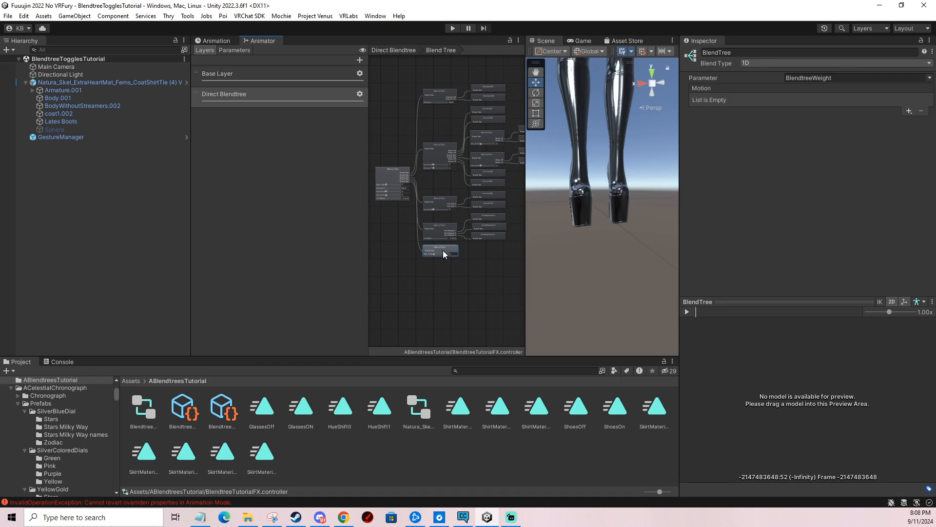
pyautogui.click(909, 111)
pyautogui.click(903, 121)
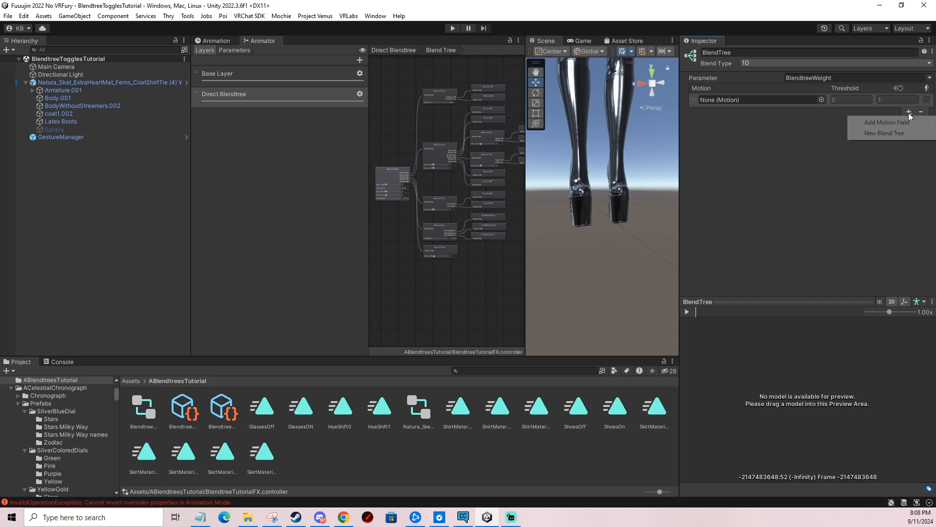
pyautogui.click(903, 121)
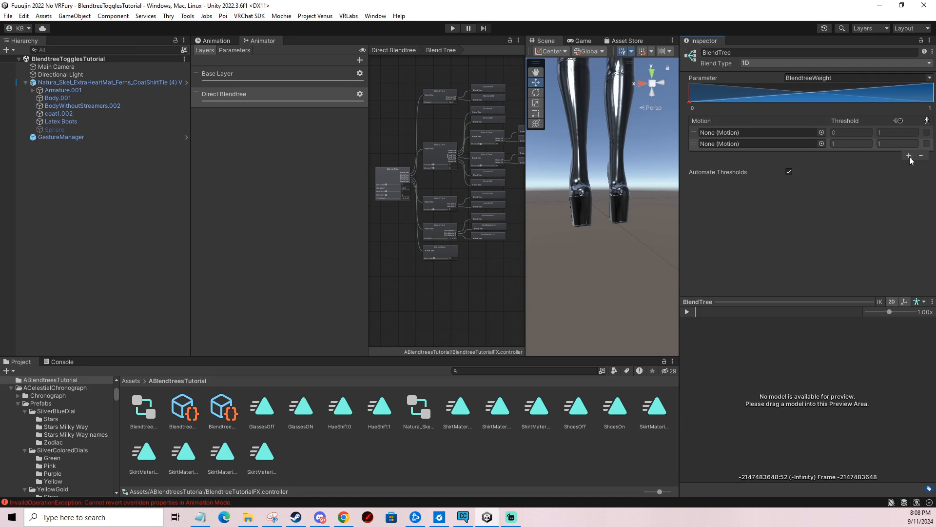
pyautogui.click(909, 156)
pyautogui.click(908, 167)
pyautogui.click(909, 168)
pyautogui.click(908, 175)
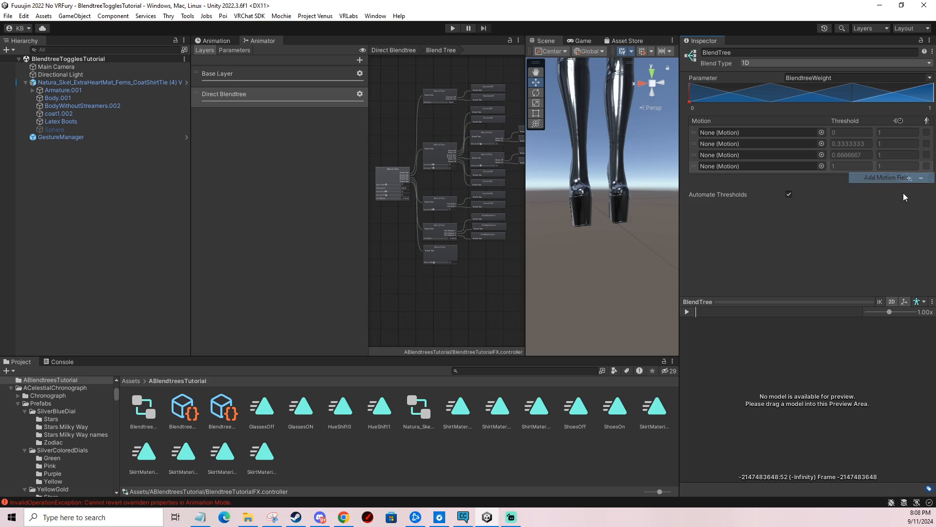
pyautogui.click(910, 178)
pyautogui.click(910, 188)
pyautogui.click(910, 189)
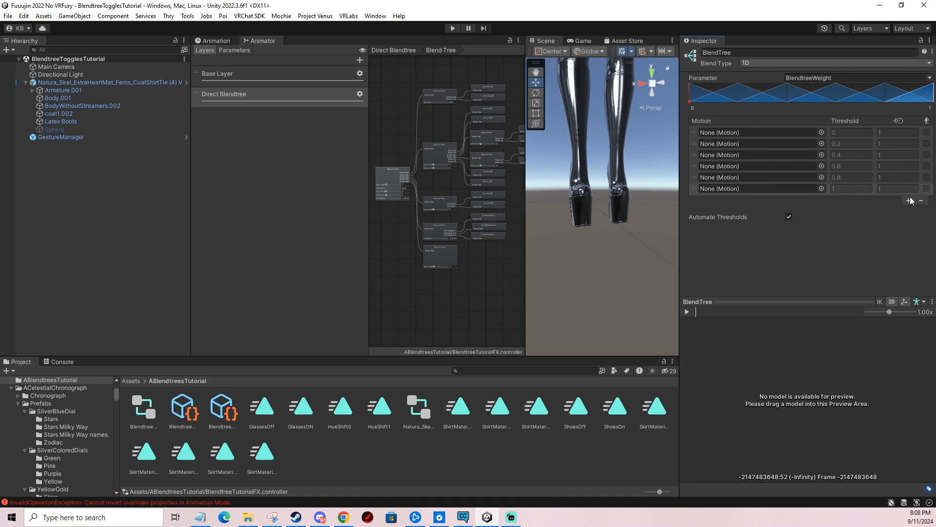
pyautogui.click(909, 199)
pyautogui.click(910, 201)
pyautogui.click(910, 212)
pyautogui.click(908, 222)
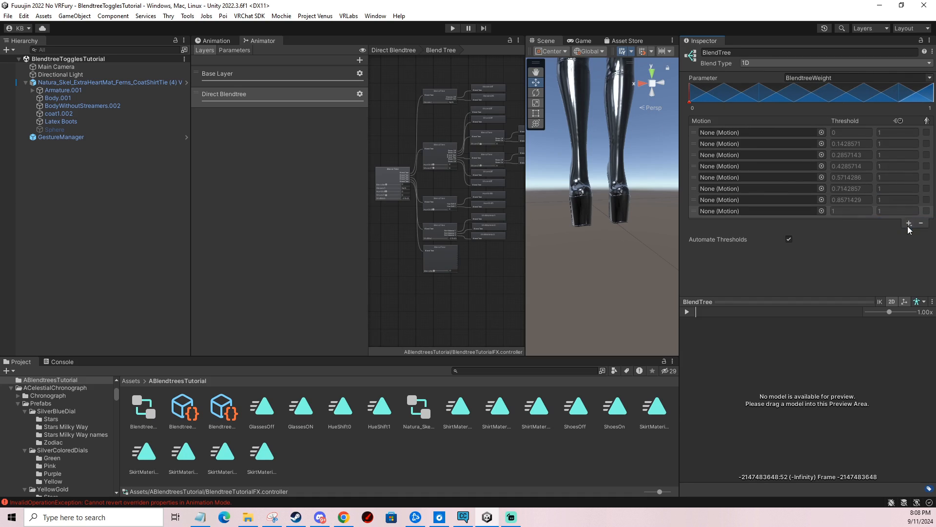
pyautogui.click(909, 223)
pyautogui.click(910, 234)
pyautogui.click(909, 234)
pyautogui.click(912, 245)
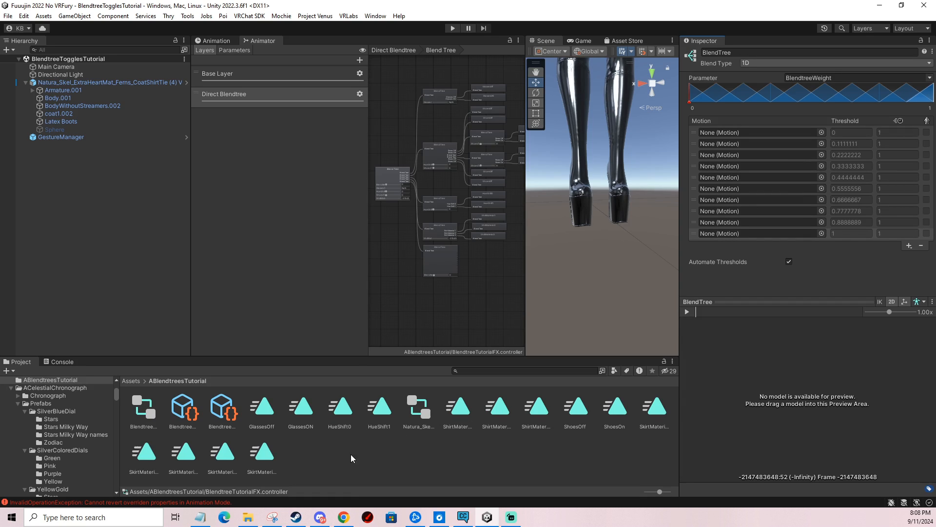
# Fill the ten motion fields in order with SkirtMaterial1 through SkirtMaterial5, assigning each clip to two consecutive fields
pyautogui.moveTo(654, 407); pyautogui.dragTo(718, 134)
pyautogui.moveTo(668, 357); pyautogui.dragTo(711, 144)
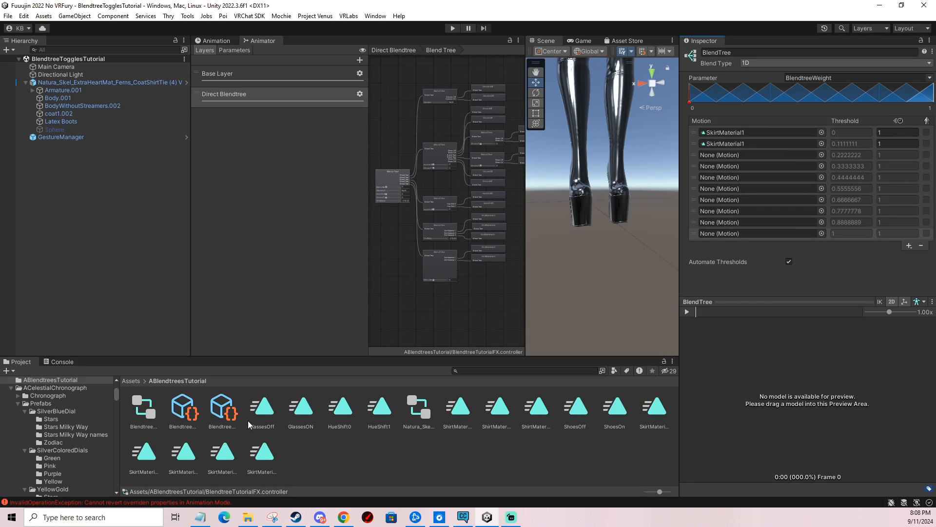
pyautogui.moveTo(152, 462); pyautogui.dragTo(712, 166)
pyautogui.moveTo(183, 451); pyautogui.dragTo(764, 189)
pyautogui.moveTo(222, 451); pyautogui.dragTo(723, 209)
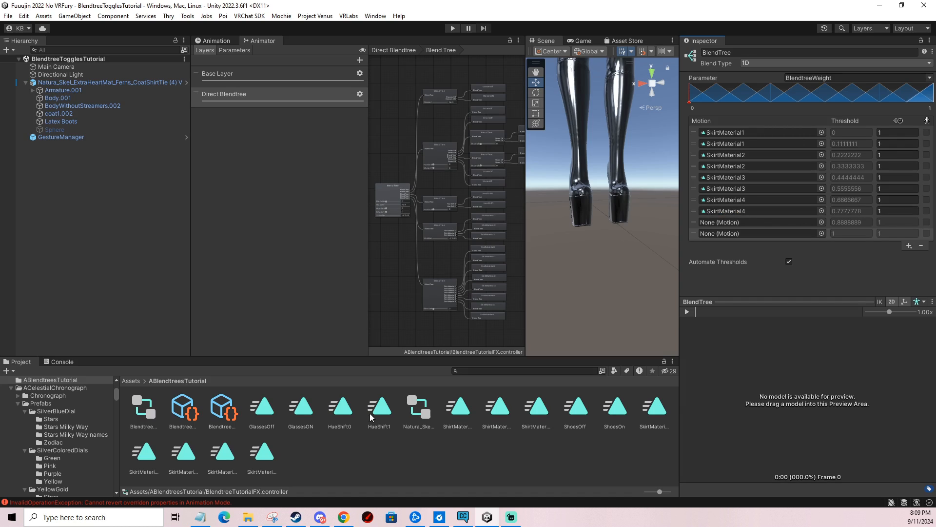
pyautogui.moveTo(264, 454); pyautogui.dragTo(735, 234)
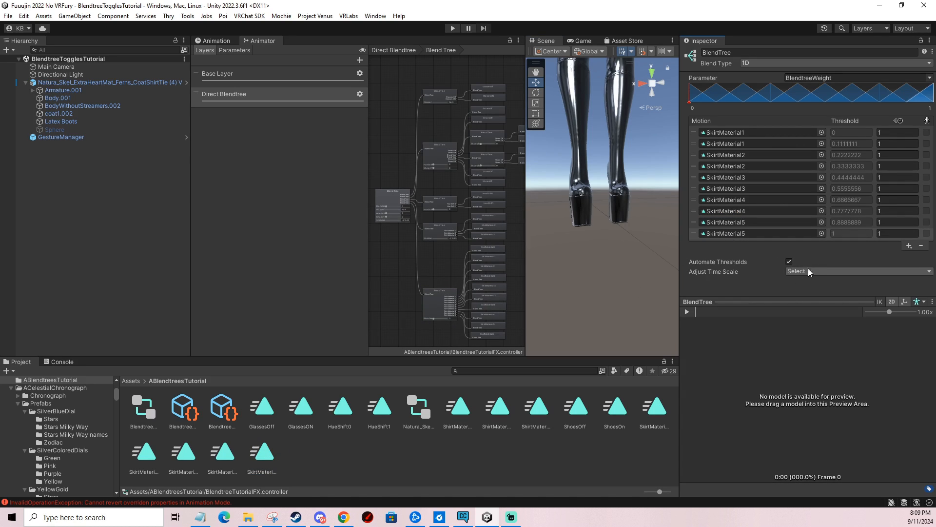
# Disable automatic thresholds and set the first SkirtMaterial5 threshold to 0.8 and the two SkirtMaterial4 thresholds to 0.6 and 0.79
pyautogui.click(789, 262)
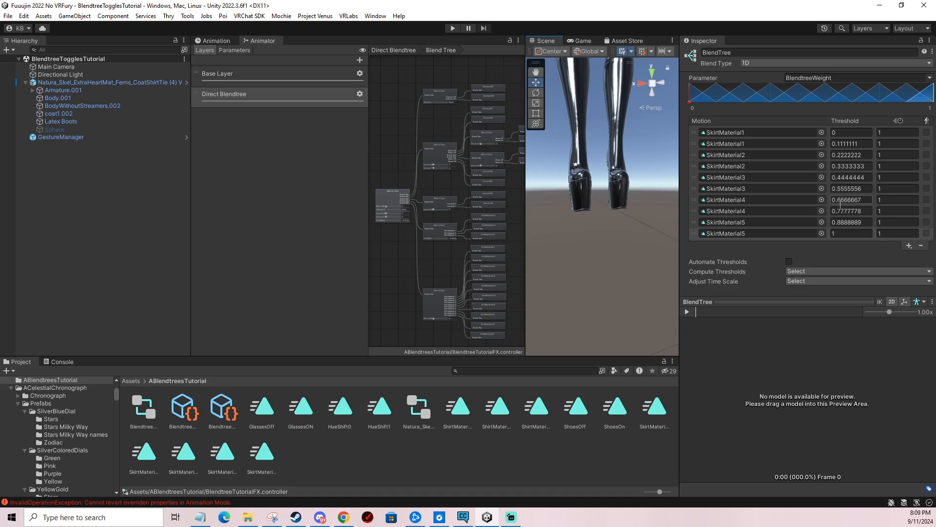
pyautogui.click(867, 223)
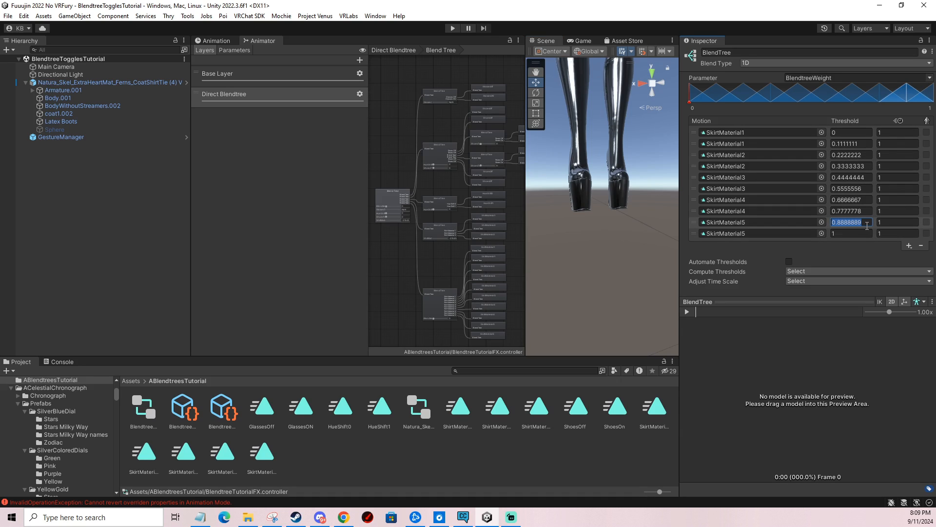
pyautogui.write('0.8')
pyautogui.click(858, 211)
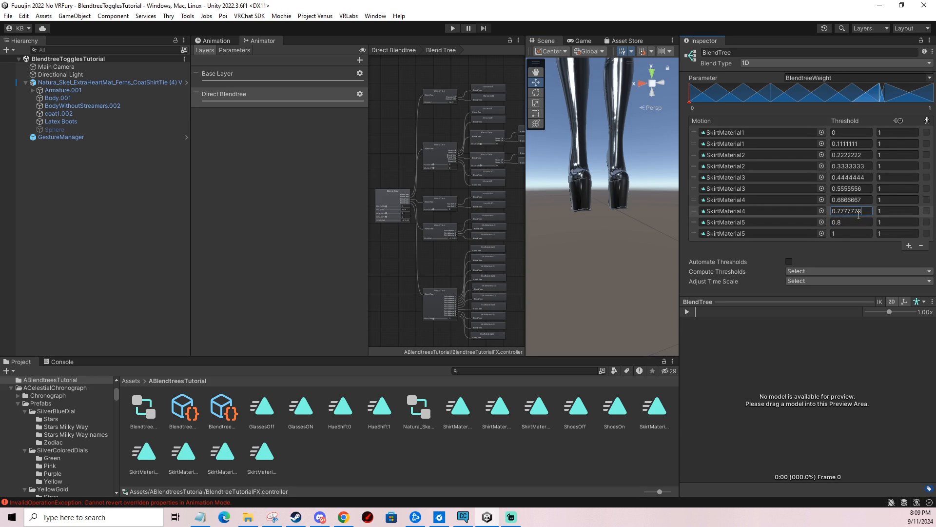
pyautogui.write('0.798')
pyautogui.click(860, 199)
pyautogui.write('0.6')
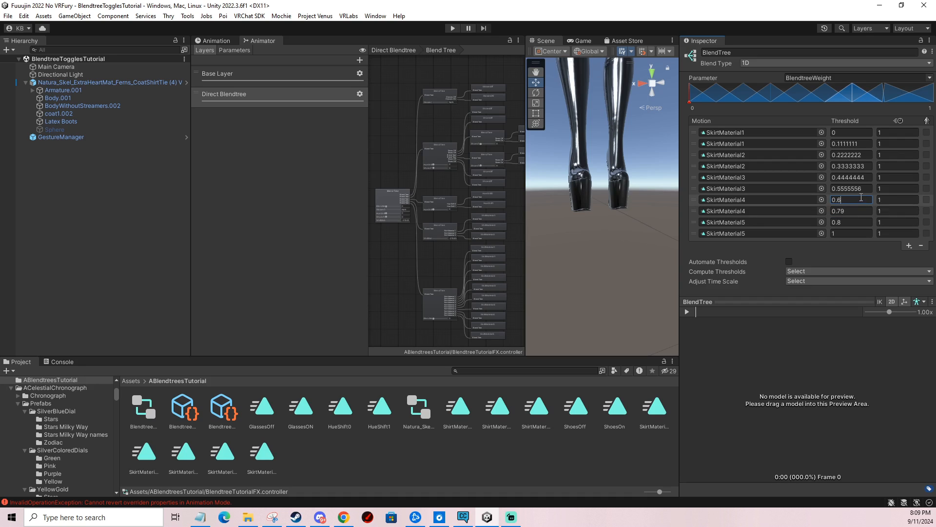
# Set the two SkirtMaterial3 thresholds to 0.4 and 0.59
pyautogui.click(862, 189)
pyautogui.write('0.59')
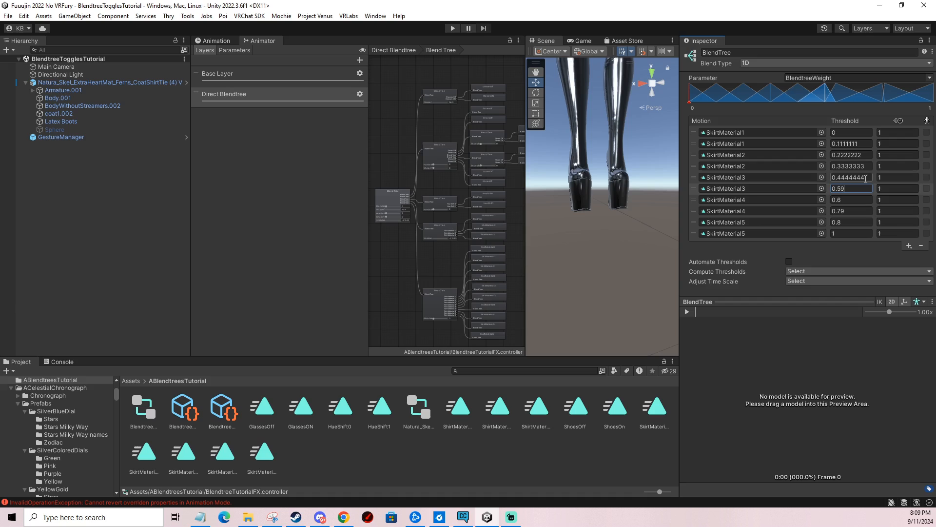
pyautogui.click(866, 177)
pyautogui.write('0.4')
# Set the two SkirtMaterial2 thresholds to 0.2 and 0.39, and the second SkirtMaterial1 threshold to 0.19
pyautogui.click(865, 167)
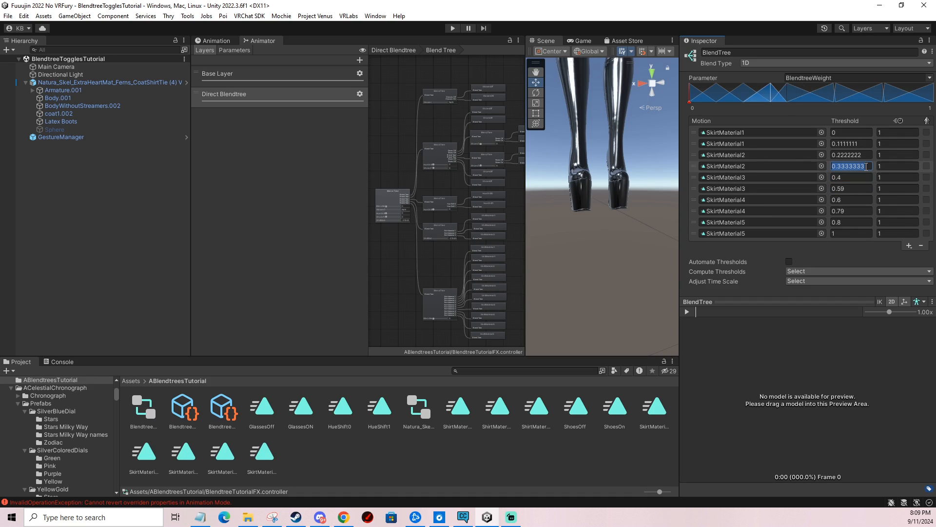
pyautogui.write('0.39')
pyautogui.click(860, 155)
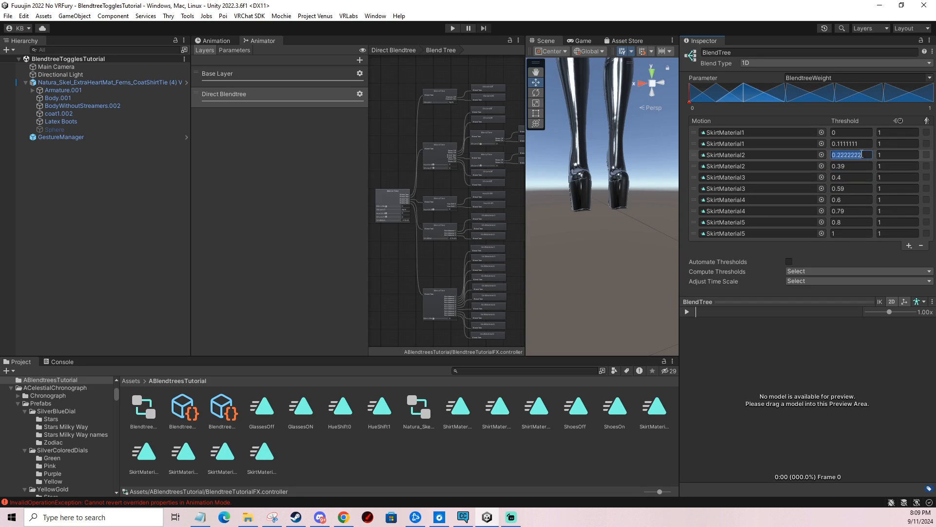
pyautogui.write('0.2')
pyautogui.click(860, 143)
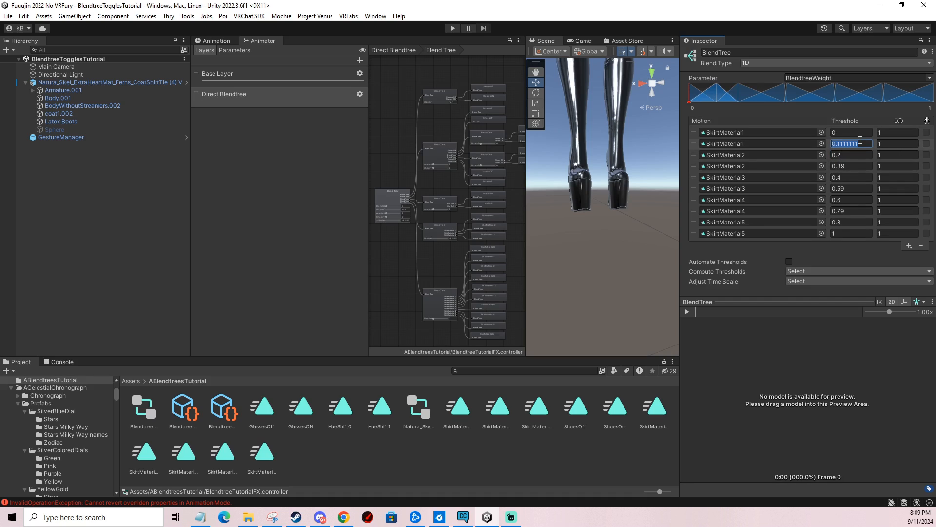
pyautogui.write('0.19')
pyautogui.press('Escape')
pyautogui.write('9')
pyautogui.click(851, 159)
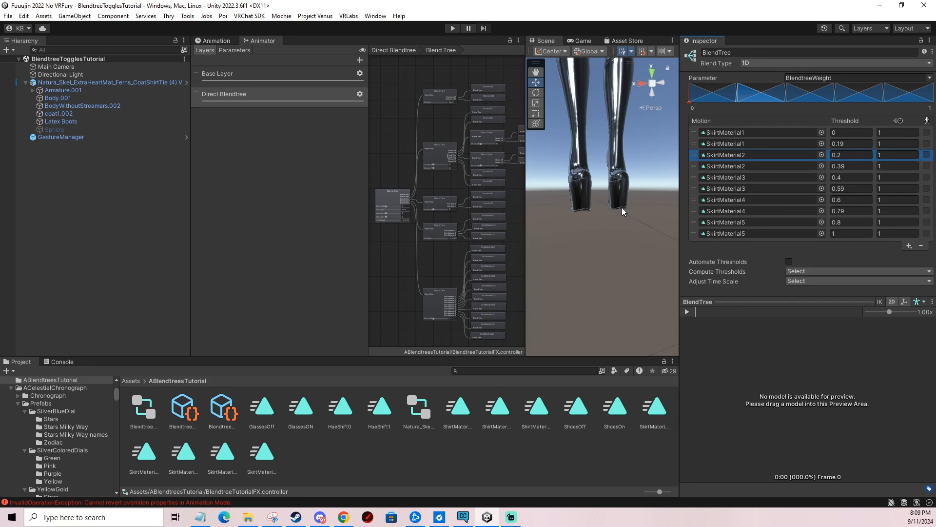
# Assign SkirtMaterial as the blend parameter of the ten-motion 1D blend tree
pyautogui.moveTo(526, 171); pyautogui.dragTo(532, 170)
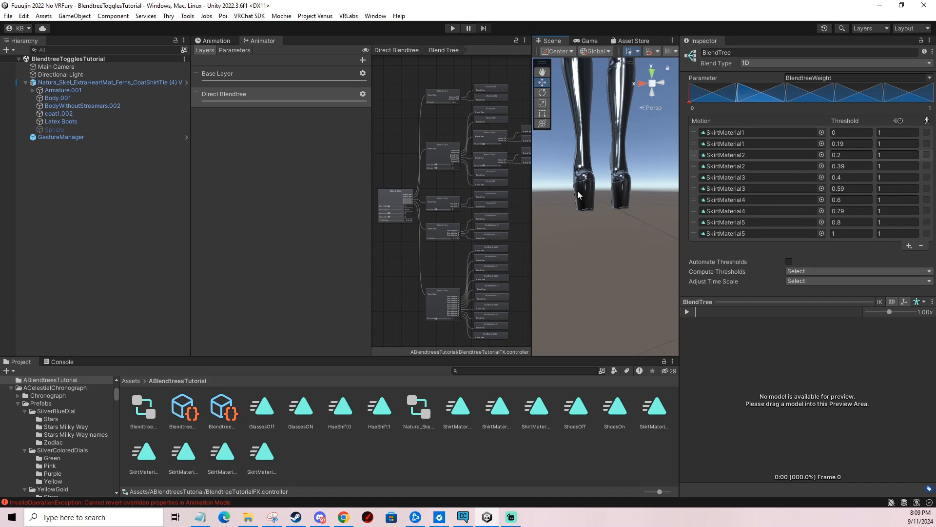
pyautogui.click(793, 79)
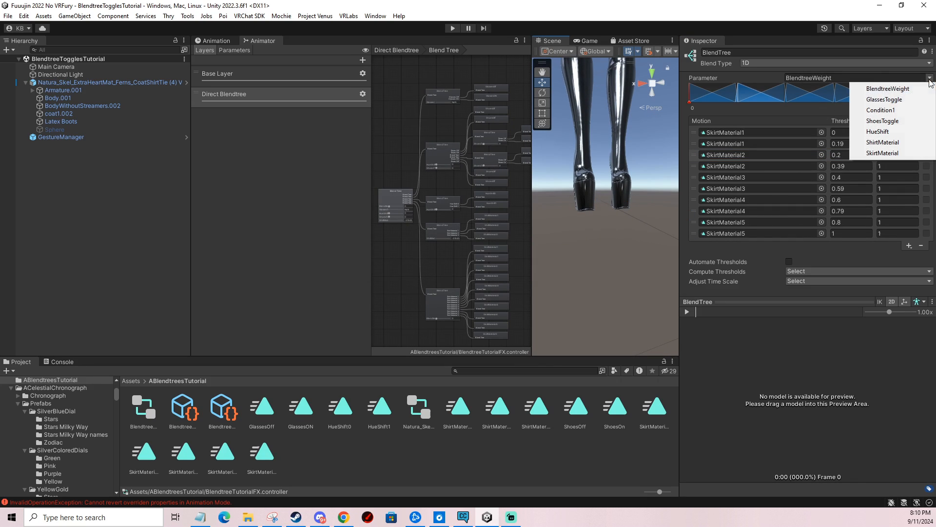
pyautogui.click(883, 153)
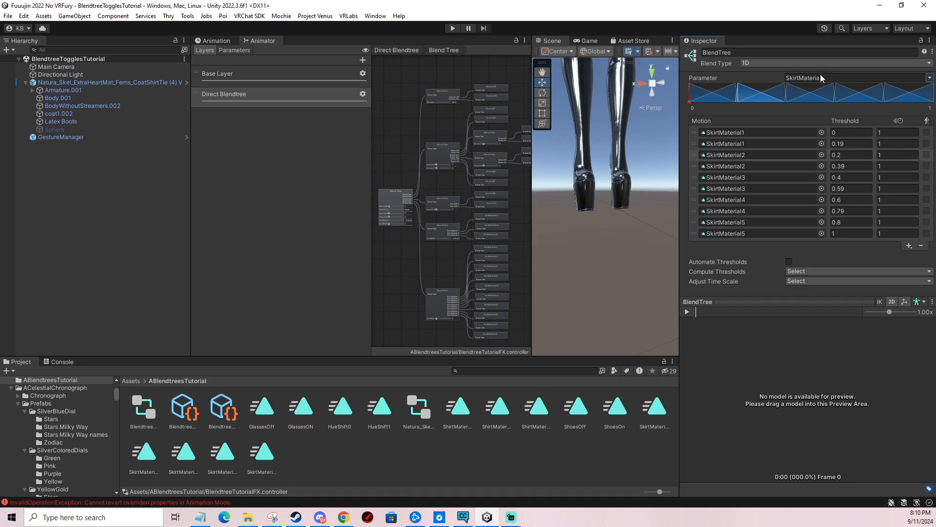
# Enter play mode and open the avatar's expressions in the GestureManager radial menu
pyautogui.moveTo(637, 183); pyautogui.dragTo(602, 236, button='middle')
pyautogui.scroll(-3, 602, 236)
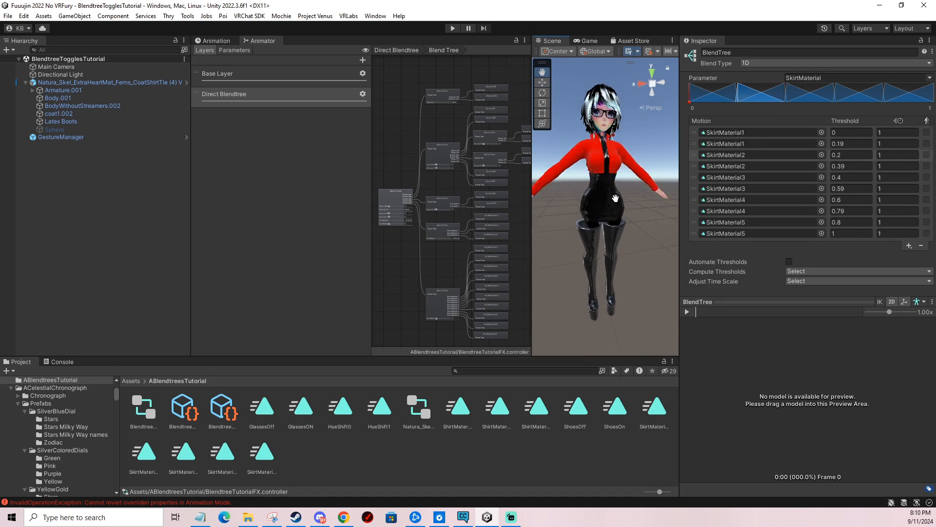
pyautogui.click(453, 27)
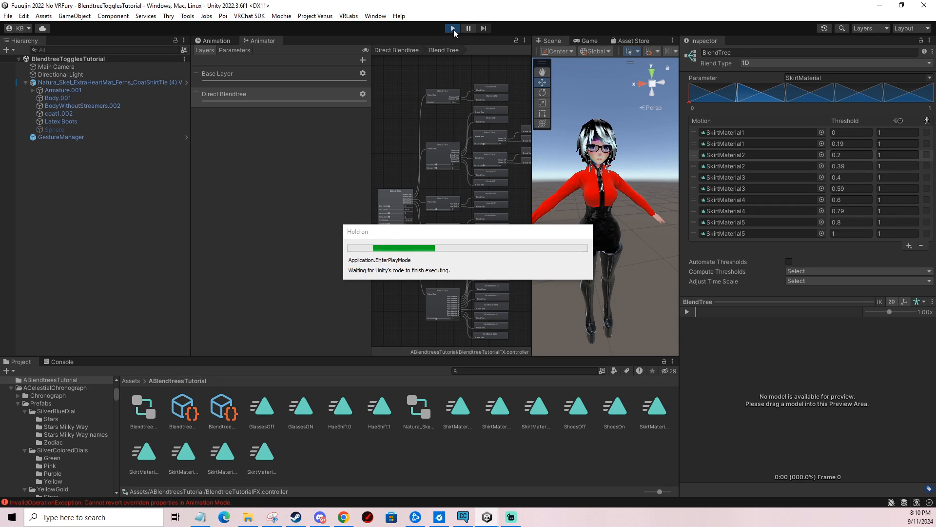
pyautogui.click(552, 41)
pyautogui.click(82, 138)
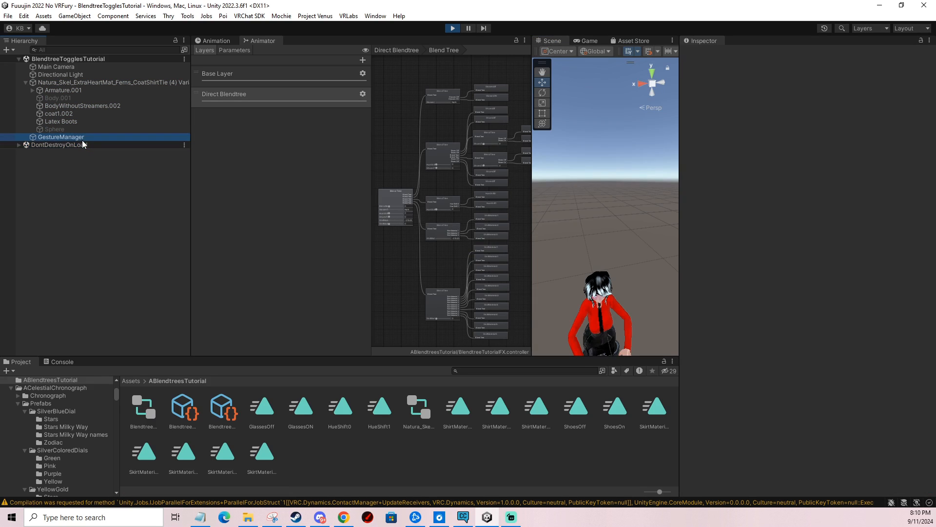
pyautogui.click(838, 351)
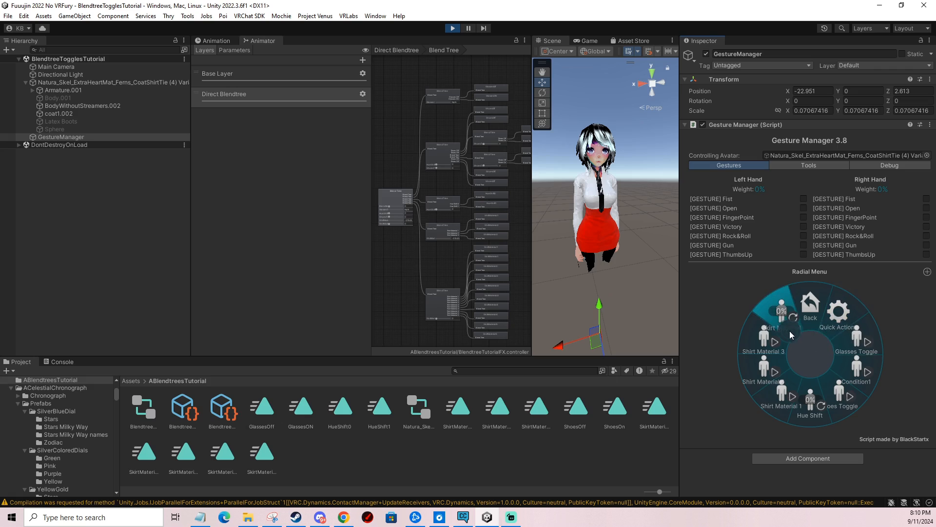
# Test the Skirt Material radial puppet by sweeping it back and forth through its range, and exit play mode
pyautogui.moveTo(794, 324); pyautogui.dragTo(780, 274)
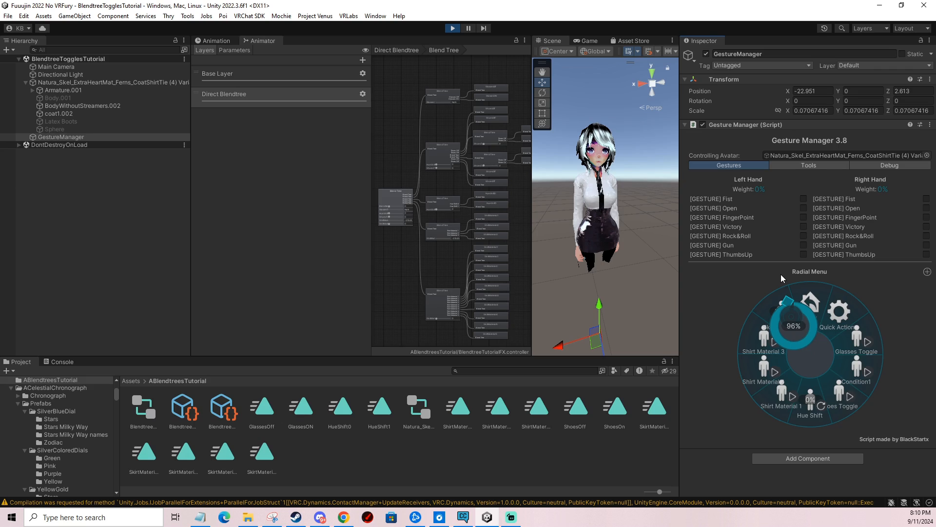
pyautogui.moveTo(780, 274); pyautogui.dragTo(897, 264)
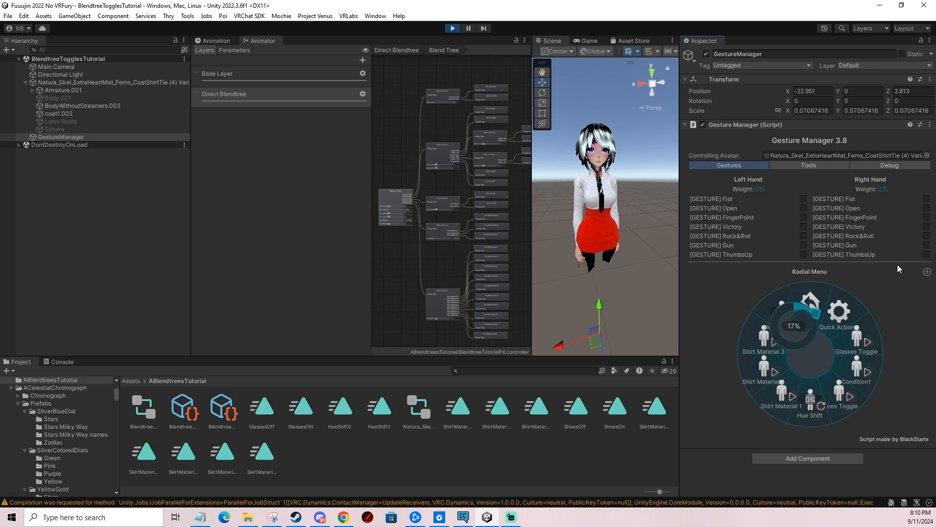
pyautogui.moveTo(897, 264); pyautogui.dragTo(779, 287)
pyautogui.moveTo(762, 322); pyautogui.dragTo(720, 268)
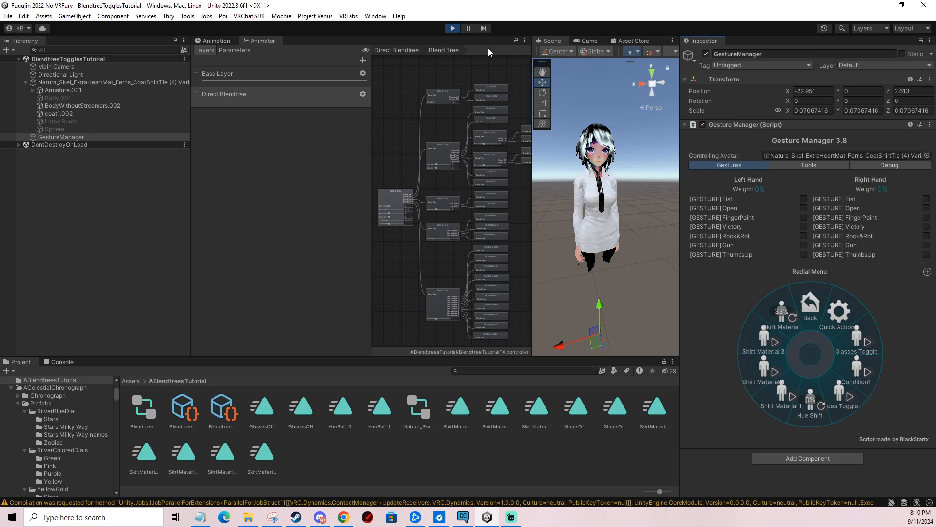
pyautogui.click(452, 28)
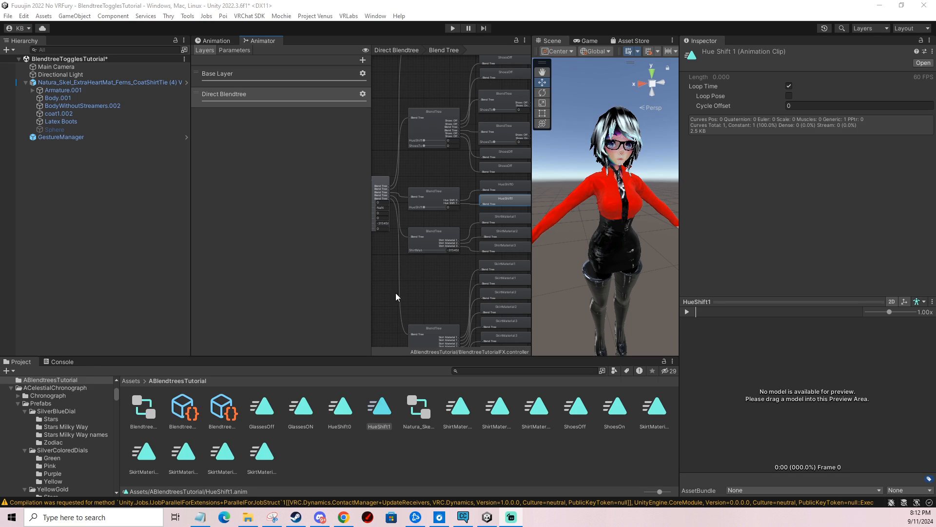
# Create a new animation clip named ShirtWhite for the avatar, alongside the existing tutorial clips
pyautogui.click(440, 196)
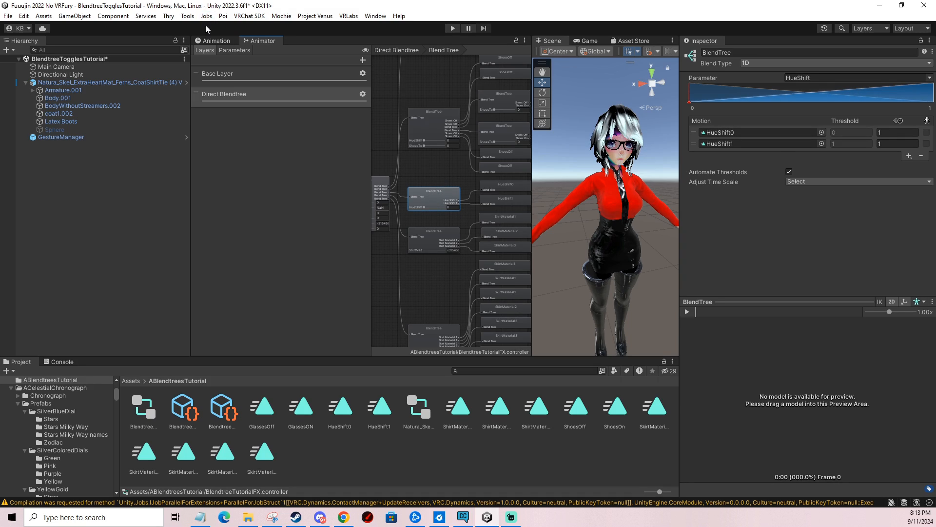
pyautogui.click(213, 39)
pyautogui.click(254, 40)
pyautogui.click(225, 39)
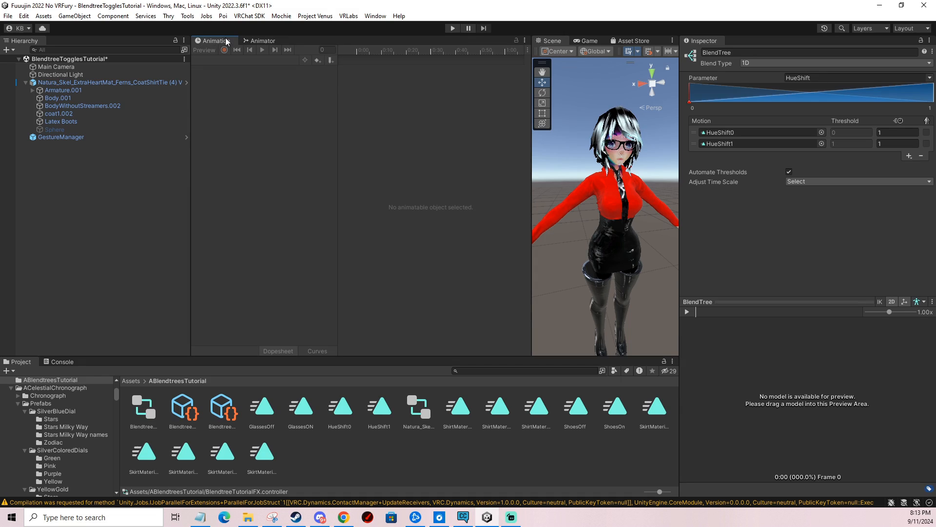
pyautogui.click(116, 81)
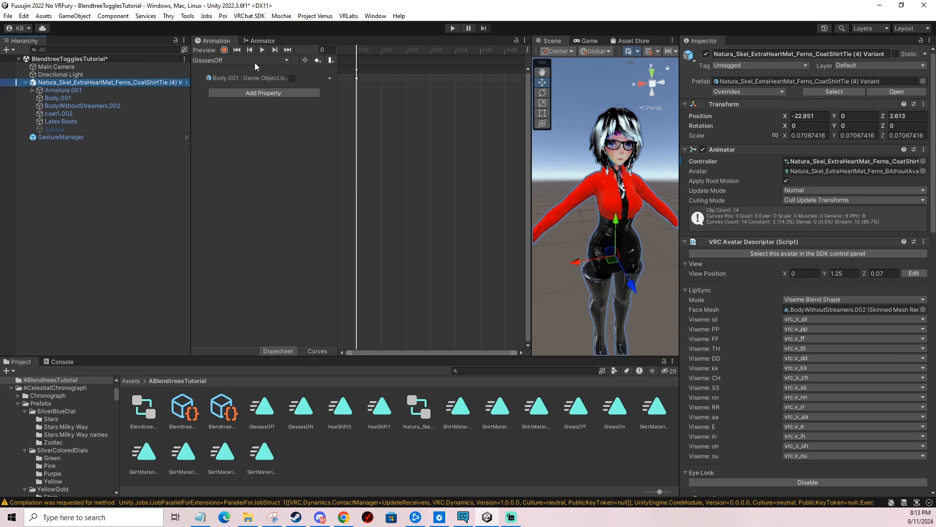
pyautogui.click(254, 61)
pyautogui.click(209, 224)
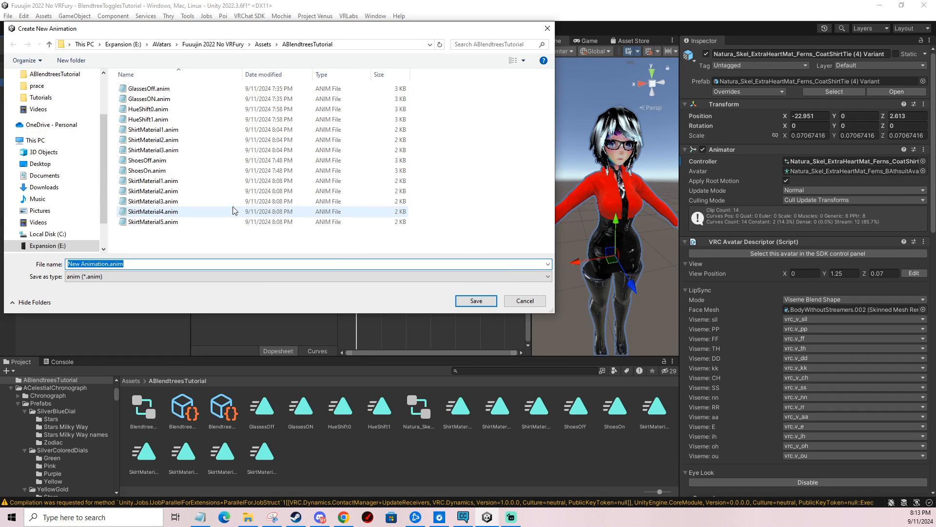
pyautogui.write('ShirtWhiot')
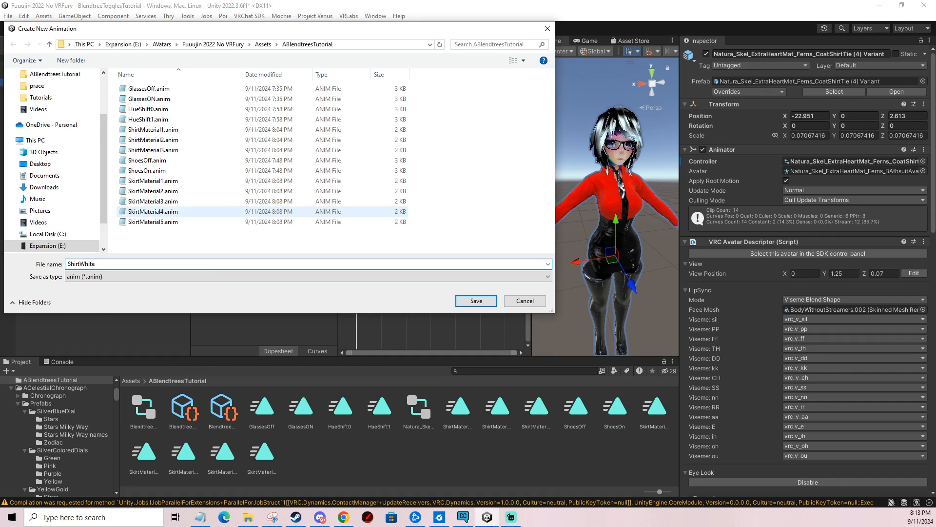
pyautogui.press('Return')
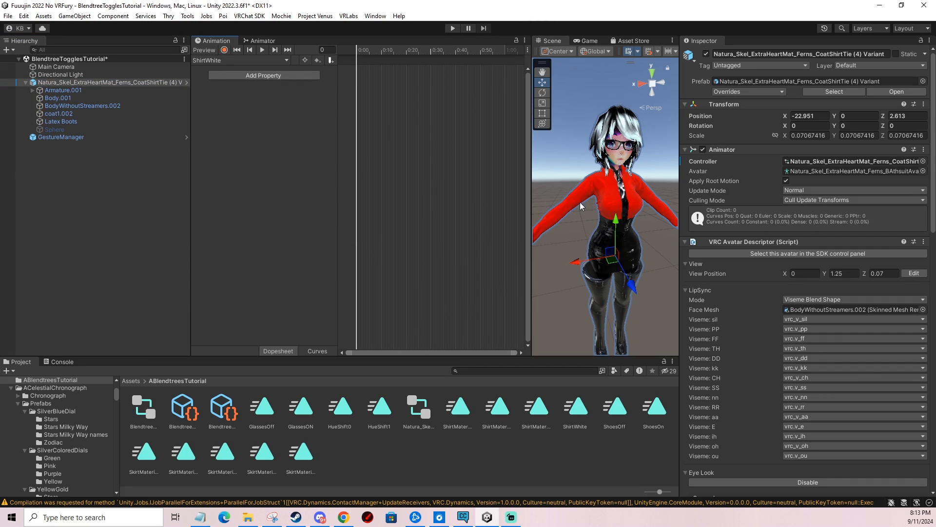
# Record the shirt's Matcap 1 color on coat1.002 as white (FFFFFF) in the ShirtWhite clip
pyautogui.click(601, 198)
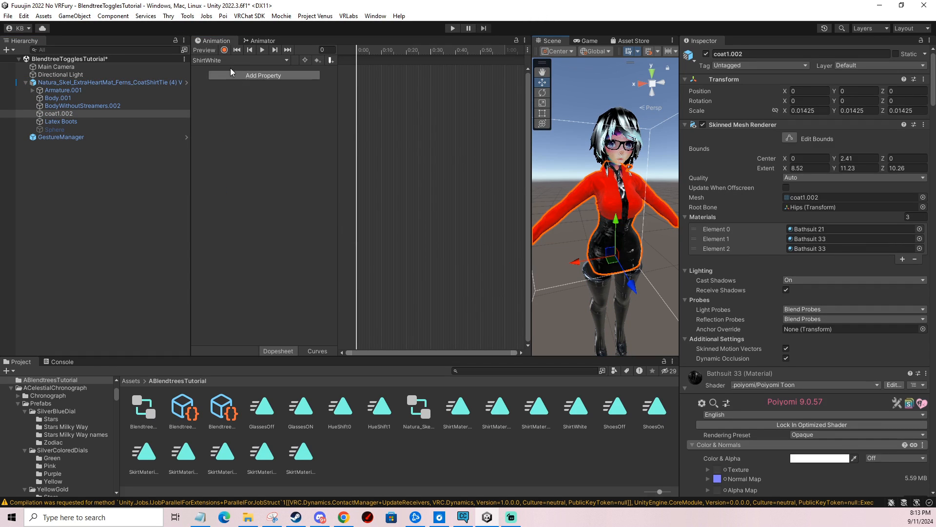
pyautogui.click(224, 50)
pyautogui.scroll(-20, 764, 314)
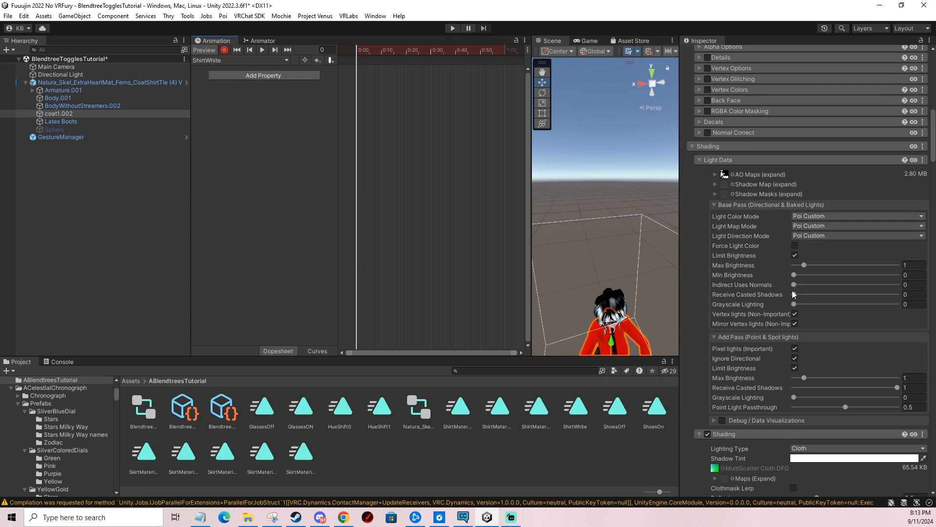
pyautogui.scroll(-10, 772, 299)
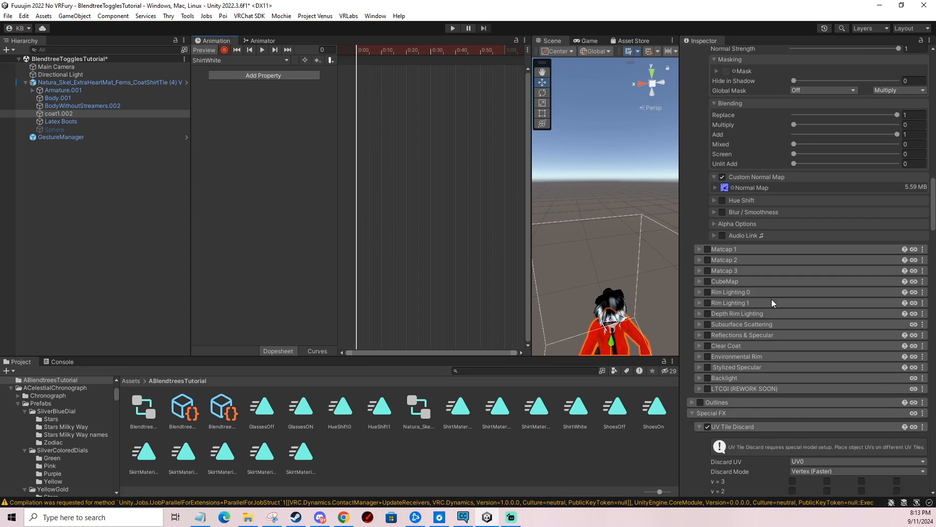
pyautogui.scroll(-20, 773, 303)
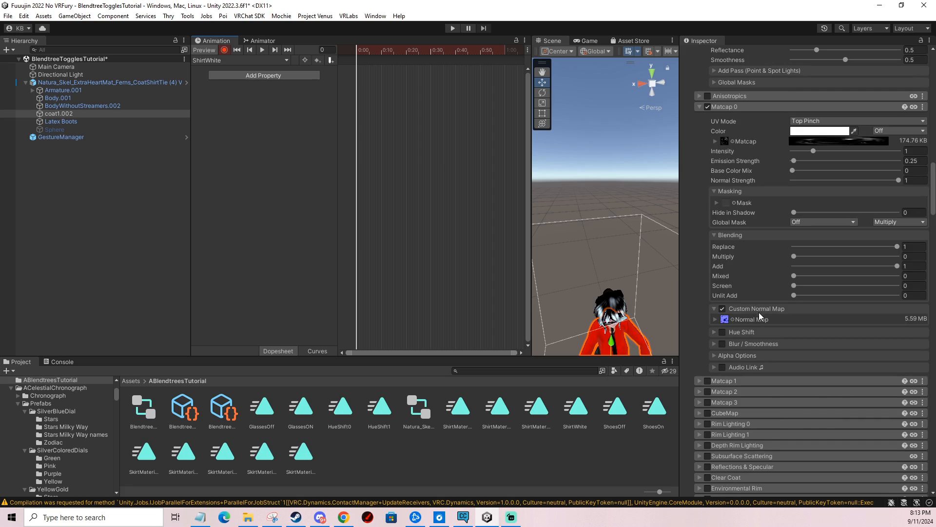
pyautogui.scroll(-20, 762, 314)
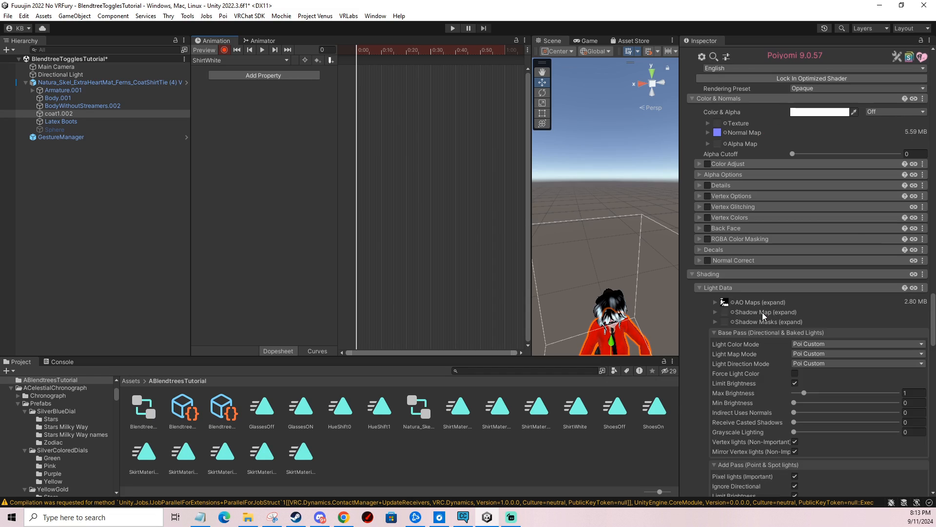
pyautogui.scroll(-12, 763, 307)
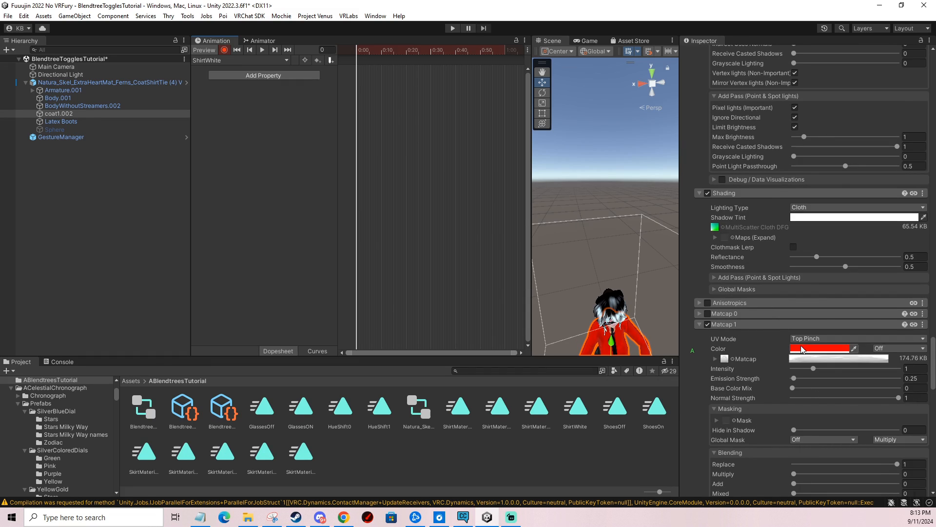
pyautogui.click(796, 348)
pyautogui.moveTo(846, 335); pyautogui.dragTo(820, 314)
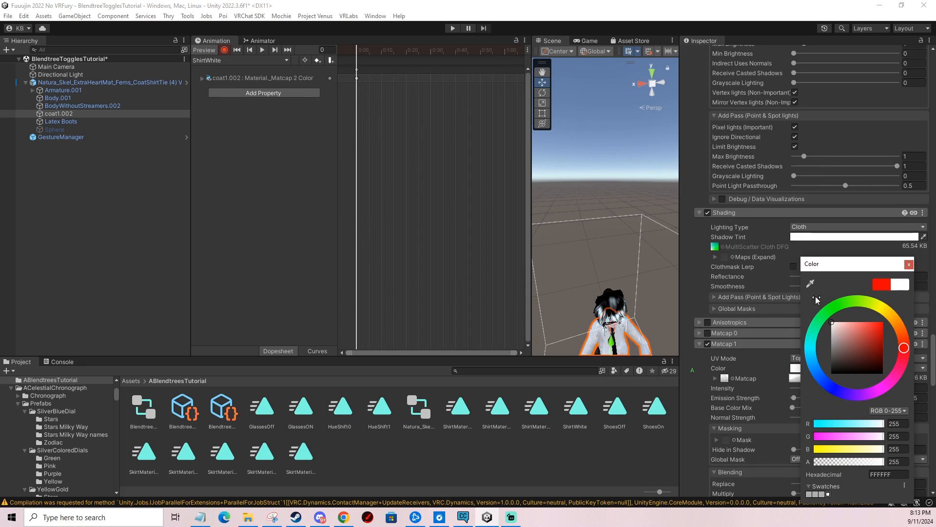
pyautogui.click(909, 264)
pyautogui.scroll(3, 617, 197)
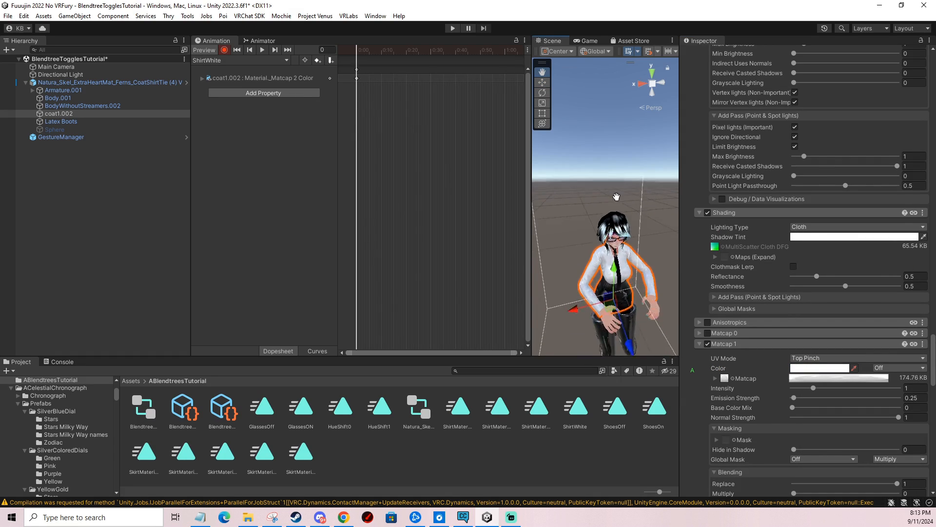
pyautogui.scroll(-2, 616, 196)
pyautogui.scroll(-2, 601, 157)
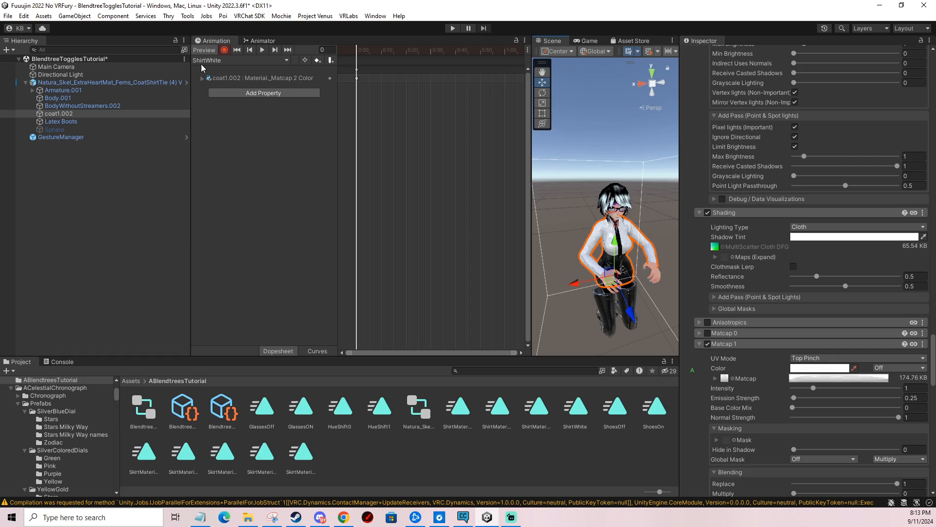
# Create a new animation clip named ShirtBlack alongside the existing tutorial clips
pyautogui.click(201, 61)
pyautogui.click(231, 238)
pyautogui.write('Sh')
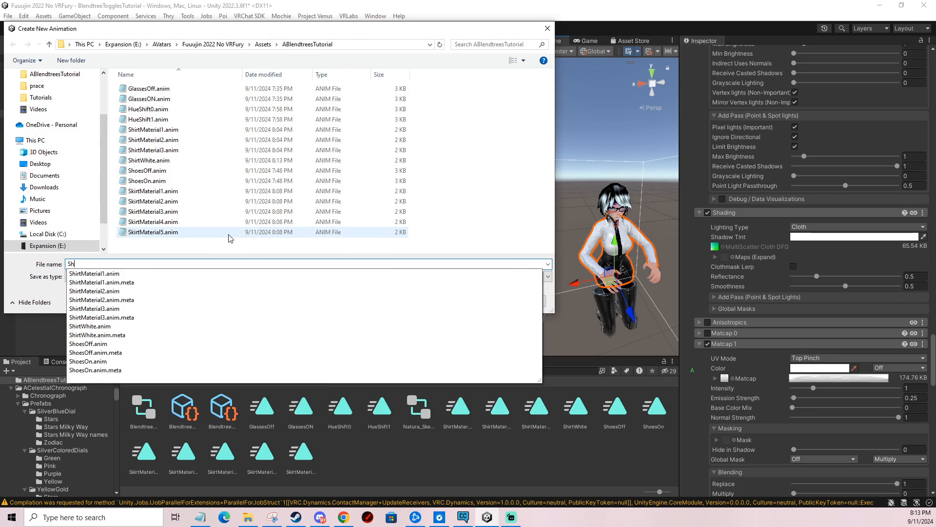
pyautogui.write('irtBlack')
pyautogui.press('Return')
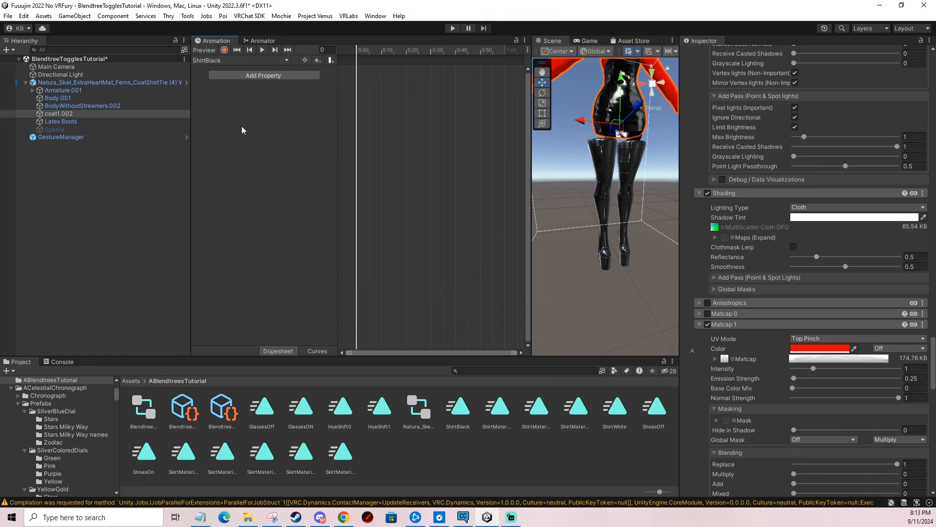
# Record the shirt's Matcap 1 color on coat1.002 as black in the ShirtBlack clip
pyautogui.click(224, 51)
pyautogui.click(820, 348)
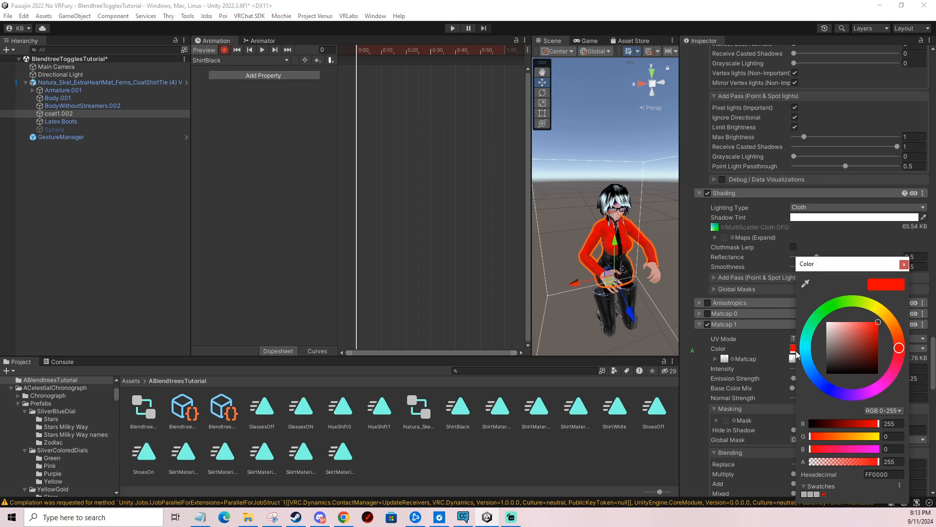
pyautogui.click(827, 357)
pyautogui.click(819, 373)
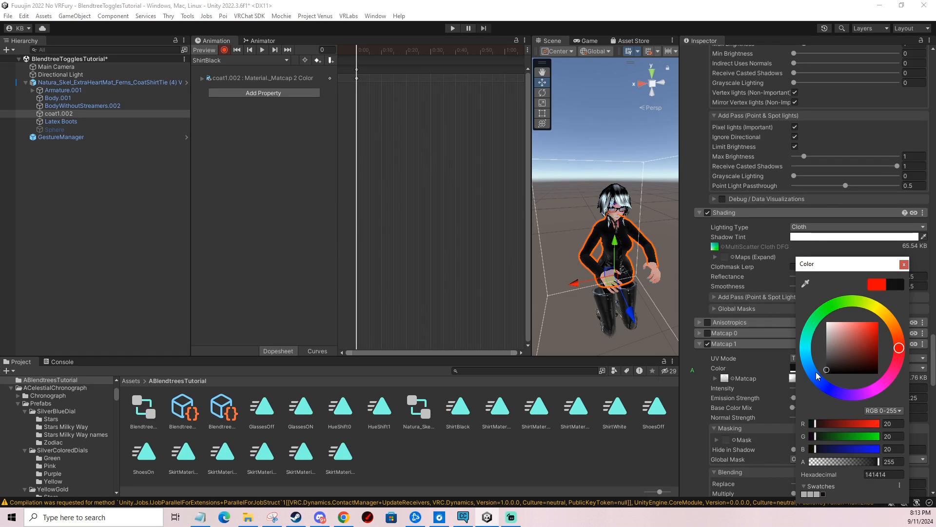
pyautogui.click(903, 265)
# Record the shirt's Matcap 1 color as pure red in the HueShift1 clip and save the scene
pyautogui.click(222, 61)
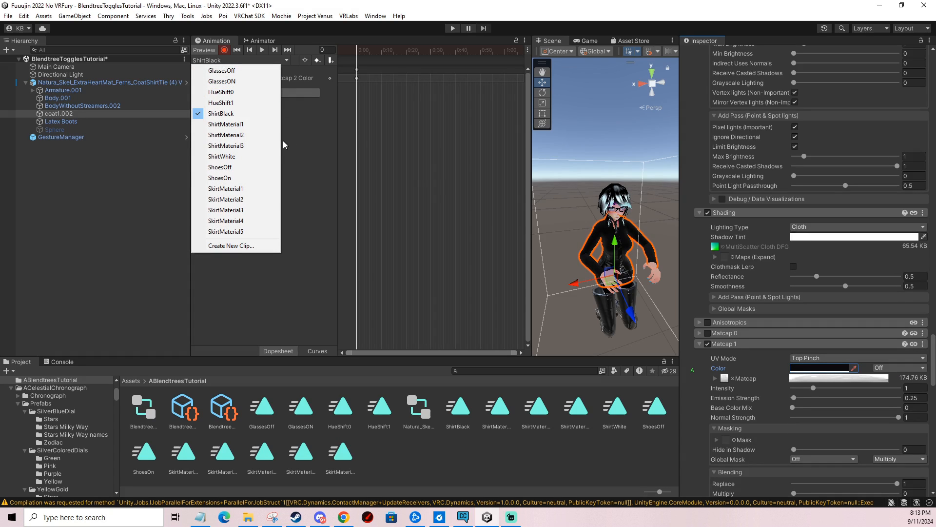
pyautogui.click(226, 103)
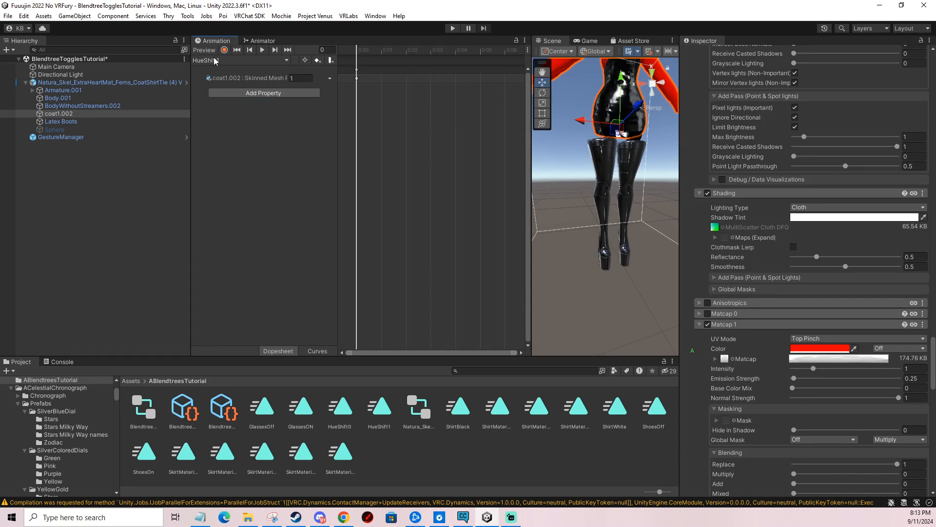
pyautogui.click(224, 50)
pyautogui.click(809, 368)
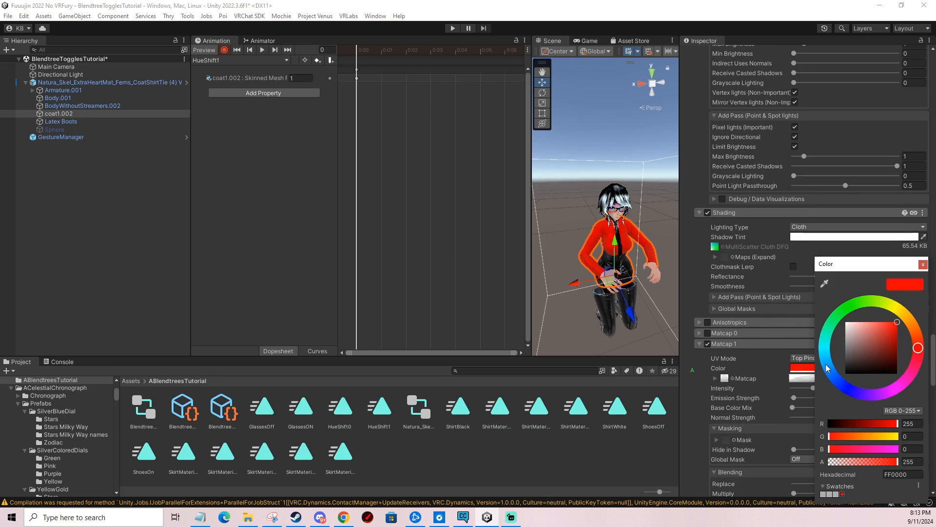
pyautogui.moveTo(887, 335); pyautogui.dragTo(897, 322)
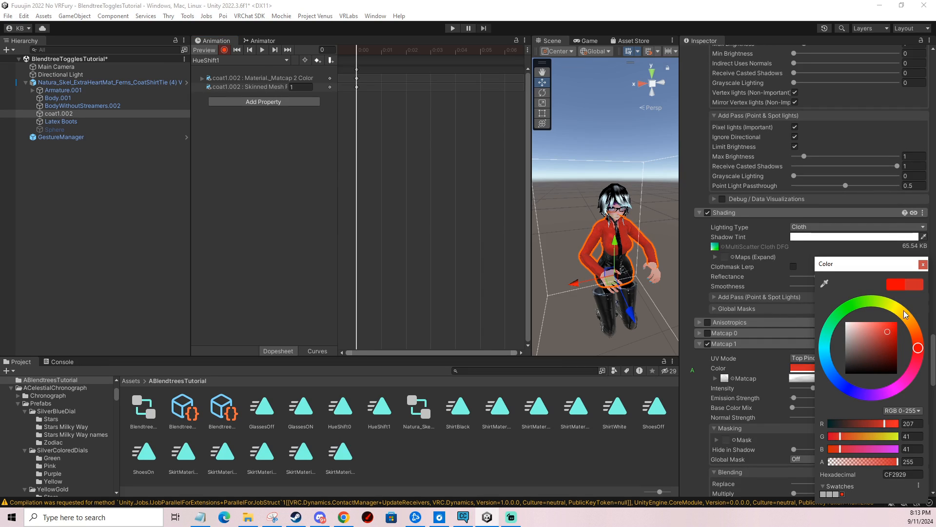
pyautogui.click(923, 264)
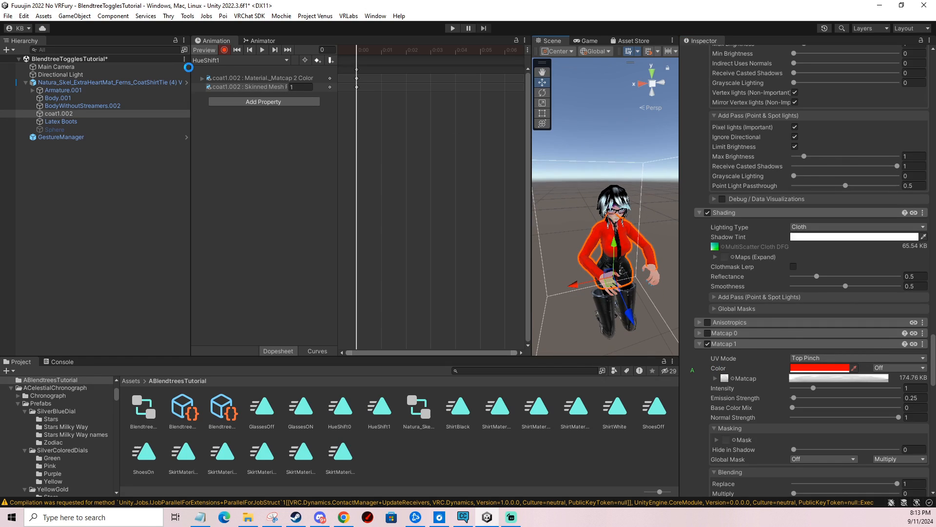
pyautogui.hotkey('ctrl', 's')
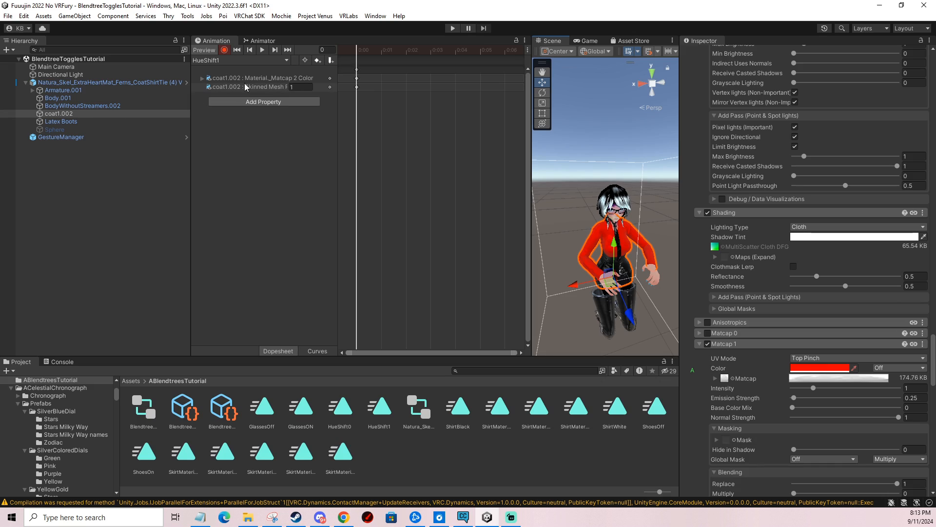
# Open the avatar's FX controller and select the HueShift blend tree inside the Direct Blendtree layer
pyautogui.click(107, 82)
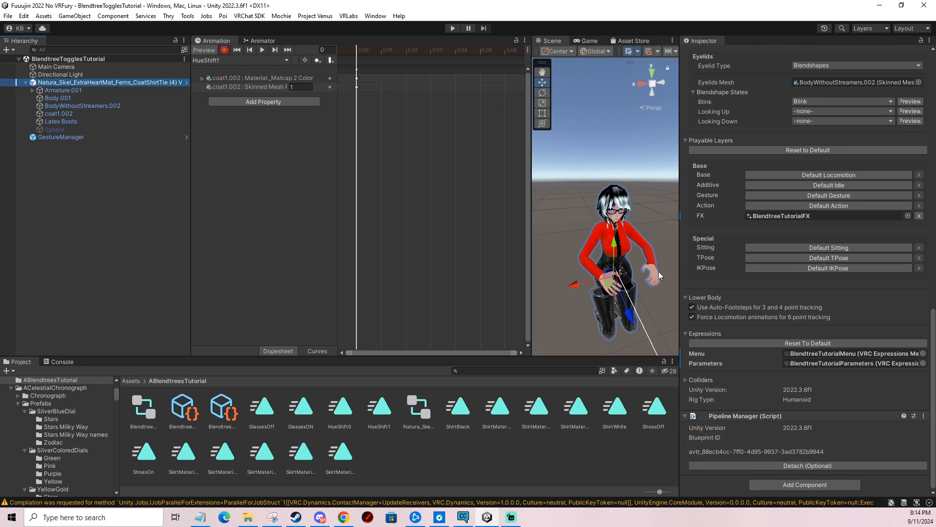
pyautogui.doubleClick(784, 216)
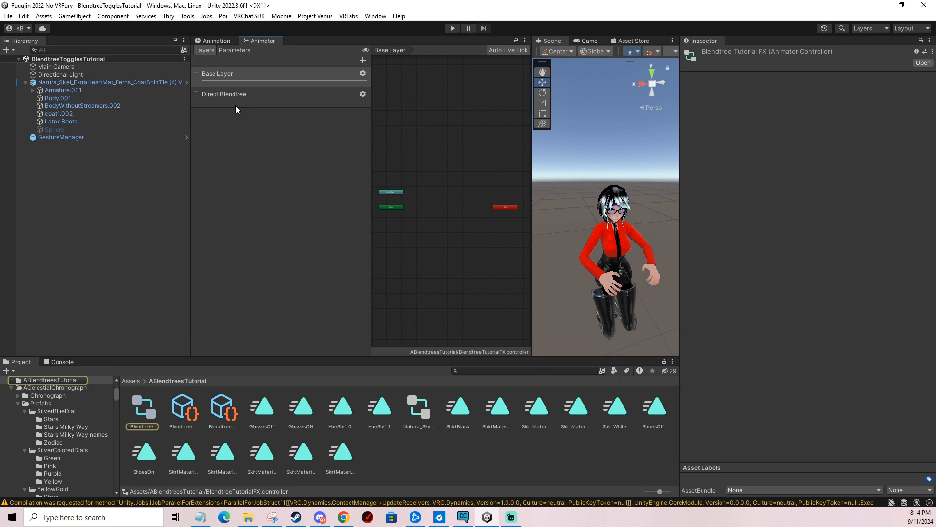
pyautogui.click(240, 95)
pyautogui.doubleClick(441, 199)
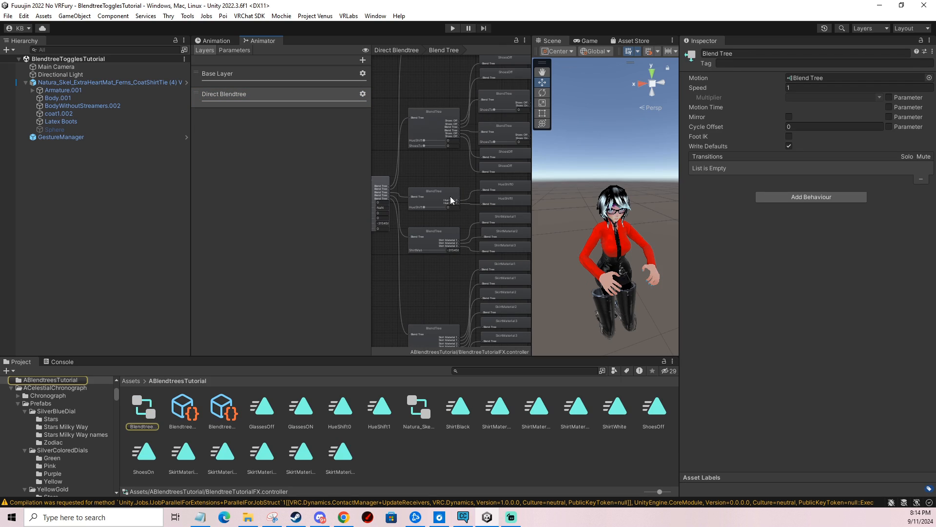
pyautogui.click(440, 196)
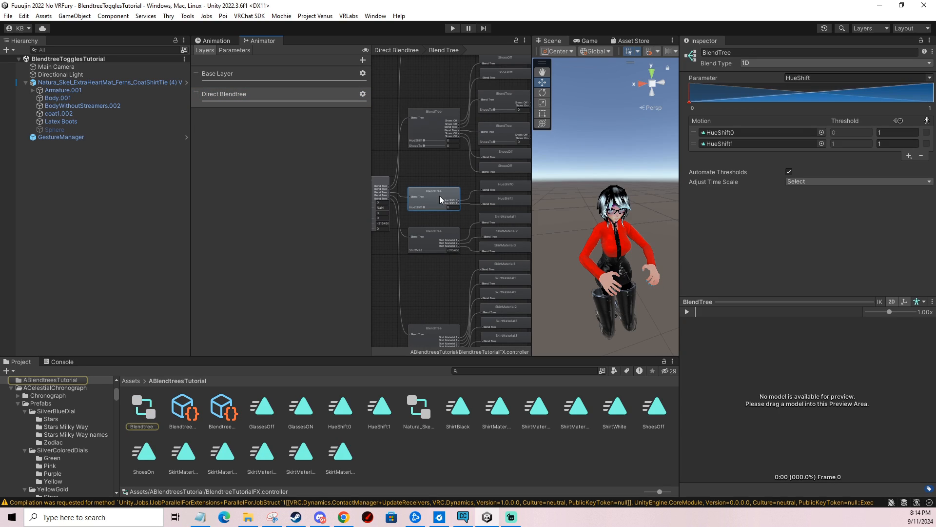
# Add four empty motion fields to the HueShift blend tree
pyautogui.click(909, 155)
pyautogui.click(911, 166)
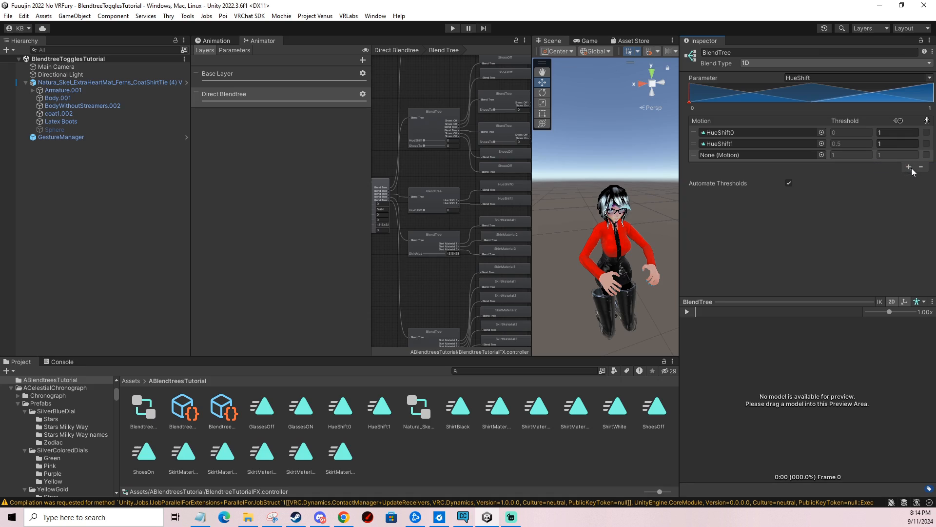
pyautogui.click(912, 168)
pyautogui.click(911, 179)
pyautogui.click(911, 179)
pyautogui.click(910, 190)
pyautogui.click(911, 189)
pyautogui.click(892, 201)
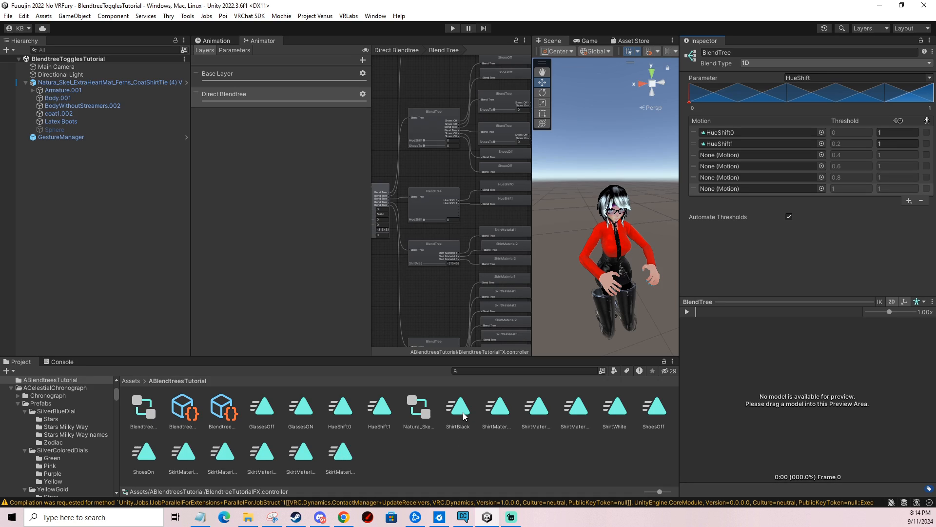
# Assign ShirtWhite to the third and fourth motions of the HueShift blend tree and ShirtBlack to the fifth and sixth
pyautogui.moveTo(625, 410); pyautogui.dragTo(756, 155)
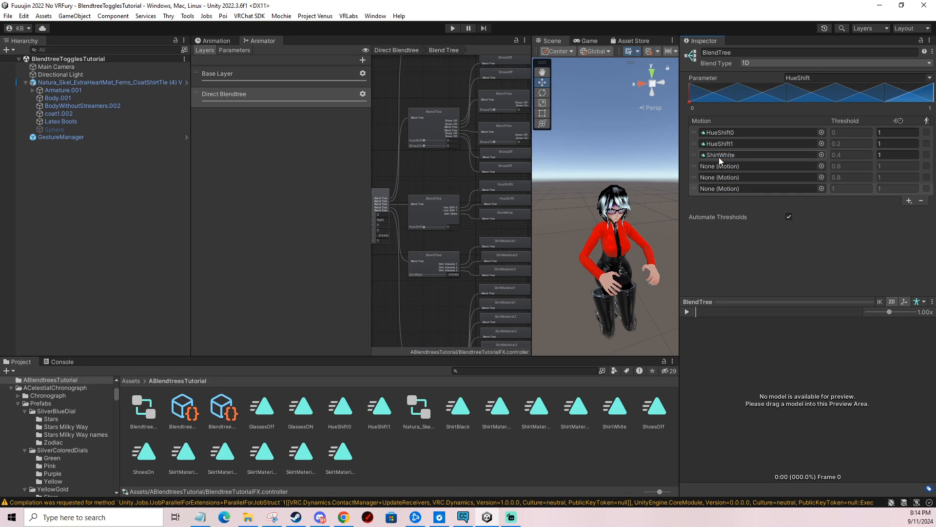
pyautogui.moveTo(622, 416); pyautogui.dragTo(763, 168)
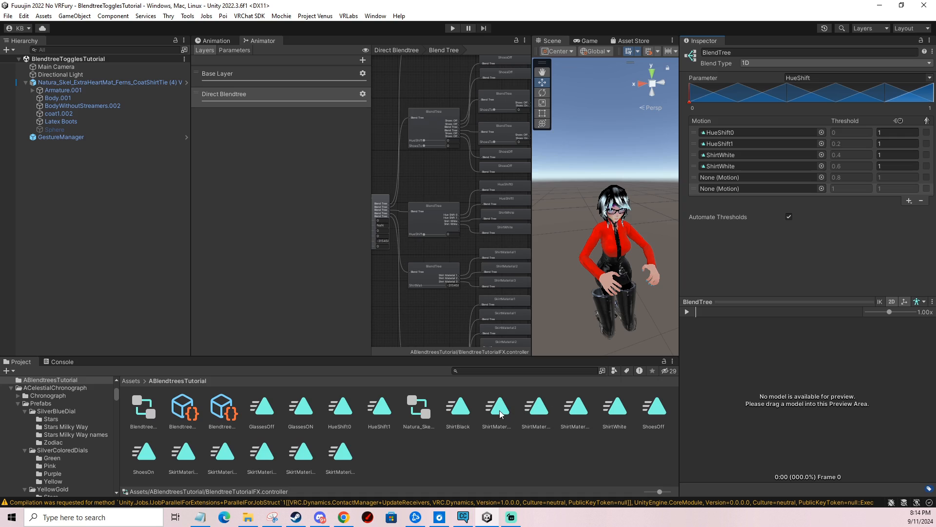
pyautogui.moveTo(460, 411); pyautogui.dragTo(741, 177)
pyautogui.moveTo(459, 412); pyautogui.dragTo(724, 189)
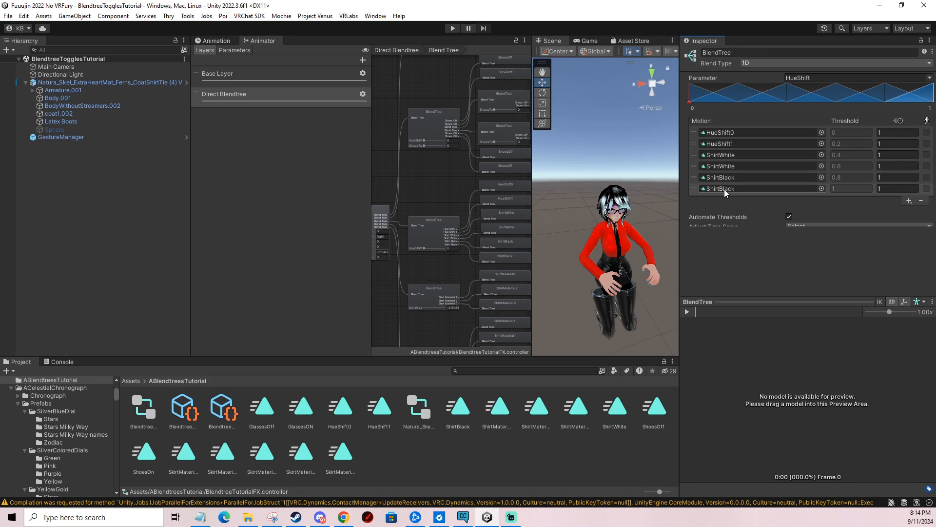
# Turn off automatic thresholds and set HueShift1 to 0.88, the ShirtWhite motions to 0.89 and 0.94, and the first ShirtBlack to 0.95
pyautogui.click(788, 216)
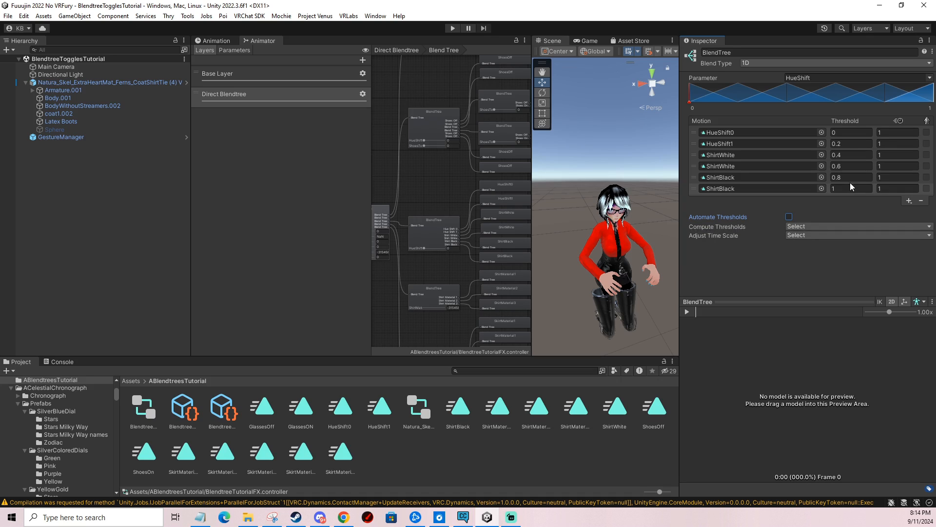
pyautogui.click(852, 177)
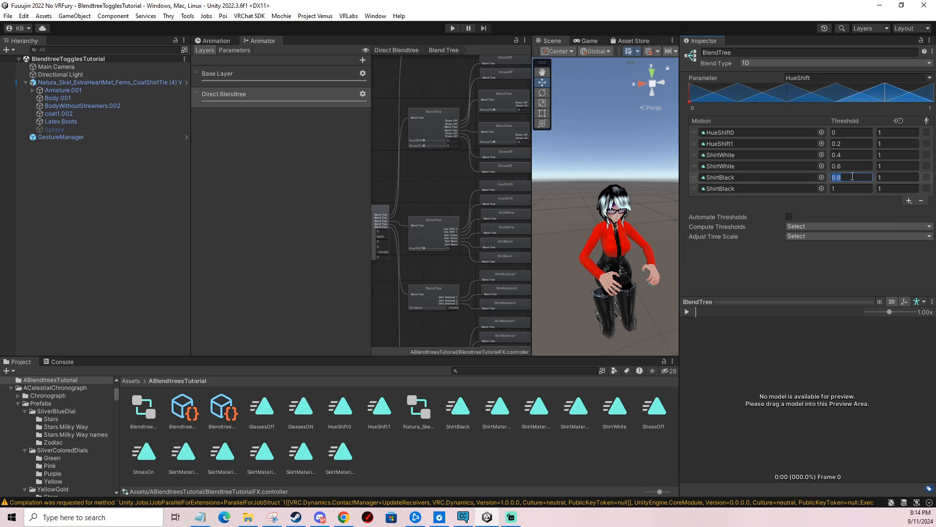
pyautogui.write('0.95')
pyautogui.click(856, 166)
pyautogui.write('0')
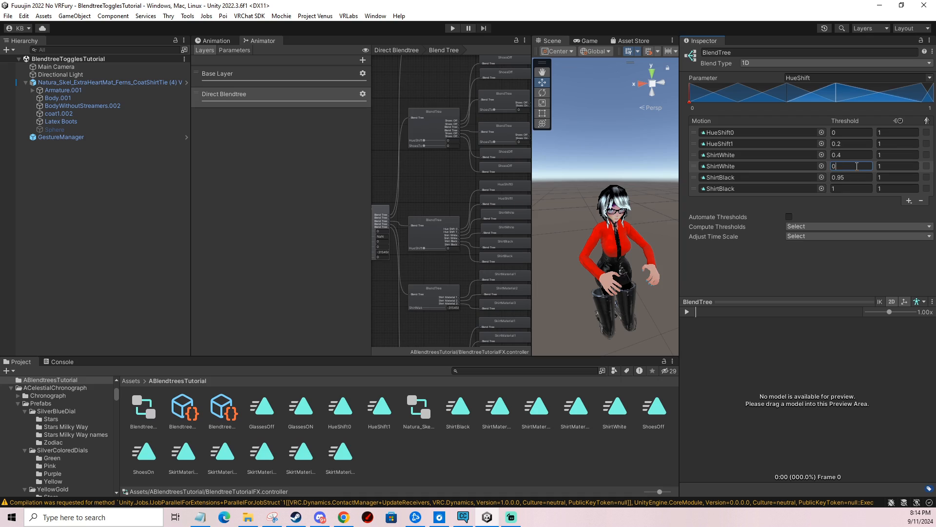
pyautogui.write('.94')
pyautogui.click(864, 155)
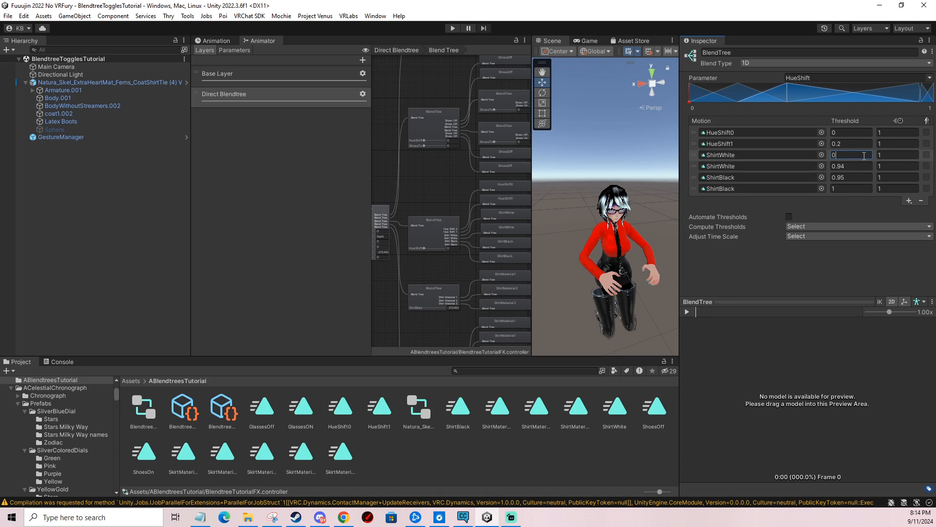
pyautogui.click(862, 145)
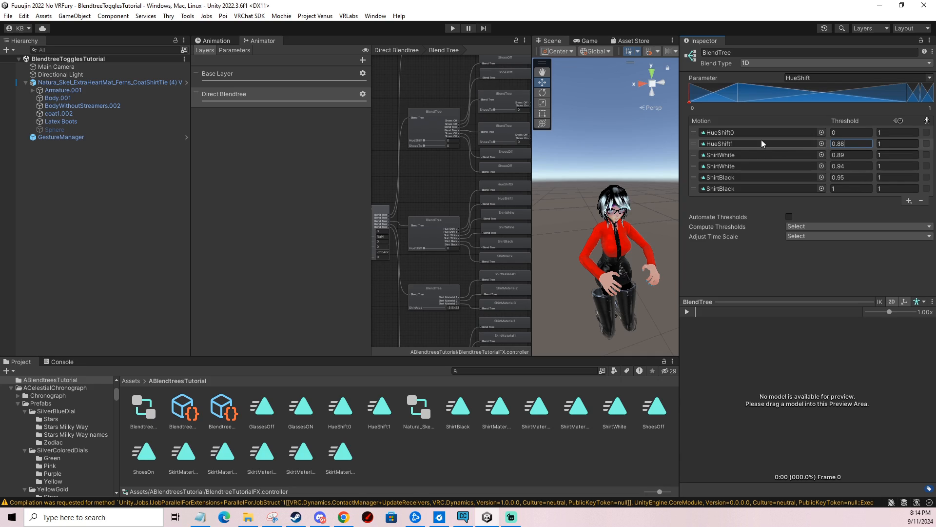
pyautogui.press('Return')
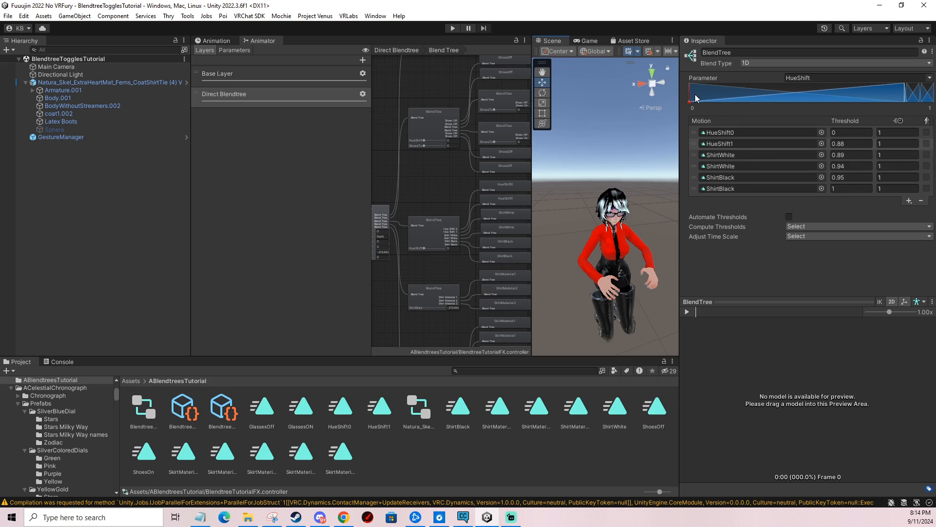
pyautogui.moveTo(695, 95); pyautogui.dragTo(702, 101)
pyautogui.moveTo(700, 96); pyautogui.dragTo(640, 112)
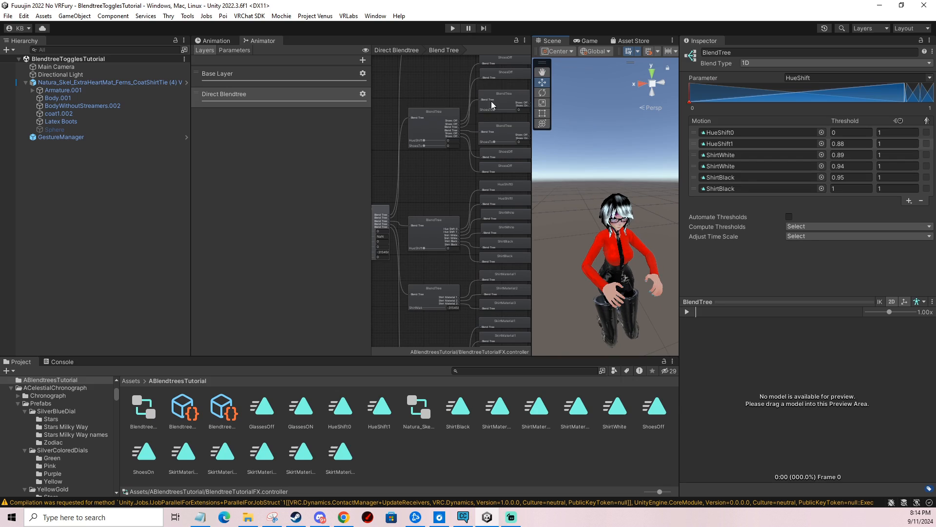
# Select the ShirtMaterial blend tree and locate its ShirtMaterial1 clip among the project assets
pyautogui.moveTo(490, 101); pyautogui.dragTo(464, 163, button='middle')
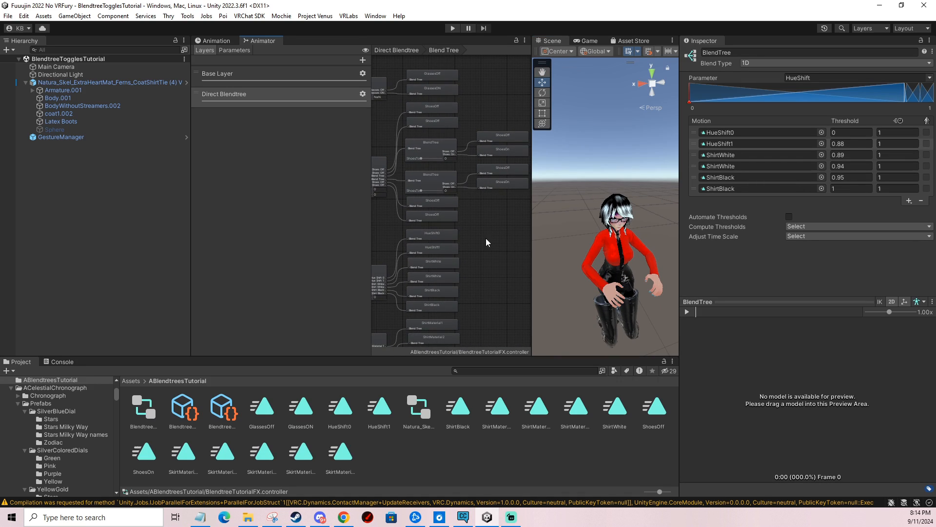
pyautogui.moveTo(485, 238); pyautogui.dragTo(517, 164, button='middle')
pyautogui.scroll(3, 470, 201)
pyautogui.click(462, 168)
pyautogui.click(402, 182)
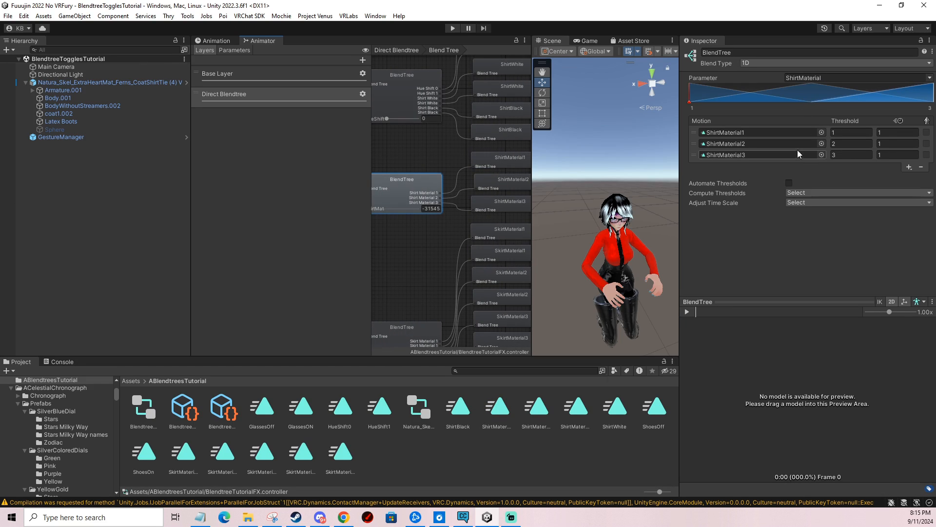
pyautogui.click(756, 133)
# Preview the ShirtMaterial1, ShirtMaterial2 and ShirtMaterial3 clips on the avatar one after another
pyautogui.click(212, 41)
pyautogui.click(225, 60)
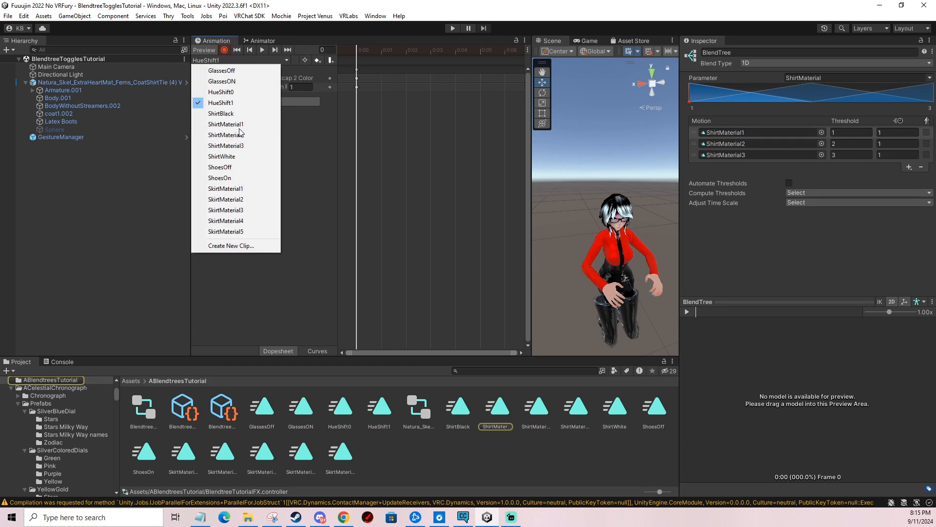
pyautogui.click(225, 124)
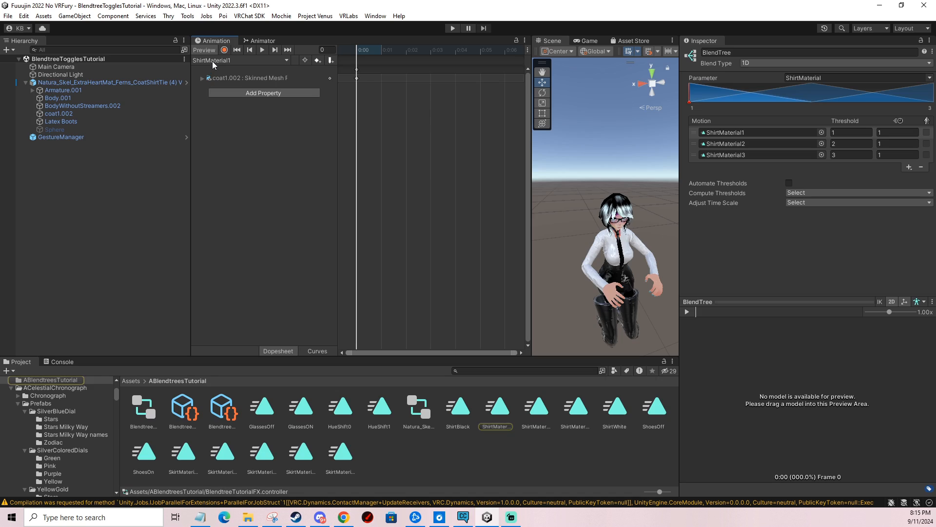
pyautogui.click(212, 60)
pyautogui.click(225, 135)
pyautogui.click(214, 61)
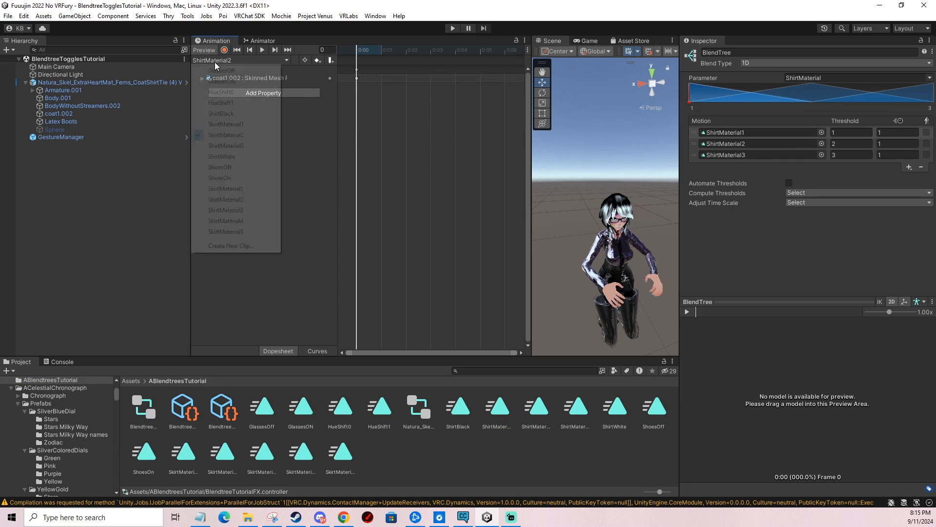
pyautogui.click(225, 146)
pyautogui.click(215, 61)
pyautogui.click(225, 145)
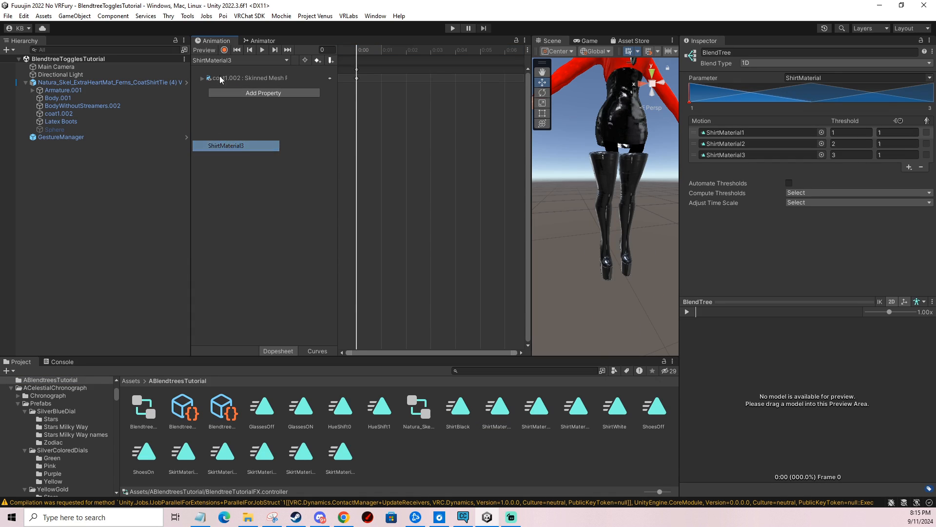
# Record Bathsuit 21 as the Element 0 material of coat1.002 in the ShirtMaterial1 clip
pyautogui.click(207, 51)
pyautogui.click(207, 50)
pyautogui.click(215, 60)
pyautogui.click(225, 124)
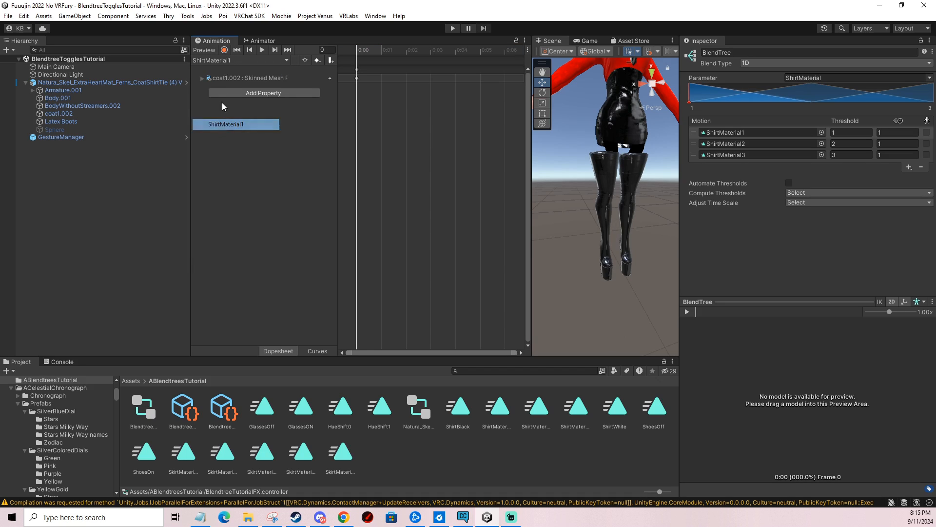
pyautogui.click(627, 124)
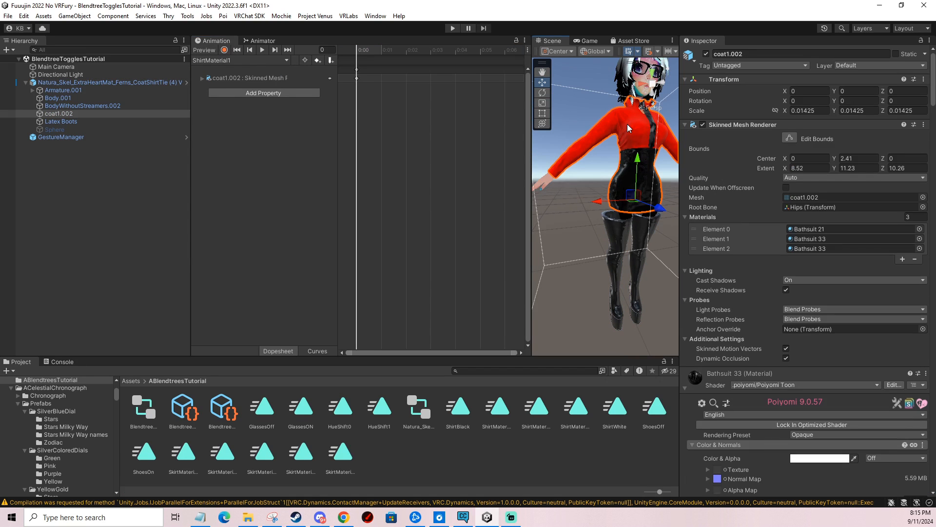
pyautogui.click(224, 51)
pyautogui.click(810, 229)
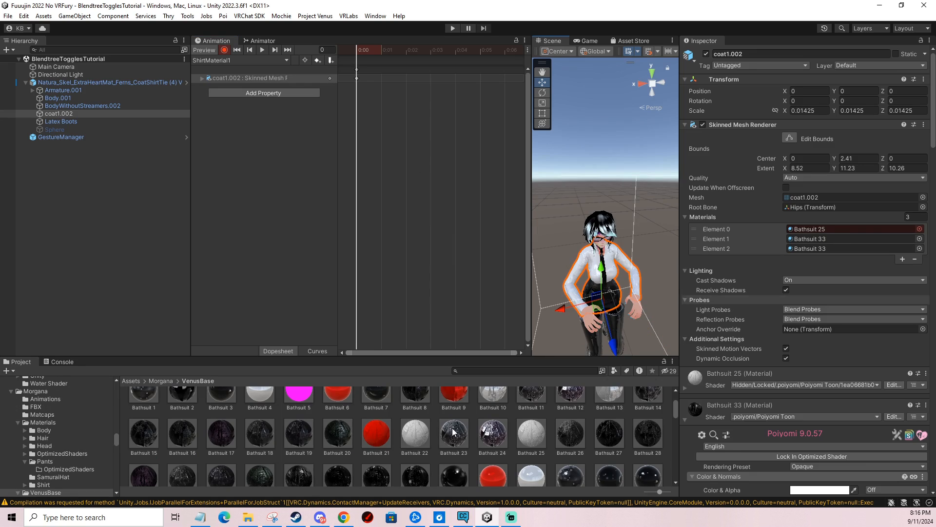
pyautogui.moveTo(809, 231); pyautogui.dragTo(810, 230)
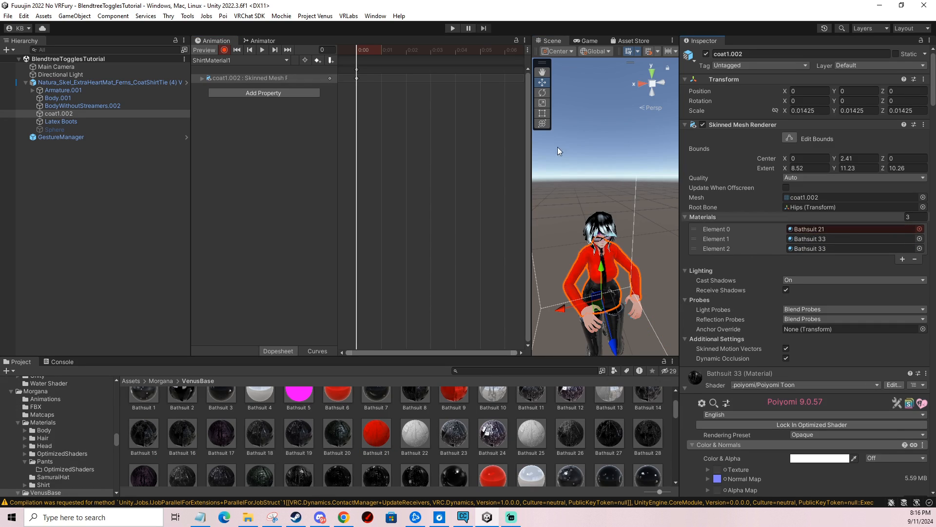
pyautogui.press('f')
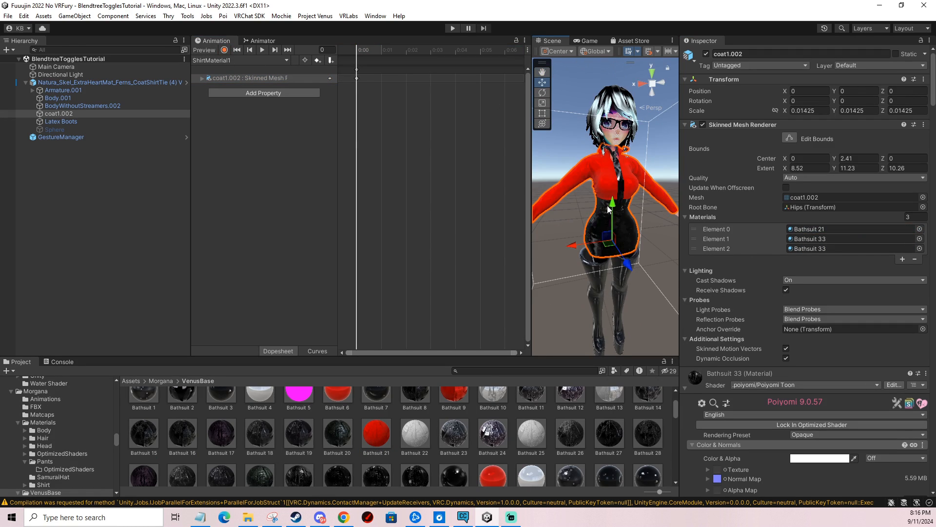
# Select the avatar root, enter Play mode and show the running avatar in the Scene view
pyautogui.click(73, 83)
pyautogui.scroll(-15, 805, 244)
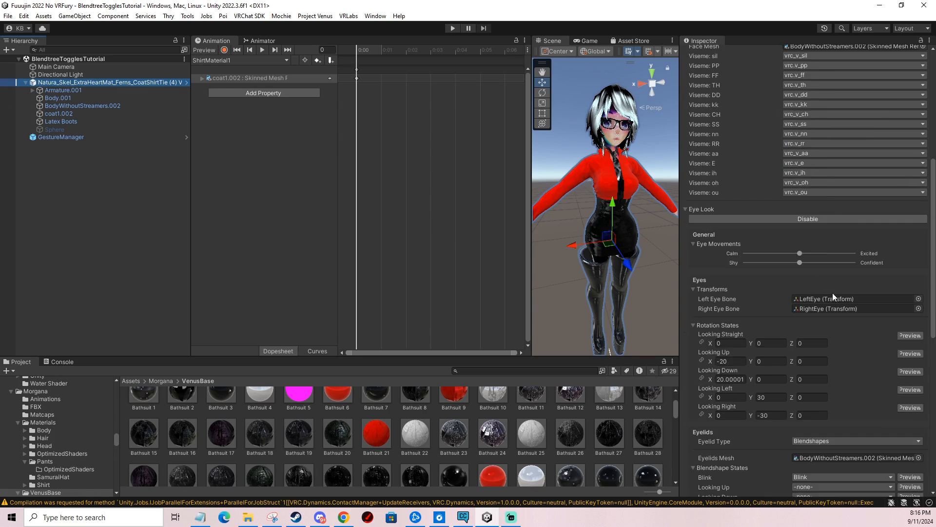
pyautogui.click(452, 28)
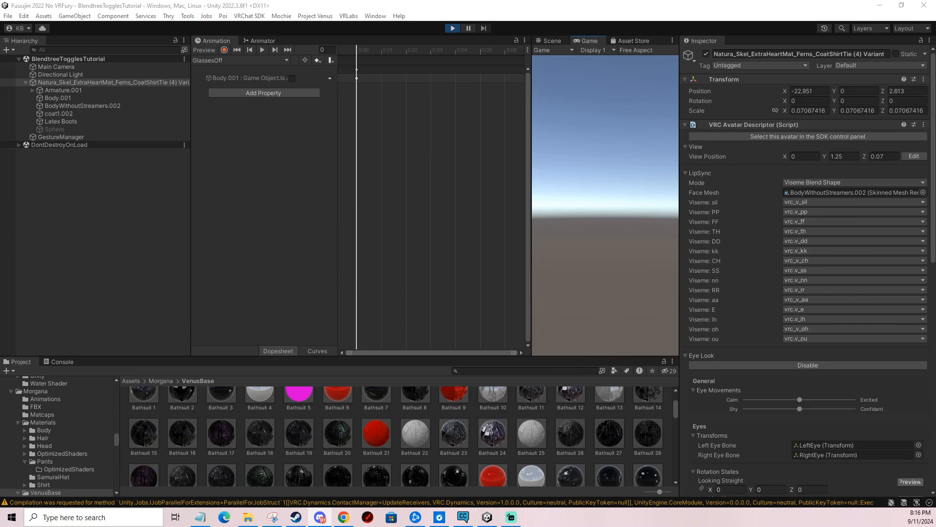
pyautogui.click(555, 41)
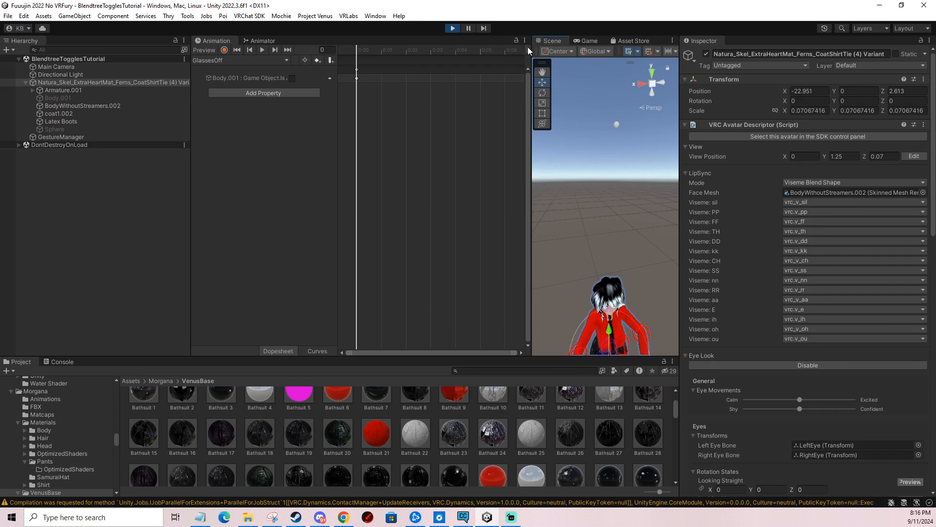
# Select GestureManager and test the avatar's Hue Shift radial by turning it up to 93%
pyautogui.click(61, 136)
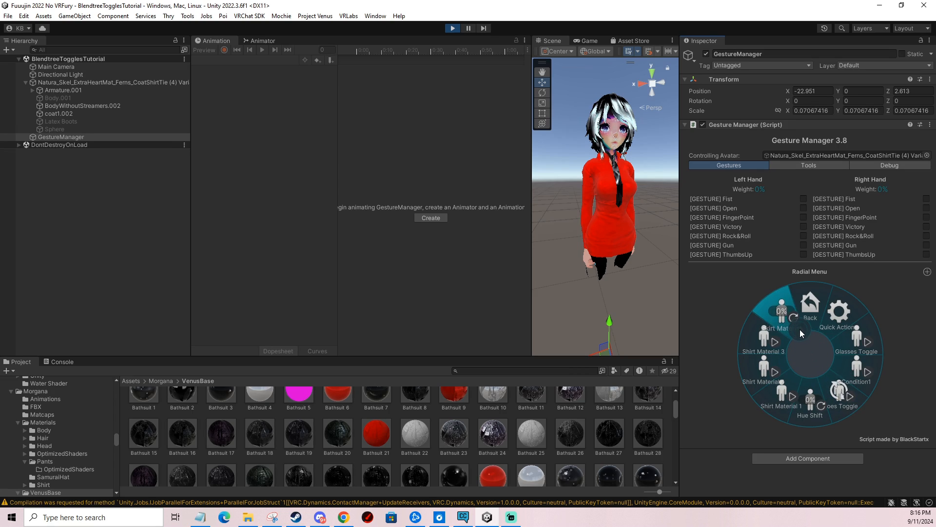
pyautogui.click(810, 404)
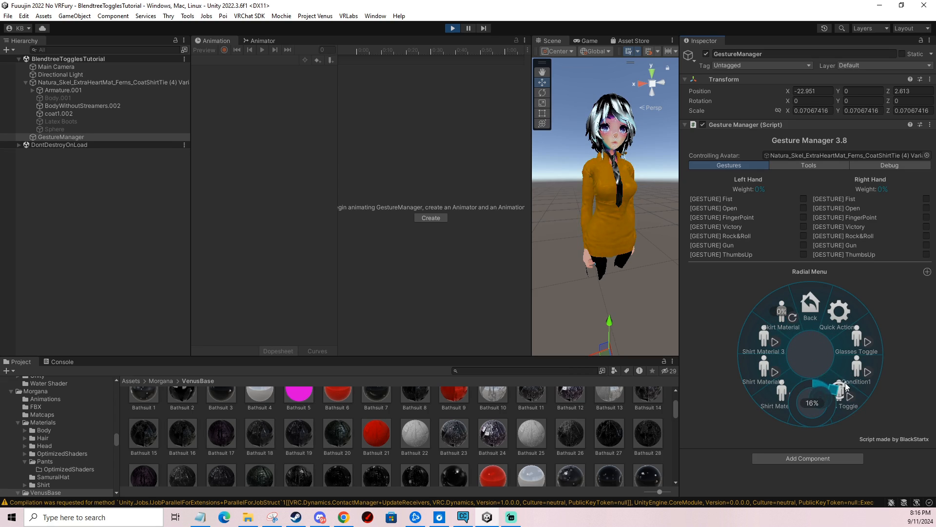
pyautogui.moveTo(846, 387); pyautogui.dragTo(795, 364)
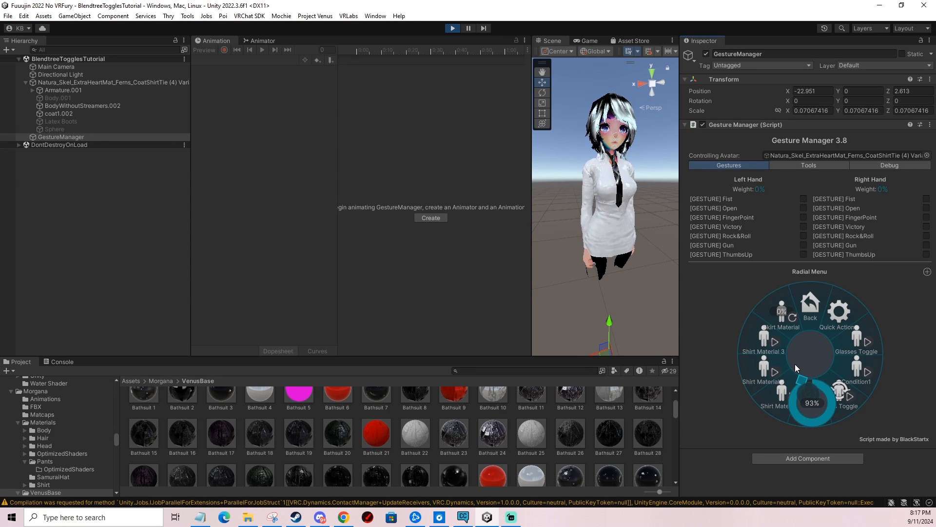